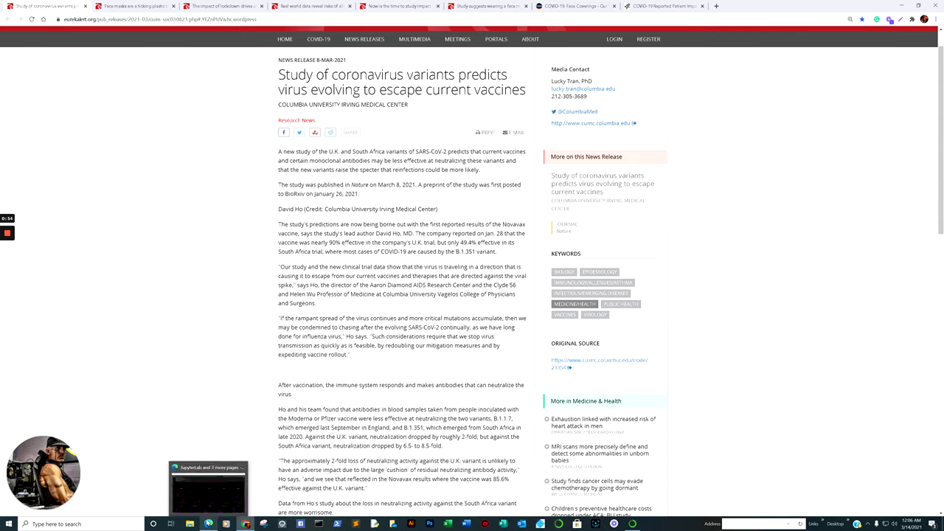
- Switch to the JupyterLab notebook and examine the new-cases-per-100,000 charts for states with tight restrictions since January 2021
{"action": "left_click", "coordinate": [208, 524]}
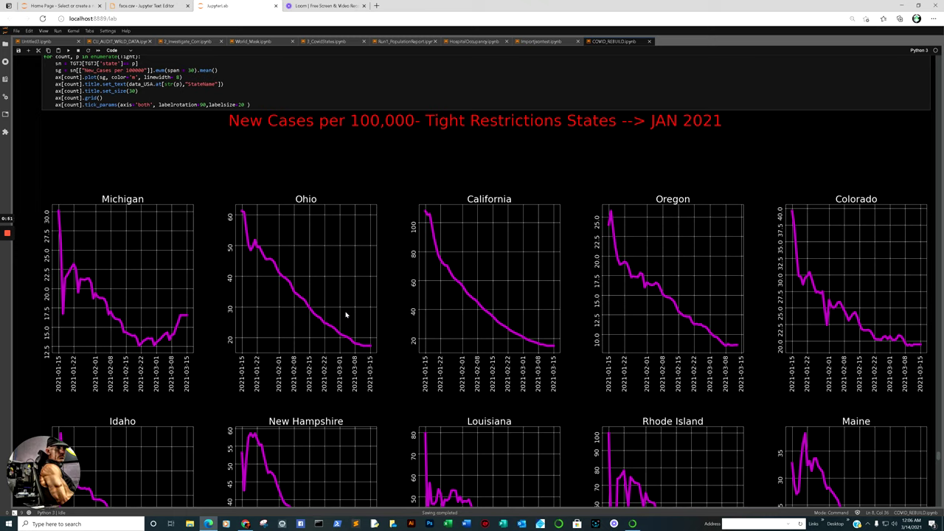
{"action": "left_click", "coordinate": [411, 178]}
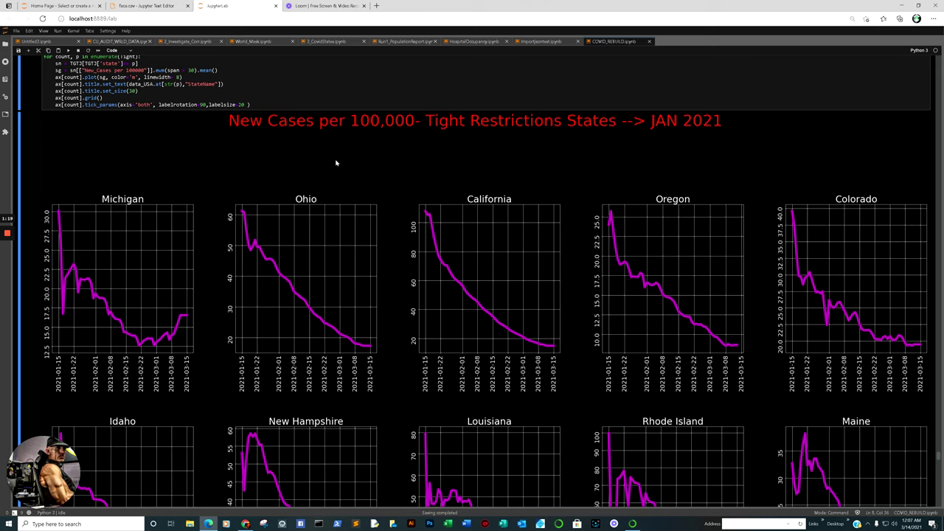
{"action": "left_click", "coordinate": [318, 149]}
{"action": "left_click", "coordinate": [513, 155]}
- Examine the new-cases-per-100,000 charts for the no-mask or loose-restriction states, from Alabama through Alaska
{"action": "scroll", "coordinate": [568, 217], "scroll_direction": "up", "scroll_amount": 2}
{"action": "scroll", "coordinate": [562, 193], "scroll_direction": "down", "scroll_amount": 15}
{"action": "scroll", "coordinate": [563, 219], "scroll_direction": "up", "scroll_amount": 5}
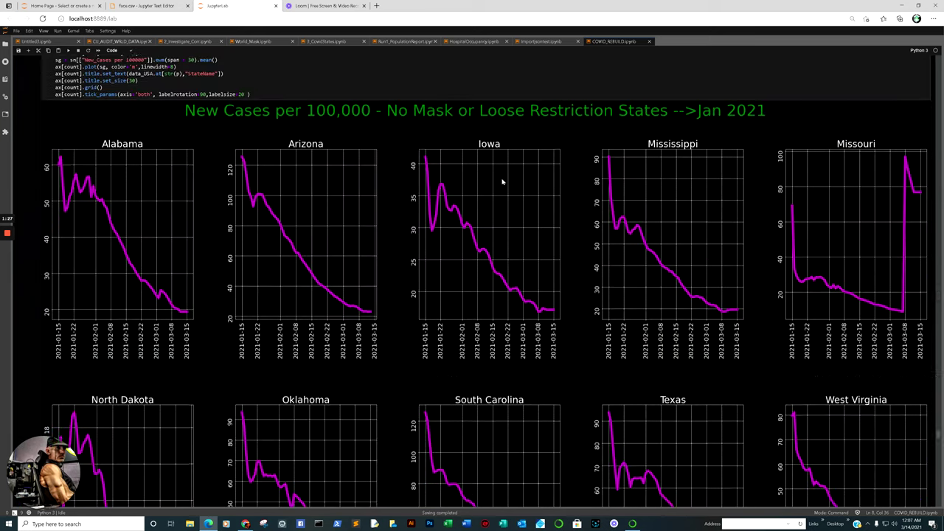
{"action": "scroll", "coordinate": [501, 182], "scroll_direction": "up", "scroll_amount": 2}
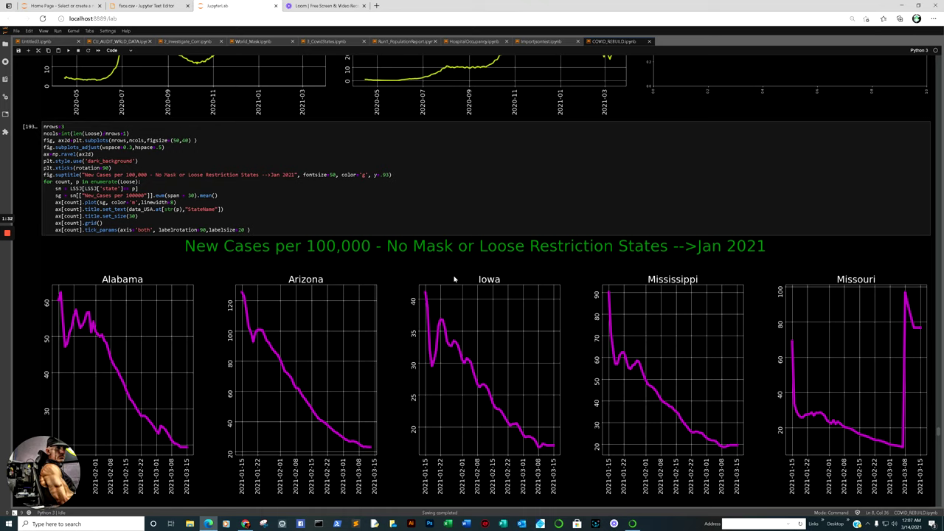
{"action": "scroll", "coordinate": [535, 263], "scroll_direction": "down", "scroll_amount": 1}
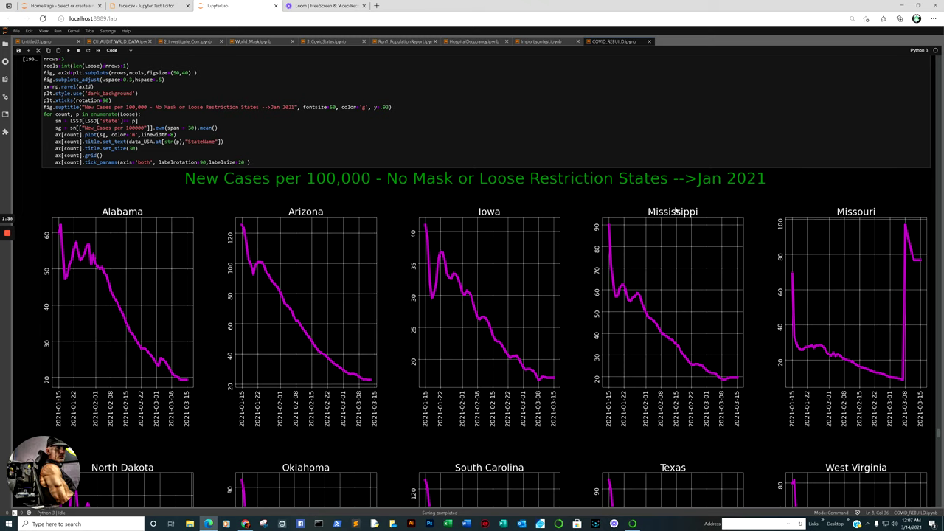
{"action": "scroll", "coordinate": [652, 218], "scroll_direction": "down", "scroll_amount": 3}
{"action": "scroll", "coordinate": [650, 217], "scroll_direction": "down", "scroll_amount": 3}
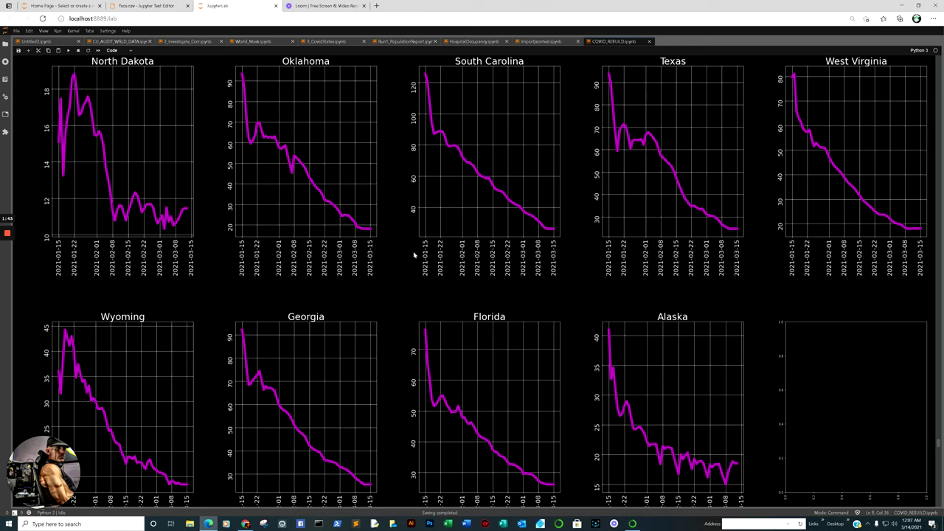
{"action": "left_click", "coordinate": [401, 214]}
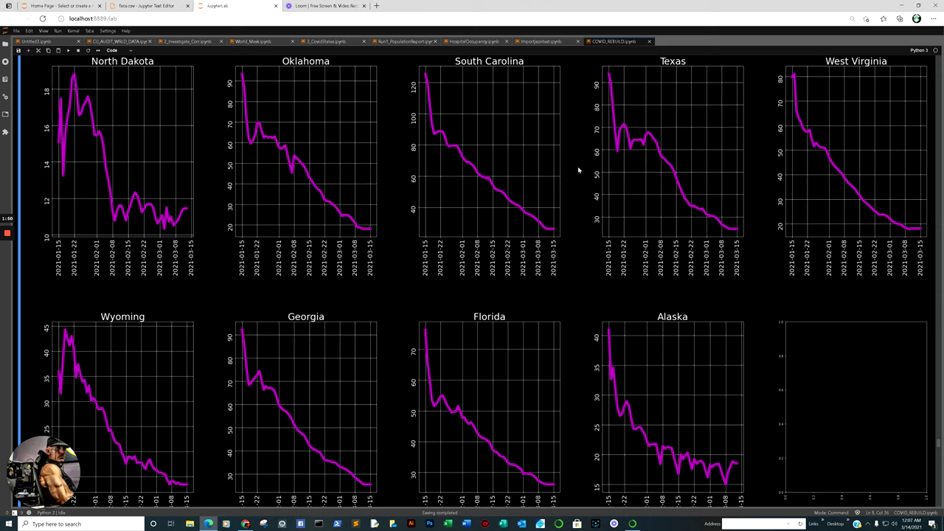
- Switch to Chrome and highlight the coronavirus variants article's sentence on Novavax effectiveness in the U.K. and South Africa trials
{"action": "mouse_move", "coordinate": [246, 523]}
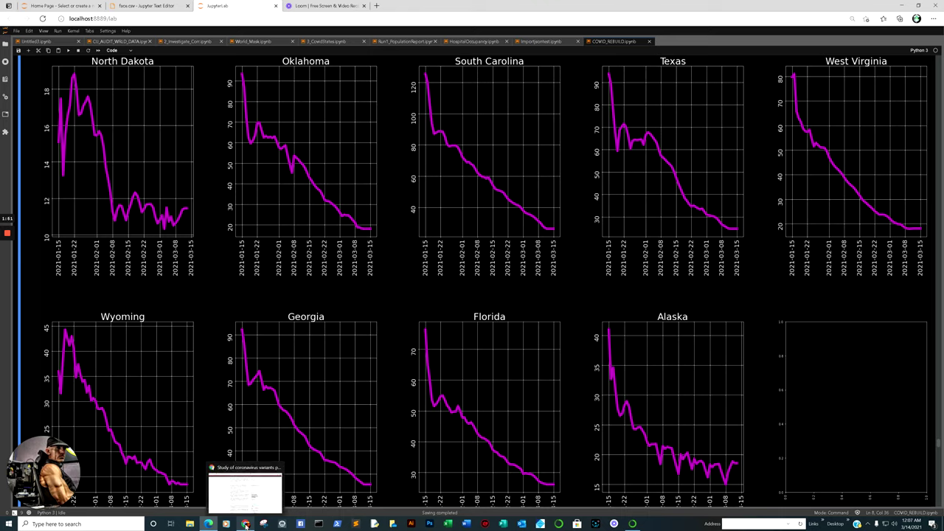
{"action": "left_click", "coordinate": [231, 503]}
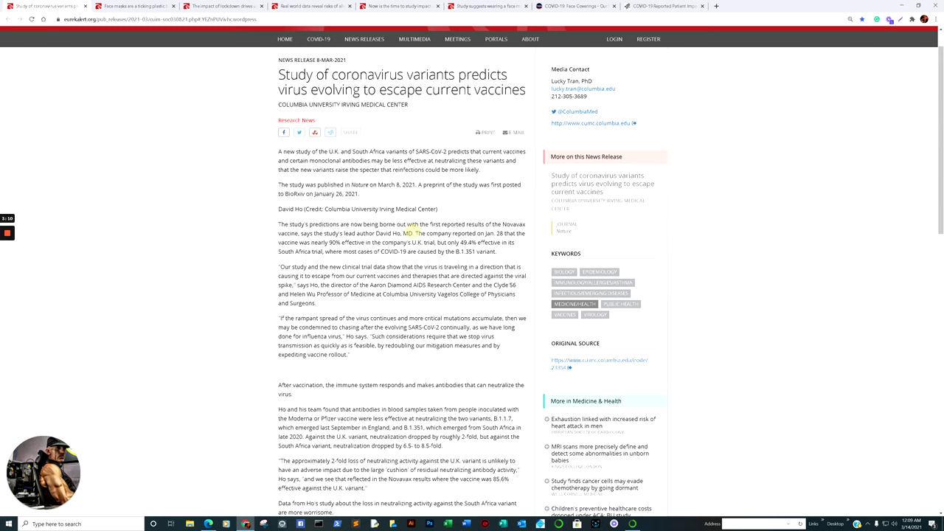
{"action": "left_click_drag", "start_coordinate": [415, 233], "coordinate": [512, 252]}
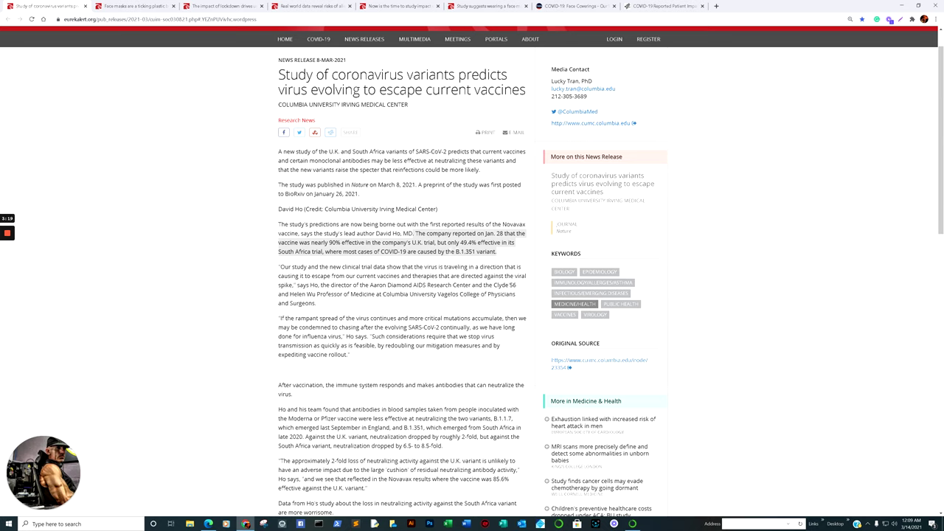
- Highlight the passage on Moderna and Pfizer vaccine neutralization of the two variants, and return to the article's headline
{"action": "scroll", "coordinate": [446, 252], "scroll_direction": "down", "scroll_amount": 1}
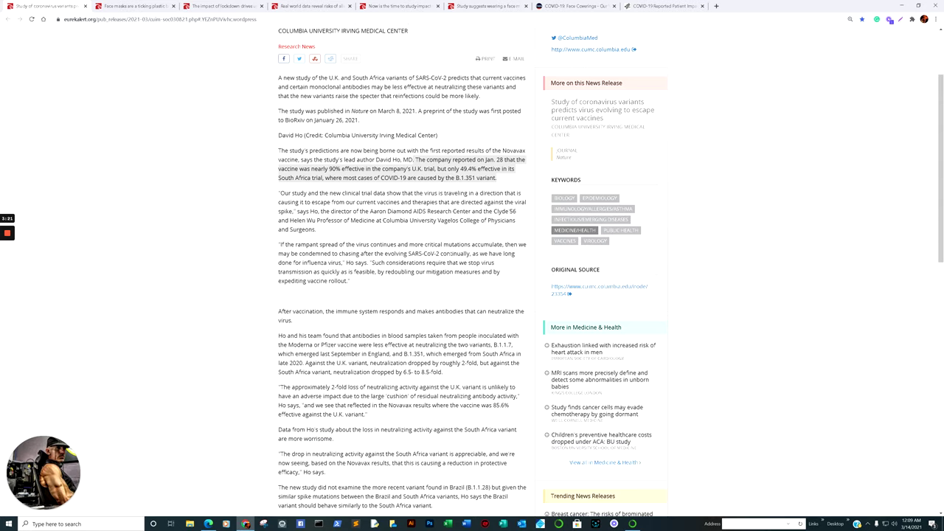
{"action": "scroll", "coordinate": [450, 253], "scroll_direction": "down", "scroll_amount": 1}
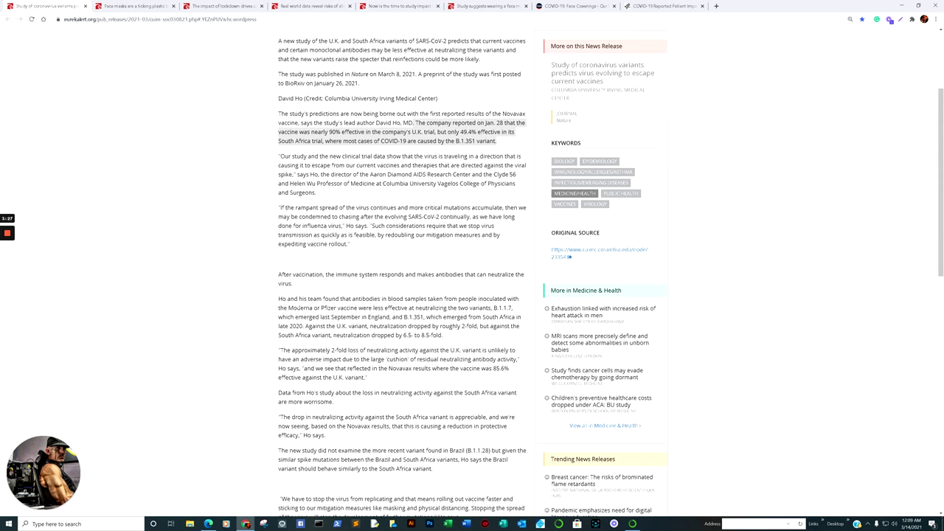
{"action": "left_click_drag", "start_coordinate": [288, 307], "coordinate": [486, 336]}
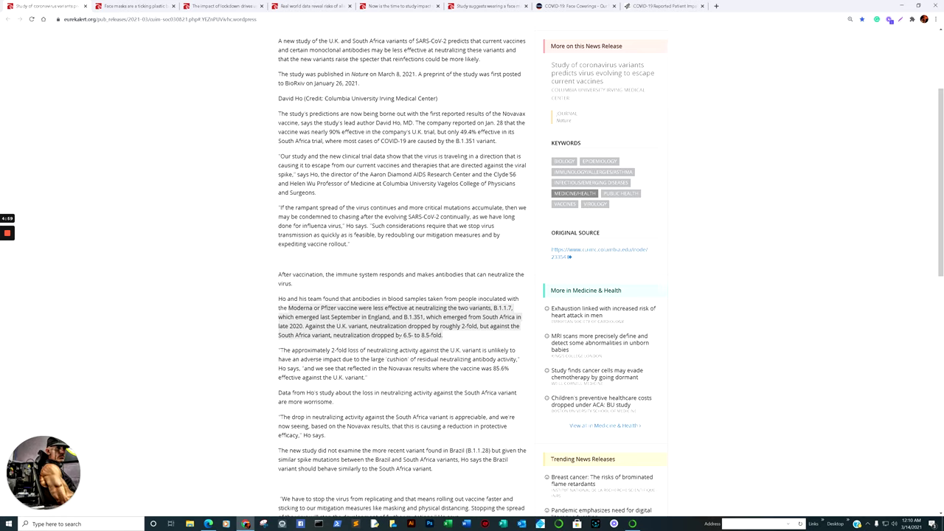
{"action": "scroll", "coordinate": [472, 271], "scroll_direction": "up", "scroll_amount": 2}
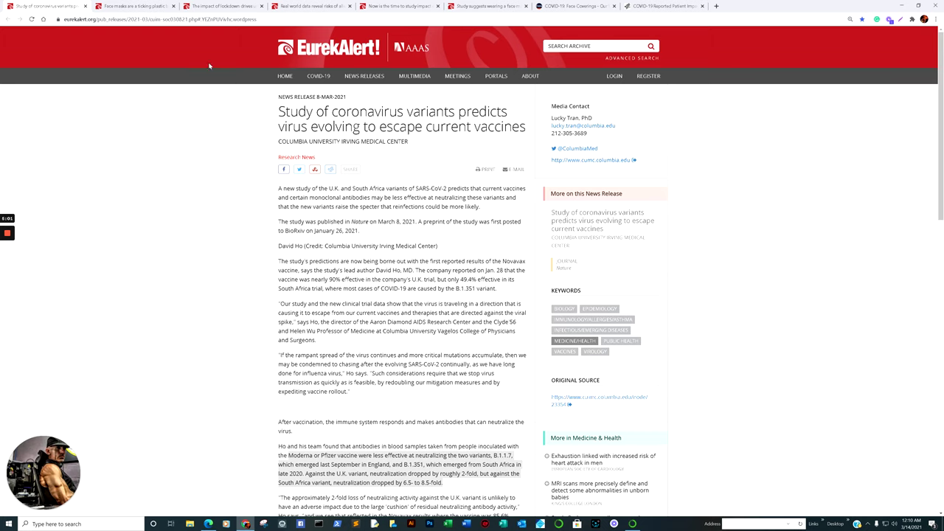
- Open the "Face masks are a ticking plastic bomb" article and read through its recycling, plastic pollution and suggestions sections
{"action": "left_click", "coordinate": [121, 3]}
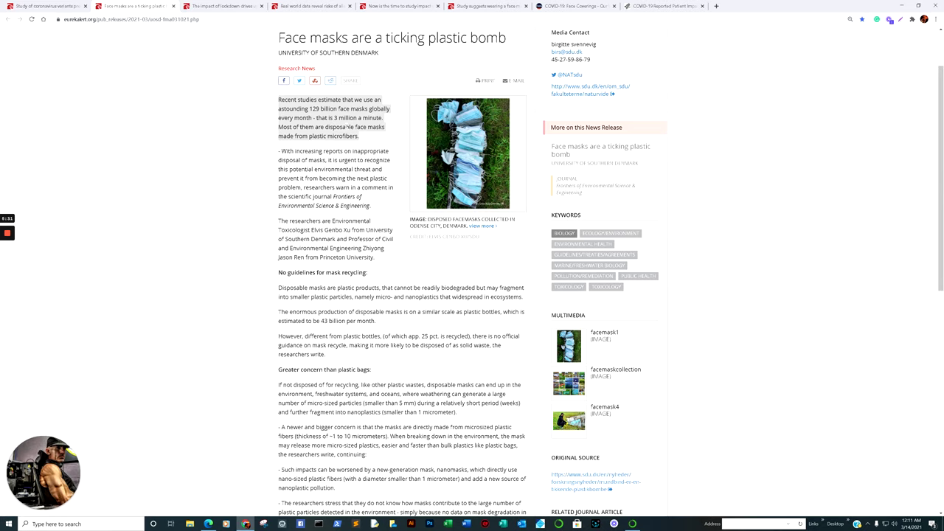
{"action": "scroll", "coordinate": [347, 127], "scroll_direction": "down", "scroll_amount": 3}
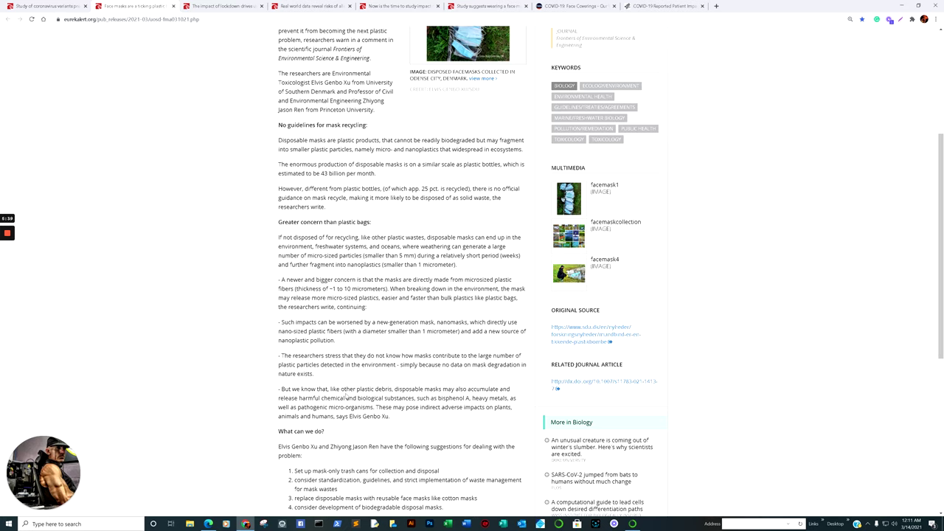
{"action": "scroll", "coordinate": [408, 383], "scroll_direction": "down", "scroll_amount": 1}
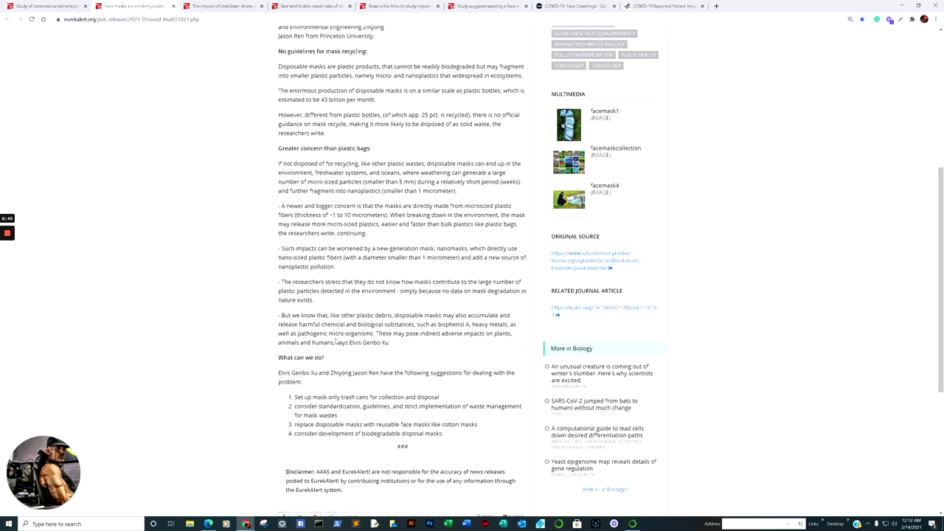
{"action": "scroll", "coordinate": [337, 341], "scroll_direction": "up", "scroll_amount": 3}
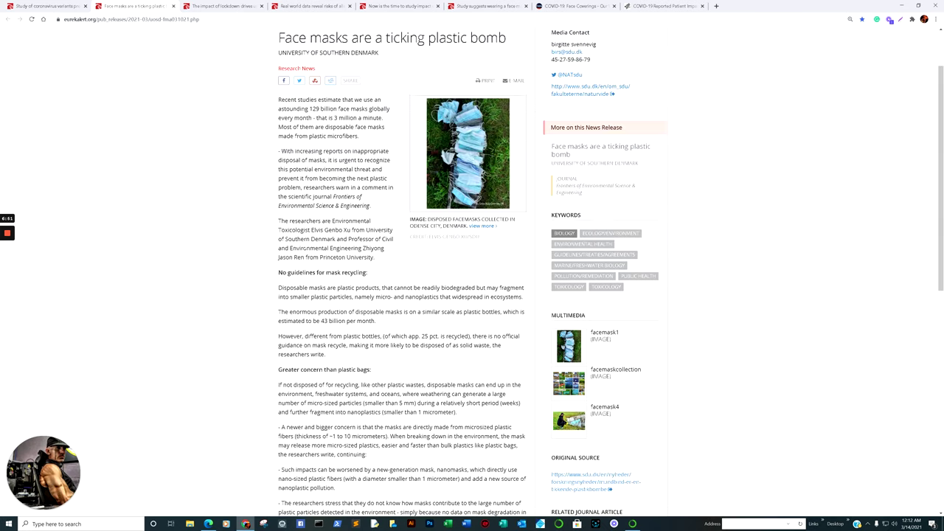
{"action": "scroll", "coordinate": [323, 122], "scroll_direction": "up", "scroll_amount": 1}
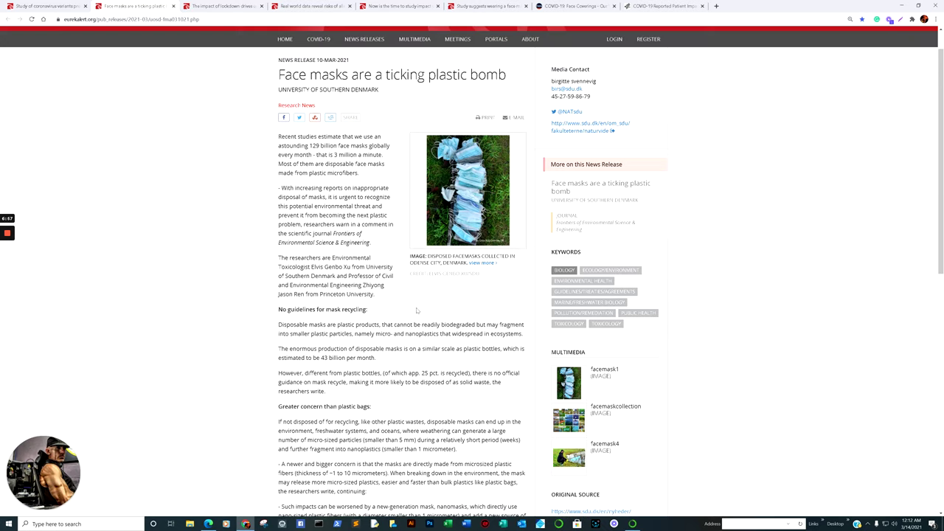
{"action": "scroll", "coordinate": [417, 311], "scroll_direction": "down", "scroll_amount": 1}
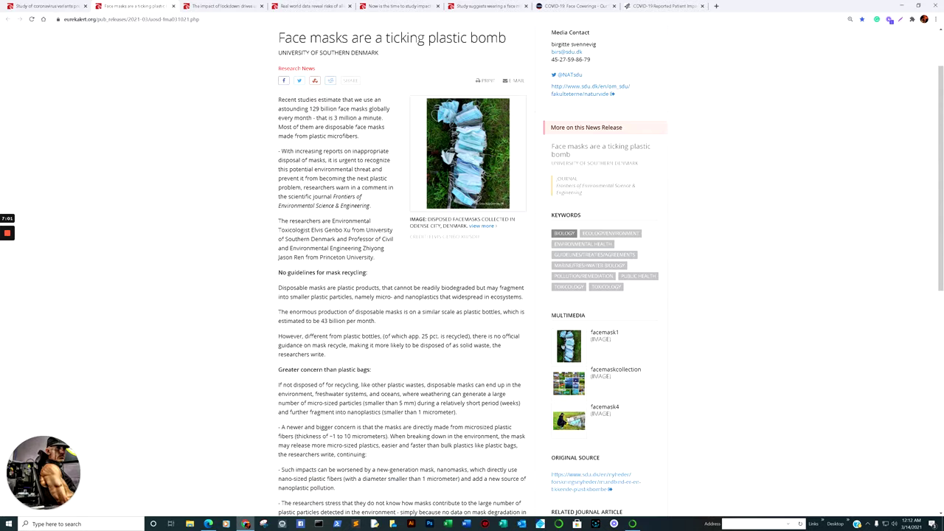
{"action": "scroll", "coordinate": [418, 356], "scroll_direction": "down", "scroll_amount": 1}
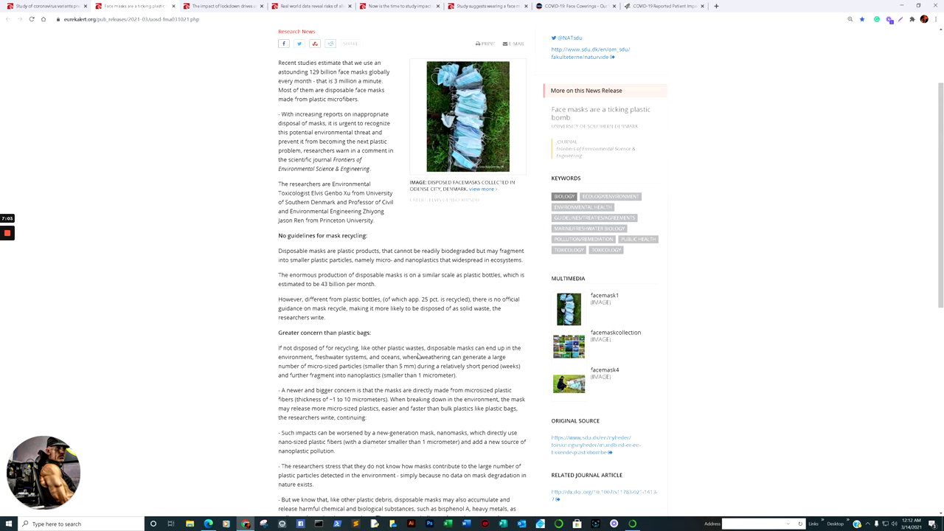
- View the article on lockdown driving poorer choices, and open the one on allergic reactions to COVID-19 mRNA vaccines from its headline
{"action": "left_click", "coordinate": [213, 7]}
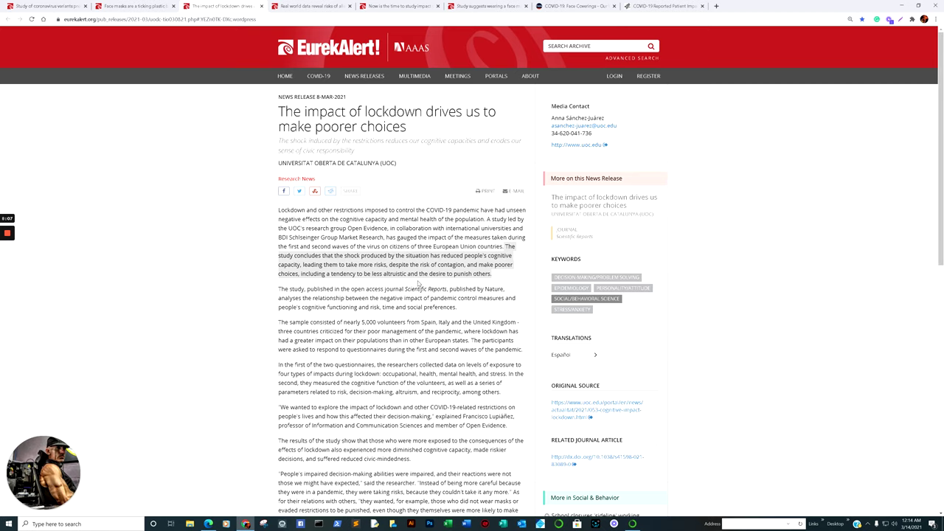
{"action": "left_click", "coordinate": [307, 6]}
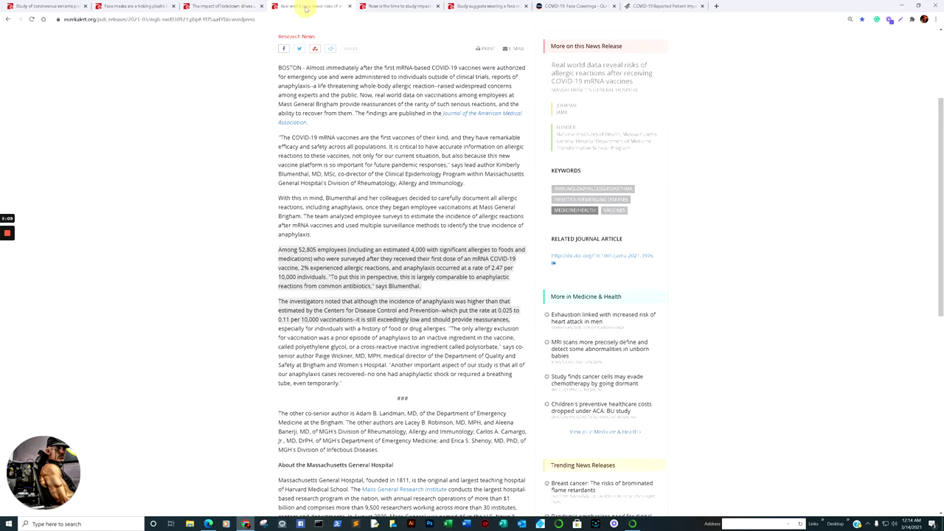
{"action": "scroll", "coordinate": [434, 158], "scroll_direction": "up", "scroll_amount": 3}
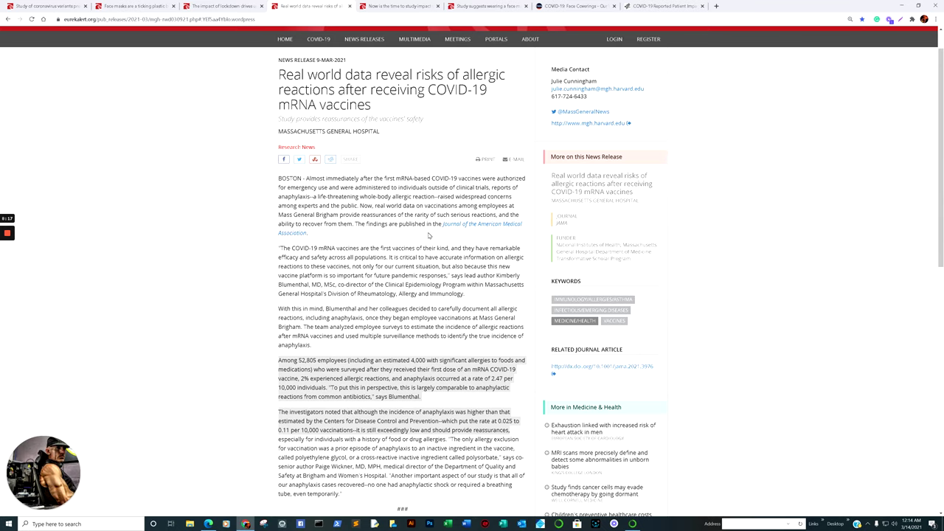
{"action": "scroll", "coordinate": [433, 247], "scroll_direction": "down", "scroll_amount": 1}
{"action": "scroll", "coordinate": [371, 322], "scroll_direction": "down", "scroll_amount": 1}
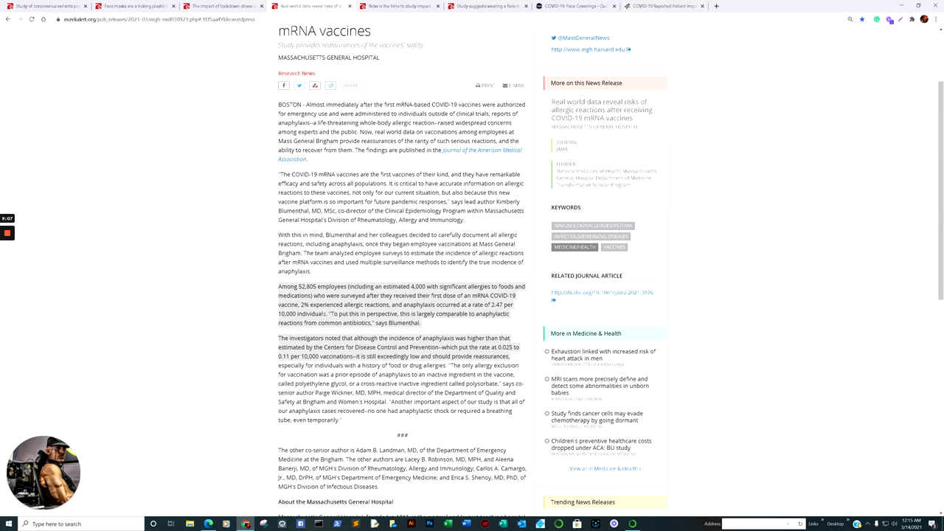
- Clear the existing highlights and mark the quote comparing vaccine anaphylaxis with reactions from common antibiotics
{"action": "left_click", "coordinate": [320, 313]}
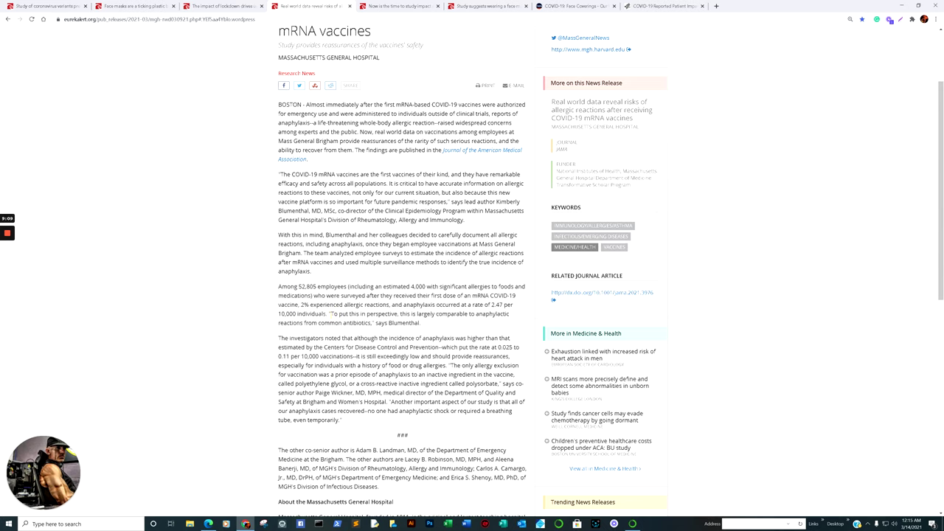
{"action": "left_click", "coordinate": [318, 310]}
{"action": "left_click", "coordinate": [340, 322]}
{"action": "left_click_drag", "start_coordinate": [330, 314], "coordinate": [371, 330]}
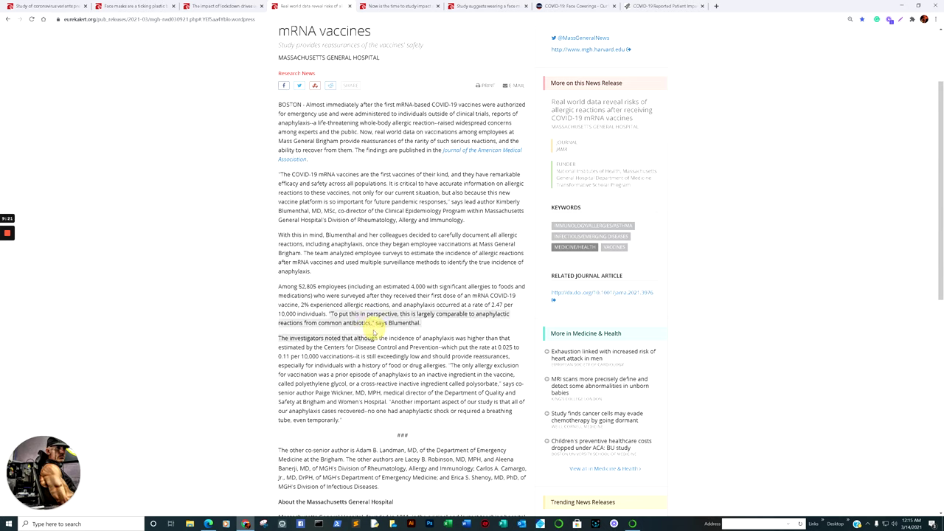
{"action": "left_click", "coordinate": [360, 320]}
{"action": "left_click_drag", "start_coordinate": [329, 313], "coordinate": [370, 324]}
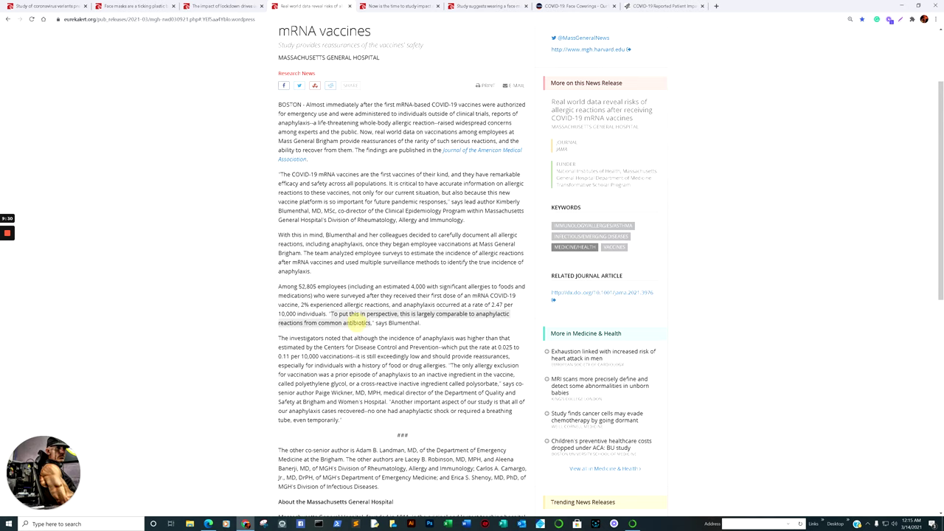
{"action": "left_click", "coordinate": [350, 322]}
- Review the vaccine allergy article's headline and highlight the common antibiotics comparison quote again
{"action": "scroll", "coordinate": [472, 280], "scroll_direction": "up", "scroll_amount": 1}
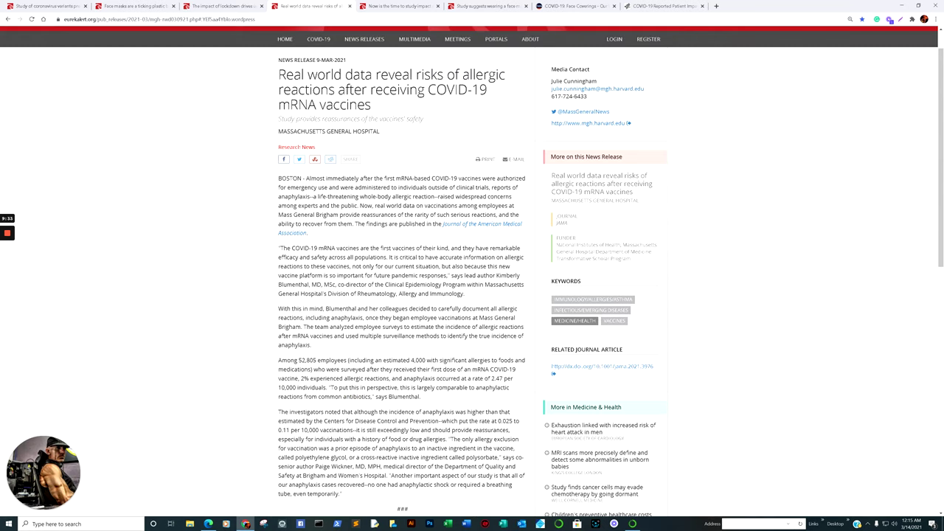
{"action": "scroll", "coordinate": [381, 360], "scroll_direction": "down", "scroll_amount": 1}
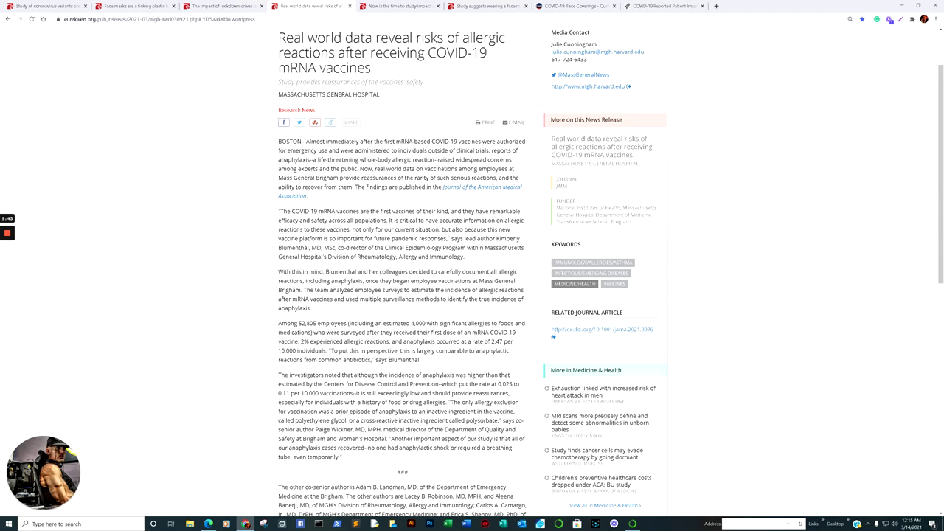
{"action": "left_click_drag", "start_coordinate": [328, 350], "coordinate": [366, 359]}
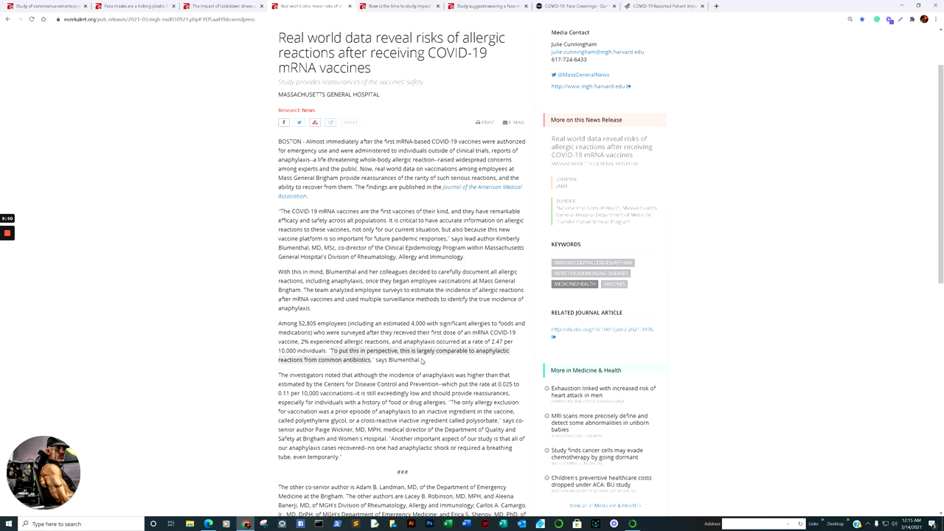
- Clear the highlight and compare the study's anaphylaxis rate with the Centers for Disease Control and Prevention estimate
{"action": "scroll", "coordinate": [422, 360], "scroll_direction": "down", "scroll_amount": 1}
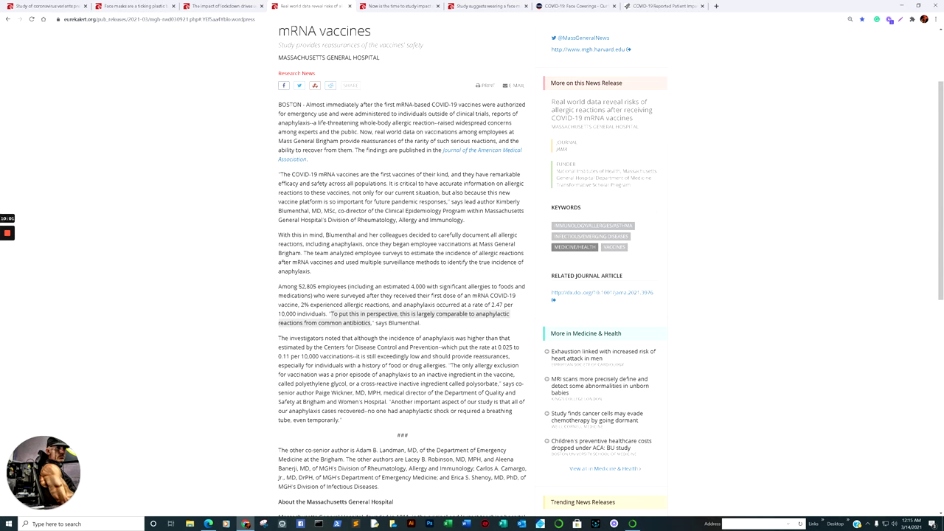
{"action": "left_click", "coordinate": [486, 356]}
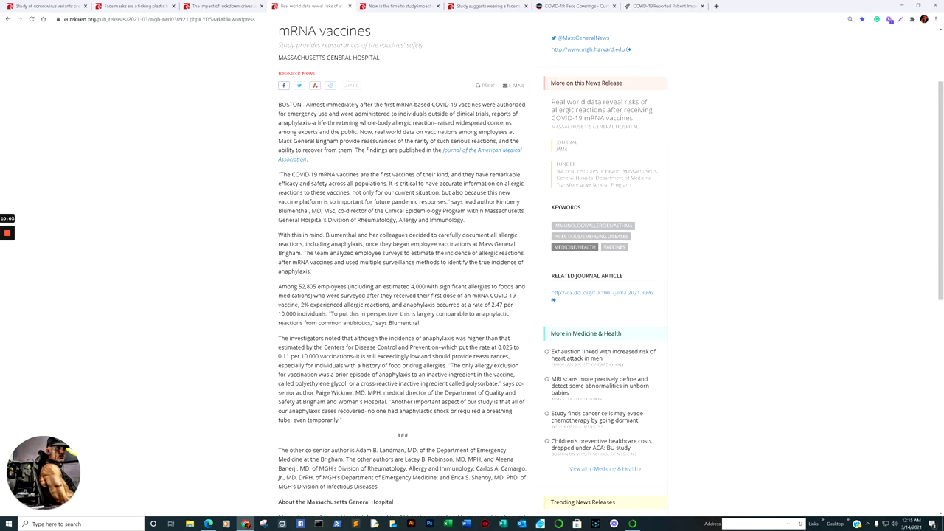
{"action": "left_click", "coordinate": [294, 356]}
{"action": "left_click", "coordinate": [497, 346]}
{"action": "left_click", "coordinate": [292, 356]}
{"action": "left_click", "coordinate": [495, 303]}
{"action": "left_click", "coordinate": [289, 308]}
- Open the article on studying the pandemic's impact on mothers and babies, and clear its highlighted opening paragraph
{"action": "key", "text": "ctrl+Tab"}
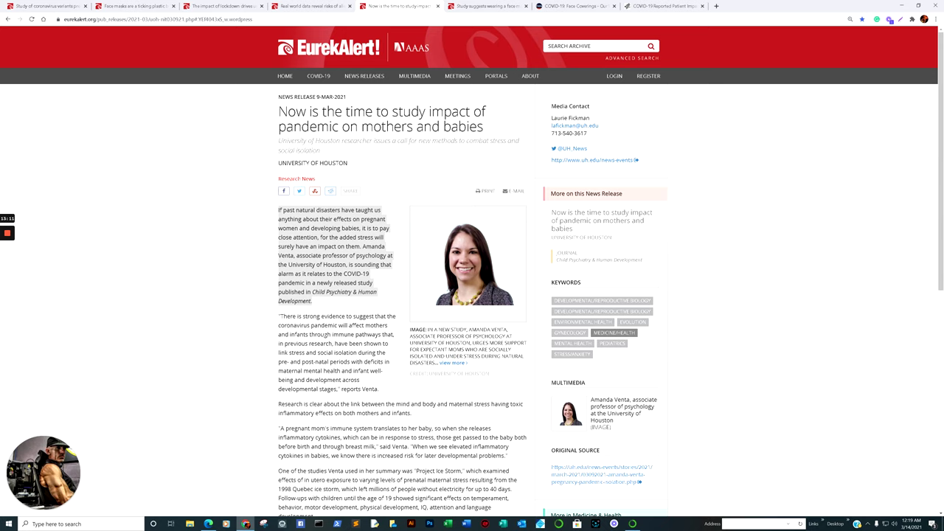
{"action": "left_click", "coordinate": [318, 326]}
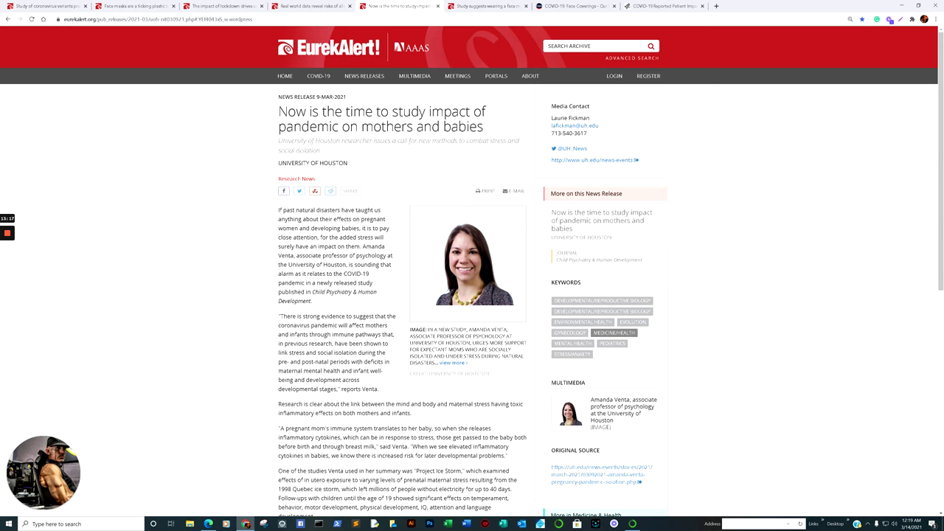
- Open the article on wearing a face mask during intense exercise and read through to its closing quote
{"action": "left_click", "coordinate": [313, 360]}
{"action": "left_click", "coordinate": [483, 7]}
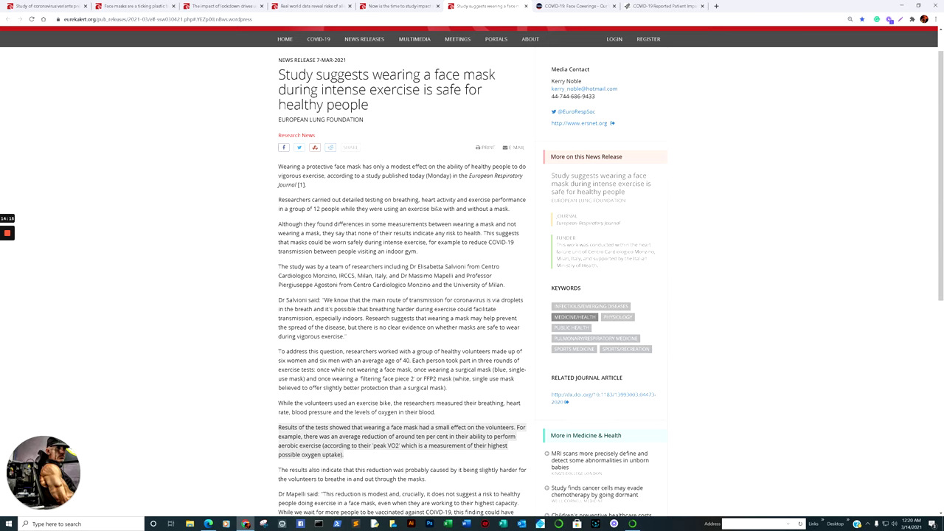
{"action": "scroll", "coordinate": [444, 290], "scroll_direction": "down", "scroll_amount": 1}
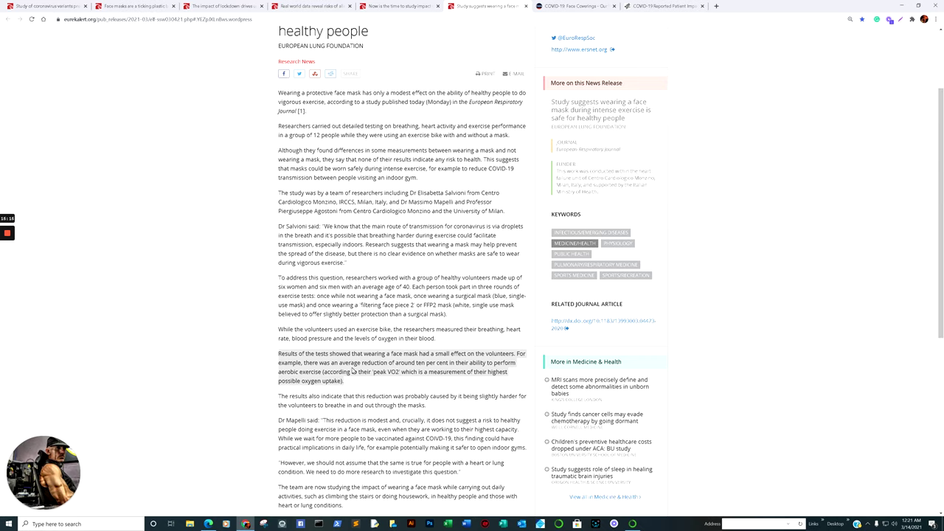
{"action": "scroll", "coordinate": [373, 388], "scroll_direction": "down", "scroll_amount": 1}
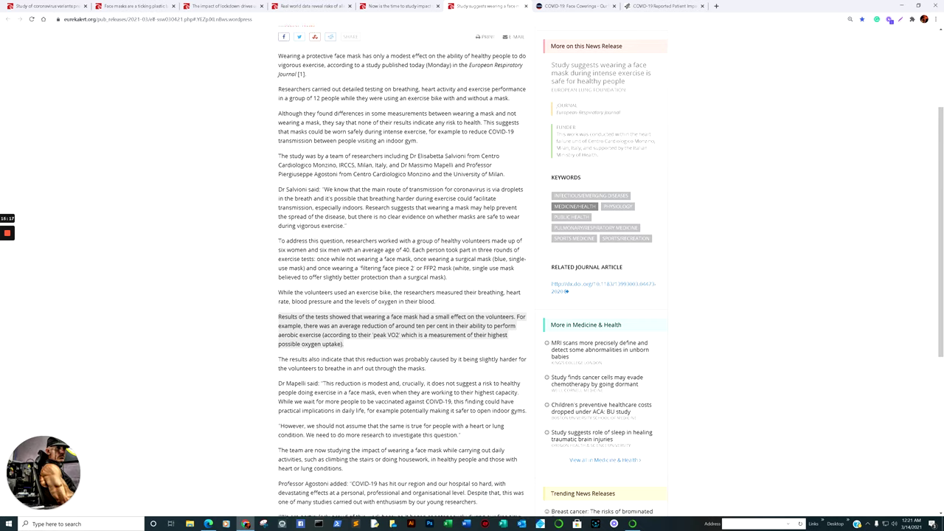
{"action": "scroll", "coordinate": [372, 389], "scroll_direction": "down", "scroll_amount": 1}
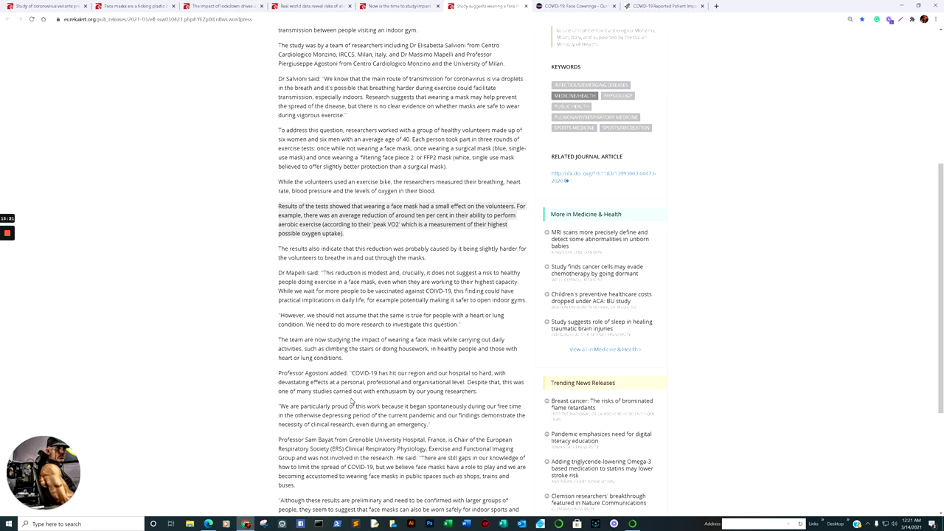
{"action": "scroll", "coordinate": [345, 369], "scroll_direction": "down", "scroll_amount": 2}
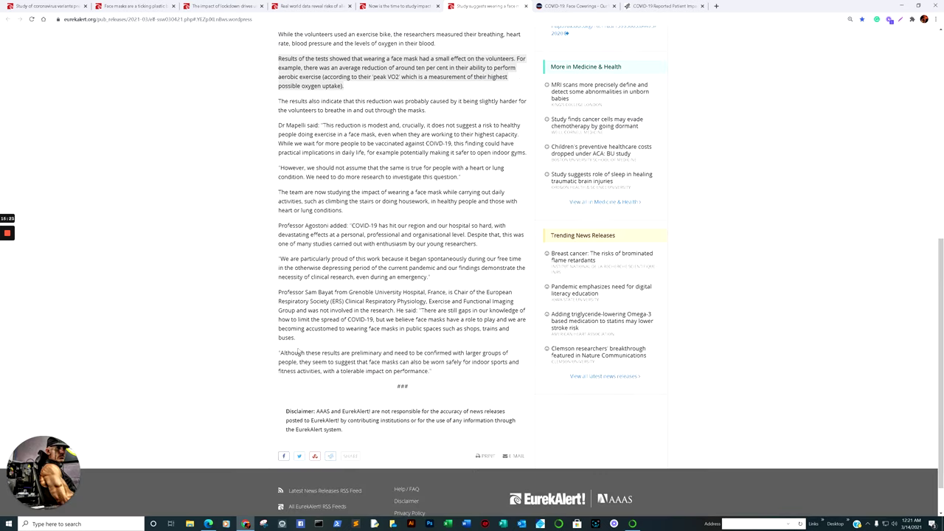
- Highlight the closing quote about the preliminary results and indoor mask safety, and return to the study's test results
{"action": "left_click_drag", "start_coordinate": [280, 352], "coordinate": [452, 376]}
{"action": "scroll", "coordinate": [452, 376], "scroll_direction": "up", "scroll_amount": 1}
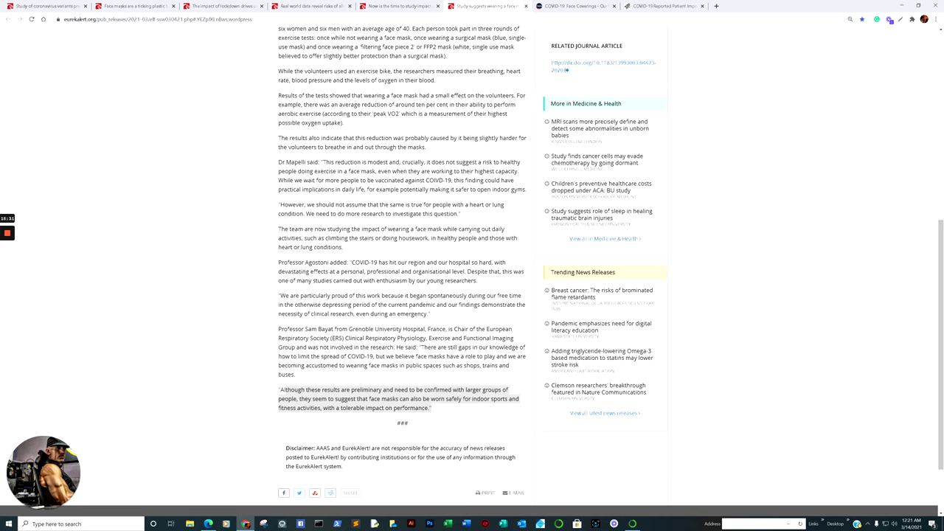
{"action": "scroll", "coordinate": [398, 279], "scroll_direction": "up", "scroll_amount": 2}
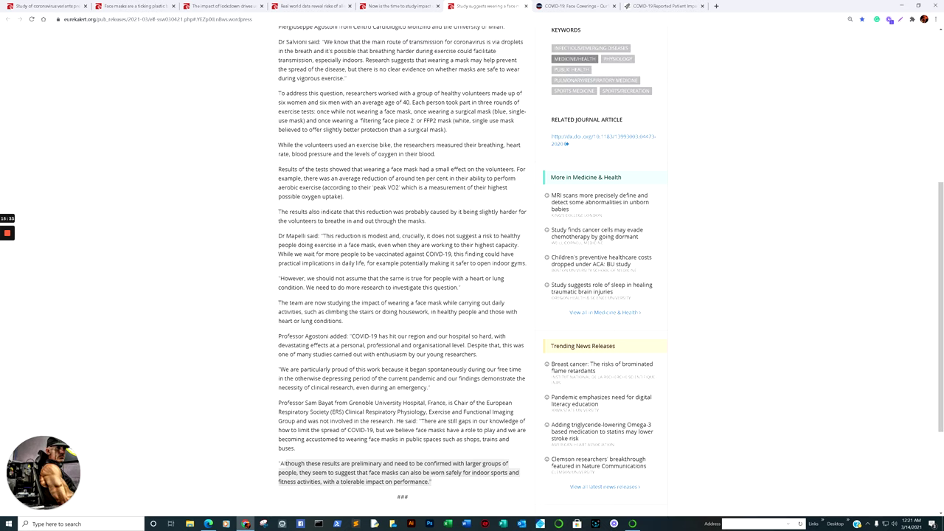
{"action": "scroll", "coordinate": [398, 279], "scroll_direction": "up", "scroll_amount": 1}
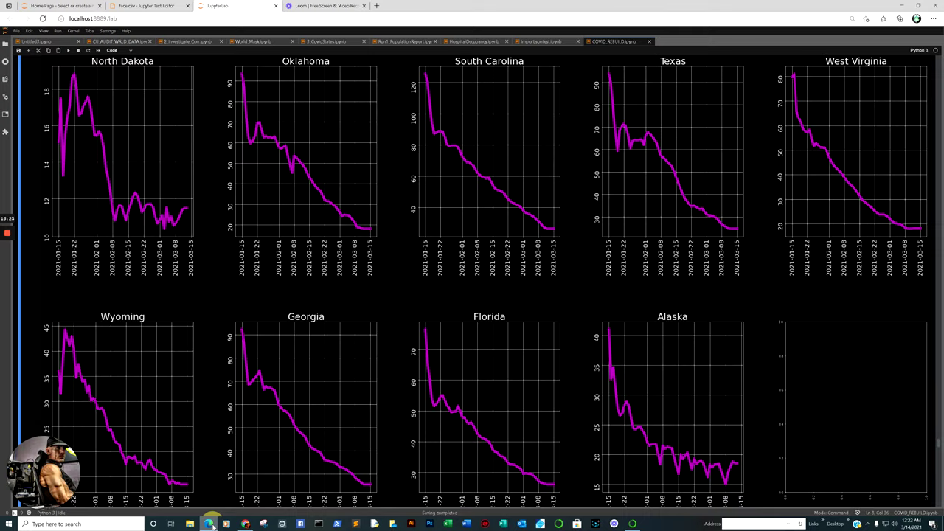
- Switch to JupyterLab and open the CU_AUDIT_WRLD_DATA notebook at its first cell
{"action": "left_click", "coordinate": [208, 524]}
{"action": "scroll", "coordinate": [384, 381], "scroll_direction": "up", "scroll_amount": 15}
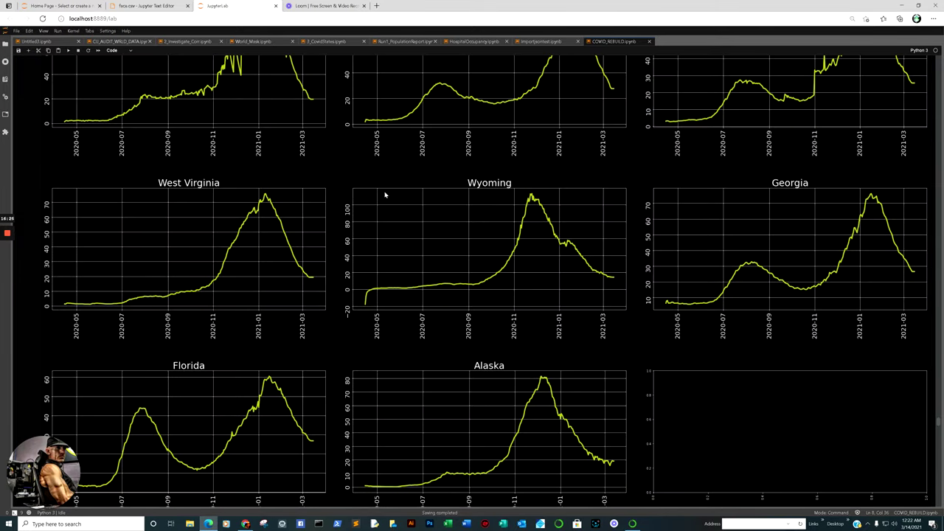
{"action": "left_click", "coordinate": [124, 41]}
{"action": "scroll", "coordinate": [801, 278], "scroll_direction": "up", "scroll_amount": 20}
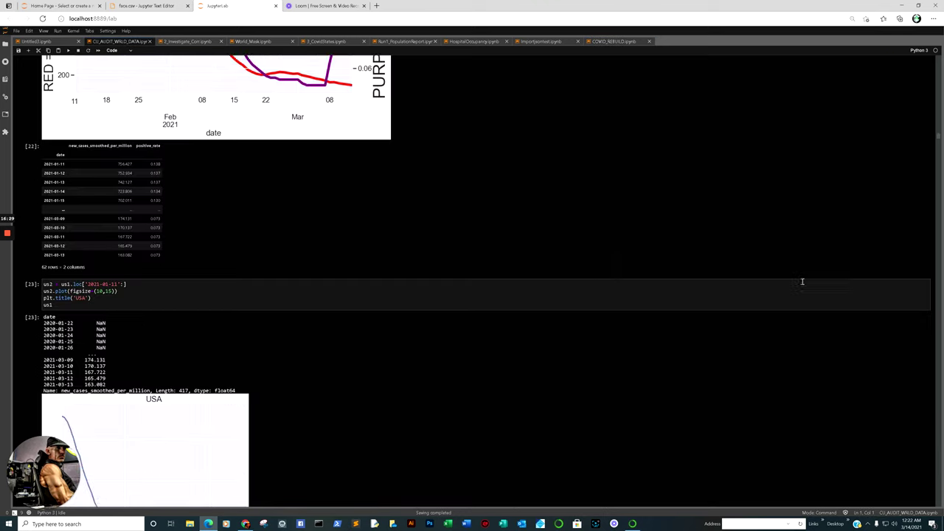
{"action": "scroll", "coordinate": [733, 260], "scroll_direction": "up", "scroll_amount": 20}
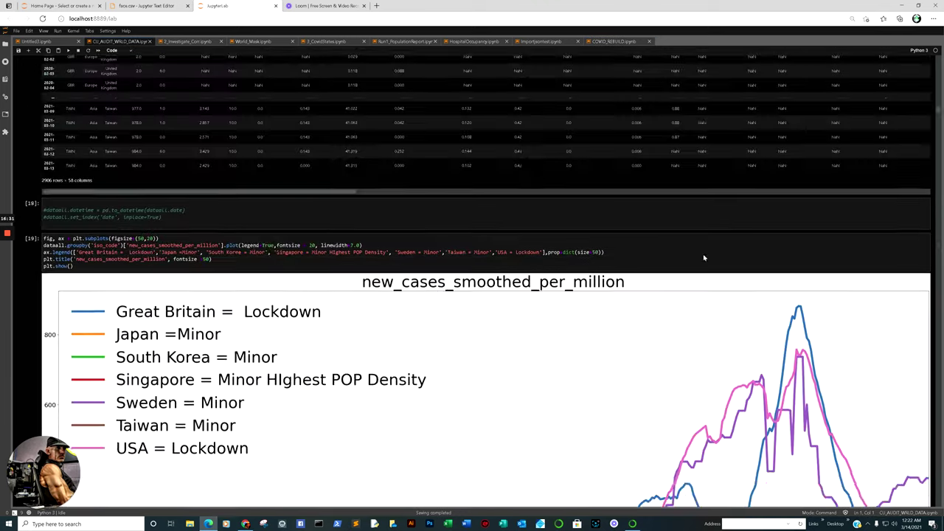
{"action": "scroll", "coordinate": [694, 246], "scroll_direction": "up", "scroll_amount": 20}
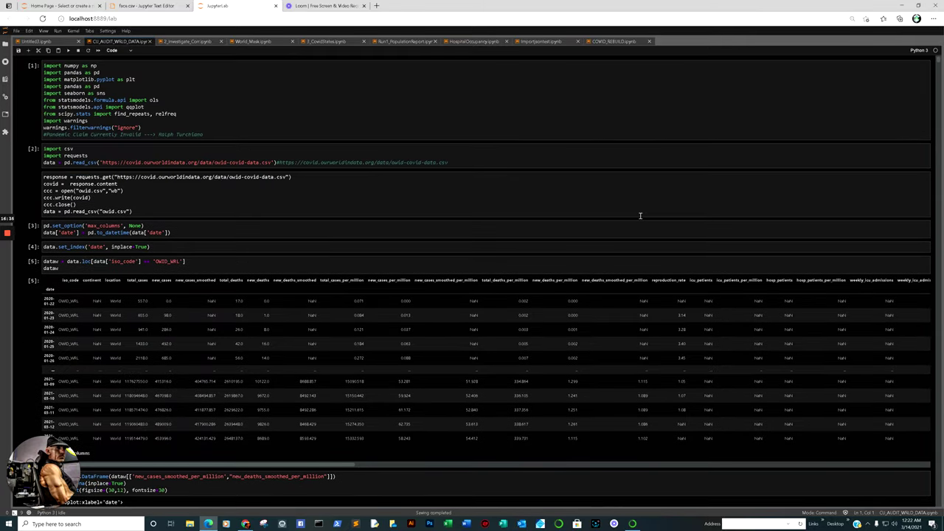
- Examine the world charts of new cases and deaths per million and the mortality percentage of positive cases
{"action": "scroll", "coordinate": [642, 218], "scroll_direction": "down", "scroll_amount": 10}
{"action": "scroll", "coordinate": [487, 151], "scroll_direction": "up", "scroll_amount": 3}
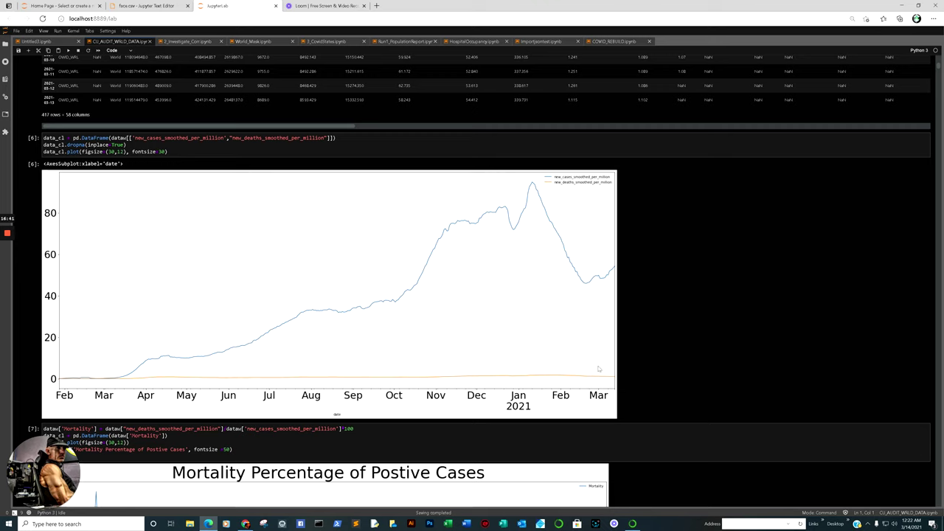
{"action": "scroll", "coordinate": [610, 384], "scroll_direction": "down", "scroll_amount": 4}
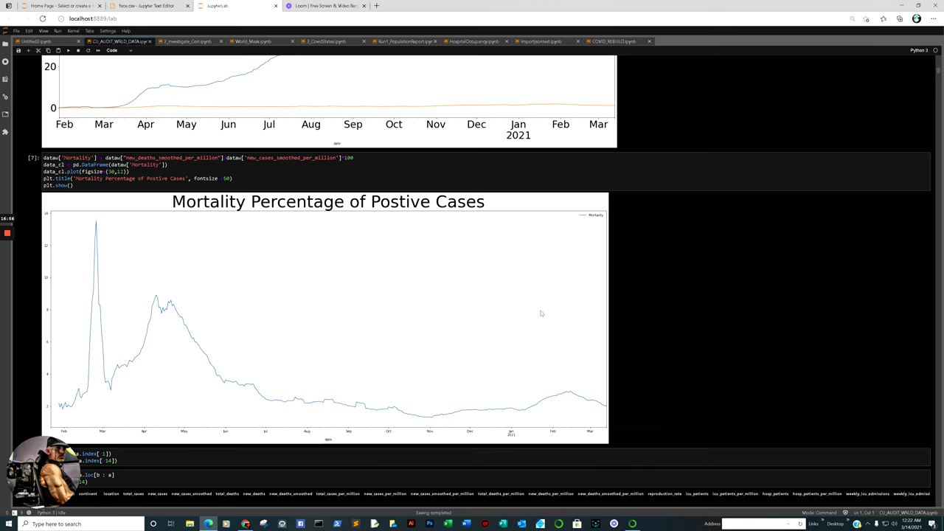
{"action": "scroll", "coordinate": [544, 313], "scroll_direction": "down", "scroll_amount": 1}
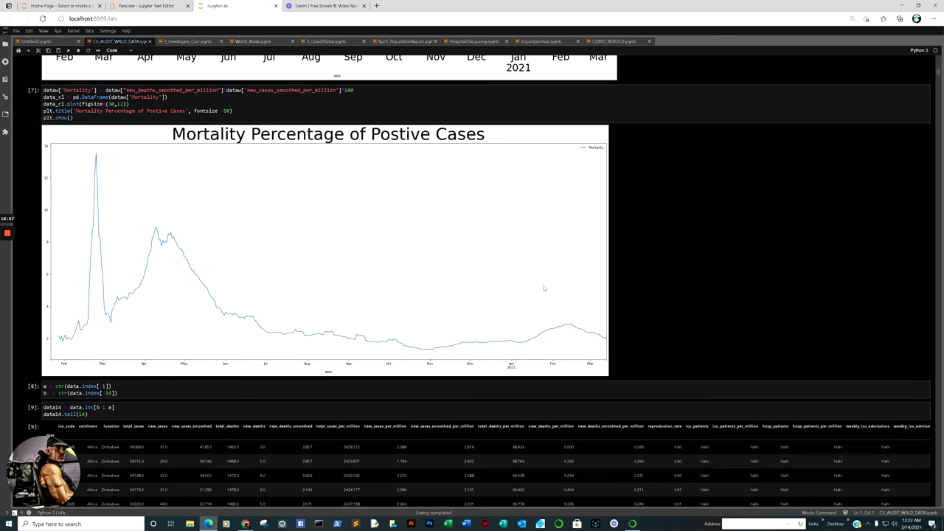
{"action": "scroll", "coordinate": [595, 350], "scroll_direction": "down", "scroll_amount": 7}
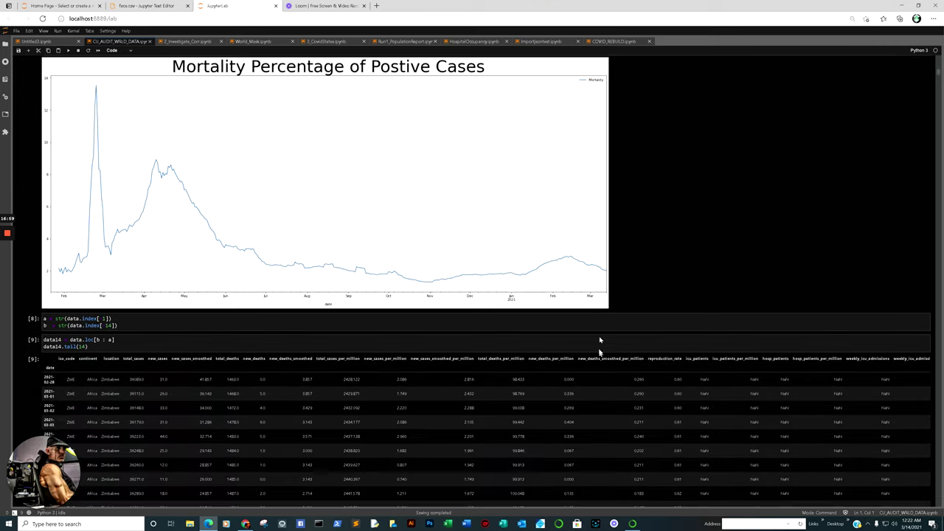
{"action": "scroll", "coordinate": [405, 171], "scroll_direction": "down", "scroll_amount": 10}
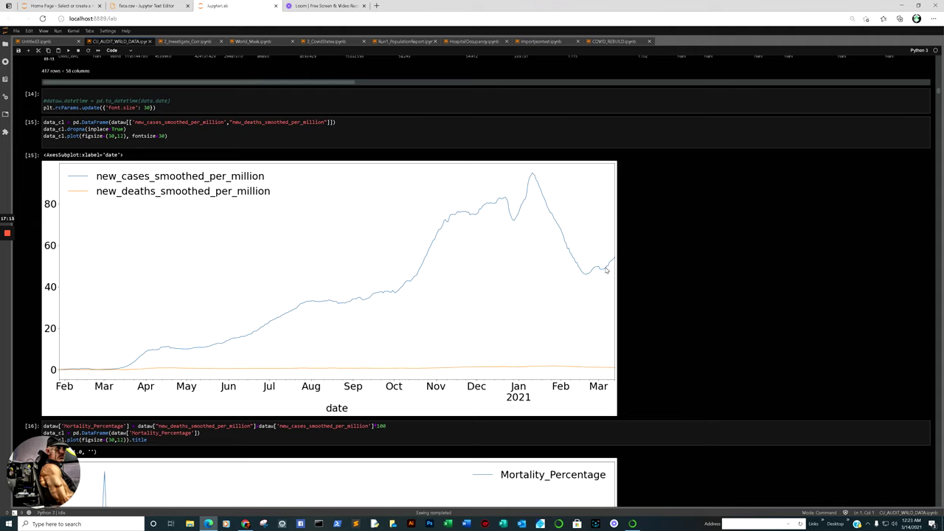
{"action": "left_click", "coordinate": [604, 371]}
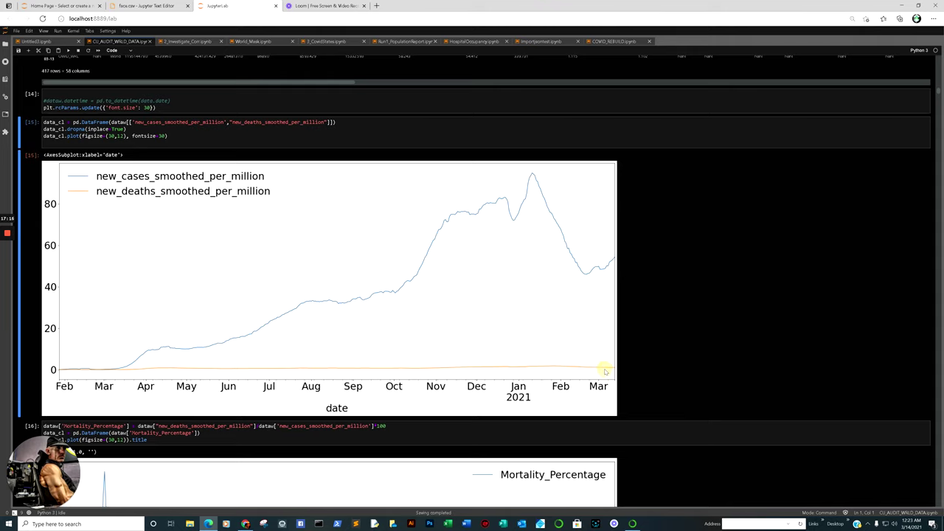
- Compare the start, the early peaks and the latest point of the curve on the Mortality_Percentage chart
{"action": "scroll", "coordinate": [605, 371], "scroll_direction": "down", "scroll_amount": 5}
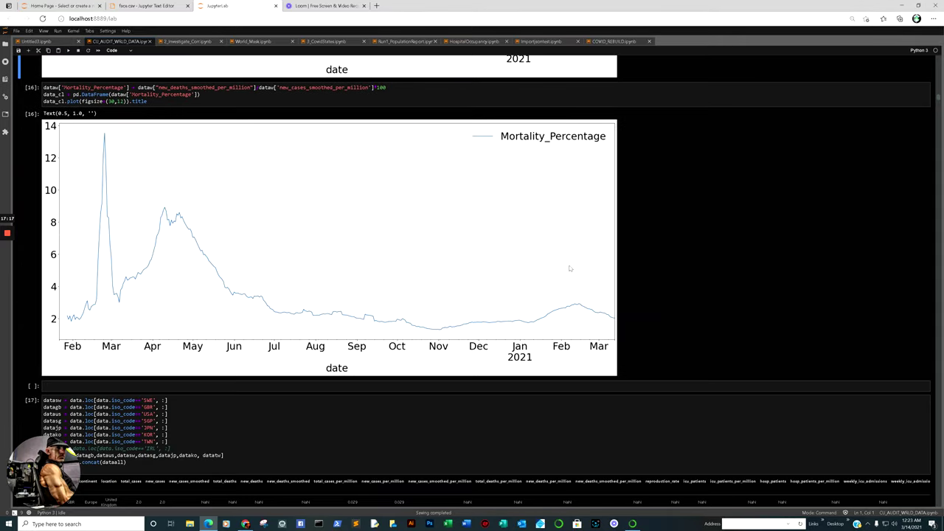
{"action": "left_click", "coordinate": [612, 322]}
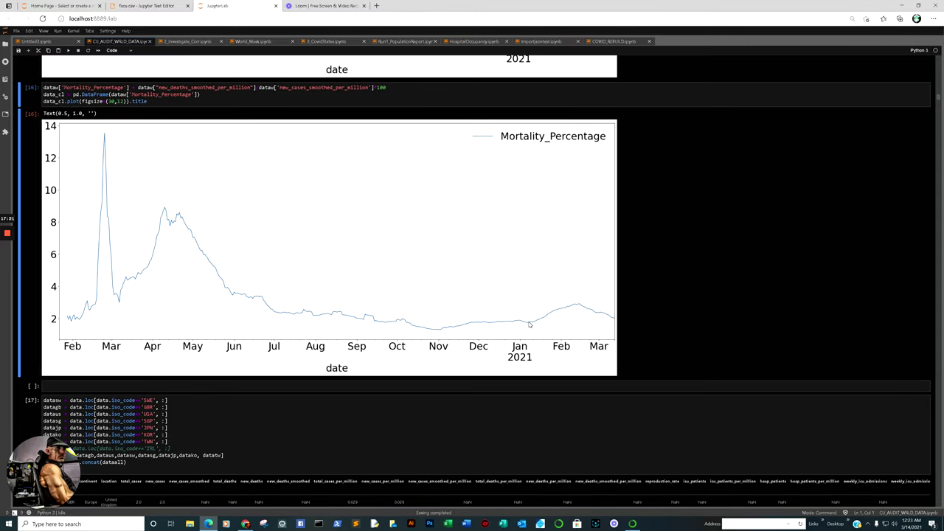
{"action": "left_click", "coordinate": [618, 317]}
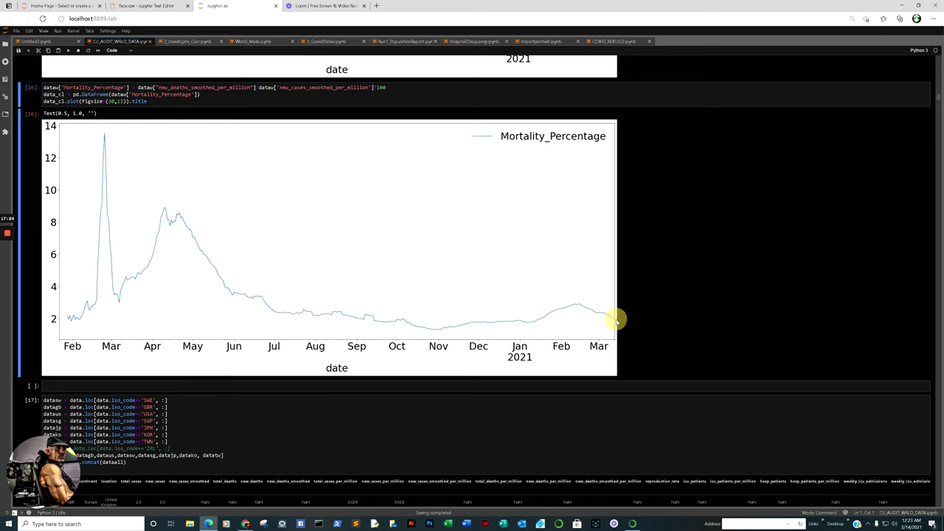
{"action": "left_click", "coordinate": [72, 323]}
{"action": "left_click", "coordinate": [610, 319]}
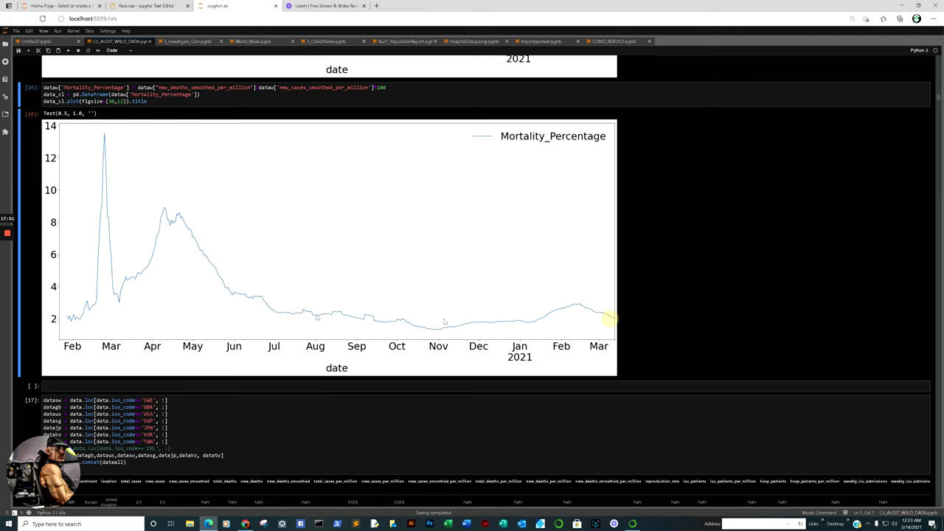
{"action": "left_click", "coordinate": [74, 320]}
{"action": "left_click", "coordinate": [611, 320]}
{"action": "left_click", "coordinate": [66, 321]}
{"action": "left_click", "coordinate": [103, 132]}
{"action": "left_click", "coordinate": [174, 226]}
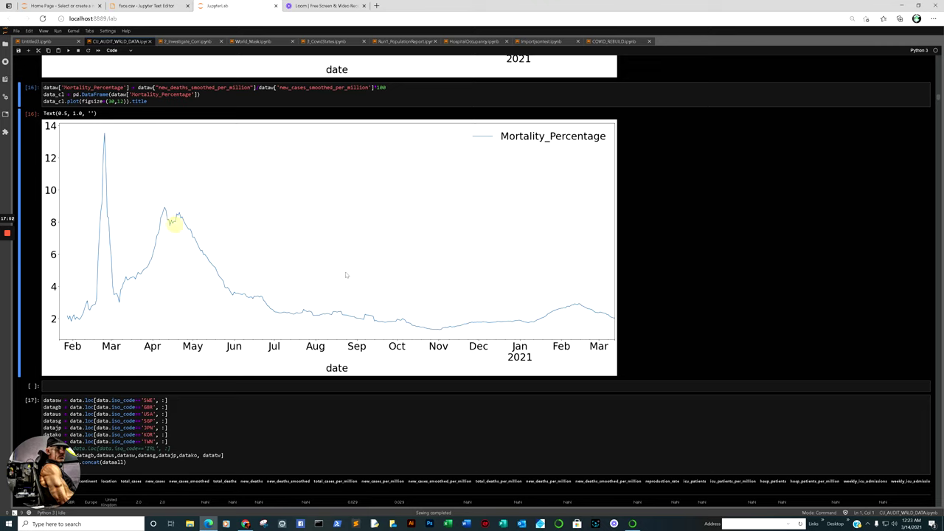
{"action": "left_click", "coordinate": [613, 318]}
- Compare the lockdown and minor-restriction countries on the new_cases_smoothed_per_million chart, including the most recent months
{"action": "scroll", "coordinate": [613, 321], "scroll_direction": "down", "scroll_amount": 5}
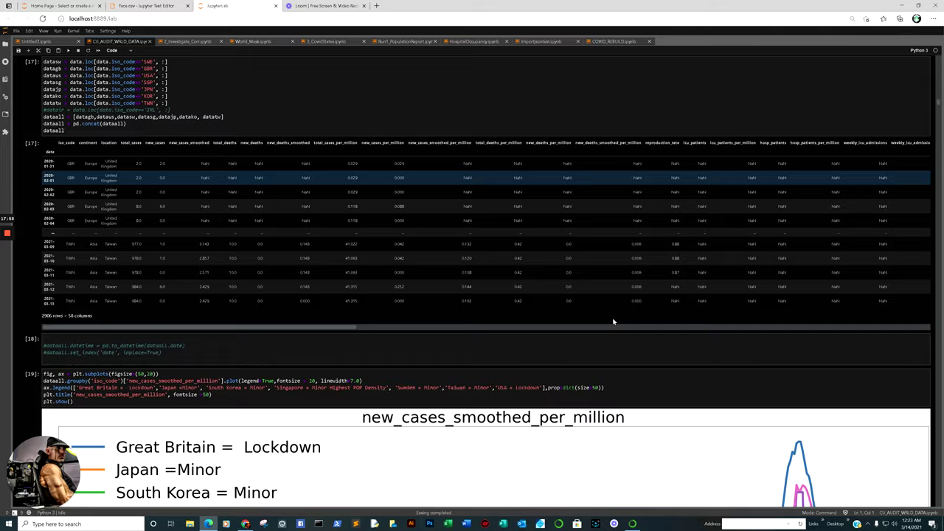
{"action": "scroll", "coordinate": [613, 322], "scroll_direction": "down", "scroll_amount": 5}
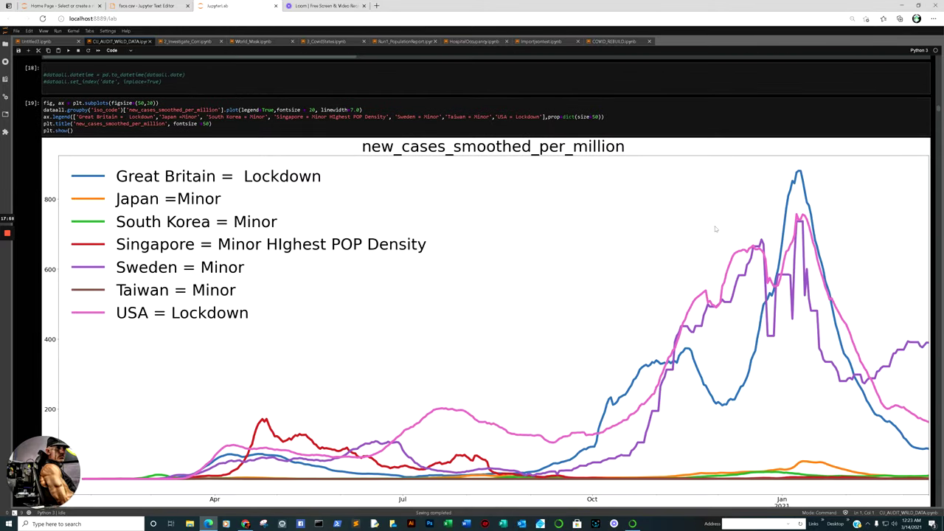
{"action": "left_click", "coordinate": [923, 450]}
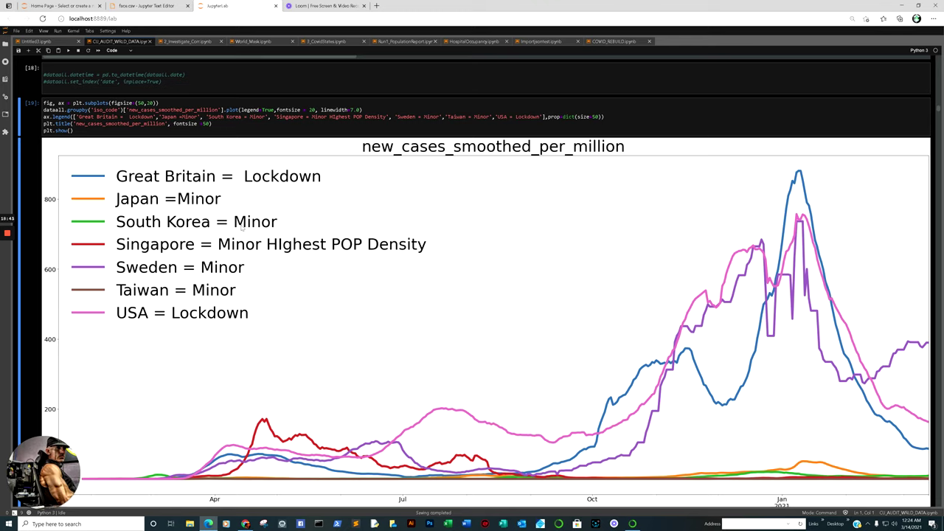
{"action": "scroll", "coordinate": [440, 319], "scroll_direction": "down", "scroll_amount": 3}
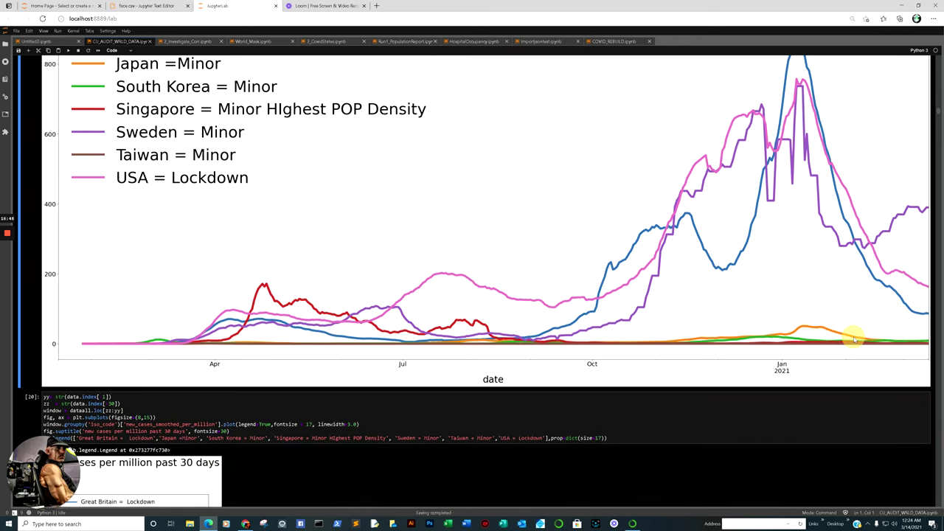
- Examine each country's curve on the chart of new cases per million over the past 30 days
{"action": "scroll", "coordinate": [782, 325], "scroll_direction": "down", "scroll_amount": 6}
{"action": "scroll", "coordinate": [573, 290], "scroll_direction": "down", "scroll_amount": 5}
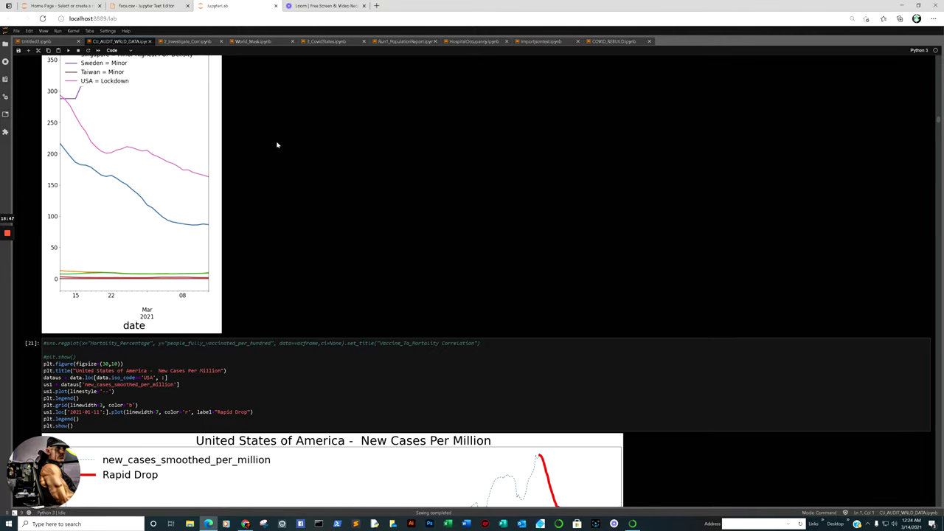
{"action": "scroll", "coordinate": [275, 143], "scroll_direction": "up", "scroll_amount": 3}
{"action": "left_click", "coordinate": [205, 177]}
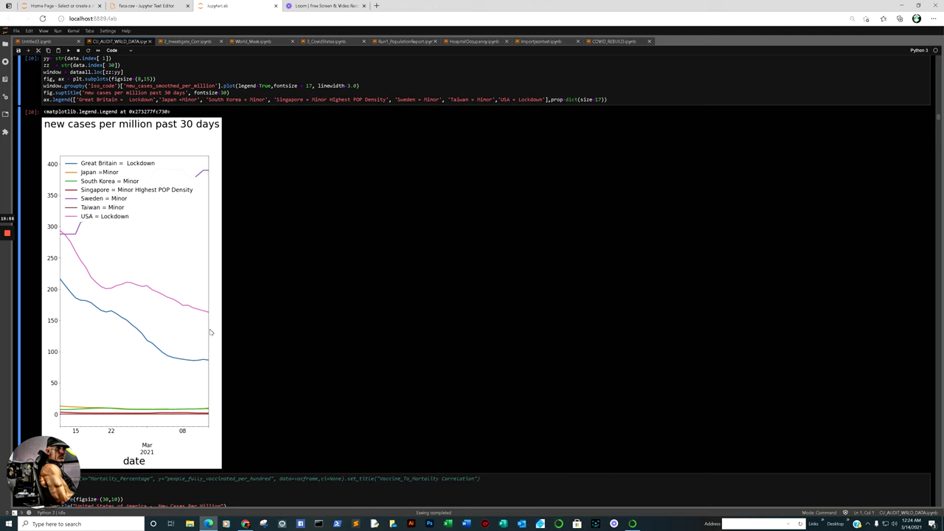
- Review the United States new cases per million chart and compare cases with the positivity rate
{"action": "scroll", "coordinate": [214, 332], "scroll_direction": "down", "scroll_amount": 10}
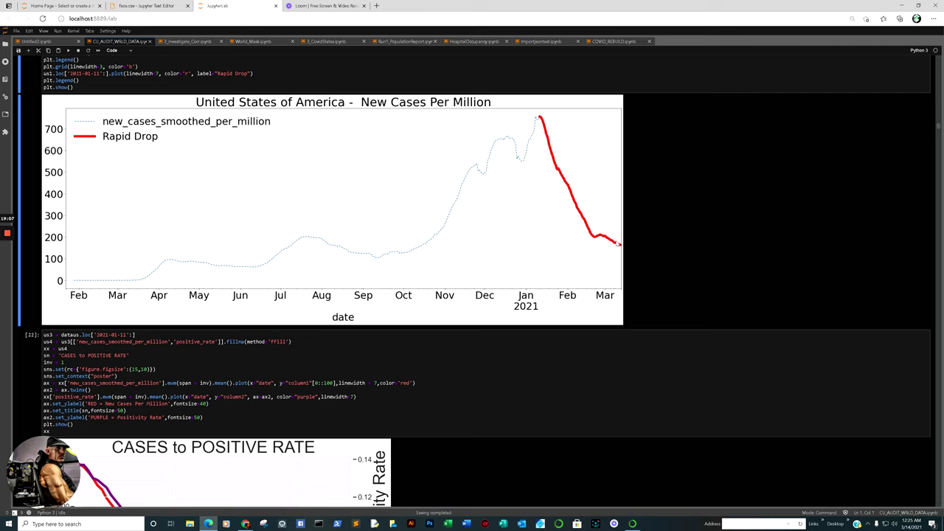
{"action": "scroll", "coordinate": [615, 240], "scroll_direction": "down", "scroll_amount": 3}
{"action": "scroll", "coordinate": [615, 241], "scroll_direction": "down", "scroll_amount": 3}
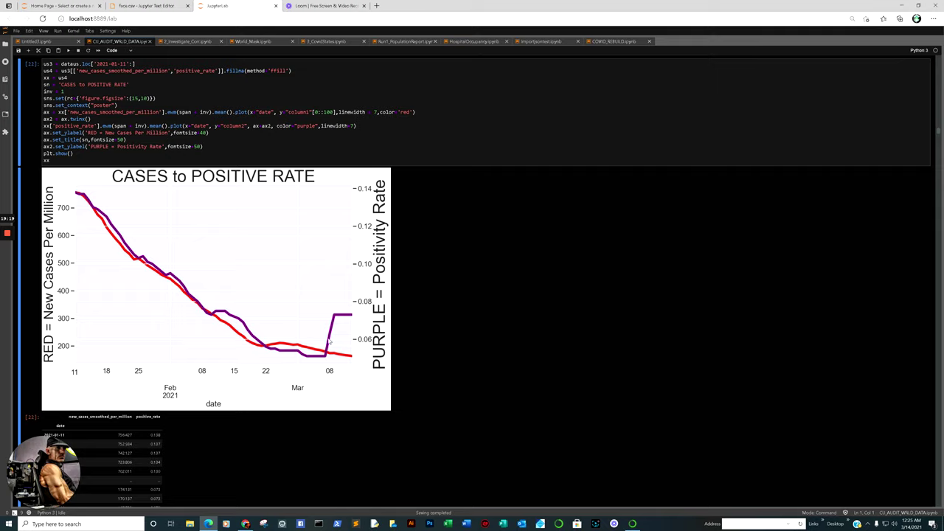
- Review the USA case and testing charts and compare the countries on the New Deaths per Million chart
{"action": "scroll", "coordinate": [305, 327], "scroll_direction": "down", "scroll_amount": 10}
{"action": "scroll", "coordinate": [305, 326], "scroll_direction": "down", "scroll_amount": 3}
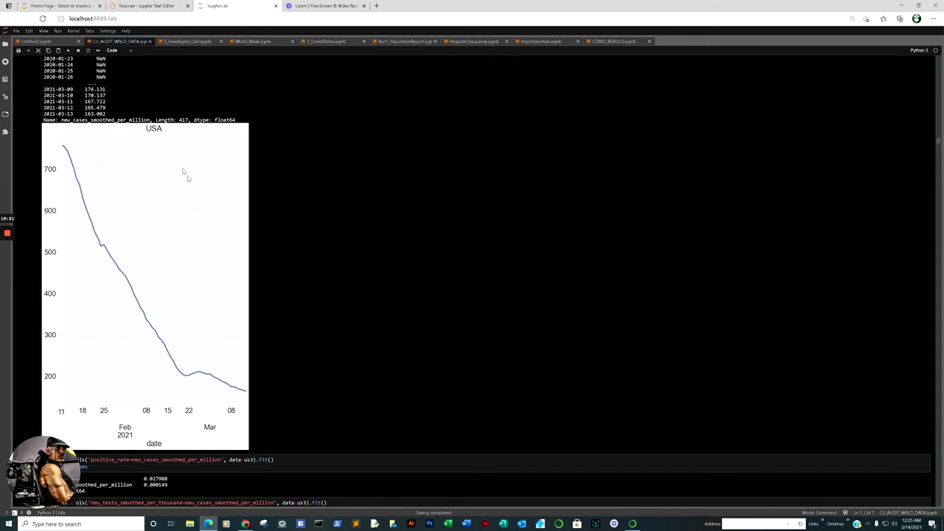
{"action": "scroll", "coordinate": [188, 143], "scroll_direction": "down", "scroll_amount": 9}
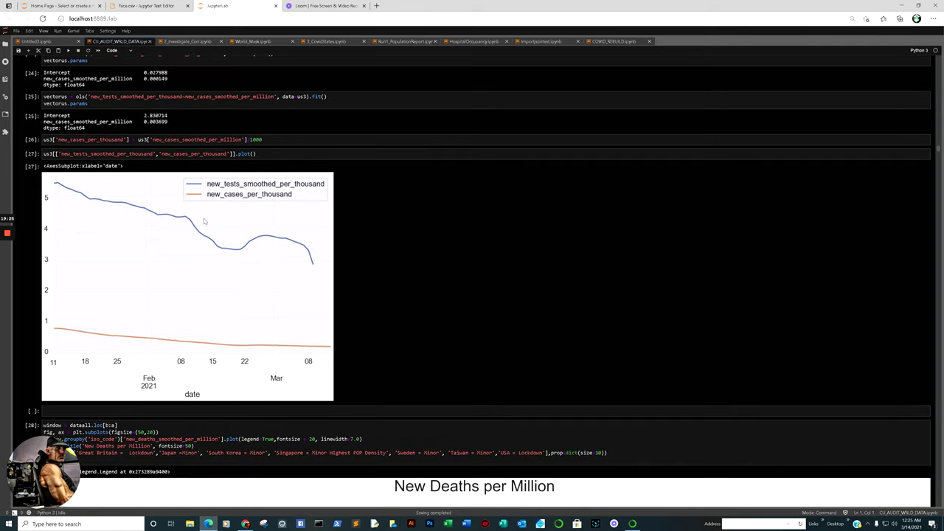
{"action": "scroll", "coordinate": [288, 221], "scroll_direction": "down", "scroll_amount": 9}
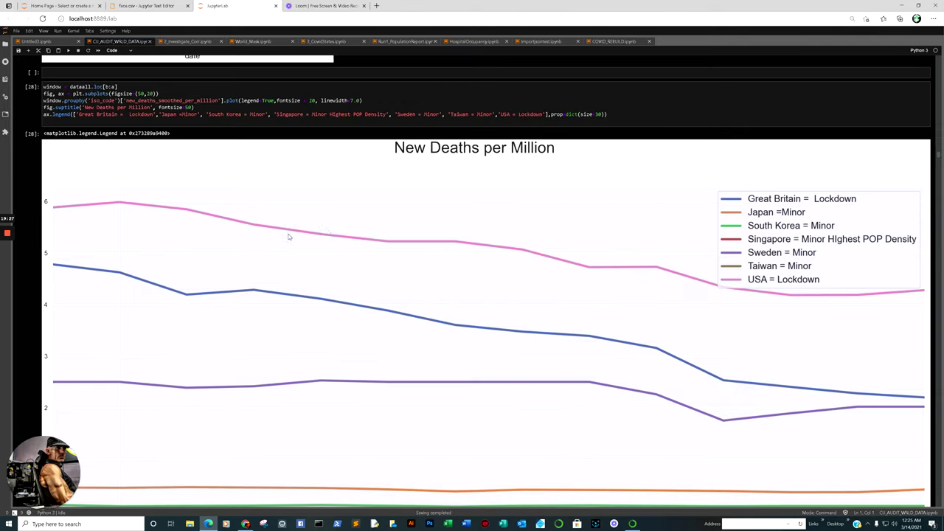
{"action": "scroll", "coordinate": [552, 193], "scroll_direction": "down", "scroll_amount": 2}
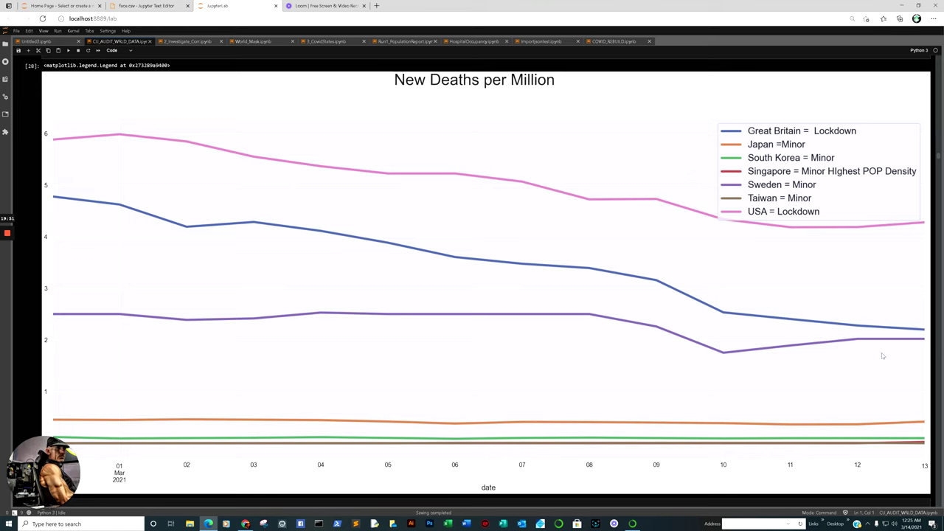
- Compare Sweden's and the USA's daily new_deaths_smoothed_per_million values in the joined table from 2021-02-28 to 2021-03-13
{"action": "left_click", "coordinate": [914, 344]}
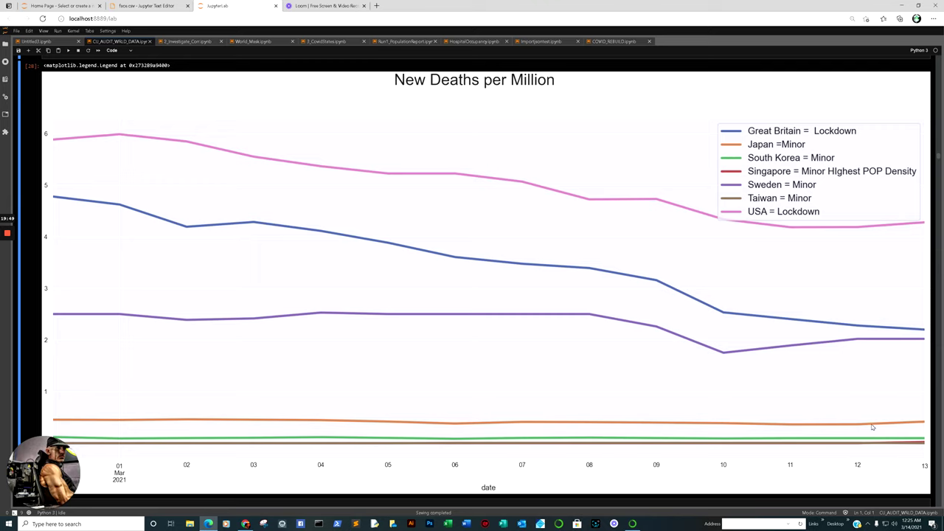
{"action": "scroll", "coordinate": [872, 427], "scroll_direction": "down", "scroll_amount": 5}
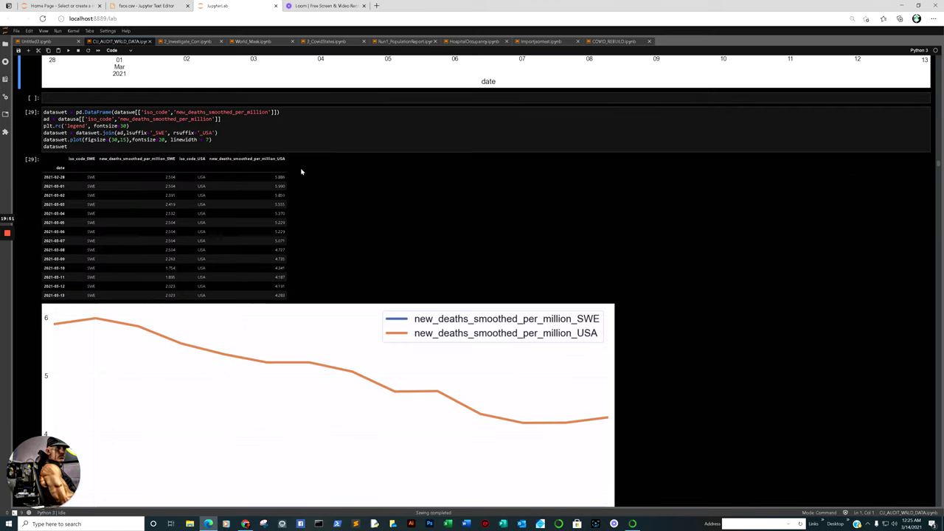
{"action": "left_click", "coordinate": [285, 297]}
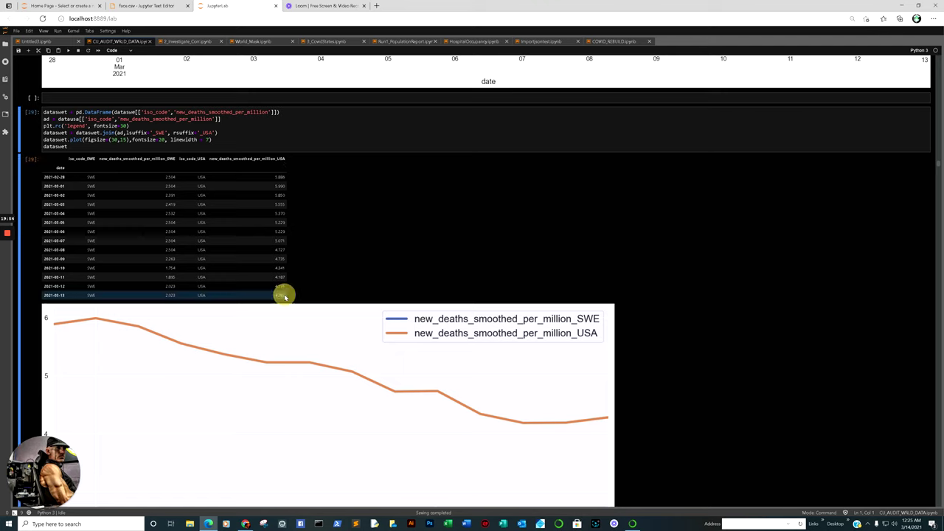
{"action": "left_click", "coordinate": [170, 220]}
{"action": "left_click", "coordinate": [173, 232]}
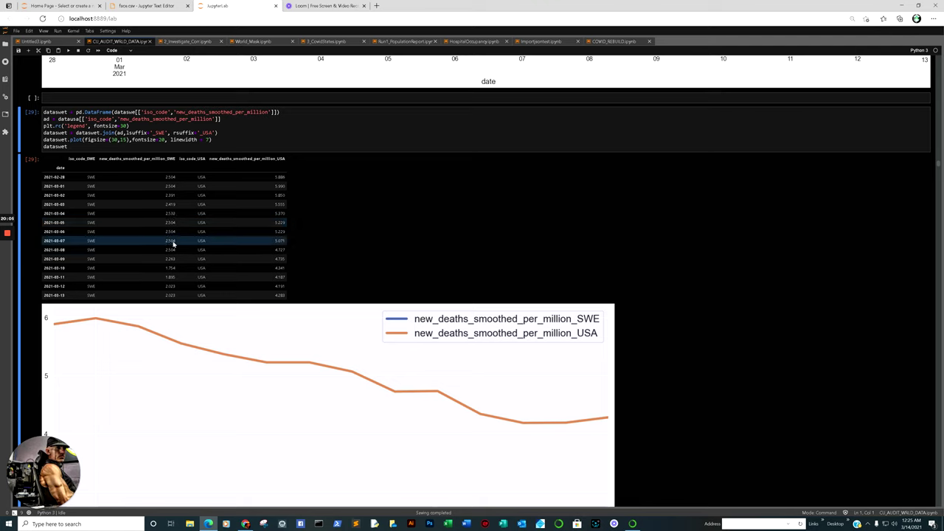
{"action": "left_click", "coordinate": [172, 242]}
{"action": "left_click", "coordinate": [171, 249]}
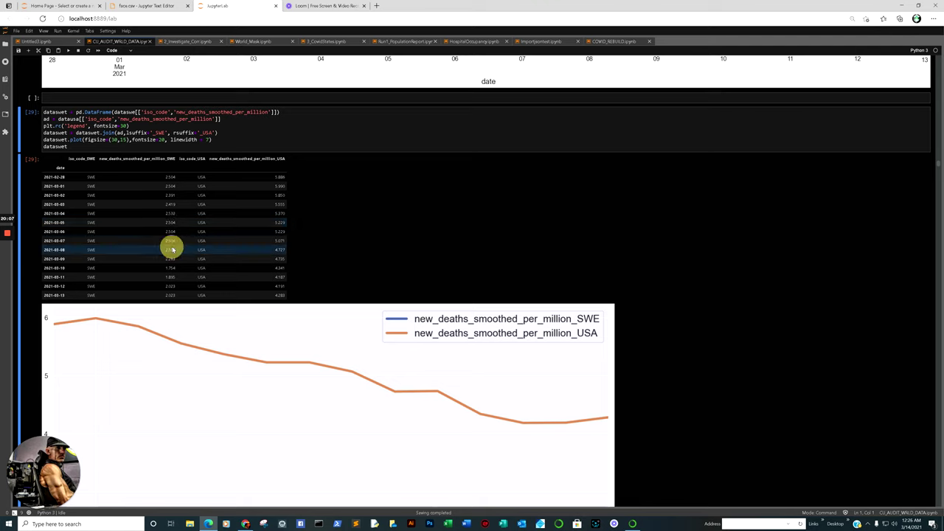
{"action": "left_click", "coordinate": [171, 179]}
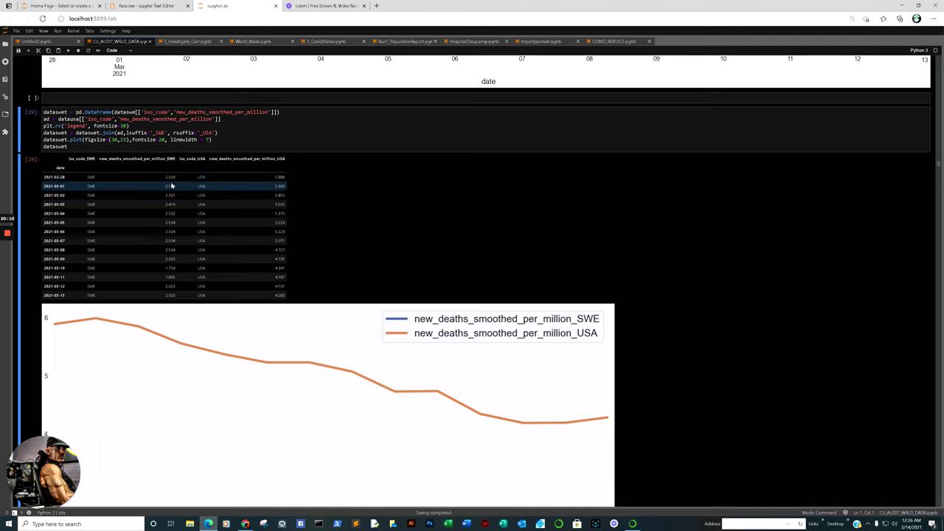
{"action": "left_click", "coordinate": [172, 187]}
{"action": "left_click", "coordinate": [170, 295]}
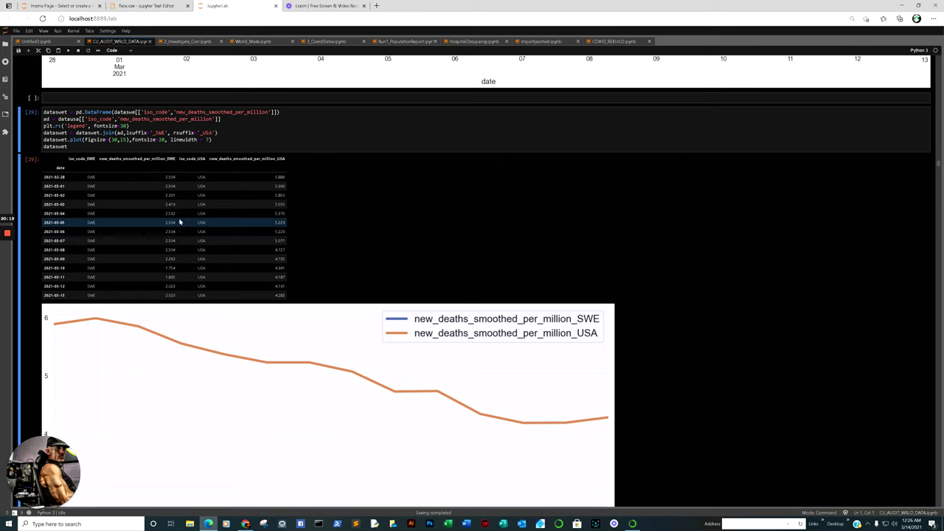
- Check the most recent March rows for Sweden and the USA against their smoothed deaths per million line chart
{"action": "scroll", "coordinate": [179, 221], "scroll_direction": "down", "scroll_amount": 2}
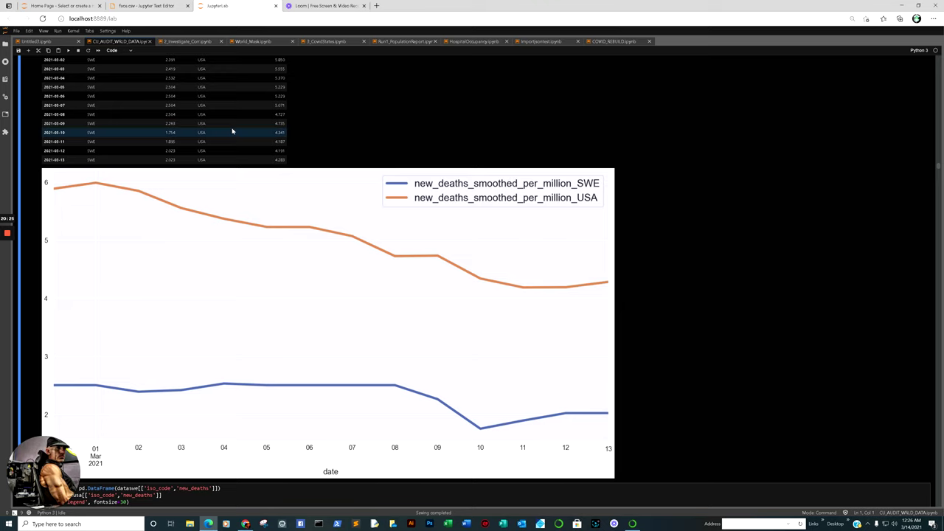
{"action": "left_click", "coordinate": [277, 155]}
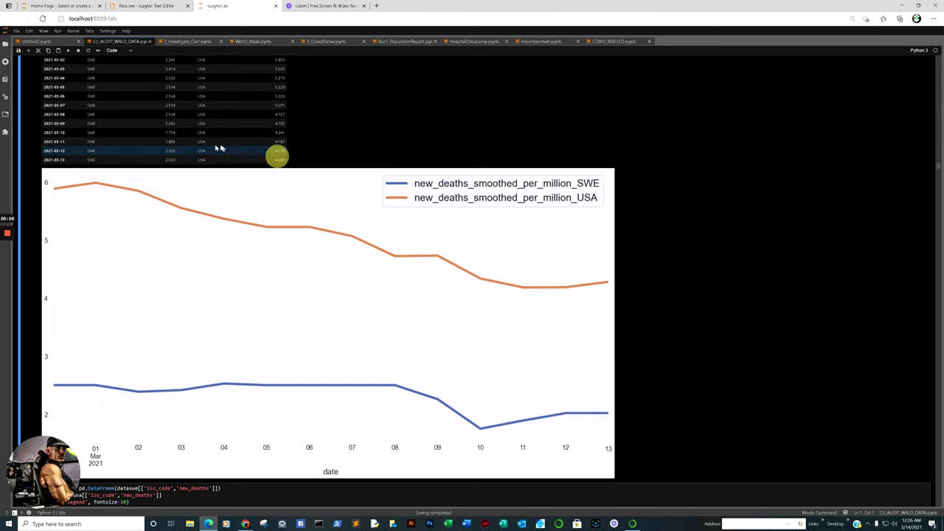
{"action": "left_click", "coordinate": [176, 160]}
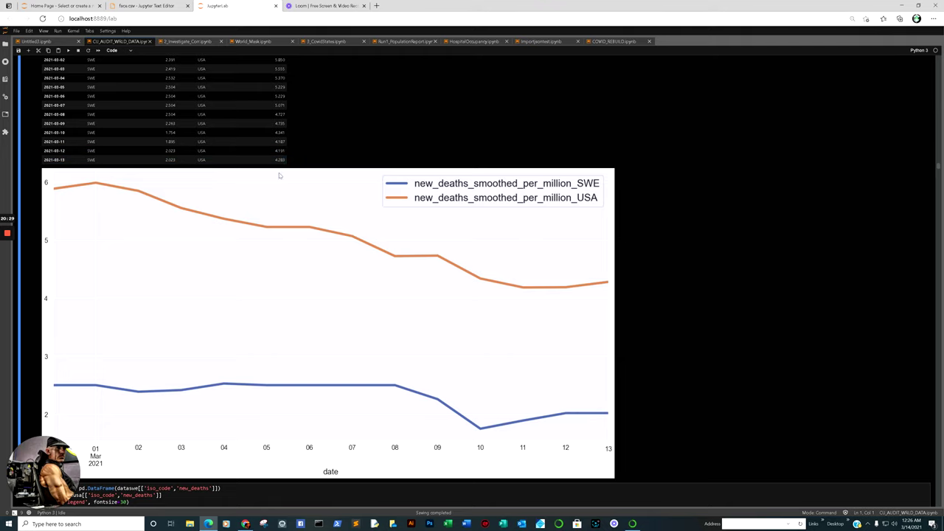
{"action": "scroll", "coordinate": [320, 177], "scroll_direction": "down", "scroll_amount": 15}
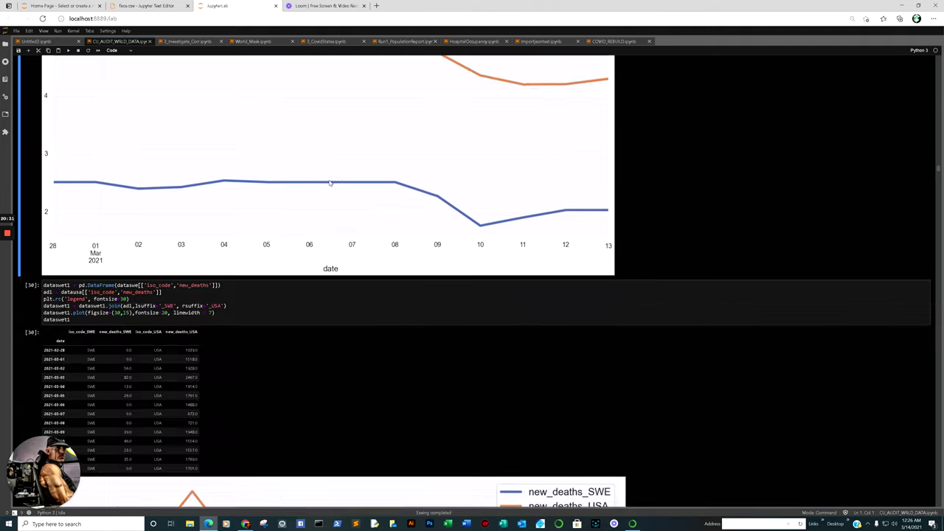
- Examine the USA curve against the Asian countries on the New Deaths USA vs ALL of ASIA chart
{"action": "scroll", "coordinate": [497, 125], "scroll_direction": "down", "scroll_amount": 10}
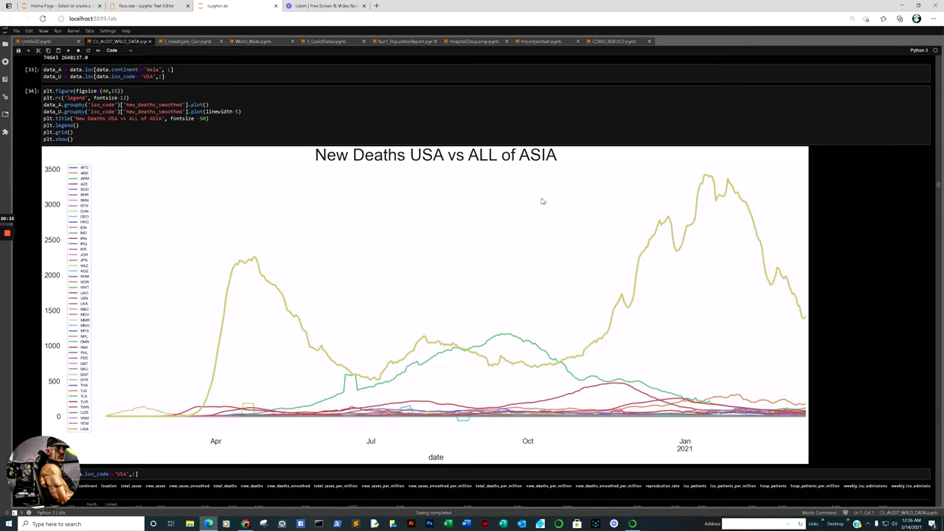
{"action": "left_click", "coordinate": [443, 164]}
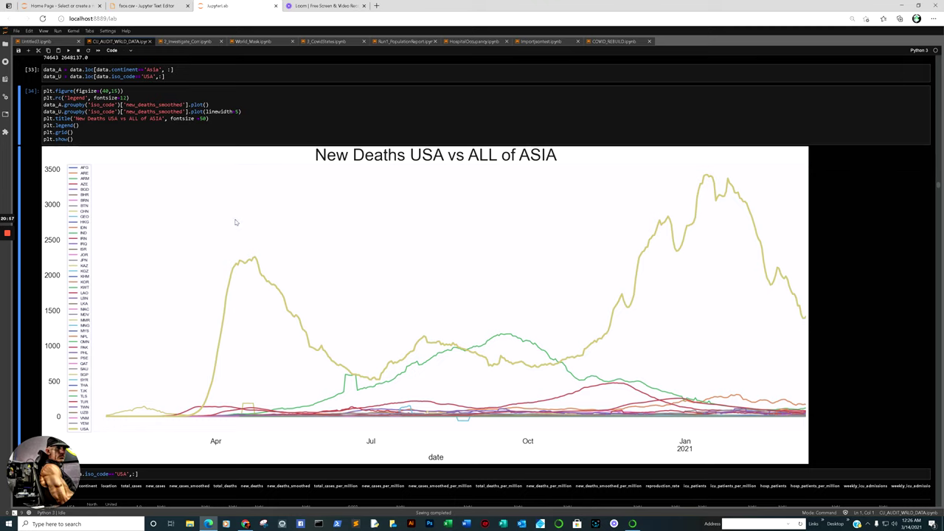
{"action": "scroll", "coordinate": [248, 252], "scroll_direction": "down", "scroll_amount": 1}
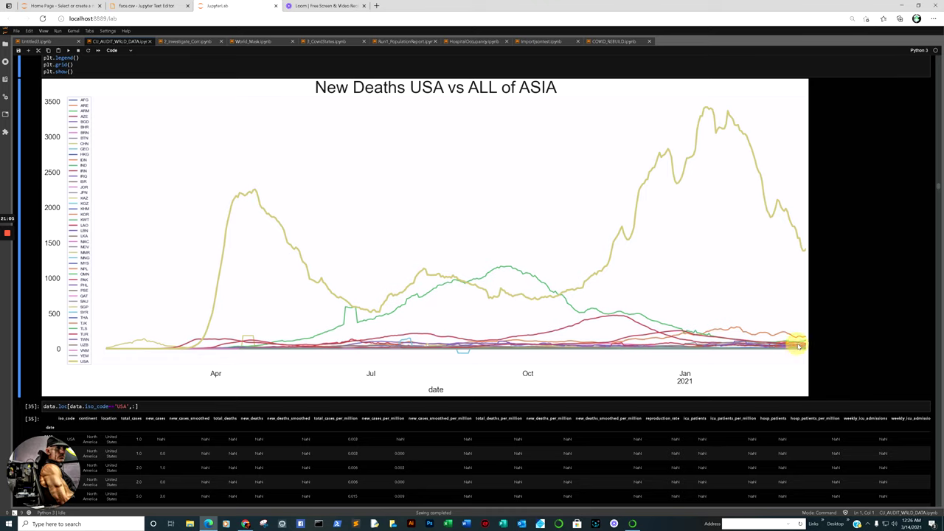
{"action": "scroll", "coordinate": [754, 299], "scroll_direction": "down", "scroll_amount": 4}
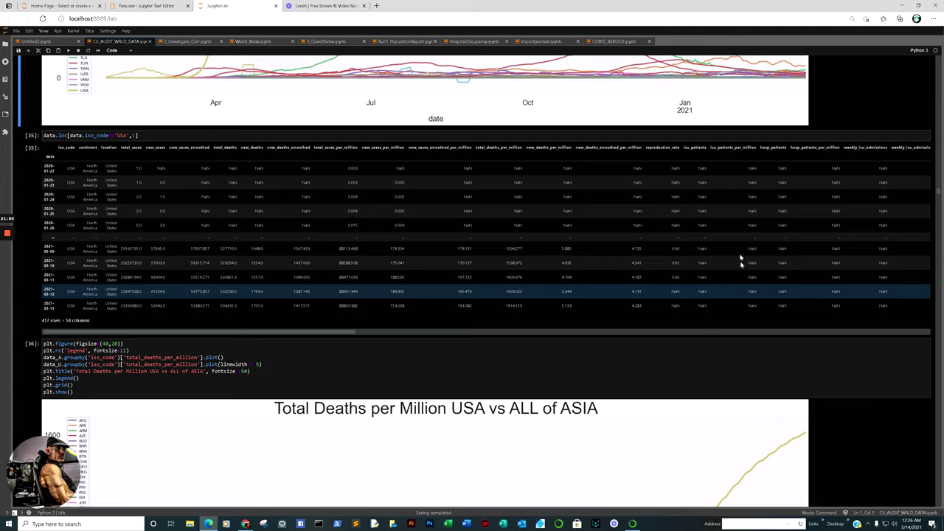
{"action": "scroll", "coordinate": [741, 258], "scroll_direction": "up", "scroll_amount": 4}
{"action": "scroll", "coordinate": [741, 255], "scroll_direction": "down", "scroll_amount": 1}
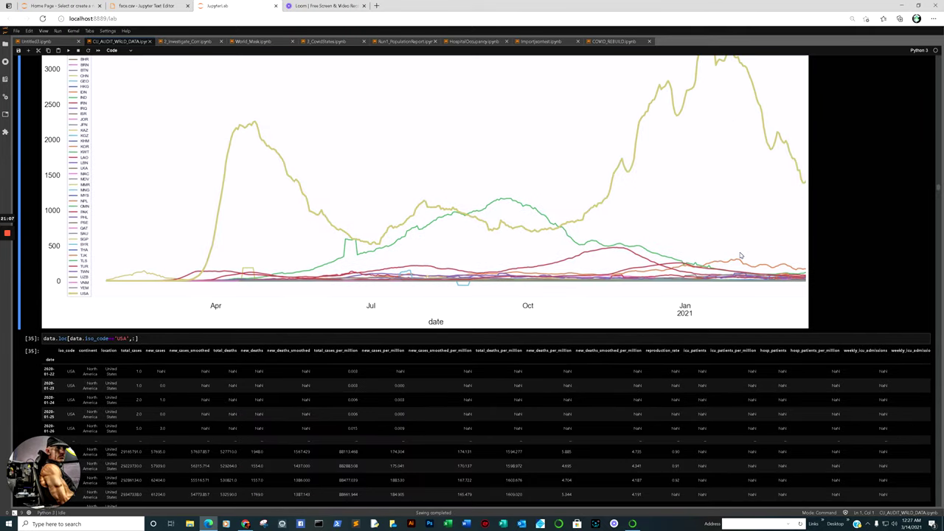
- Compare the USA with the highest Asian curves on the Total Deaths per Million USA vs ALL of ASIA chart
{"action": "scroll", "coordinate": [741, 256], "scroll_direction": "down", "scroll_amount": 7}
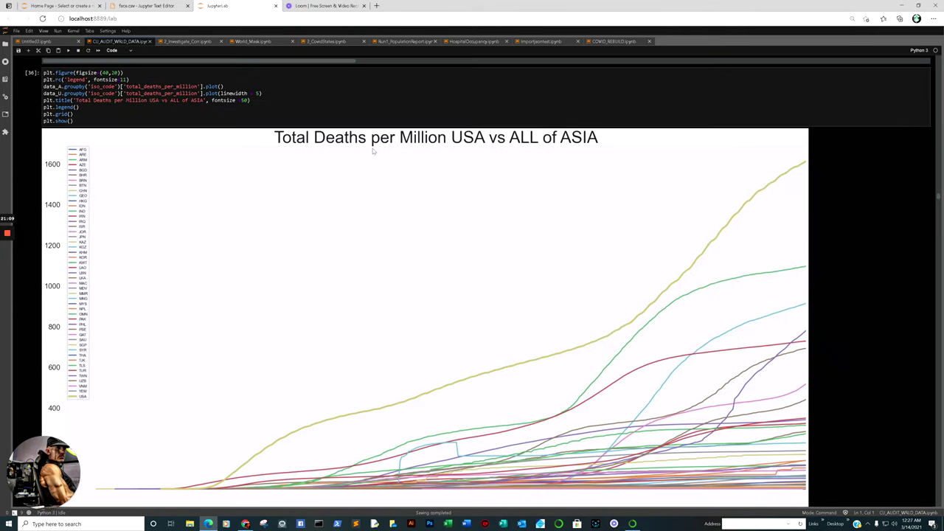
{"action": "scroll", "coordinate": [509, 162], "scroll_direction": "down", "scroll_amount": 1}
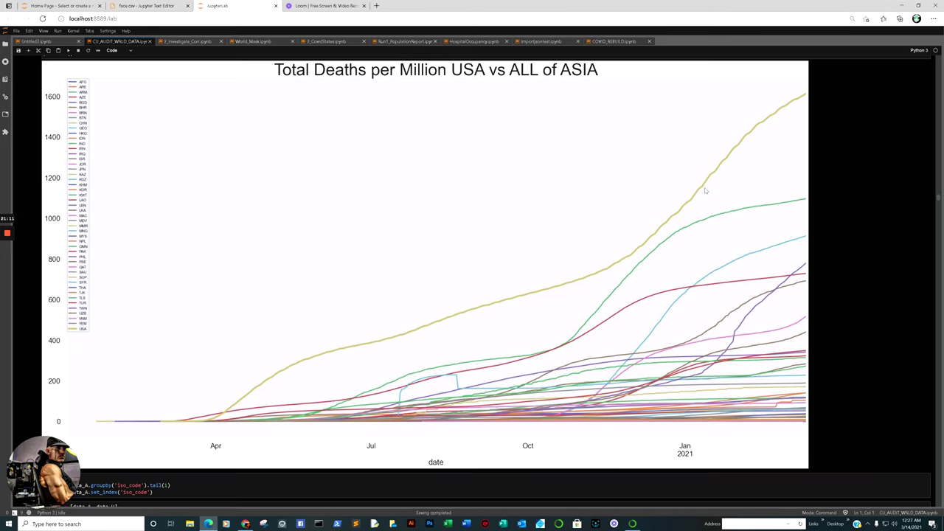
{"action": "left_click", "coordinate": [783, 209]}
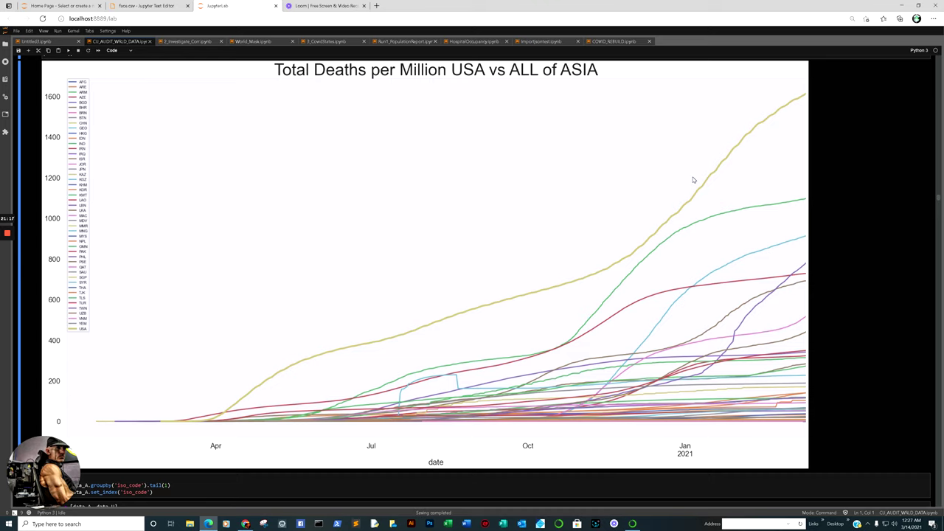
{"action": "left_click", "coordinate": [734, 156]}
- Compare the India and USA bars on the Total Mortality USA vs ALL of ASIA bar chart
{"action": "scroll", "coordinate": [750, 211], "scroll_direction": "down", "scroll_amount": 8}
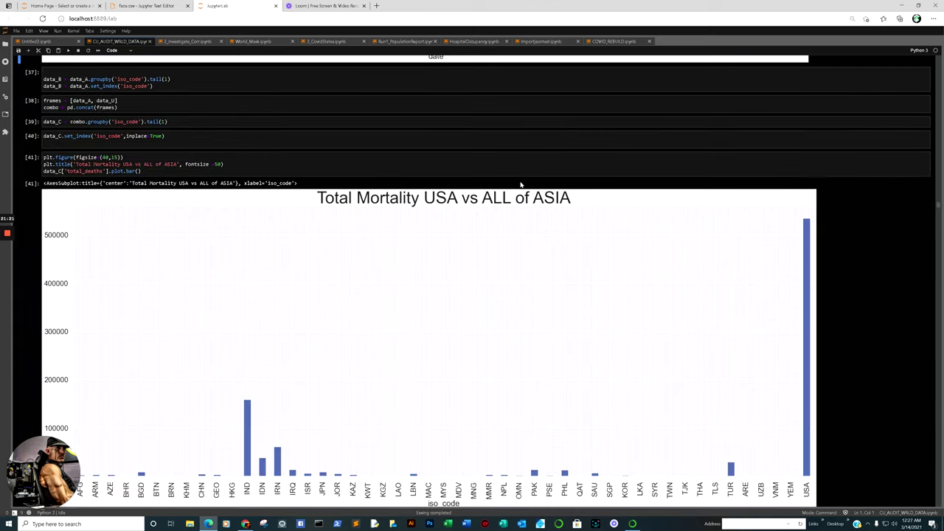
{"action": "scroll", "coordinate": [697, 240], "scroll_direction": "down", "scroll_amount": 1}
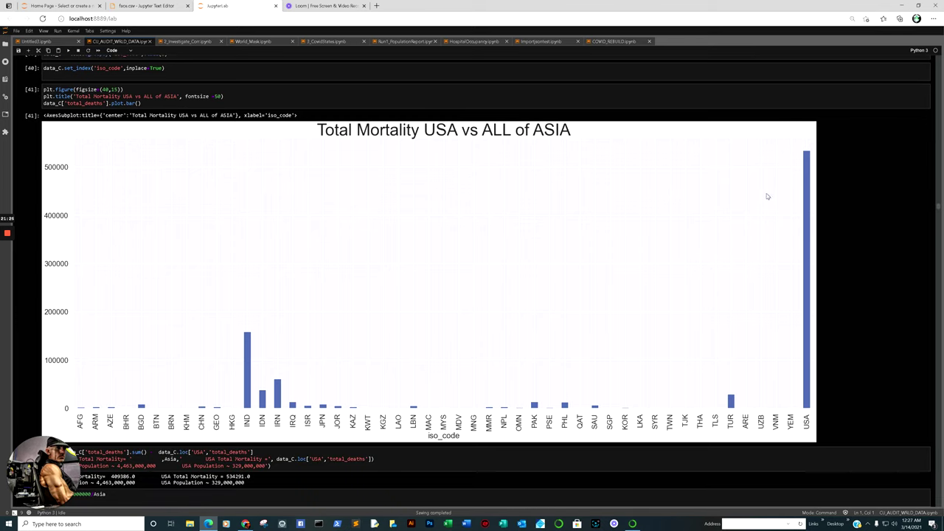
{"action": "left_click", "coordinate": [247, 347]}
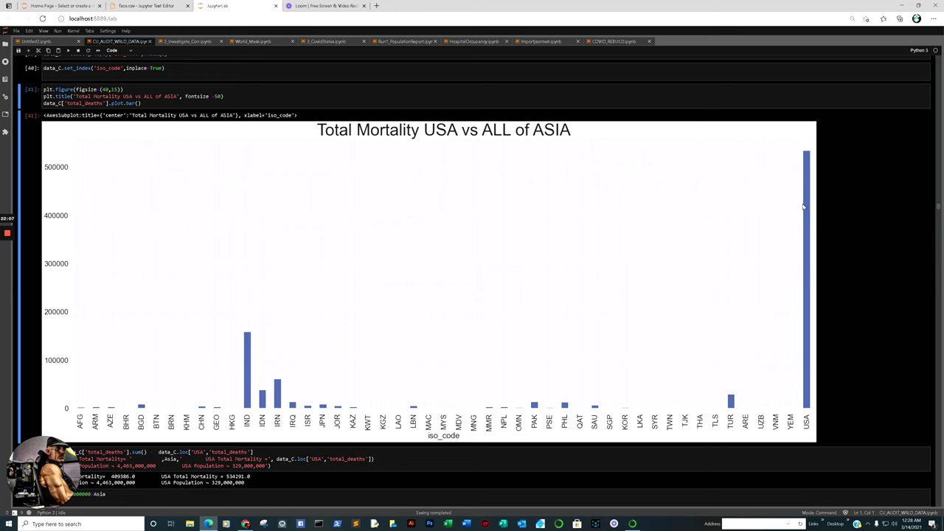
- Review the printed total mortality and population figures for Asia and the USA below the bar chart
{"action": "scroll", "coordinate": [753, 196], "scroll_direction": "down", "scroll_amount": 6}
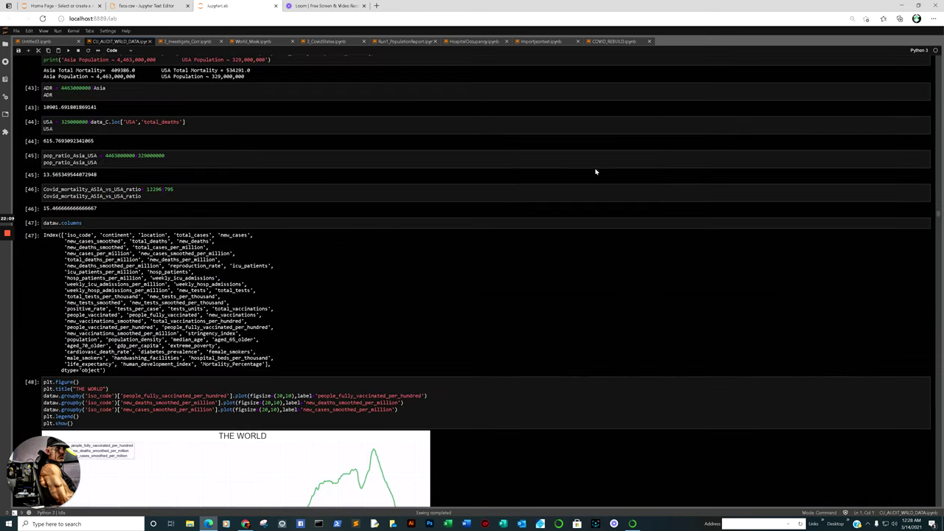
{"action": "scroll", "coordinate": [407, 190], "scroll_direction": "up", "scroll_amount": 2}
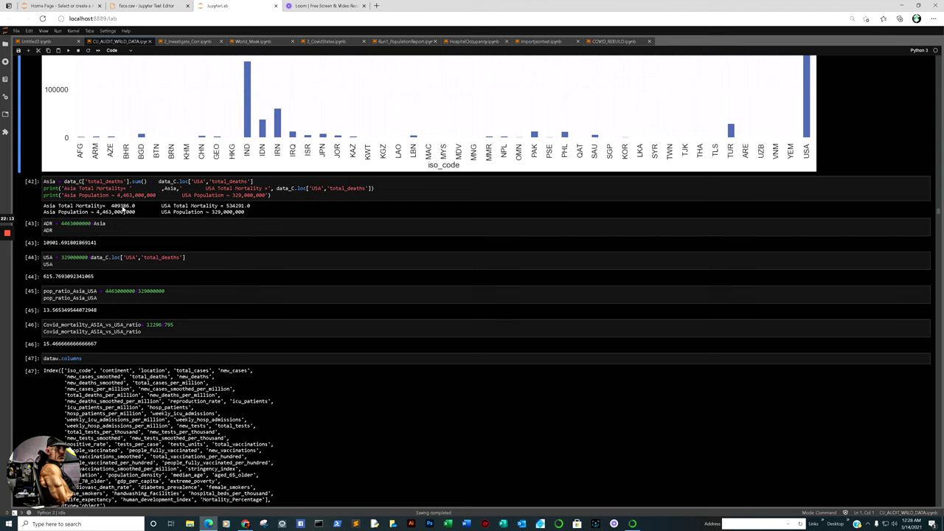
{"action": "left_click", "coordinate": [123, 209]}
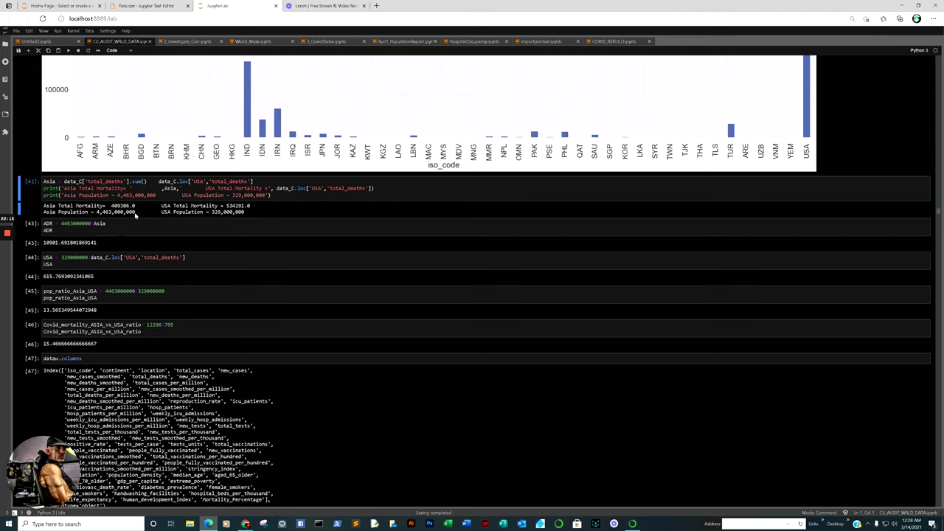
{"action": "left_click", "coordinate": [111, 216]}
{"action": "left_click", "coordinate": [234, 213]}
{"action": "left_click", "coordinate": [241, 210]}
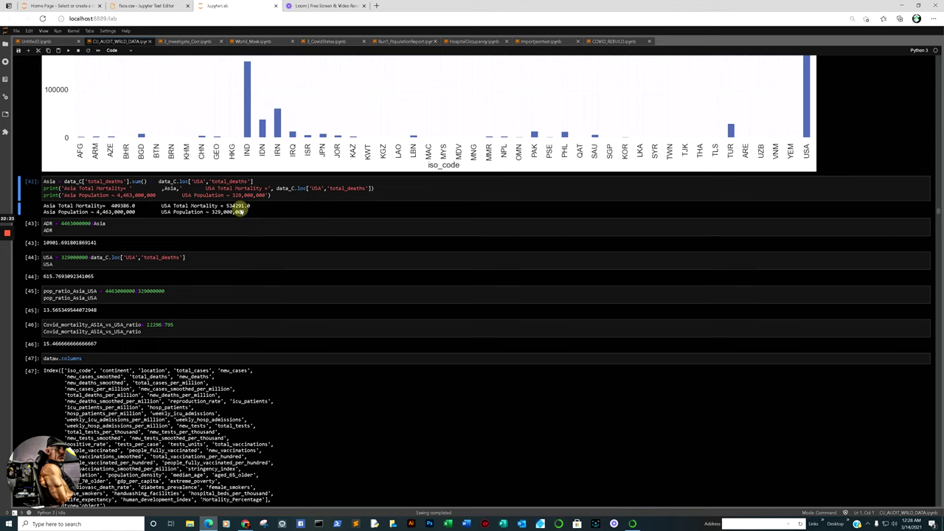
{"action": "left_click", "coordinate": [221, 212]}
- Compare the calculated population-per-death results for Asia and the USA
{"action": "left_click", "coordinate": [94, 247]}
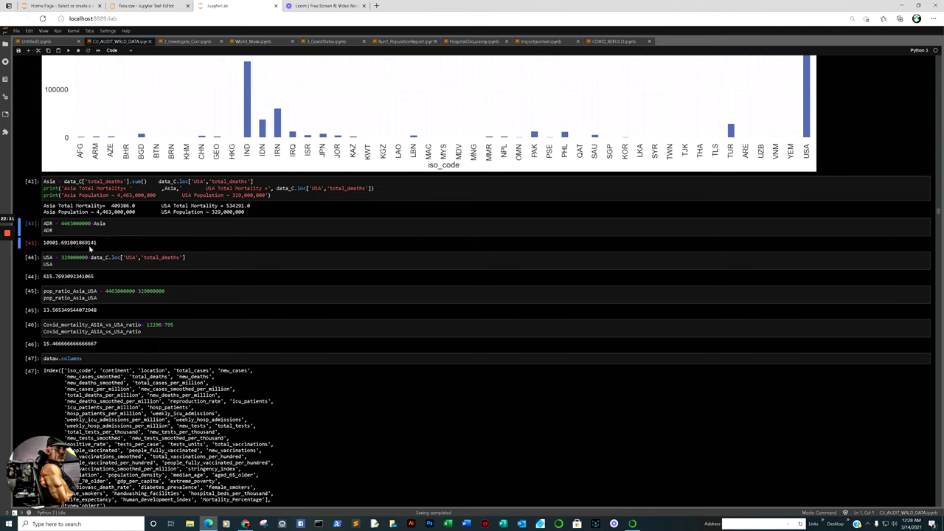
{"action": "left_click", "coordinate": [109, 284]}
{"action": "left_click", "coordinate": [100, 275]}
{"action": "left_click", "coordinate": [107, 246]}
- Recheck the Total Mortality USA vs ALL of ASIA bars and review the Asia-to-USA population ratio
{"action": "scroll", "coordinate": [439, 152], "scroll_direction": "up", "scroll_amount": 2}
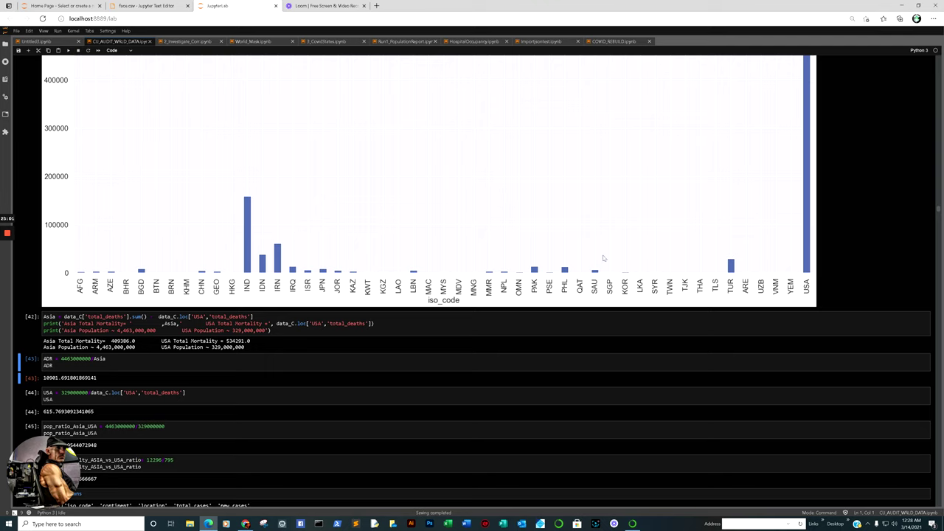
{"action": "scroll", "coordinate": [599, 251], "scroll_direction": "up", "scroll_amount": 2}
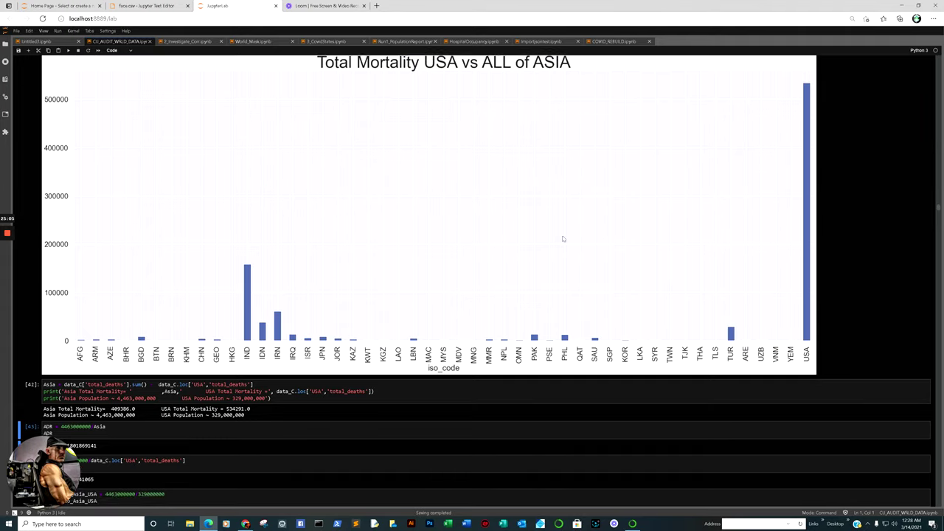
{"action": "scroll", "coordinate": [516, 232], "scroll_direction": "down", "scroll_amount": 2}
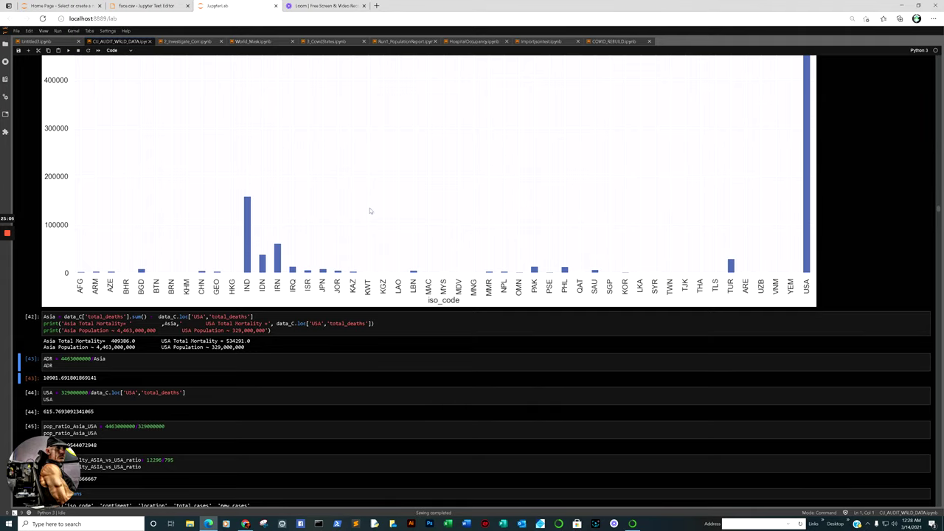
{"action": "scroll", "coordinate": [741, 188], "scroll_direction": "up", "scroll_amount": 1}
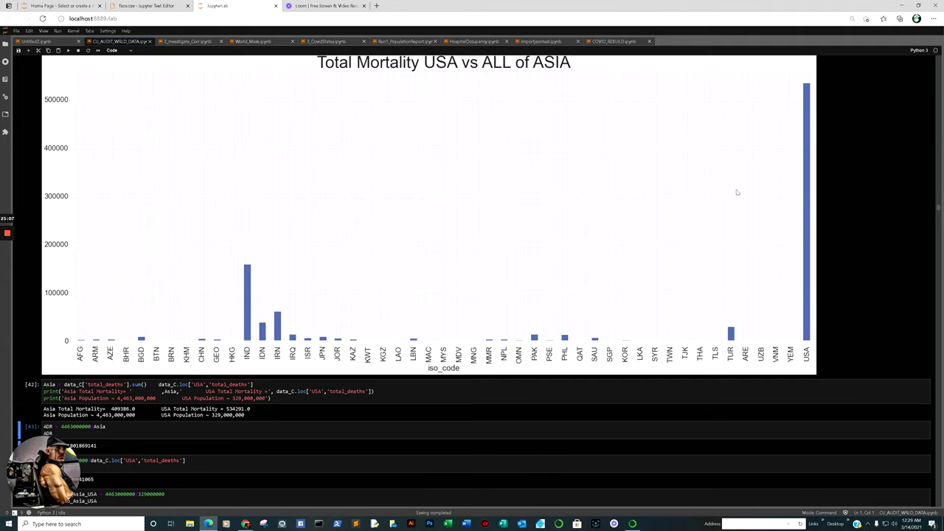
{"action": "scroll", "coordinate": [726, 200], "scroll_direction": "down", "scroll_amount": 4}
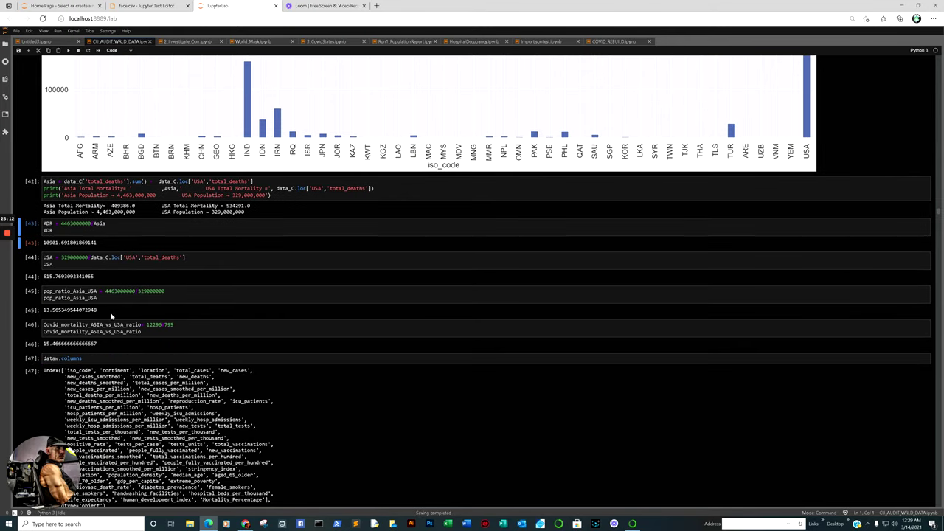
- Review the world charts of vaccinations, new deaths, new cases and mortality percentage, including the period since January 2021
{"action": "scroll", "coordinate": [210, 303], "scroll_direction": "down", "scroll_amount": 10}
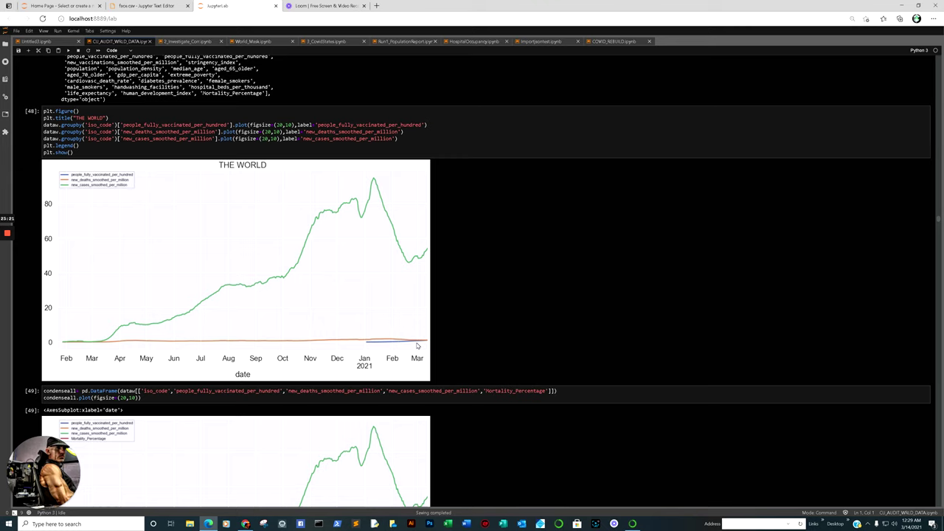
{"action": "scroll", "coordinate": [424, 347], "scroll_direction": "down", "scroll_amount": 10}
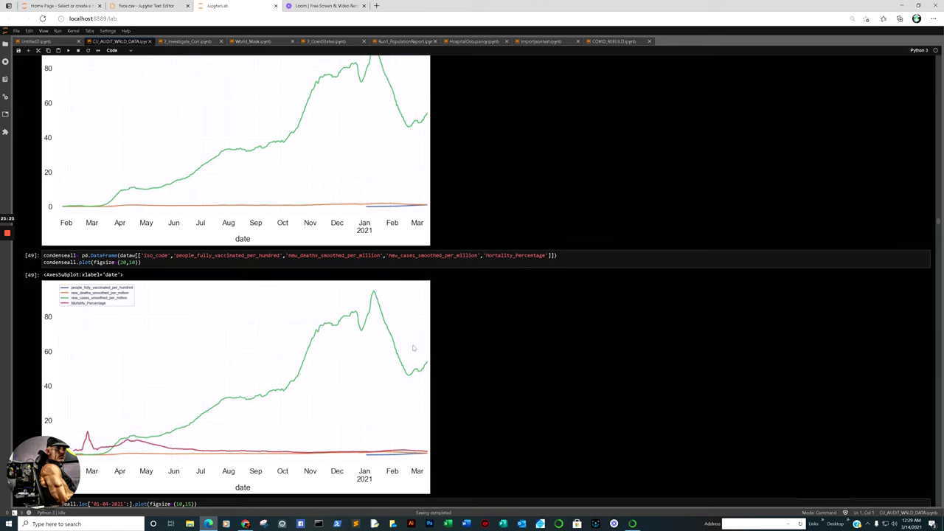
{"action": "scroll", "coordinate": [220, 282], "scroll_direction": "down", "scroll_amount": 15}
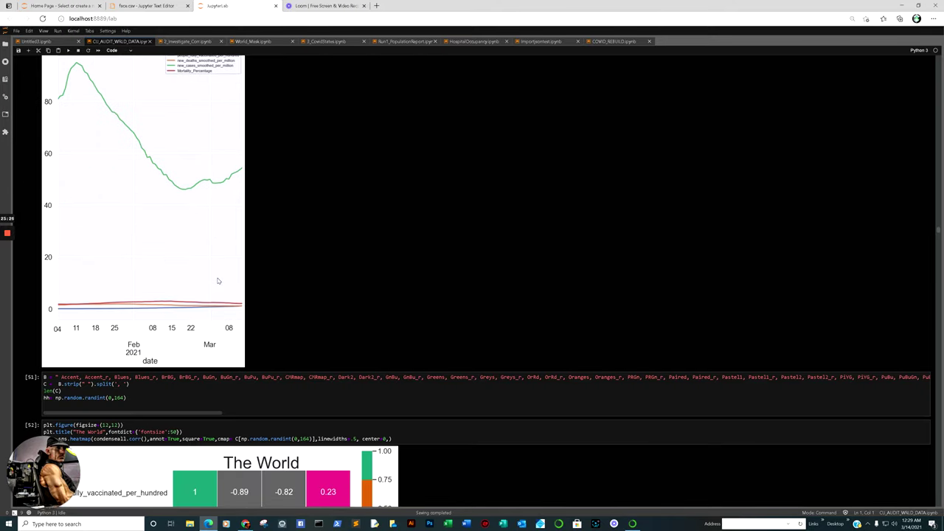
- Review the correlation heatmaps for The World and the New Deaths Per Million WORLD line chart
{"action": "scroll", "coordinate": [144, 177], "scroll_direction": "down", "scroll_amount": 20}
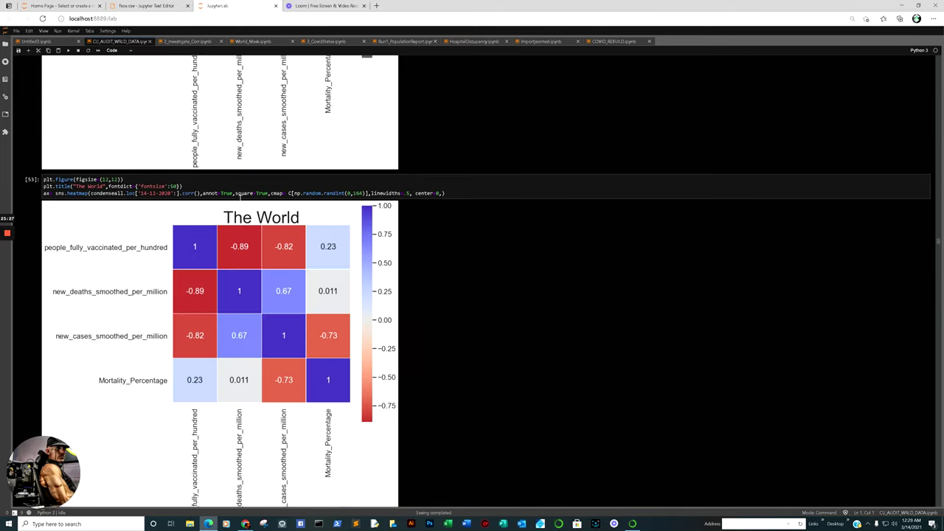
{"action": "scroll", "coordinate": [262, 212], "scroll_direction": "down", "scroll_amount": 2}
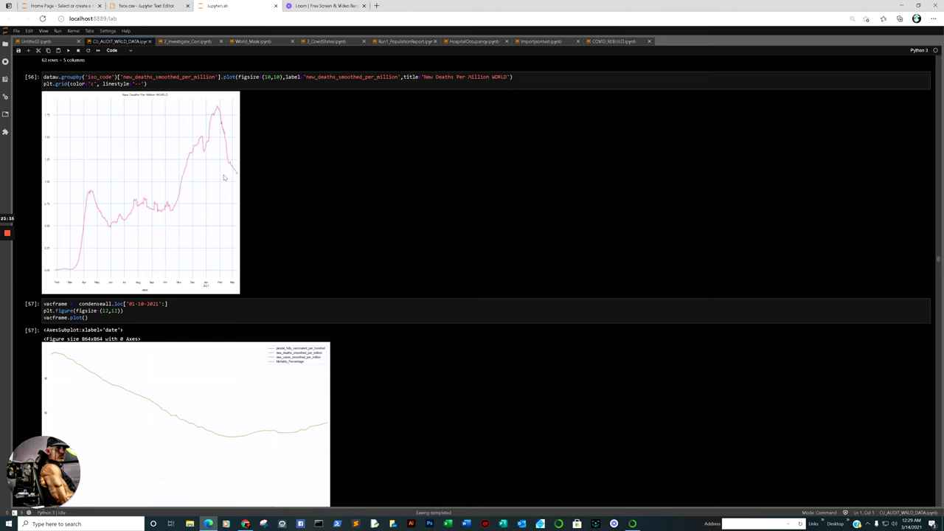
{"action": "scroll", "coordinate": [234, 175], "scroll_direction": "down", "scroll_amount": 8}
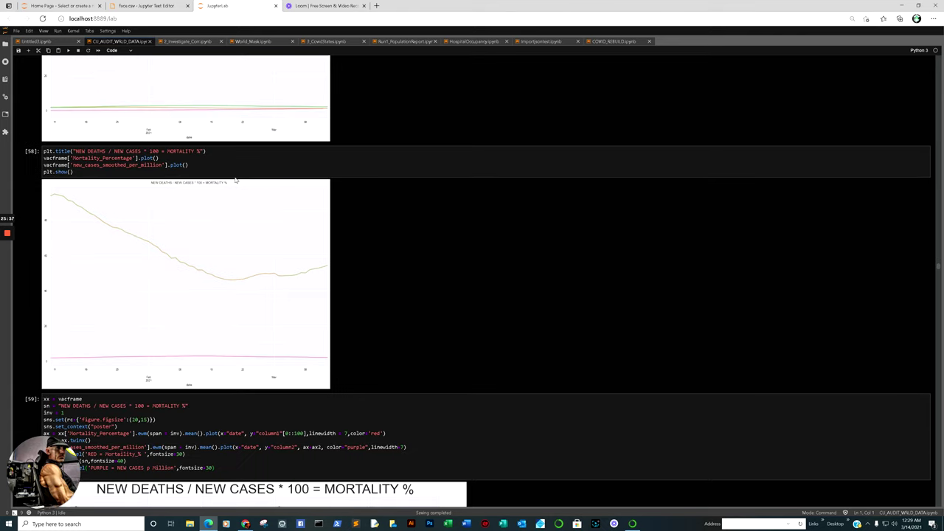
- Examine the world chart comparing mortality percentage with new cases per million, focusing on the latest March 2021 values
{"action": "scroll", "coordinate": [187, 186], "scroll_direction": "down", "scroll_amount": 7}
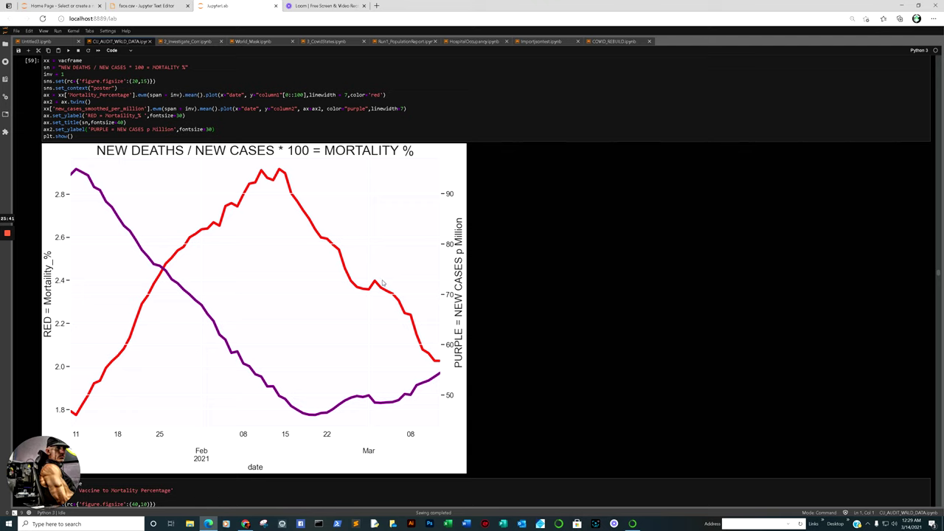
{"action": "left_click", "coordinate": [435, 356]}
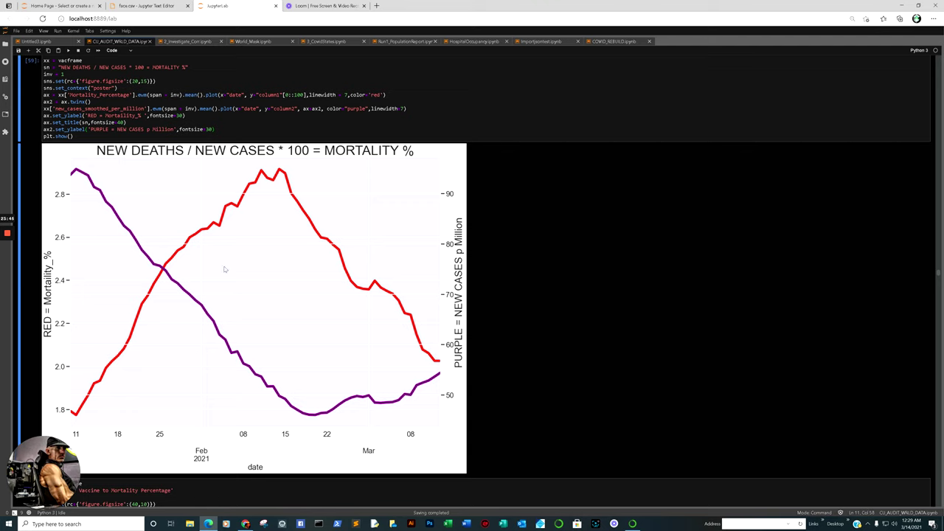
{"action": "left_click", "coordinate": [424, 379]}
{"action": "left_click", "coordinate": [435, 364]}
- Examine the World Vaccine to Mortality Percentage chart, checking where the two lines cross and where they end
{"action": "scroll", "coordinate": [434, 360], "scroll_direction": "down", "scroll_amount": 8}
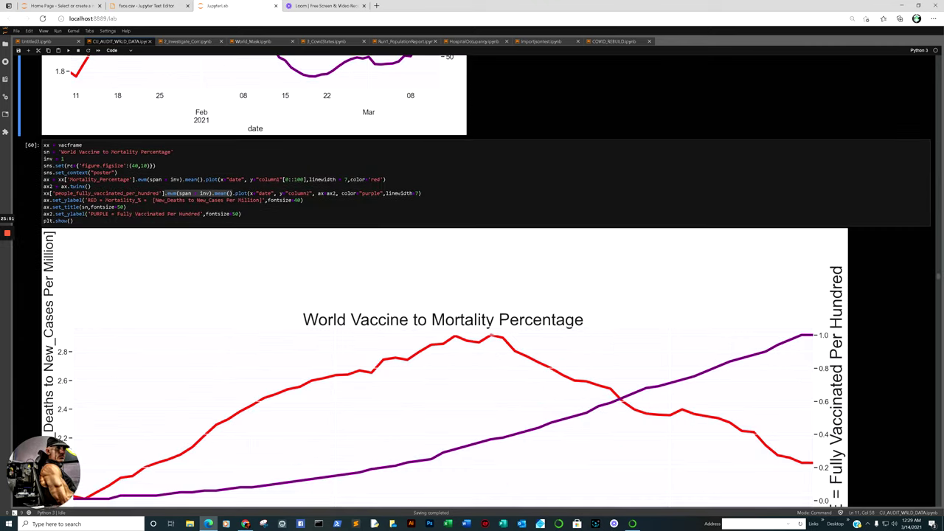
{"action": "scroll", "coordinate": [469, 294], "scroll_direction": "down", "scroll_amount": 2}
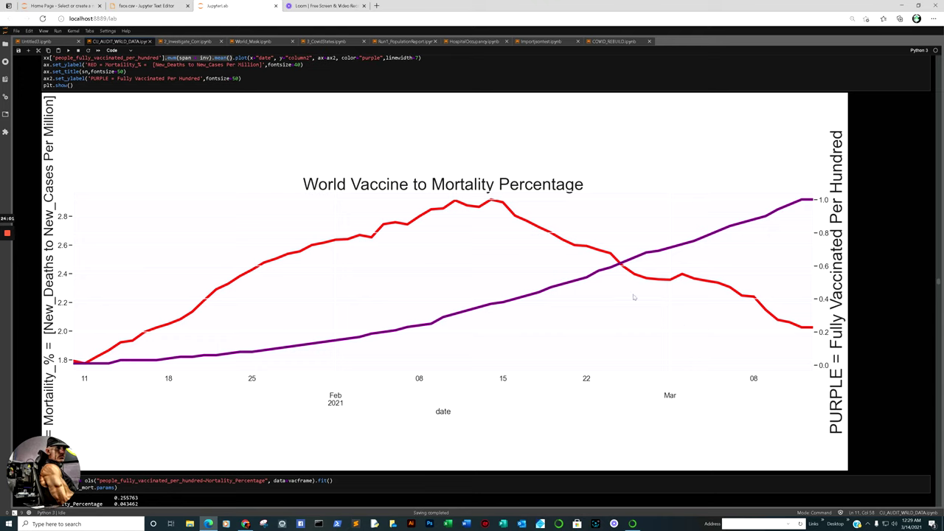
{"action": "left_click", "coordinate": [621, 263]}
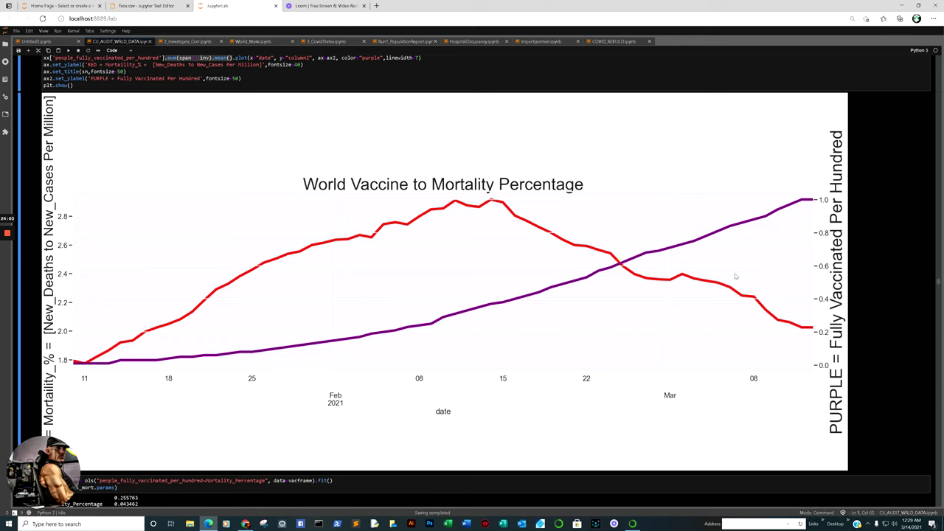
{"action": "left_click", "coordinate": [811, 334]}
{"action": "left_click", "coordinate": [788, 208]}
- Review the Vaccine_To_Mortality correlation, prediction model, quantile and residual plots
{"action": "scroll", "coordinate": [799, 321], "scroll_direction": "down", "scroll_amount": 4}
{"action": "scroll", "coordinate": [797, 323], "scroll_direction": "down", "scroll_amount": 3}
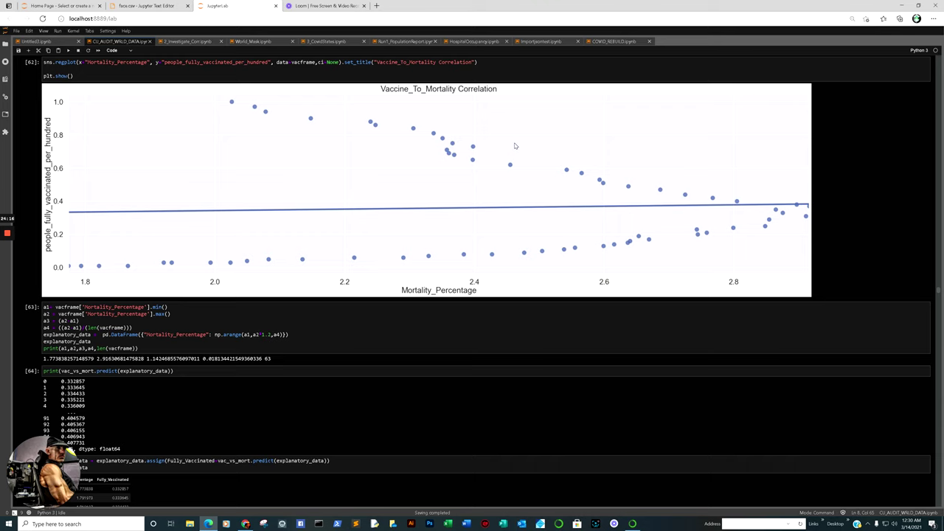
{"action": "scroll", "coordinate": [532, 170], "scroll_direction": "down", "scroll_amount": 4}
{"action": "scroll", "coordinate": [532, 169], "scroll_direction": "down", "scroll_amount": 3}
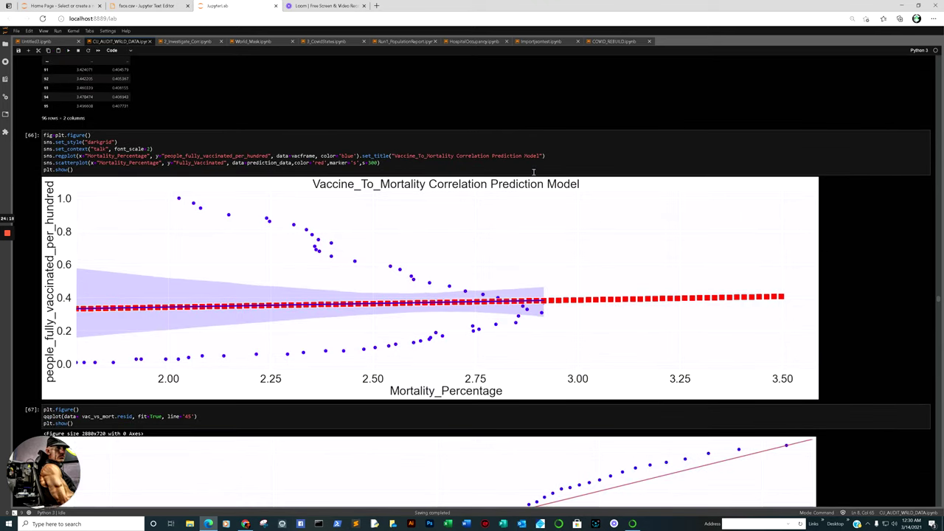
{"action": "scroll", "coordinate": [346, 246], "scroll_direction": "down", "scroll_amount": 3}
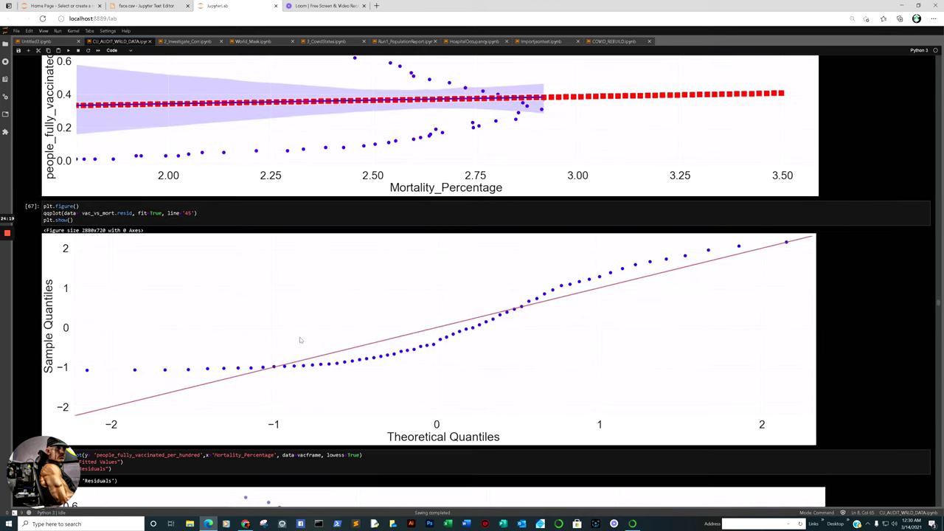
{"action": "scroll", "coordinate": [560, 306], "scroll_direction": "down", "scroll_amount": 2}
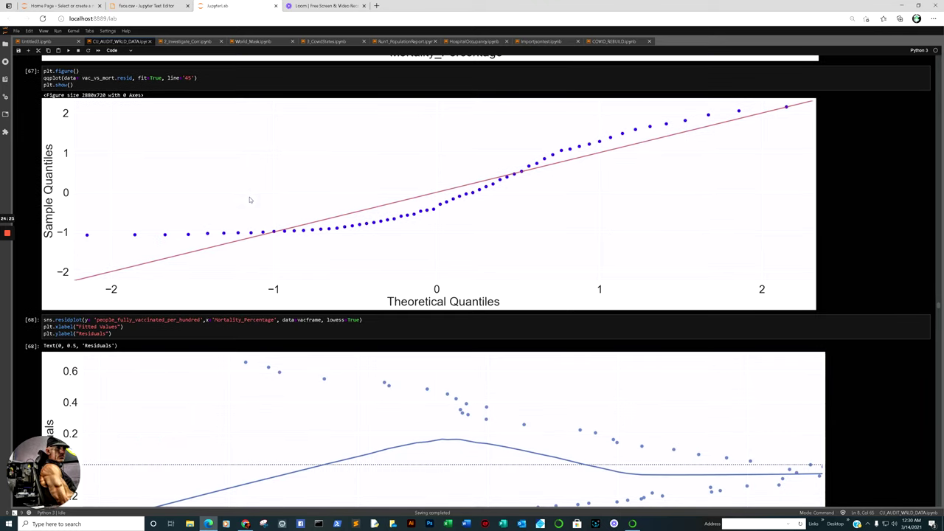
{"action": "scroll", "coordinate": [251, 199], "scroll_direction": "down", "scroll_amount": 2}
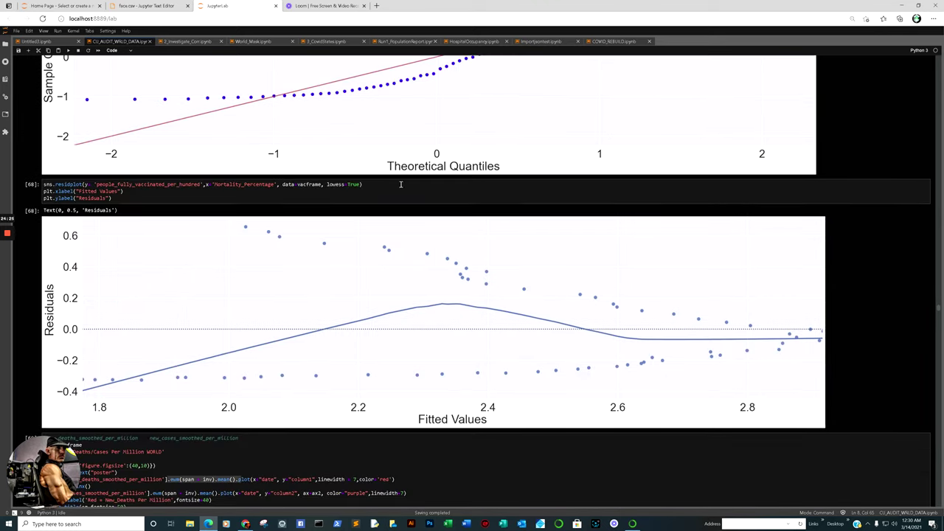
- Review the NEW Deaths/Cases Per Million WORLD chart and the New Cases chart by continent
{"action": "scroll", "coordinate": [398, 191], "scroll_direction": "down", "scroll_amount": 5}
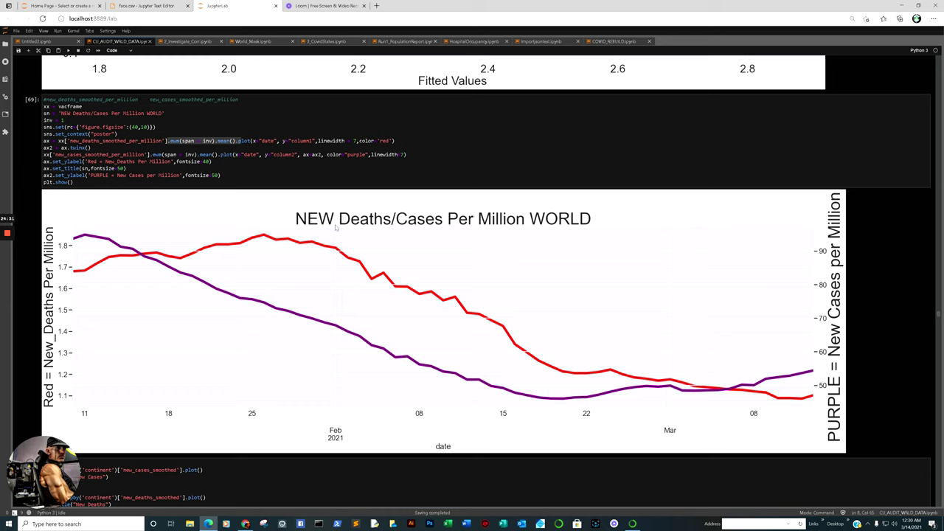
{"action": "scroll", "coordinate": [607, 255], "scroll_direction": "down", "scroll_amount": 4}
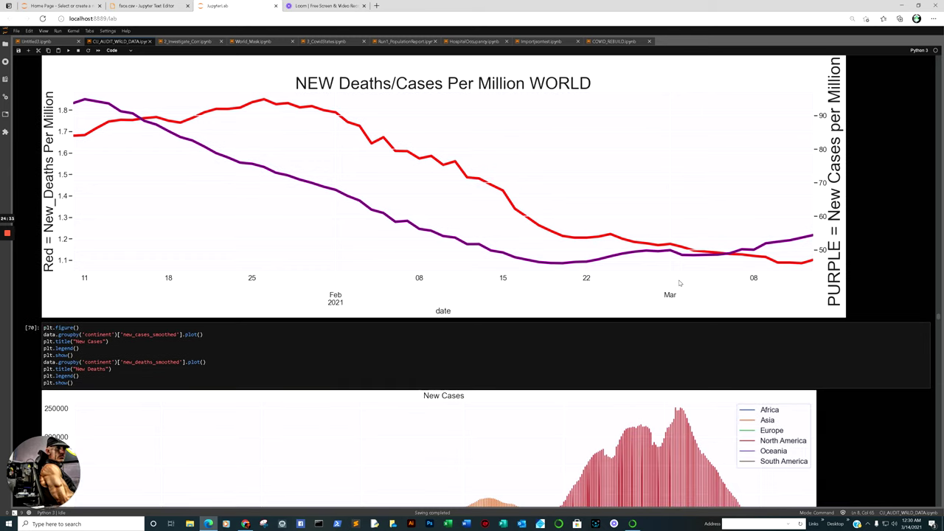
{"action": "scroll", "coordinate": [459, 257], "scroll_direction": "down", "scroll_amount": 2}
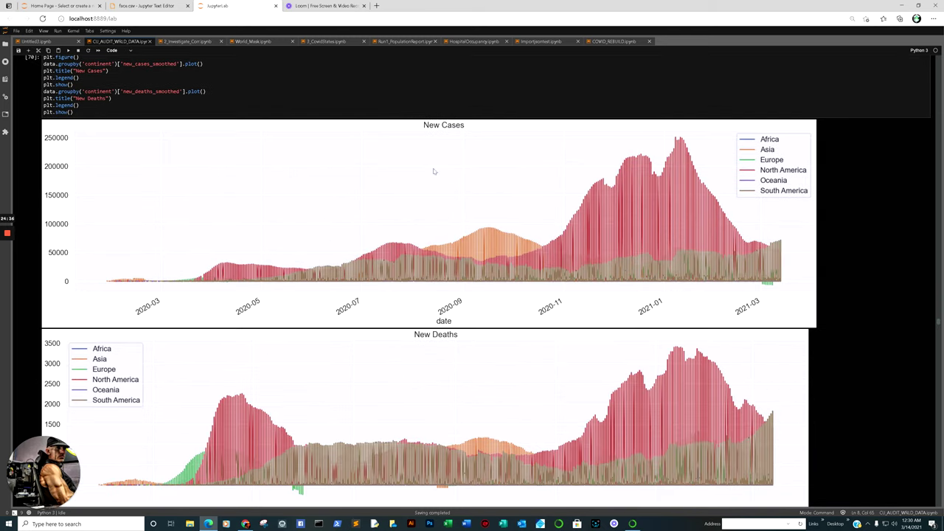
{"action": "left_click", "coordinate": [780, 248]}
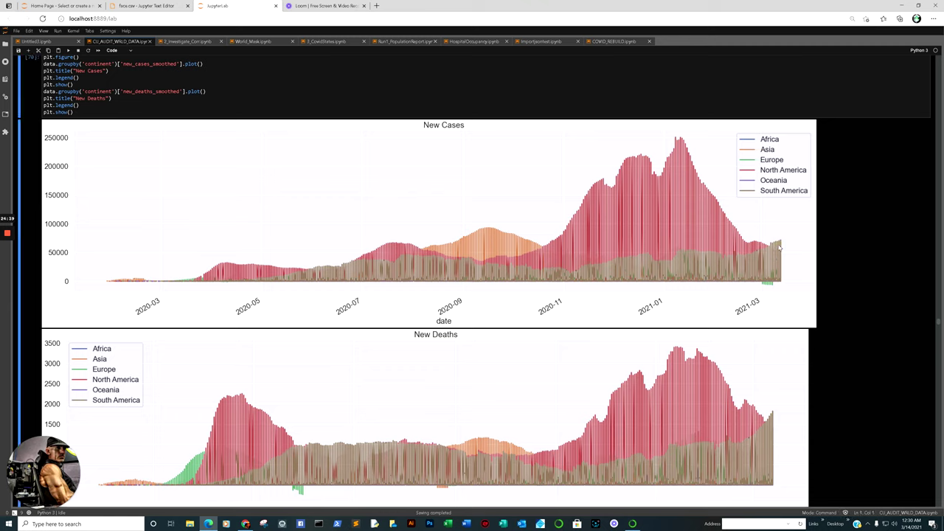
{"action": "left_click", "coordinate": [775, 246]}
{"action": "left_click", "coordinate": [716, 219]}
{"action": "left_click", "coordinate": [320, 450]}
- Examine the New Deaths chart by continent
{"action": "scroll", "coordinate": [322, 442], "scroll_direction": "down", "scroll_amount": 3}
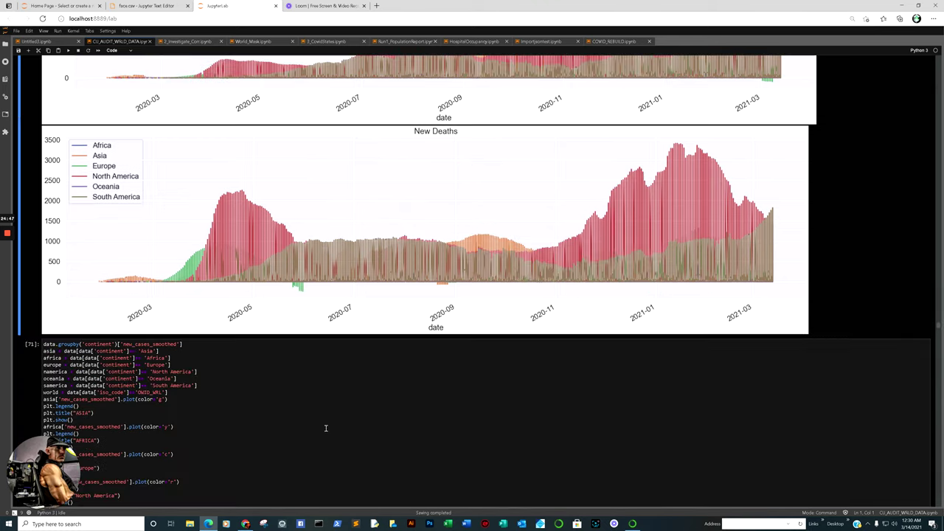
{"action": "left_click", "coordinate": [327, 253]}
{"action": "scroll", "coordinate": [760, 239], "scroll_direction": "down", "scroll_amount": 7}
{"action": "scroll", "coordinate": [723, 238], "scroll_direction": "up", "scroll_amount": 5}
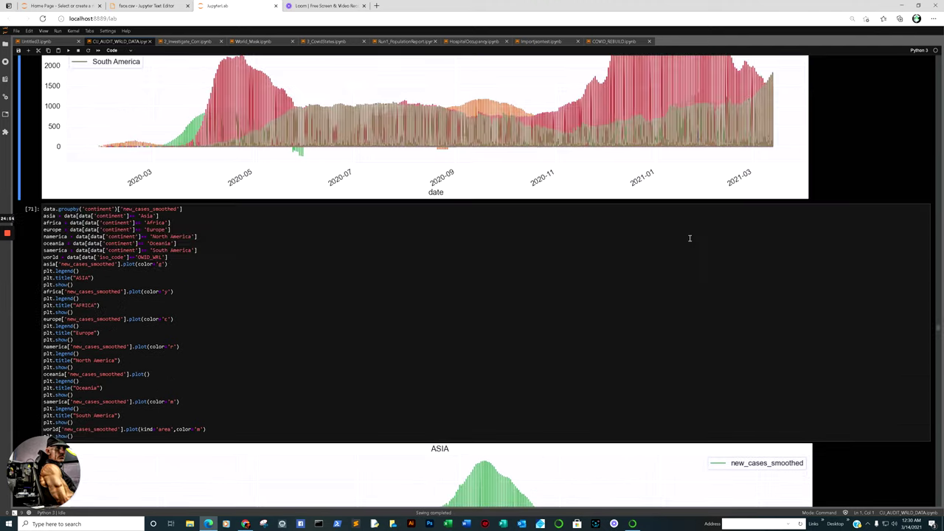
- Review the individual smoothed new-case charts for Asia and Africa
{"action": "scroll", "coordinate": [690, 238], "scroll_direction": "down", "scroll_amount": 6}
{"action": "scroll", "coordinate": [486, 180], "scroll_direction": "up", "scroll_amount": 2}
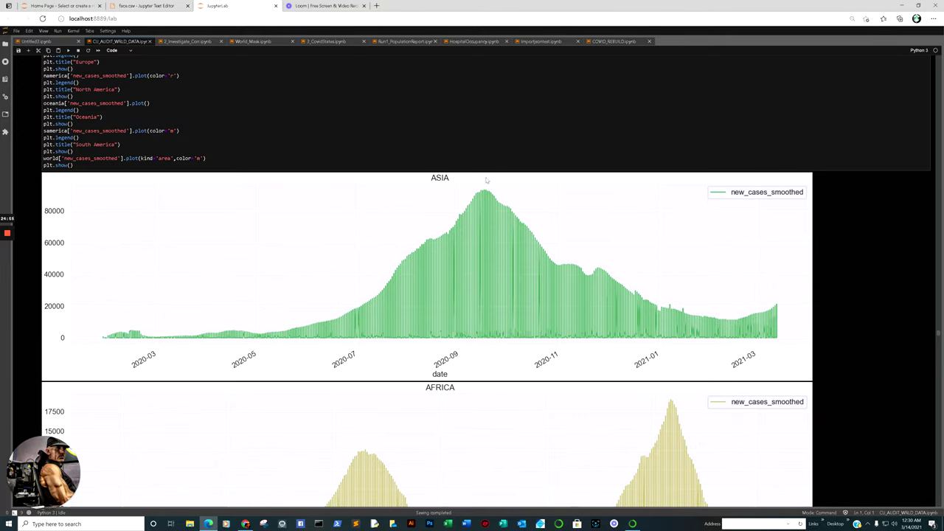
{"action": "scroll", "coordinate": [747, 308], "scroll_direction": "down", "scroll_amount": 2}
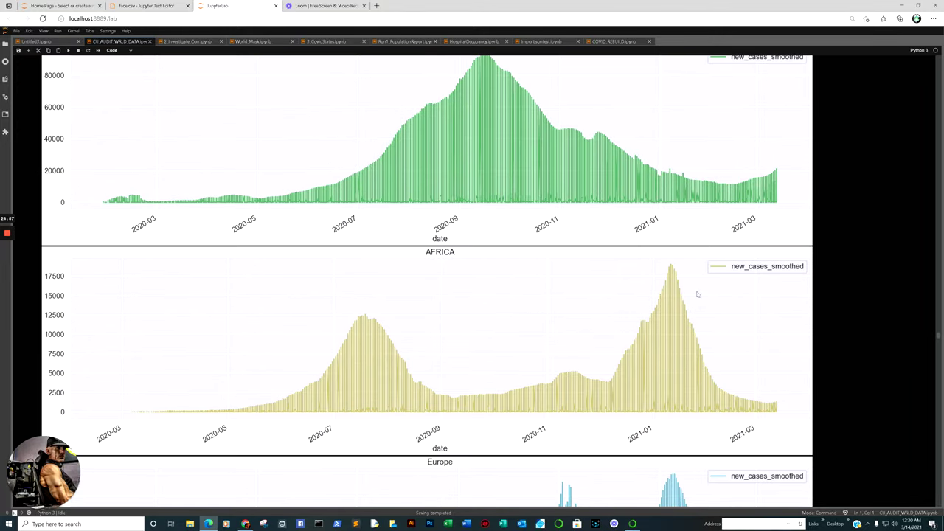
{"action": "left_click", "coordinate": [775, 410]}
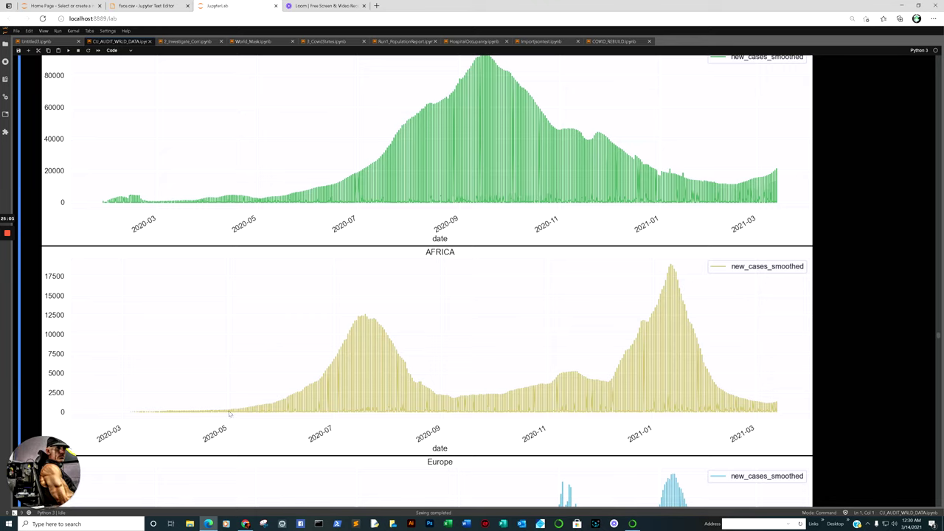
- Review the individual smoothed new-case charts for Europe and North America
{"action": "scroll", "coordinate": [230, 410], "scroll_direction": "down", "scroll_amount": 5}
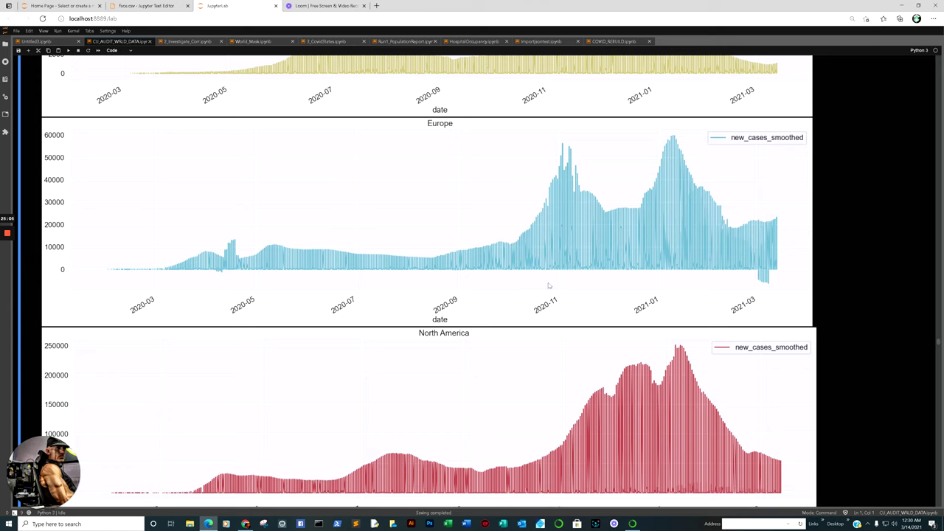
{"action": "left_click", "coordinate": [763, 283]}
{"action": "scroll", "coordinate": [612, 330], "scroll_direction": "down", "scroll_amount": 2}
{"action": "left_click", "coordinate": [727, 343]}
- Review the smoothed new-case charts for Oceania and South America and the world area chart
{"action": "scroll", "coordinate": [685, 346], "scroll_direction": "down", "scroll_amount": 4}
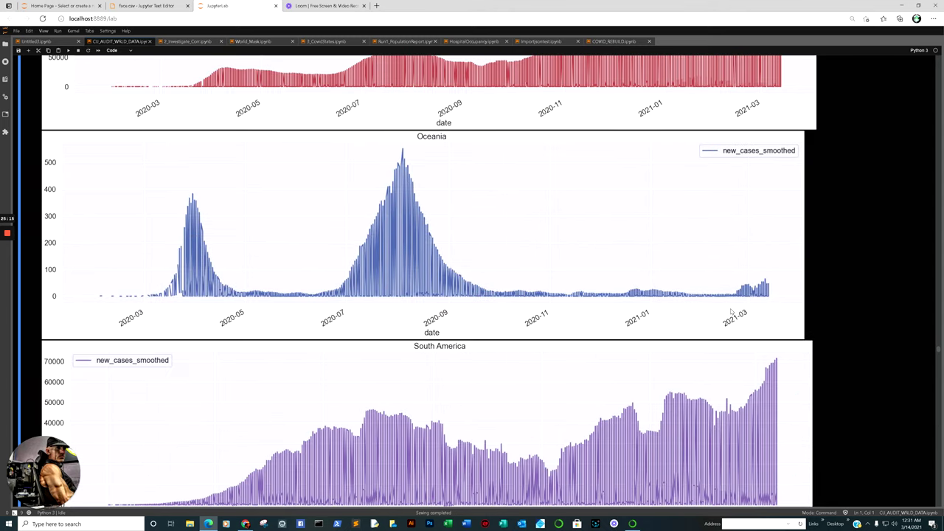
{"action": "scroll", "coordinate": [731, 313], "scroll_direction": "down", "scroll_amount": 3}
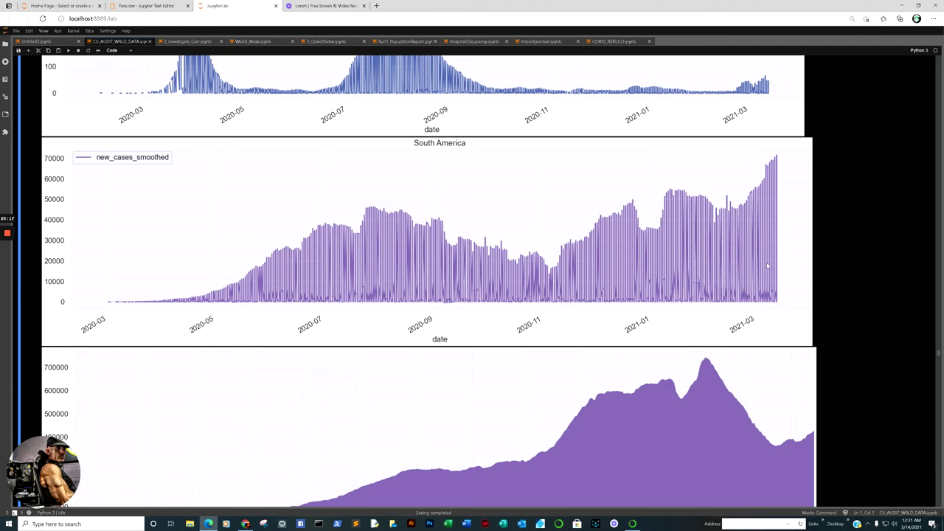
{"action": "left_click", "coordinate": [769, 171]}
{"action": "scroll", "coordinate": [629, 136], "scroll_direction": "down", "scroll_amount": 3}
{"action": "scroll", "coordinate": [629, 136], "scroll_direction": "up", "scroll_amount": 1}
{"action": "scroll", "coordinate": [686, 267], "scroll_direction": "down", "scroll_amount": 7}
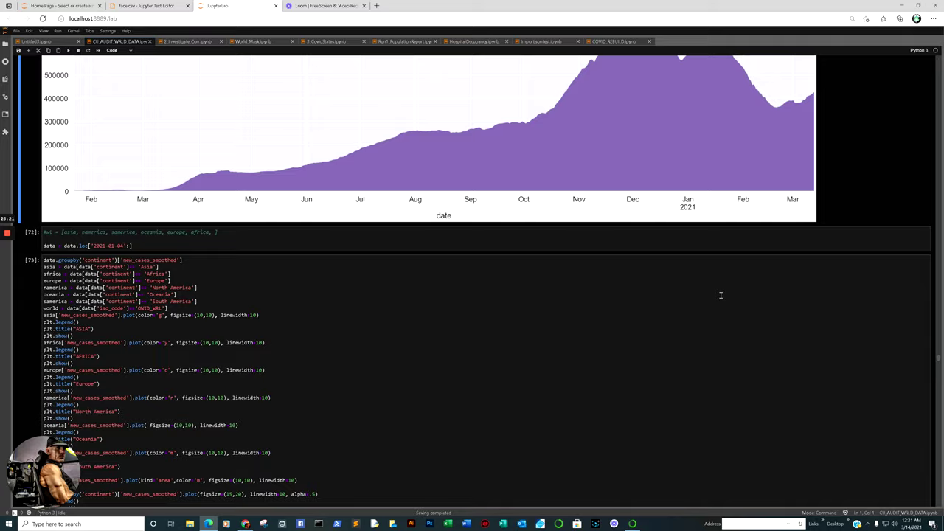
- Examine the 2021 new-case charts, comparing North America with South America in the combined continent chart
{"action": "scroll", "coordinate": [337, 236], "scroll_direction": "down", "scroll_amount": 20}
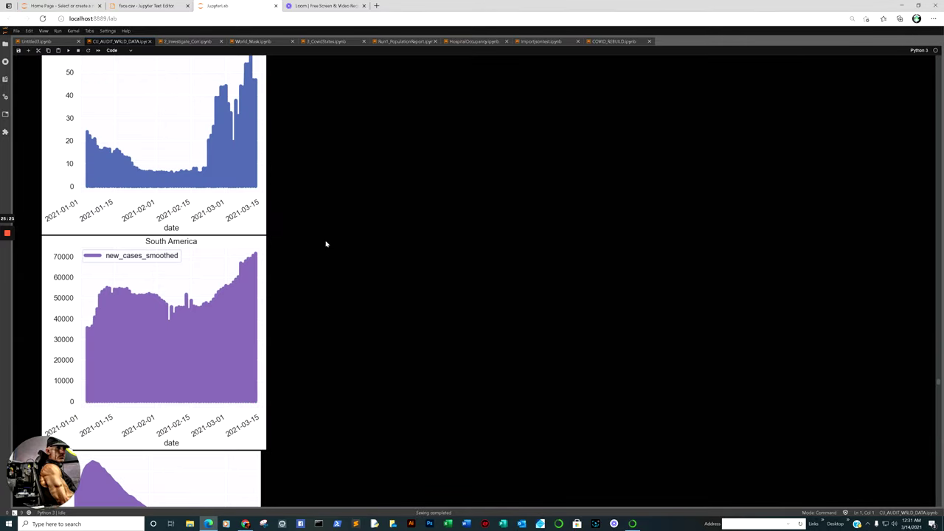
{"action": "scroll", "coordinate": [313, 242], "scroll_direction": "down", "scroll_amount": 1}
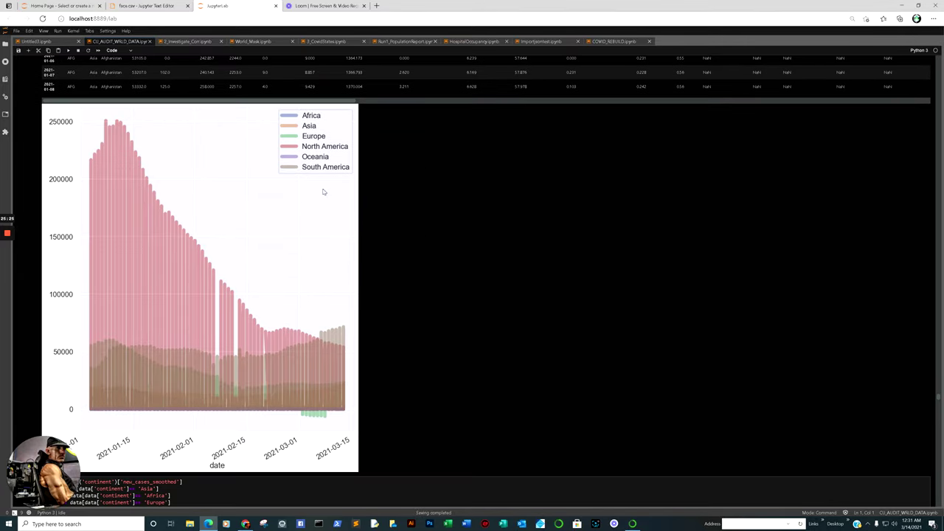
{"action": "scroll", "coordinate": [300, 163], "scroll_direction": "down", "scroll_amount": 1}
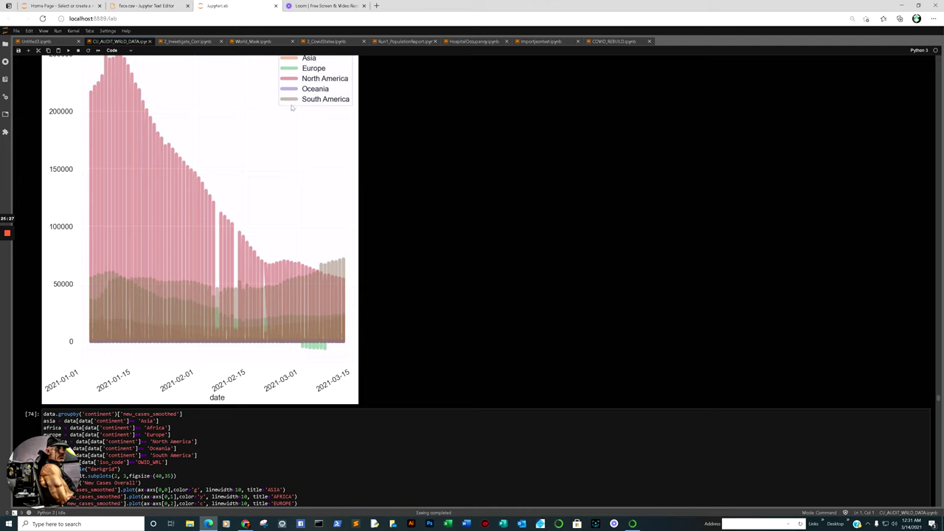
{"action": "left_click", "coordinate": [343, 271]}
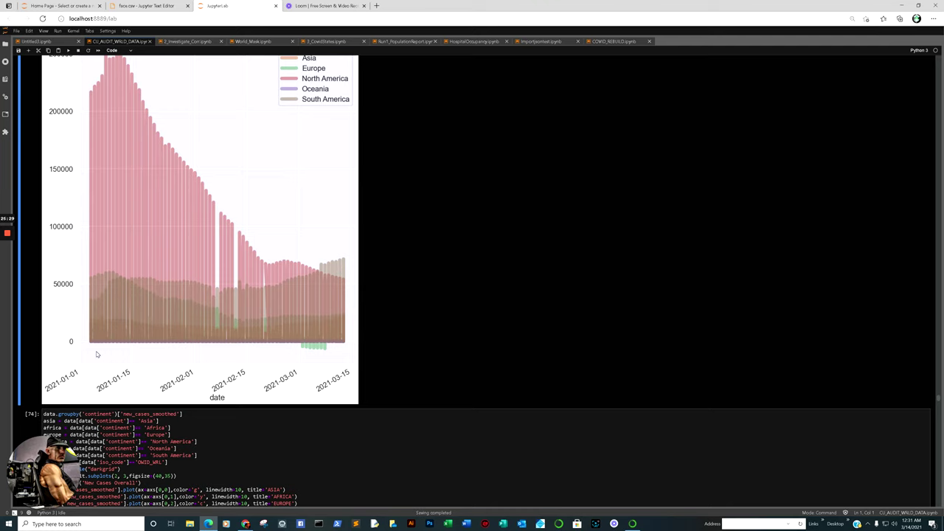
{"action": "scroll", "coordinate": [118, 193], "scroll_direction": "up", "scroll_amount": 2}
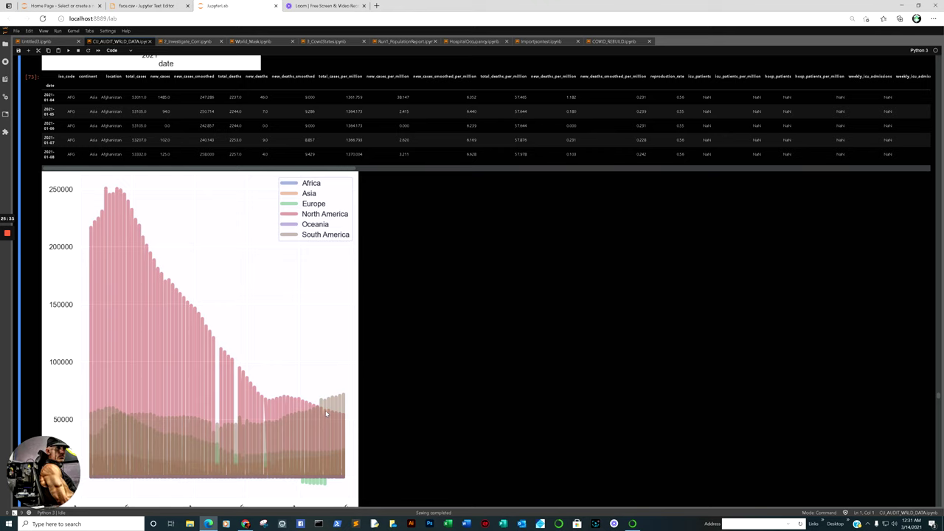
- Compare the six continent charts in the New Cases Overall figure, including their differing vertical scales
{"action": "scroll", "coordinate": [326, 410], "scroll_direction": "down", "scroll_amount": 7}
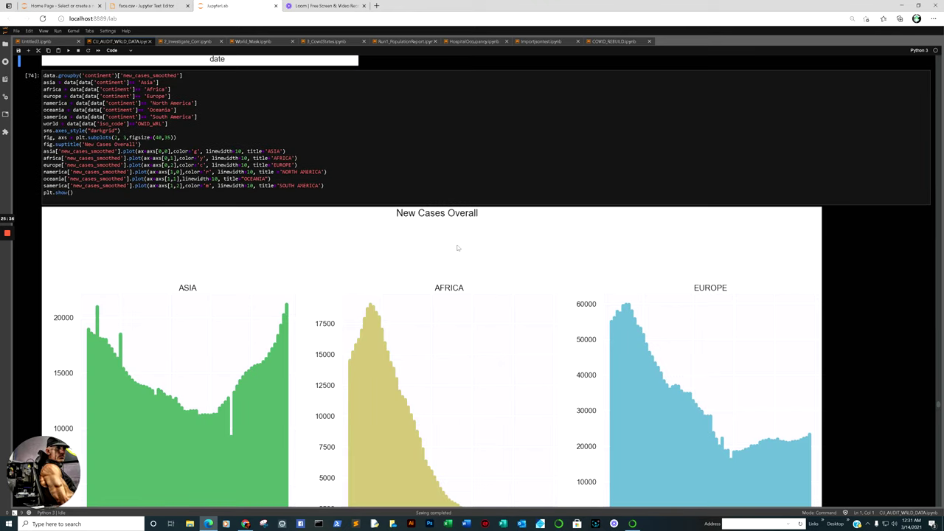
{"action": "scroll", "coordinate": [464, 251], "scroll_direction": "down", "scroll_amount": 2}
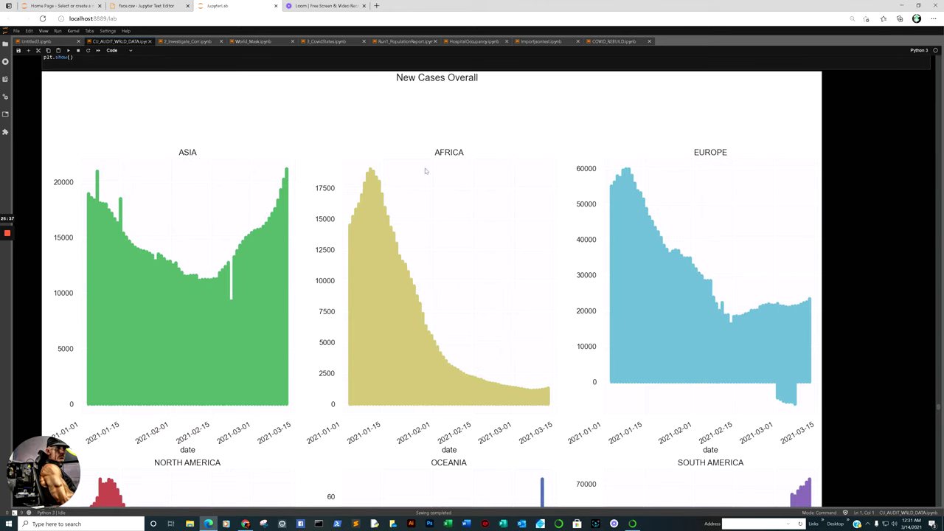
{"action": "left_click", "coordinate": [285, 431]}
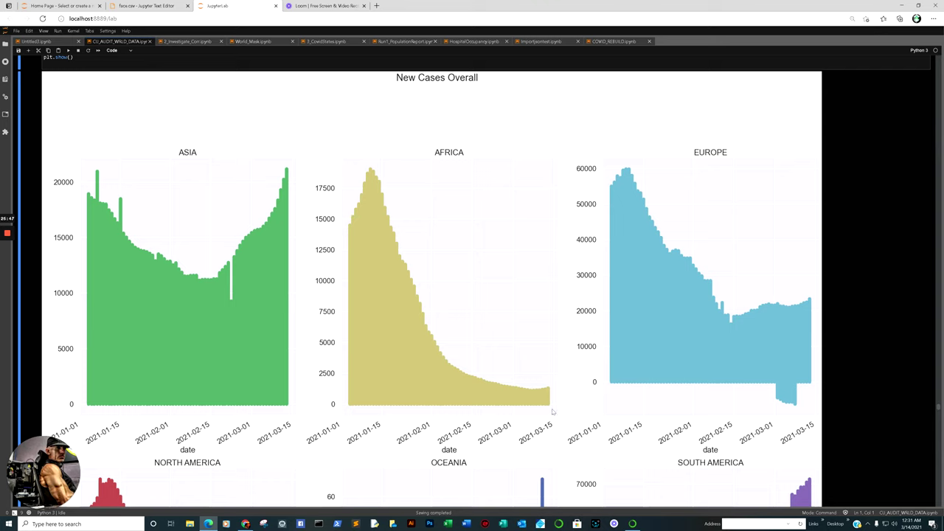
{"action": "left_click", "coordinate": [63, 185]}
{"action": "left_click", "coordinate": [324, 189]}
{"action": "scroll", "coordinate": [596, 192], "scroll_direction": "down", "scroll_amount": 6}
{"action": "scroll", "coordinate": [767, 292], "scroll_direction": "up", "scroll_amount": 2}
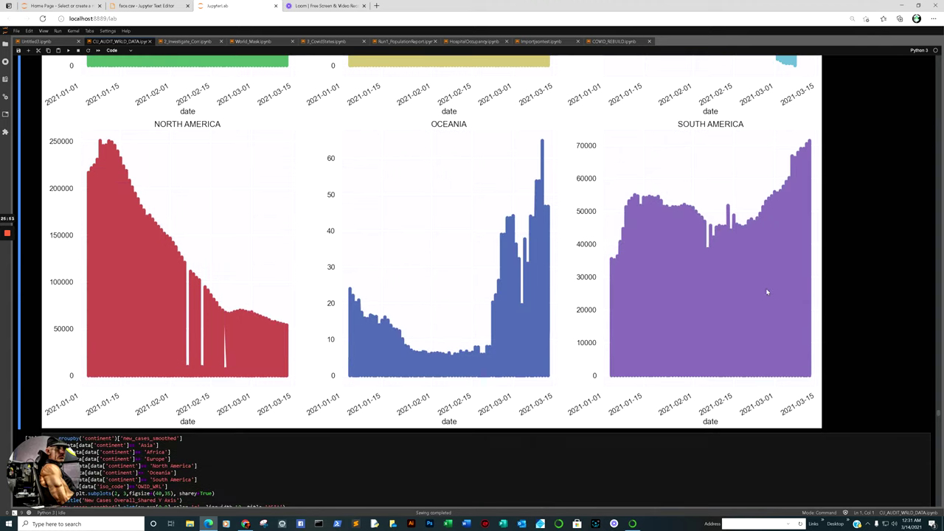
- Compare the recent trends of North America, Oceania and South America with the upper-row continents in the New Cases Overall figure
{"action": "scroll", "coordinate": [800, 170], "scroll_direction": "up", "scroll_amount": 1}
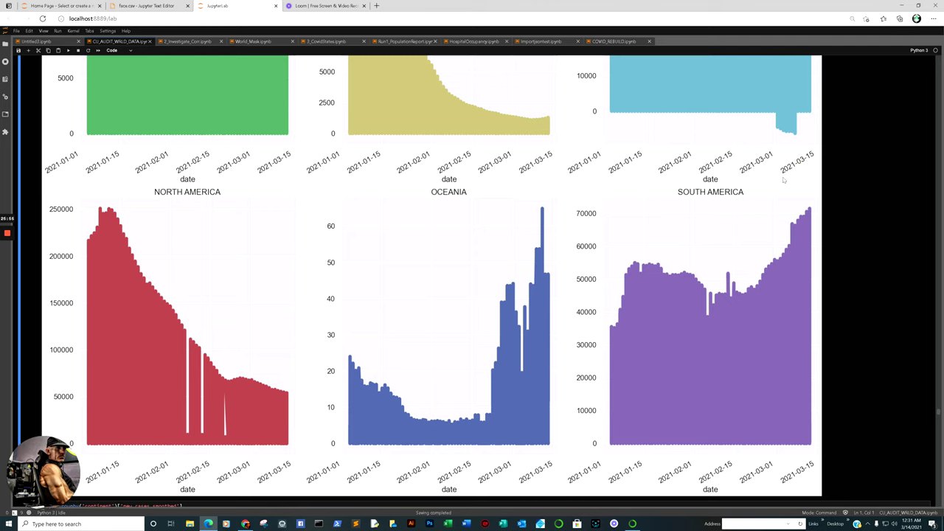
{"action": "left_click", "coordinate": [505, 391]}
{"action": "left_click", "coordinate": [333, 233]}
{"action": "scroll", "coordinate": [236, 314], "scroll_direction": "down", "scroll_amount": 2}
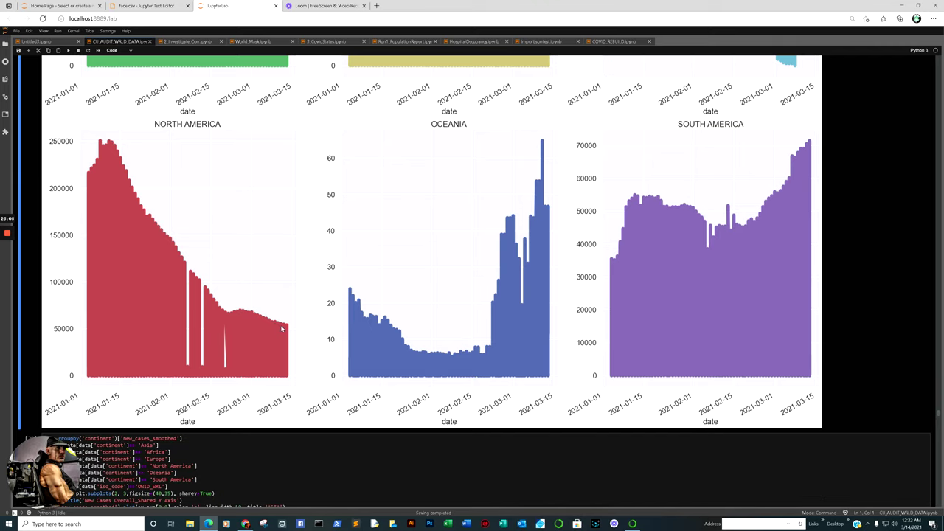
{"action": "scroll", "coordinate": [281, 328], "scroll_direction": "up", "scroll_amount": 8}
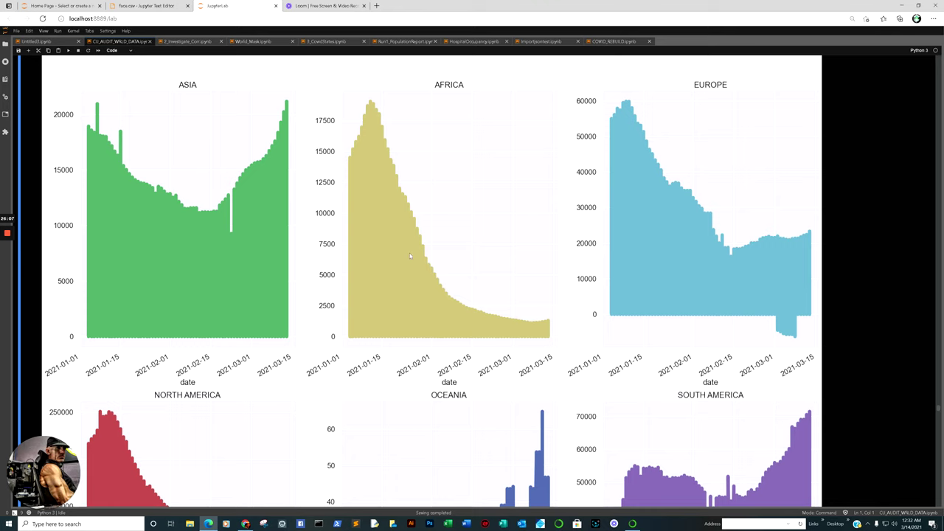
{"action": "scroll", "coordinate": [410, 256], "scroll_direction": "down", "scroll_amount": 6}
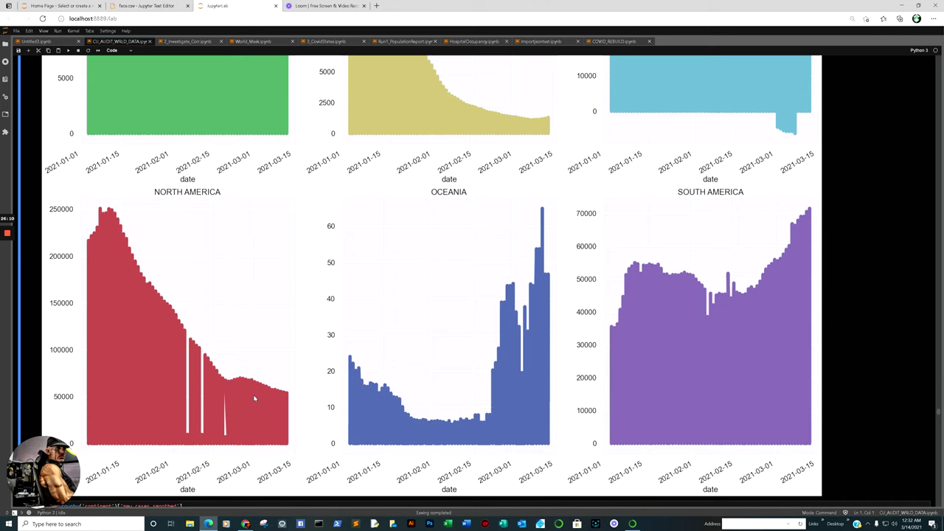
- Examine the New Cases Overall_Shared Y Axis figure, comparing all six continents on the common vertical scale
{"action": "scroll", "coordinate": [255, 394], "scroll_direction": "down", "scroll_amount": 8}
{"action": "scroll", "coordinate": [369, 396], "scroll_direction": "down", "scroll_amount": 4}
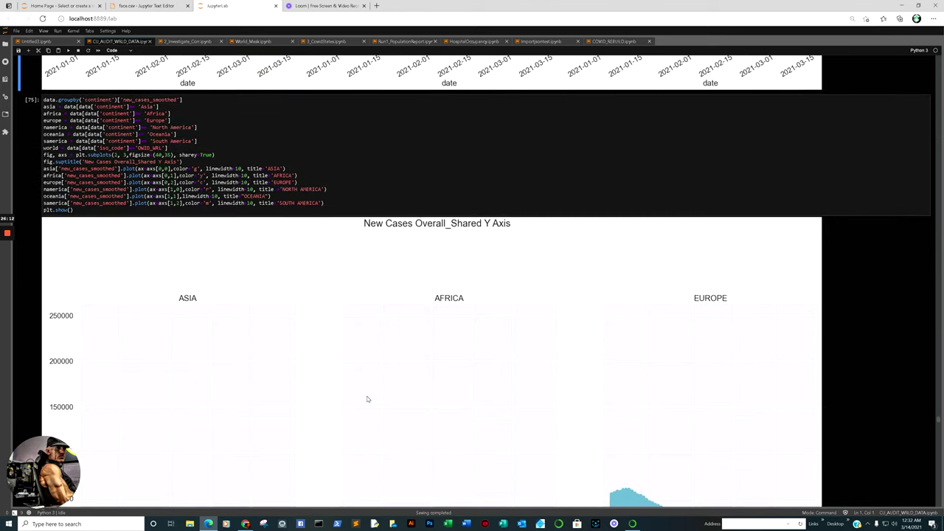
{"action": "scroll", "coordinate": [392, 284], "scroll_direction": "down", "scroll_amount": 4}
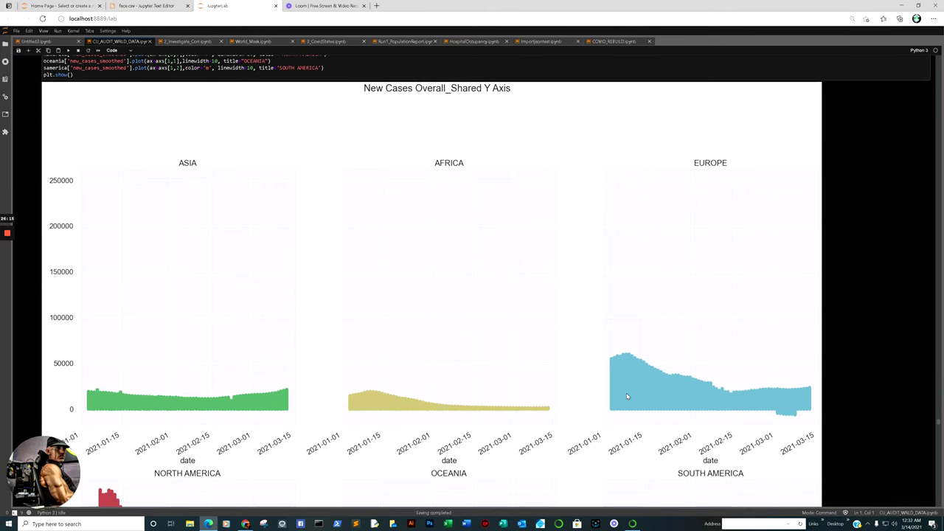
{"action": "left_click", "coordinate": [58, 188]}
{"action": "scroll", "coordinate": [627, 312], "scroll_direction": "down", "scroll_amount": 2}
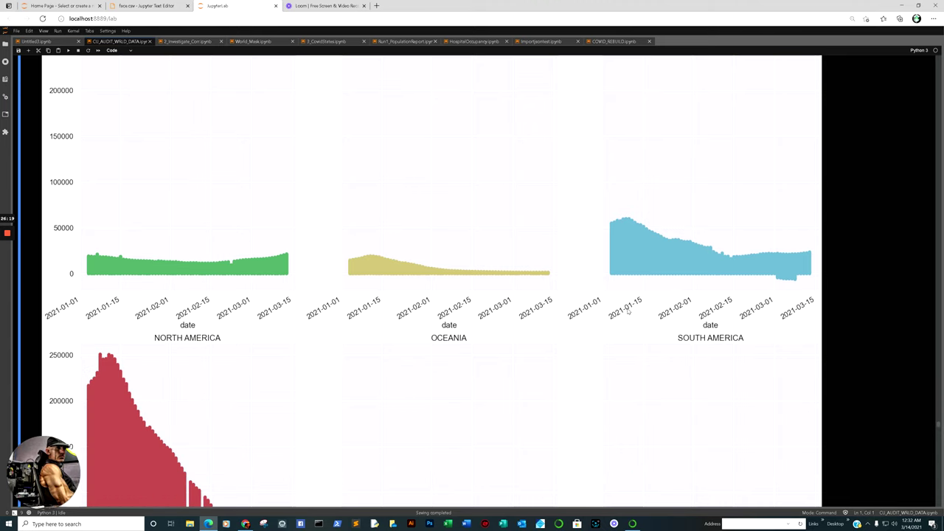
{"action": "scroll", "coordinate": [628, 312], "scroll_direction": "down", "scroll_amount": 3}
{"action": "scroll", "coordinate": [204, 197], "scroll_direction": "up", "scroll_amount": 5}
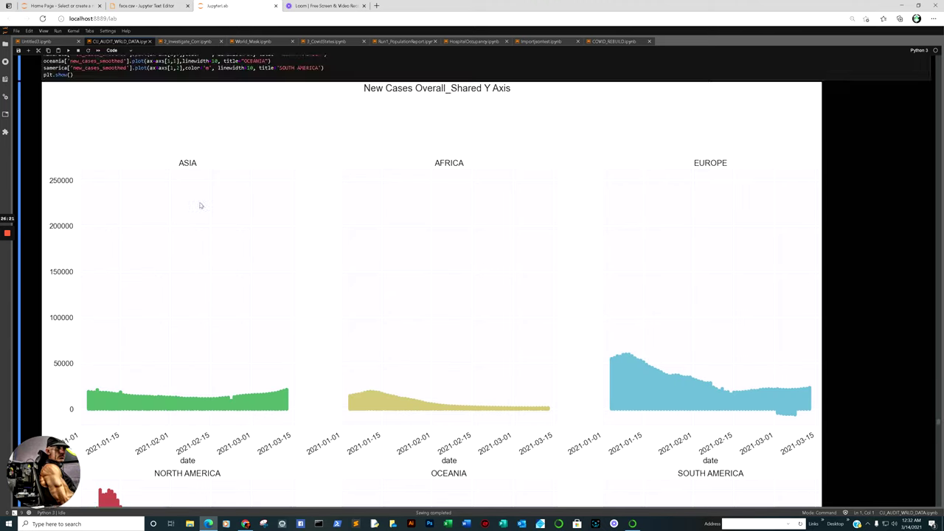
{"action": "scroll", "coordinate": [199, 206], "scroll_direction": "down", "scroll_amount": 5}
{"action": "left_click", "coordinate": [752, 367]}
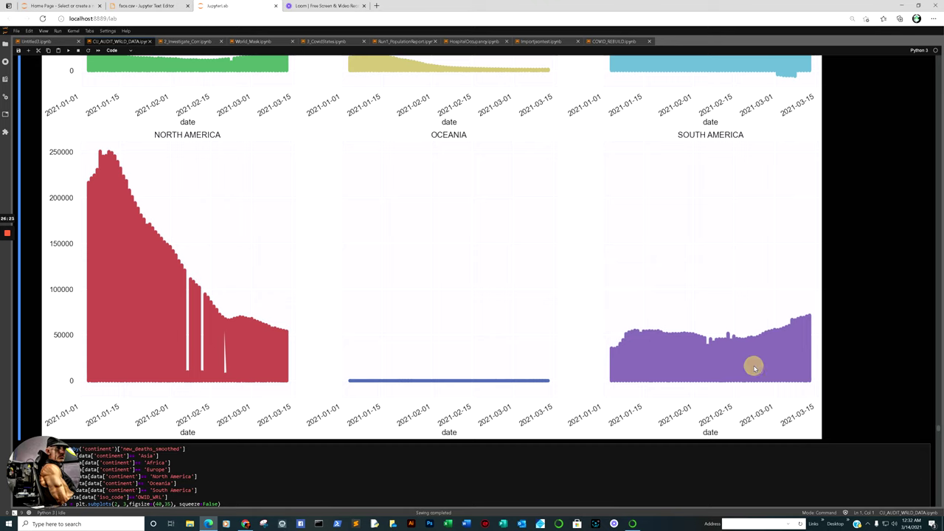
{"action": "scroll", "coordinate": [752, 367], "scroll_direction": "up", "scroll_amount": 4}
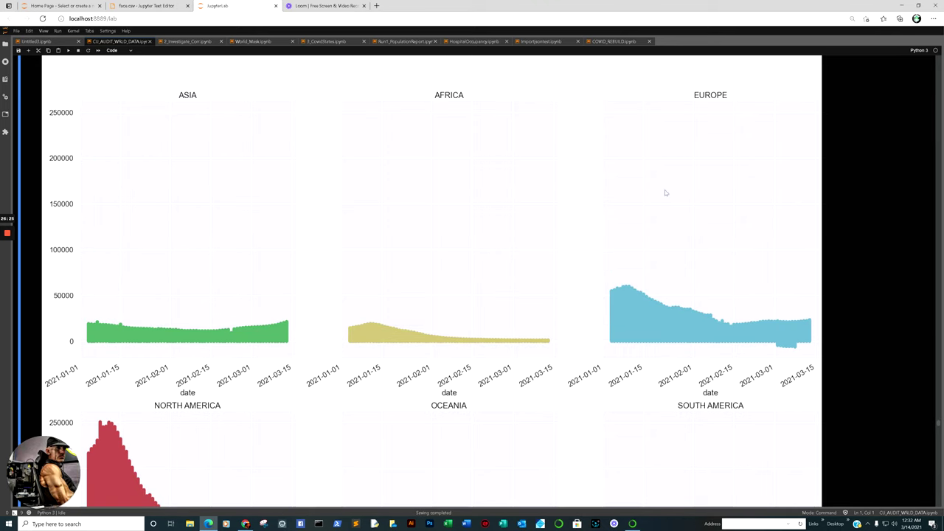
- Review the New Deaths figure, checking the latest trend for Asia, Africa, Europe and the remaining continents
{"action": "scroll", "coordinate": [457, 179], "scroll_direction": "down", "scroll_amount": 10}
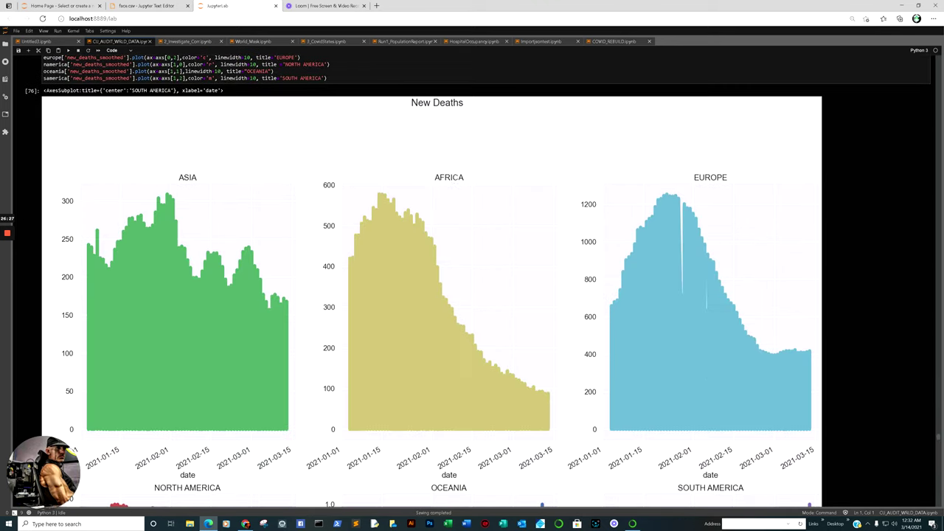
{"action": "left_click", "coordinate": [149, 216]}
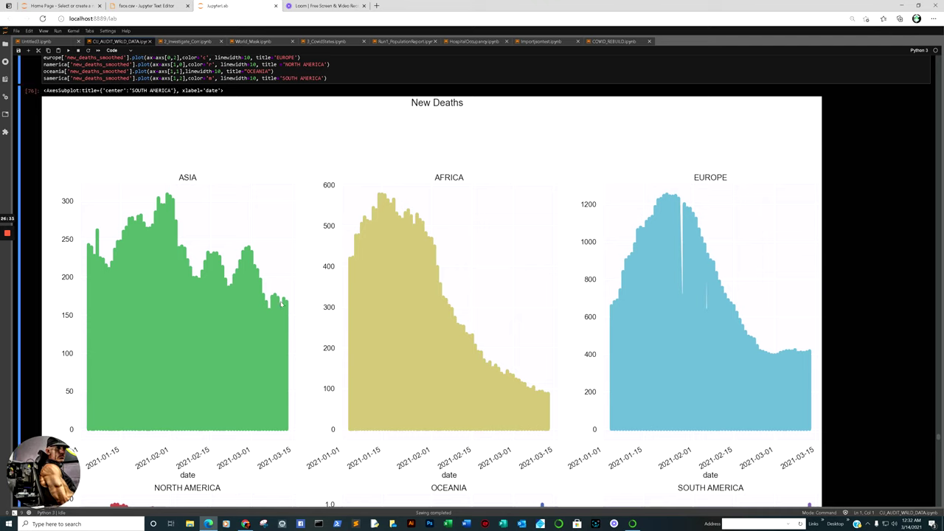
{"action": "left_click", "coordinate": [545, 396]}
{"action": "left_click", "coordinate": [808, 356]}
{"action": "scroll", "coordinate": [804, 357], "scroll_direction": "down", "scroll_amount": 5}
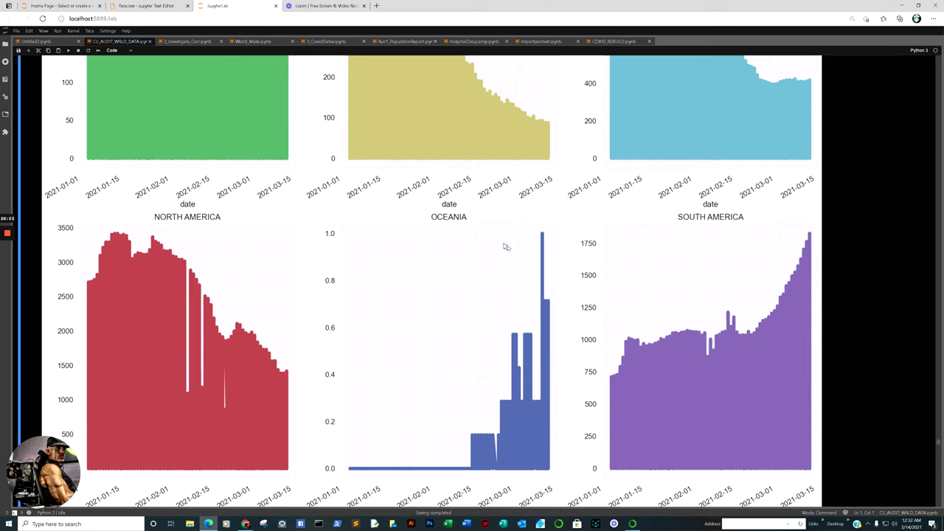
- Compare South America's and North America's deaths in the New Deaths- Shared Y Axis figure with the upper-row continents
{"action": "scroll", "coordinate": [491, 247], "scroll_direction": "down", "scroll_amount": 8}
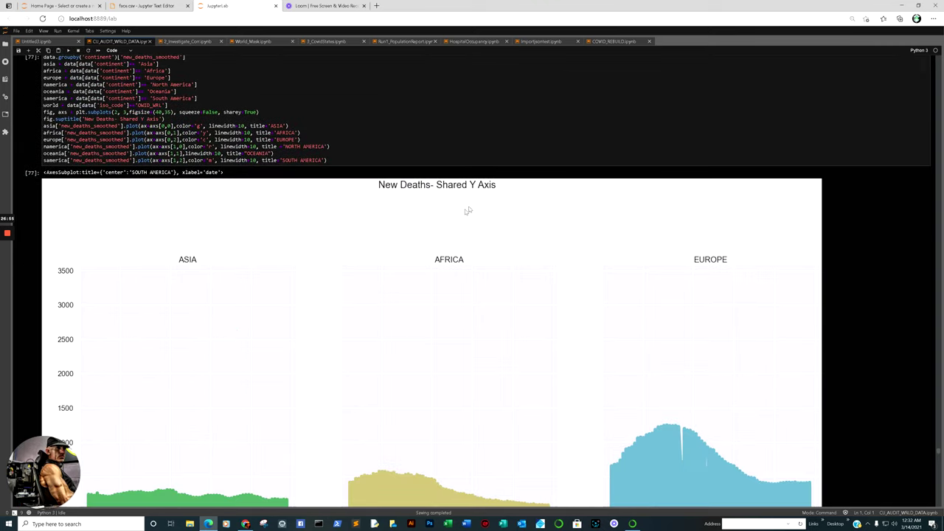
{"action": "scroll", "coordinate": [472, 211], "scroll_direction": "down", "scroll_amount": 2}
{"action": "scroll", "coordinate": [563, 238], "scroll_direction": "down", "scroll_amount": 4}
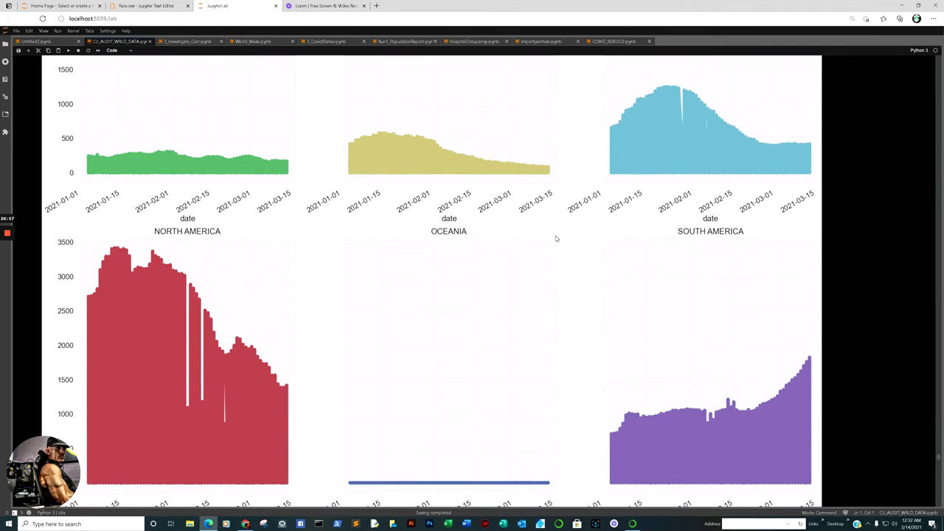
{"action": "left_click", "coordinate": [809, 292]}
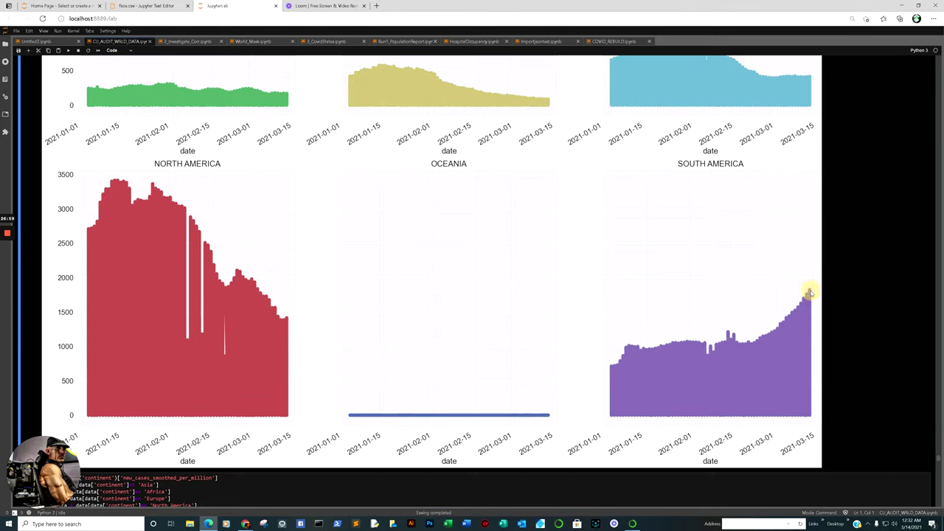
{"action": "left_click", "coordinate": [236, 298]}
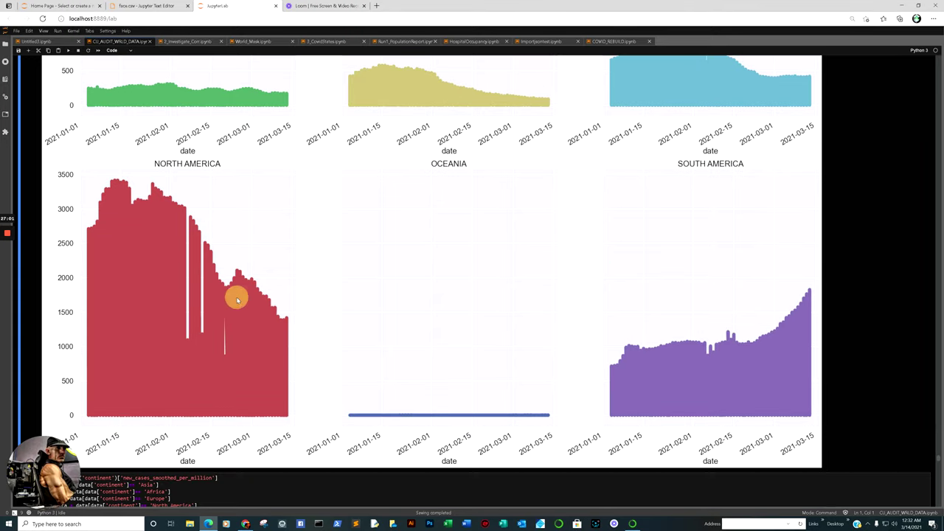
{"action": "scroll", "coordinate": [280, 299], "scroll_direction": "up", "scroll_amount": 2}
{"action": "scroll", "coordinate": [266, 287], "scroll_direction": "up", "scroll_amount": 2}
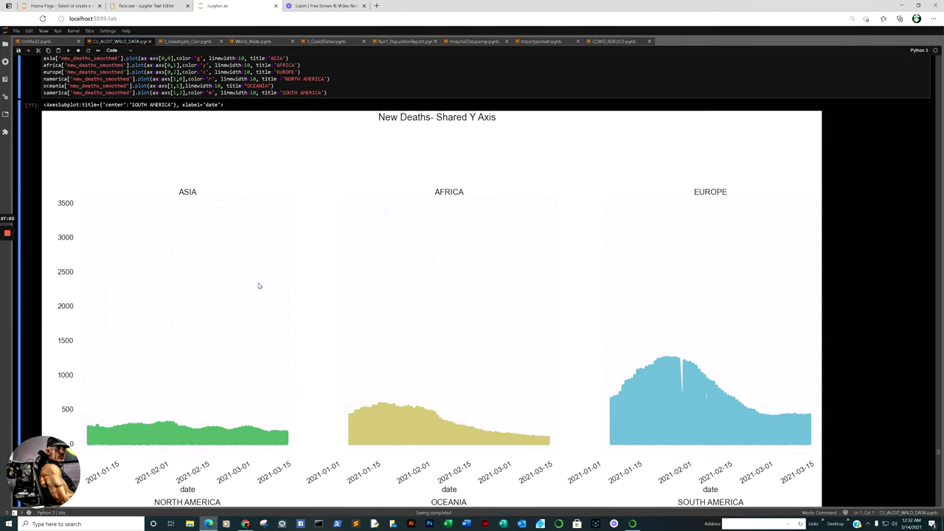
{"action": "scroll", "coordinate": [221, 254], "scroll_direction": "down", "scroll_amount": 2}
{"action": "scroll", "coordinate": [211, 249], "scroll_direction": "up", "scroll_amount": 1}
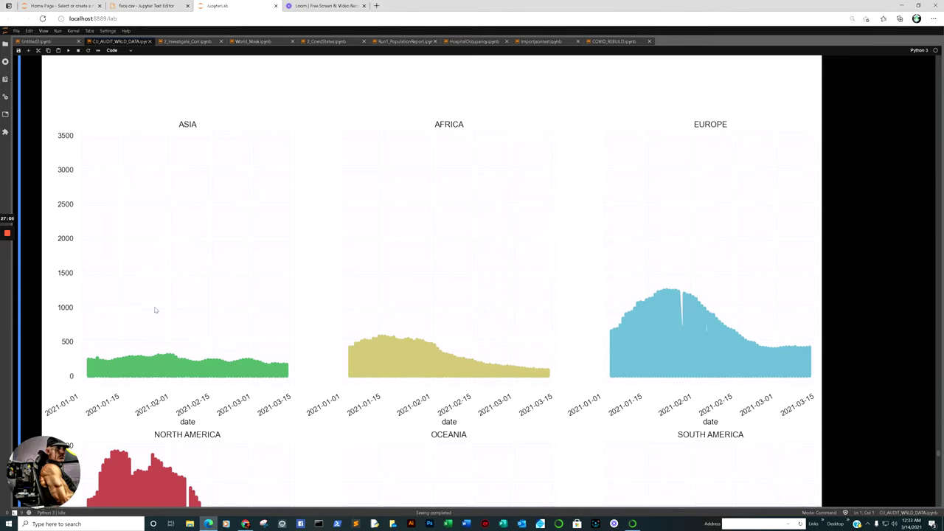
- Check the Asia, Africa and South America death trends on the shared vertical scale of the New Deaths figure
{"action": "left_click", "coordinate": [162, 358]}
{"action": "scroll", "coordinate": [529, 430], "scroll_direction": "down", "scroll_amount": 3}
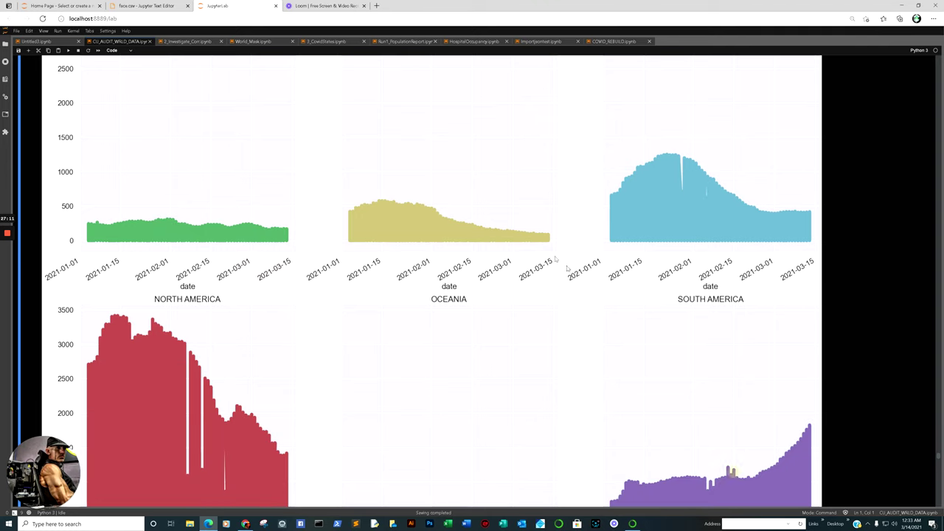
{"action": "left_click", "coordinate": [539, 238]}
{"action": "scroll", "coordinate": [564, 351], "scroll_direction": "down", "scroll_amount": 3}
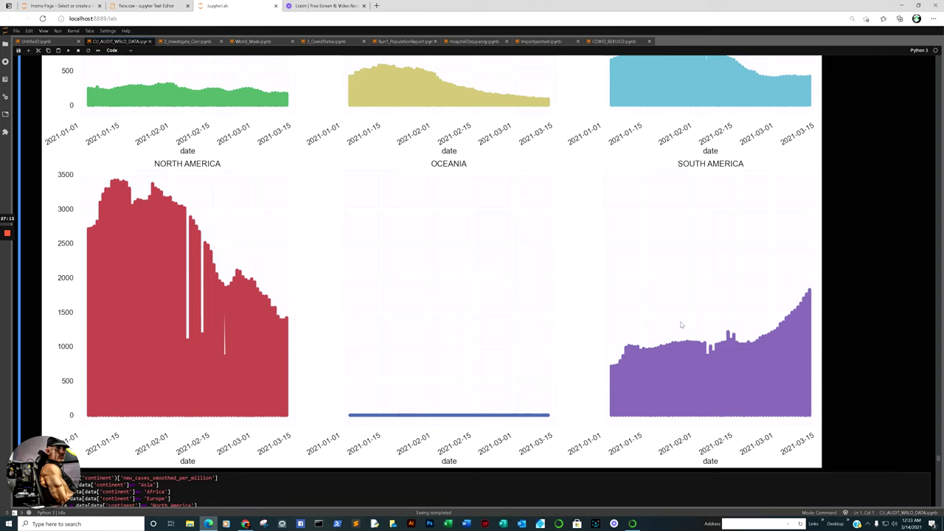
{"action": "left_click", "coordinate": [806, 294]}
{"action": "scroll", "coordinate": [803, 295], "scroll_direction": "up", "scroll_amount": 2}
{"action": "scroll", "coordinate": [803, 288], "scroll_direction": "down", "scroll_amount": 3}
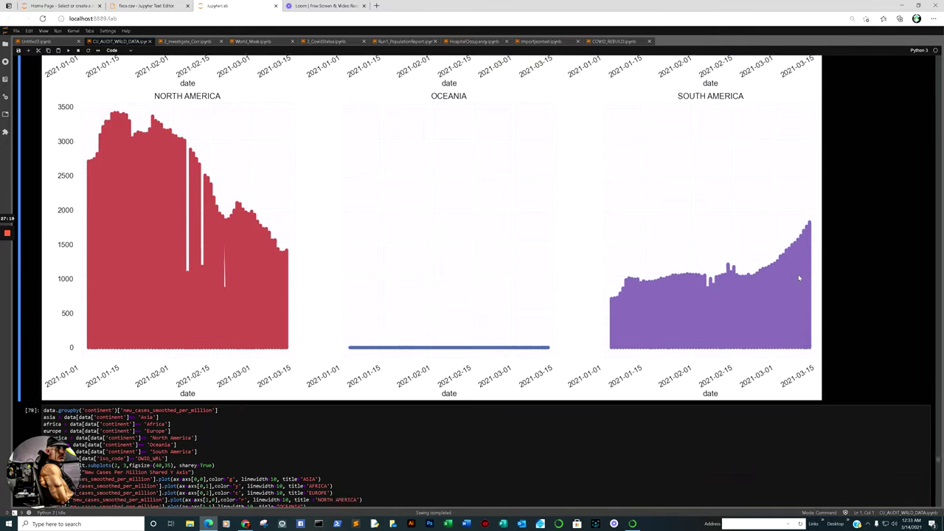
- Compare the six continent charts in the New Cases Per Million Shared Y Axis figure
{"action": "scroll", "coordinate": [798, 278], "scroll_direction": "down", "scroll_amount": 4}
{"action": "scroll", "coordinate": [353, 299], "scroll_direction": "down", "scroll_amount": 2}
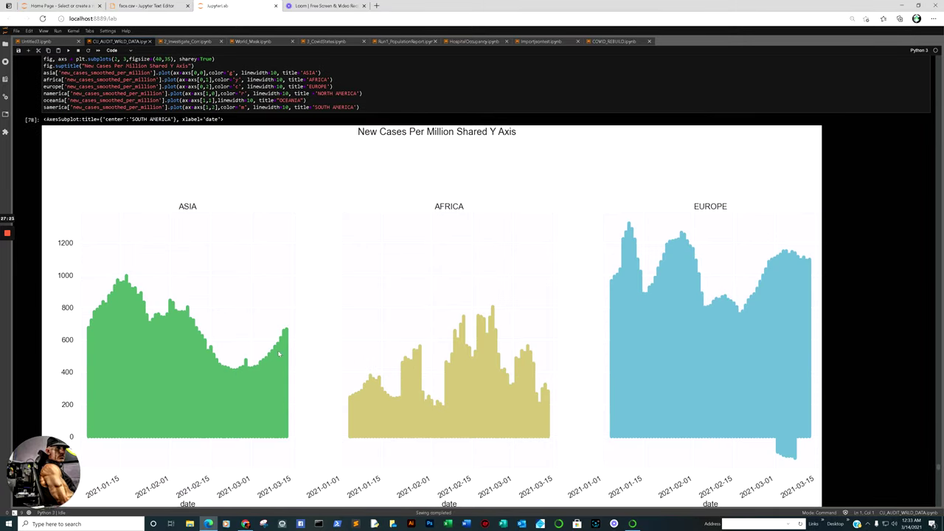
{"action": "scroll", "coordinate": [307, 241], "scroll_direction": "down", "scroll_amount": 3}
{"action": "scroll", "coordinate": [199, 224], "scroll_direction": "up", "scroll_amount": 2}
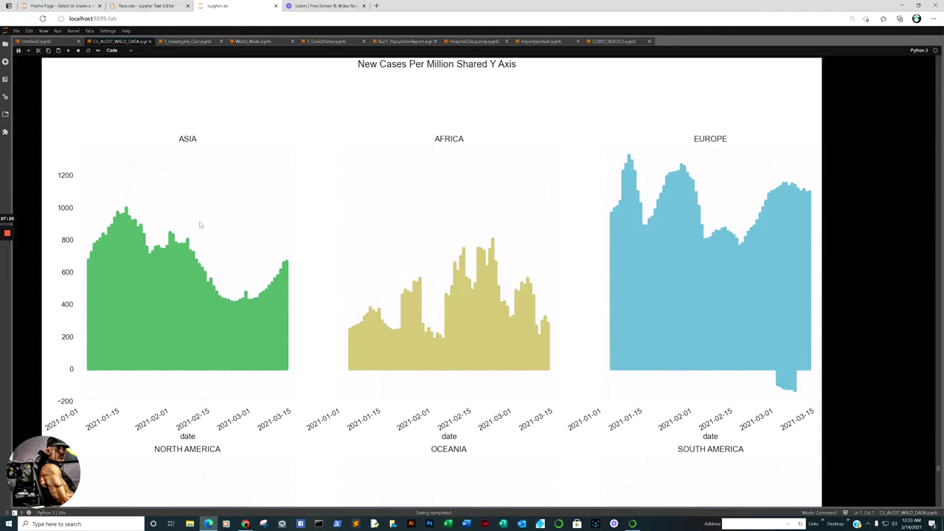
{"action": "scroll", "coordinate": [415, 284], "scroll_direction": "down", "scroll_amount": 4}
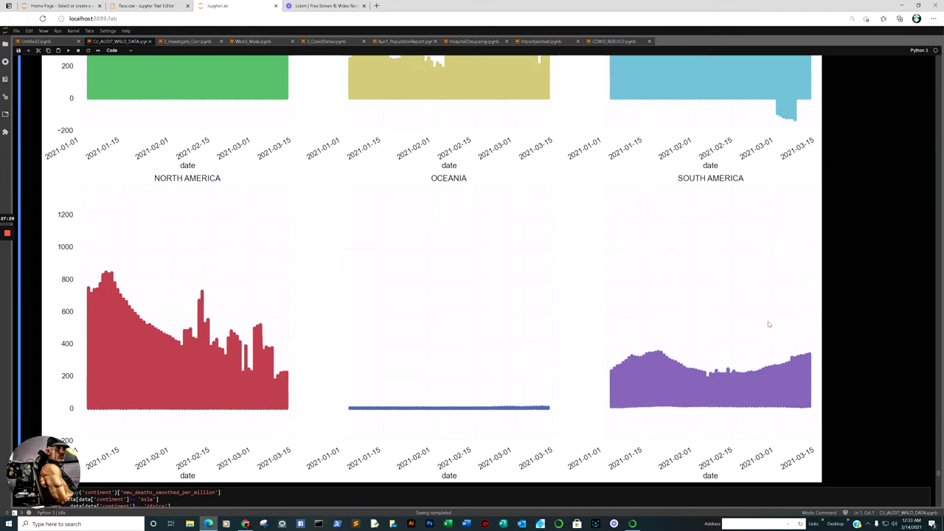
{"action": "scroll", "coordinate": [769, 324], "scroll_direction": "up", "scroll_amount": 3}
- Examine the New Deaths Per Million figure for Europe, Asia, North America and Oceania
{"action": "scroll", "coordinate": [752, 162], "scroll_direction": "down", "scroll_amount": 8}
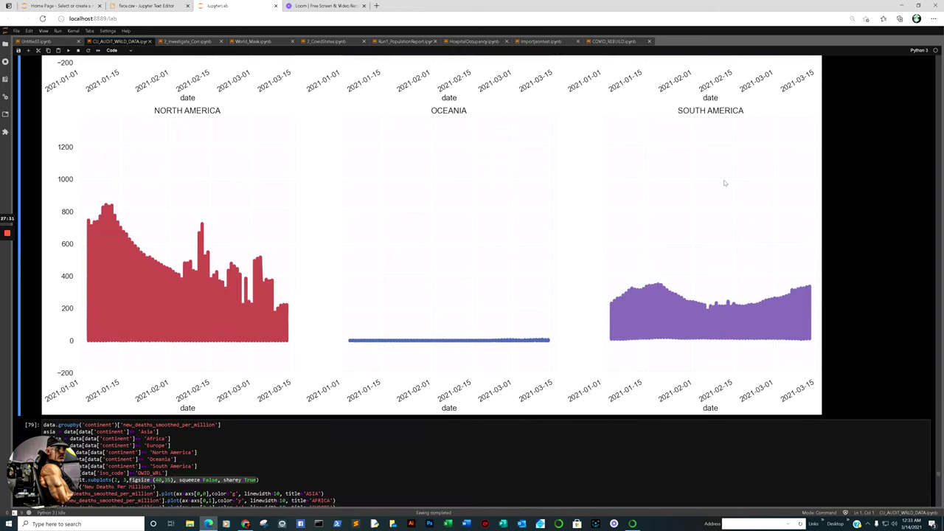
{"action": "scroll", "coordinate": [485, 246], "scroll_direction": "down", "scroll_amount": 3}
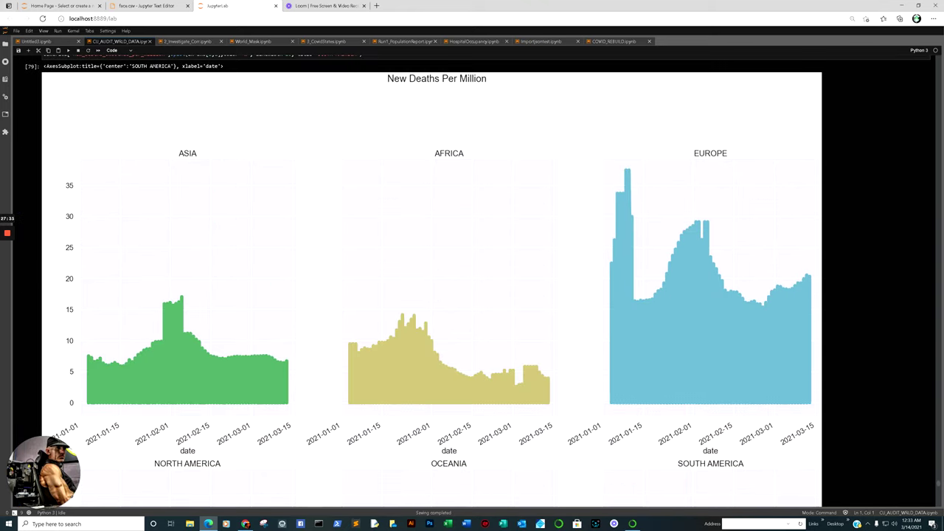
{"action": "left_click", "coordinate": [803, 296]}
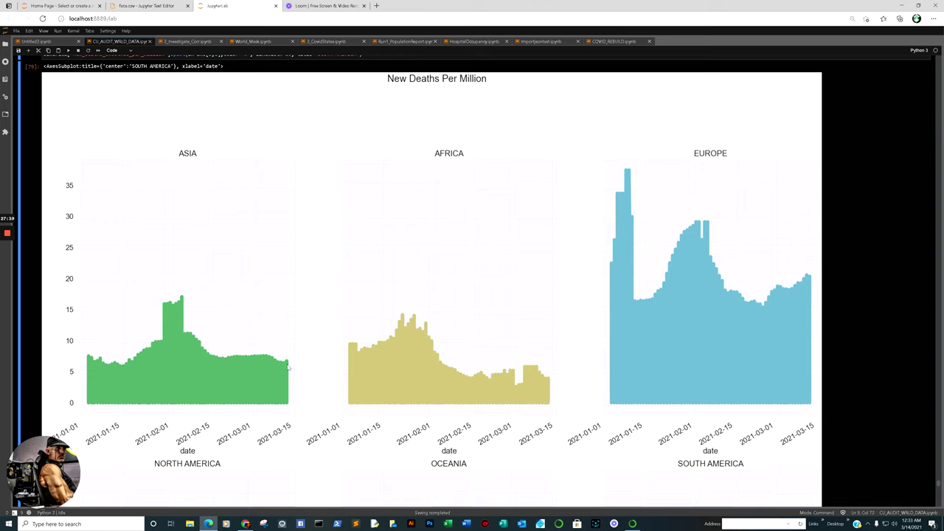
{"action": "scroll", "coordinate": [286, 370], "scroll_direction": "down", "scroll_amount": 6}
{"action": "left_click", "coordinate": [269, 284]}
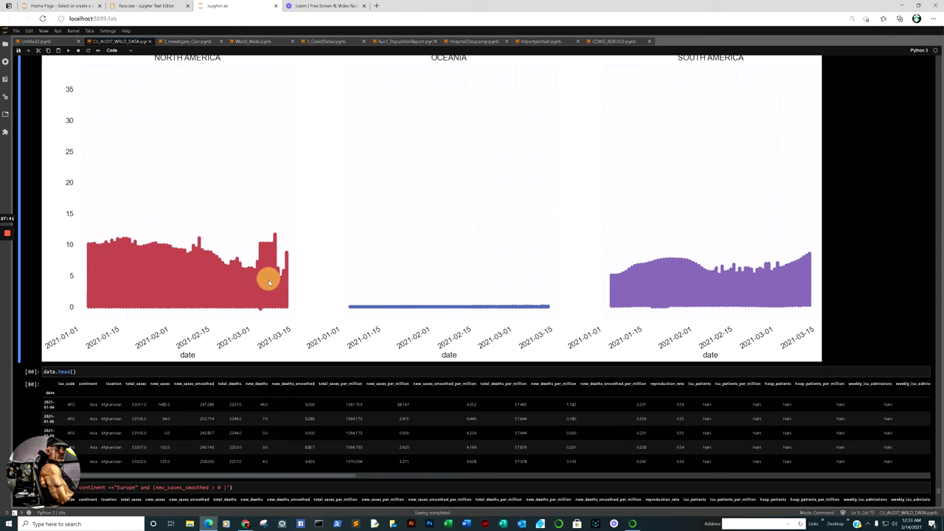
{"action": "left_click", "coordinate": [546, 305]}
- Compare the latest deaths per million in the South America and North America charts
{"action": "scroll", "coordinate": [800, 332], "scroll_direction": "up", "scroll_amount": 2}
{"action": "scroll", "coordinate": [797, 346], "scroll_direction": "down", "scroll_amount": 1}
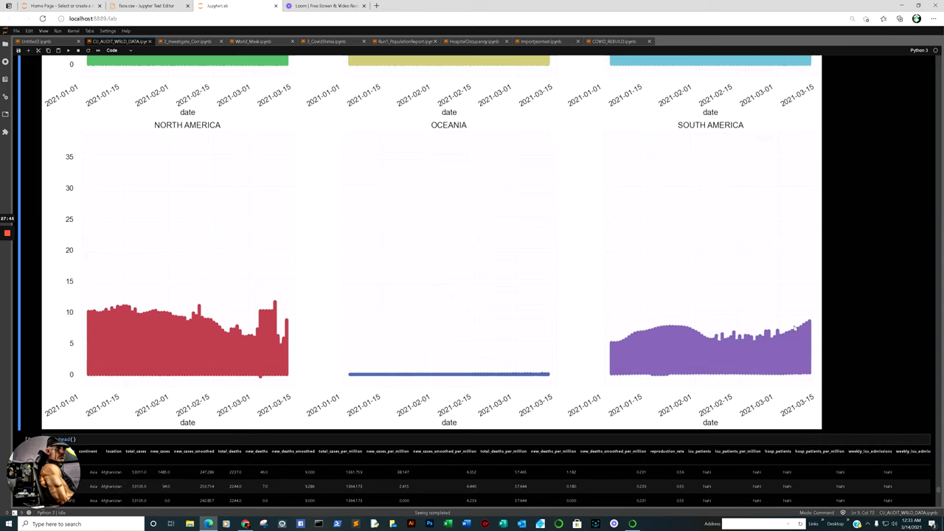
{"action": "left_click", "coordinate": [795, 325]}
{"action": "scroll", "coordinate": [689, 323], "scroll_direction": "up", "scroll_amount": 1}
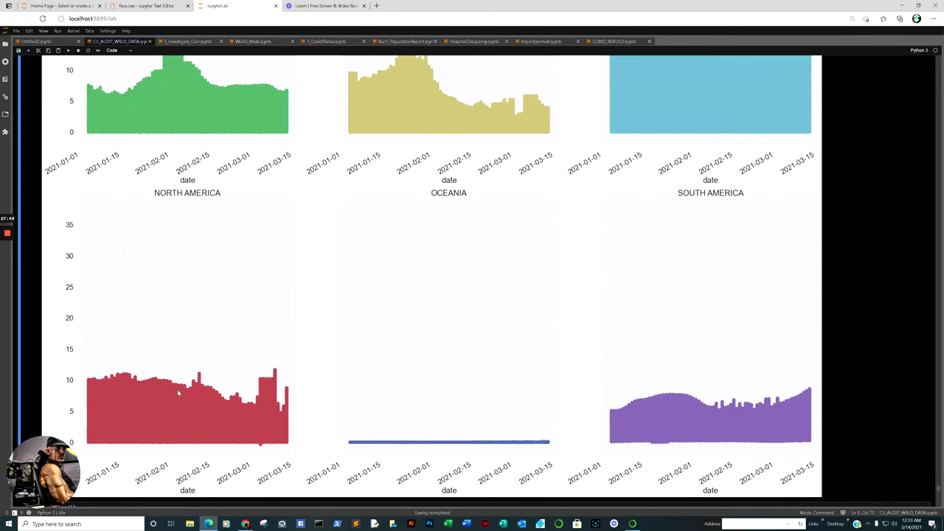
{"action": "left_click", "coordinate": [285, 391]}
{"action": "scroll", "coordinate": [276, 359], "scroll_direction": "up", "scroll_amount": 1}
{"action": "scroll", "coordinate": [275, 359], "scroll_direction": "down", "scroll_amount": 2}
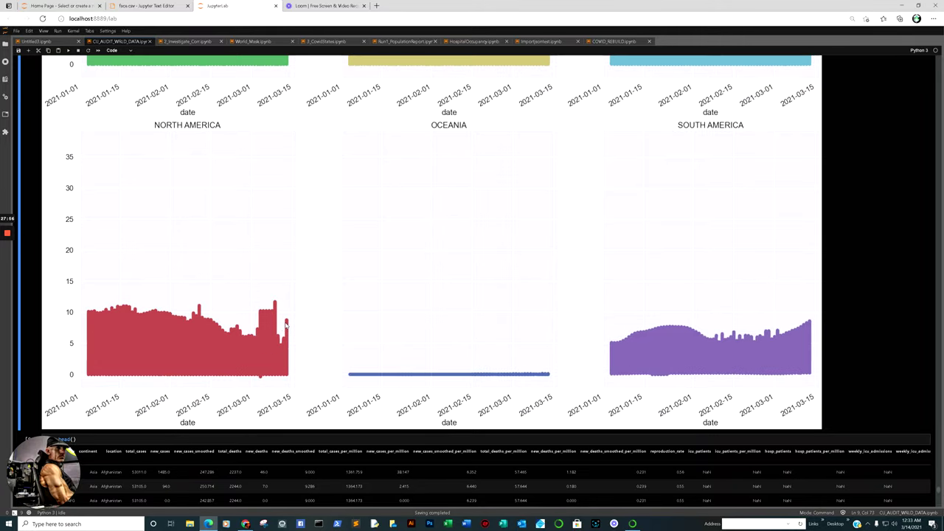
{"action": "left_click", "coordinate": [286, 324]}
{"action": "left_click", "coordinate": [289, 324]}
- Look over the data.head() and Europe query tables at the notebook's end and switch to the 2_Investigate_Corr.ipynb notebook
{"action": "scroll", "coordinate": [291, 326], "scroll_direction": "down", "scroll_amount": 3}
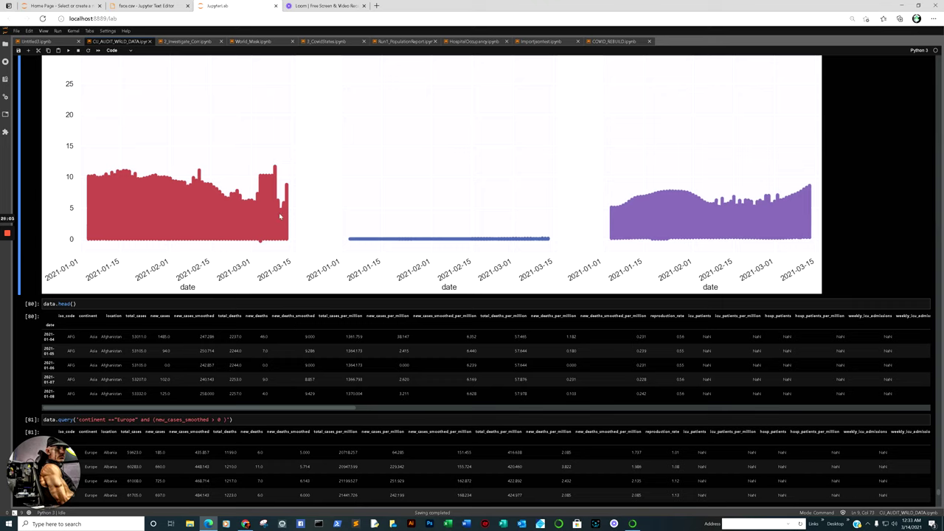
{"action": "scroll", "coordinate": [285, 202], "scroll_direction": "down", "scroll_amount": 9}
{"action": "scroll", "coordinate": [296, 219], "scroll_direction": "up", "scroll_amount": 6}
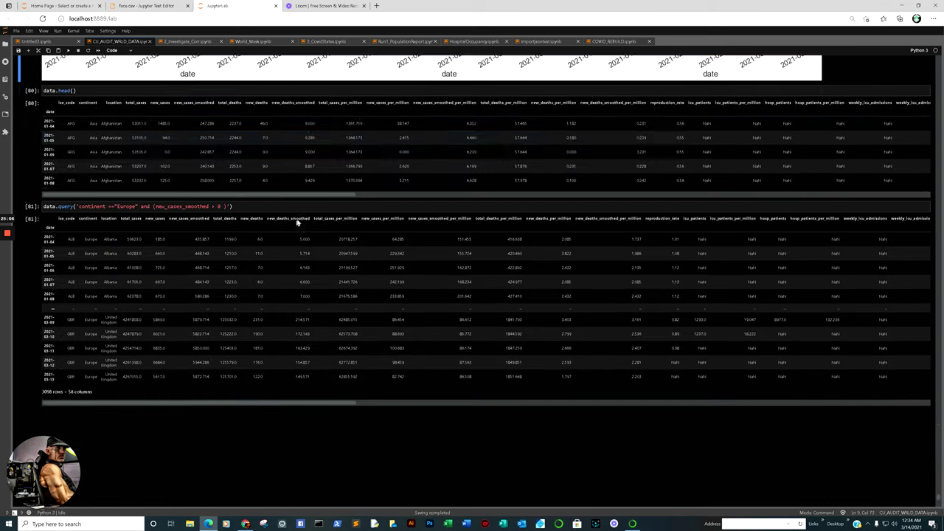
{"action": "left_click", "coordinate": [185, 41]}
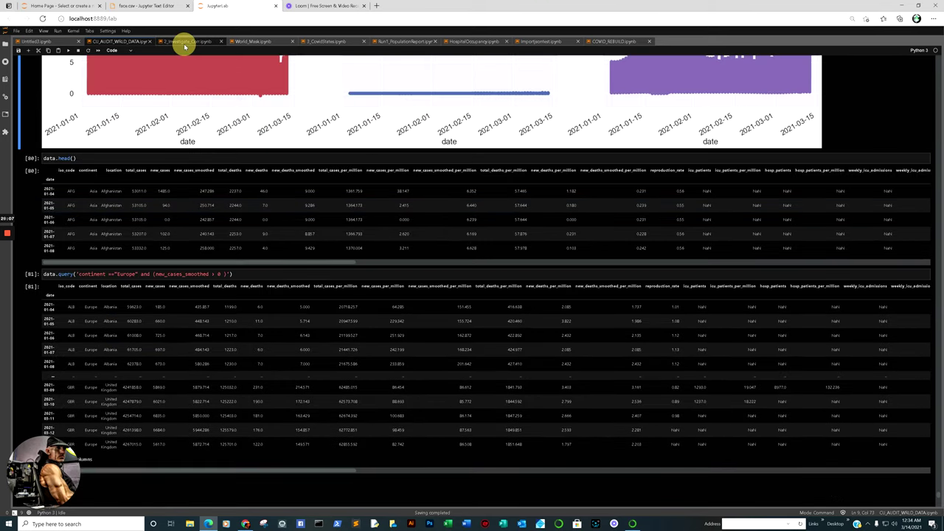
- Rerun the heatmap cell titled "The World" twice to redraw the correlation matrix with random colour maps
{"action": "scroll", "coordinate": [579, 264], "scroll_direction": "up", "scroll_amount": 10}
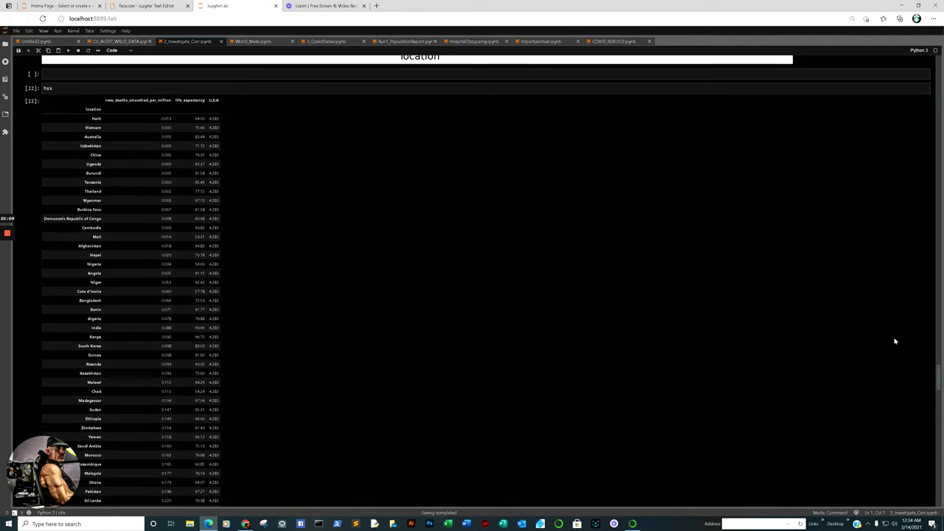
{"action": "left_click_drag", "start_coordinate": [939, 383], "coordinate": [939, 87]}
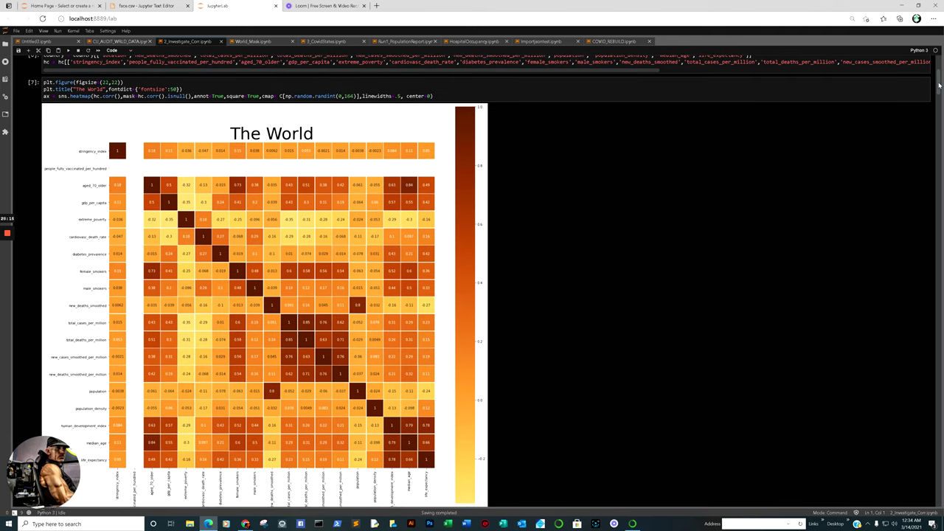
{"action": "left_click", "coordinate": [485, 89]}
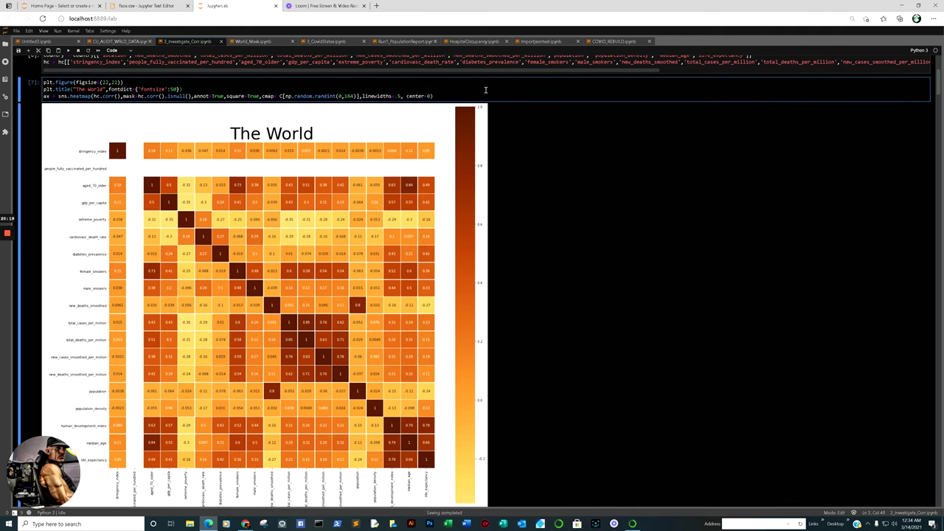
{"action": "key", "text": "ctrl+Return"}
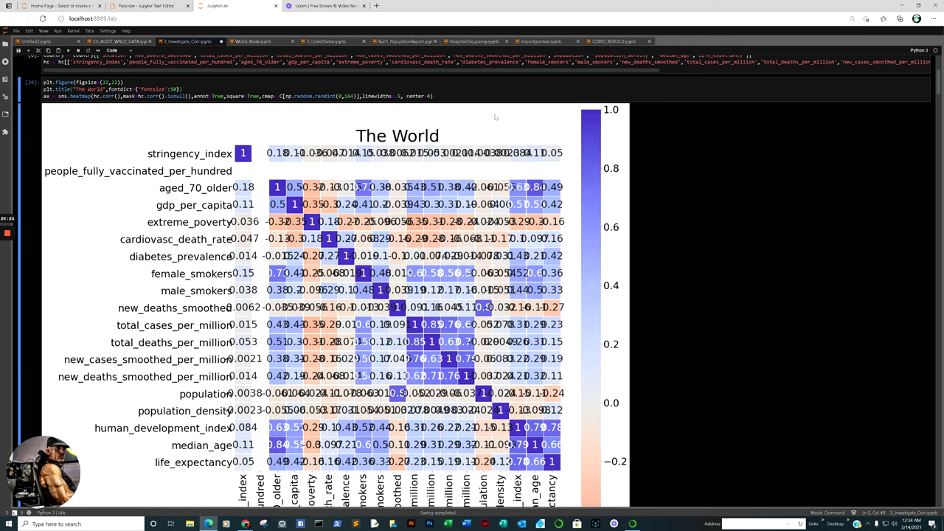
{"action": "left_click", "coordinate": [470, 92]}
{"action": "key", "text": "ctrl+Return"}
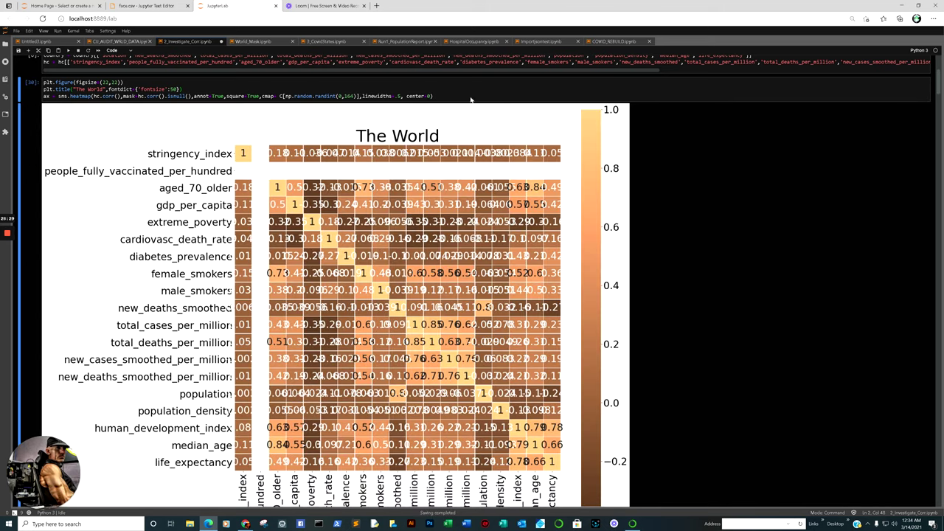
- Examine The World correlation heatmap, its axis labels and the data preparation and mortality rate cells around it
{"action": "left_click", "coordinate": [460, 86]}
{"action": "scroll", "coordinate": [460, 86], "scroll_direction": "down", "scroll_amount": 3}
{"action": "scroll", "coordinate": [461, 95], "scroll_direction": "up", "scroll_amount": 2}
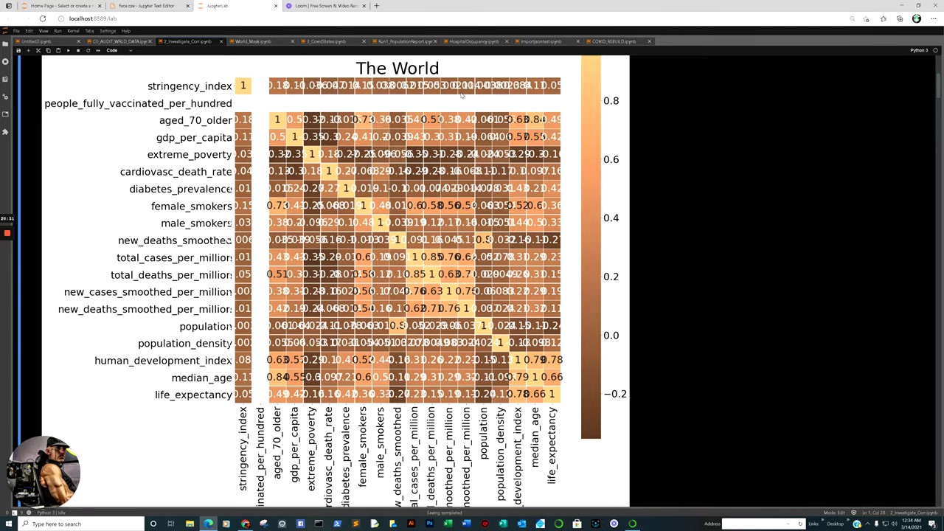
{"action": "scroll", "coordinate": [443, 110], "scroll_direction": "up", "scroll_amount": 1}
{"action": "scroll", "coordinate": [343, 150], "scroll_direction": "up", "scroll_amount": 2}
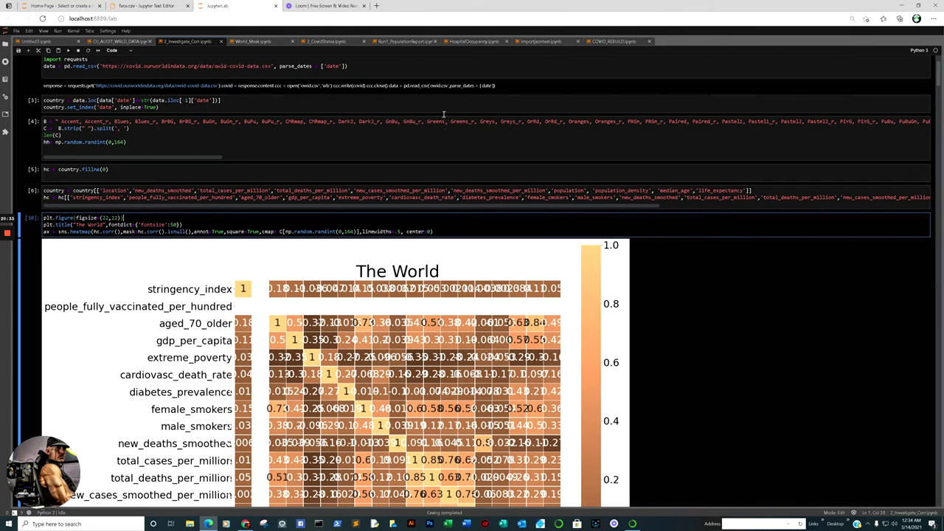
{"action": "scroll", "coordinate": [343, 149], "scroll_direction": "down", "scroll_amount": 1}
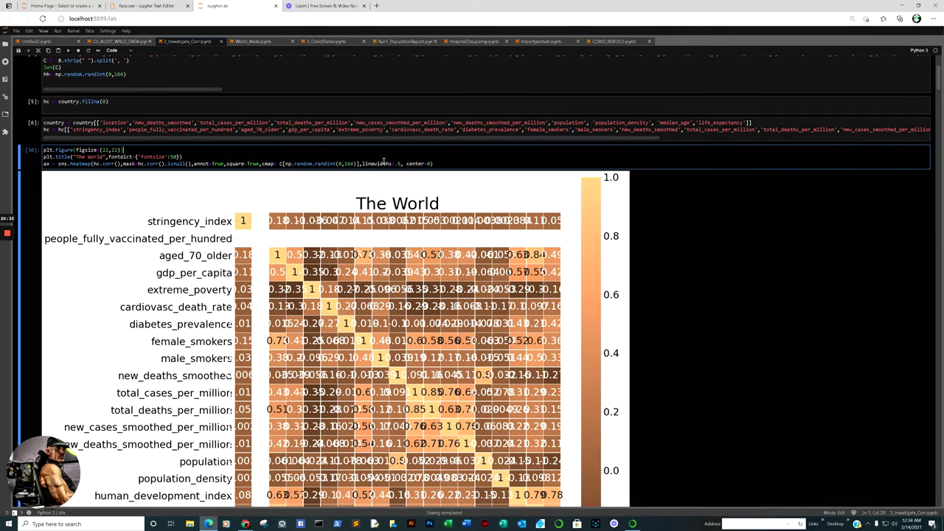
{"action": "scroll", "coordinate": [280, 148], "scroll_direction": "up", "scroll_amount": 1}
{"action": "scroll", "coordinate": [280, 147], "scroll_direction": "down", "scroll_amount": 7}
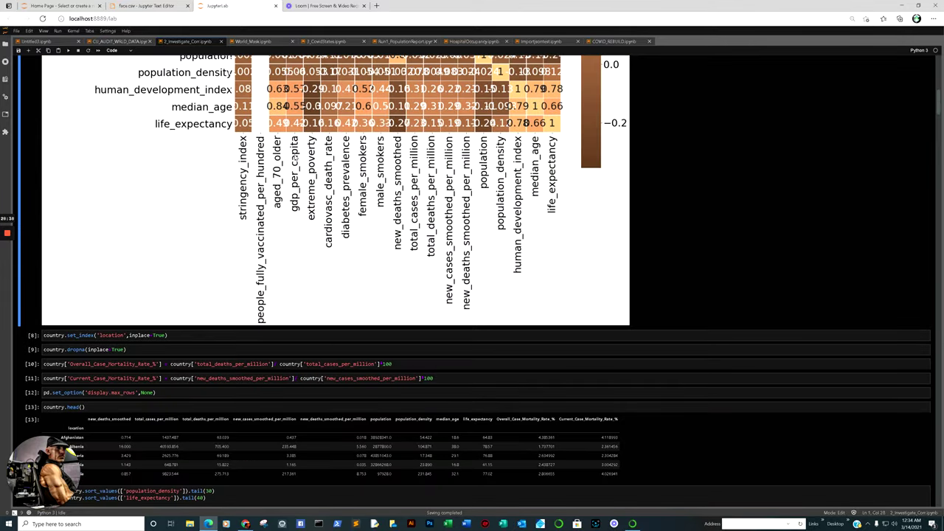
{"action": "scroll", "coordinate": [295, 158], "scroll_direction": "down", "scroll_amount": 2}
{"action": "scroll", "coordinate": [295, 158], "scroll_direction": "up", "scroll_amount": 12}
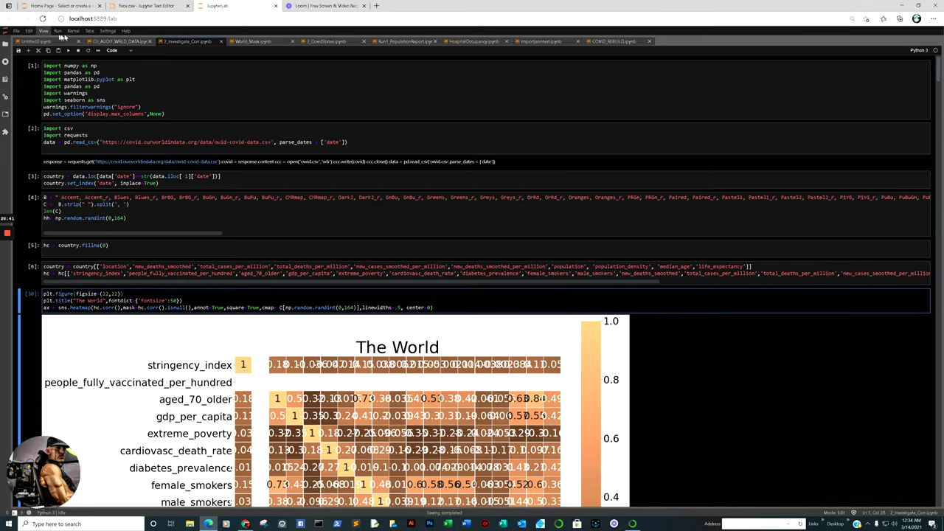
- Restart the kernel of 2_Investigate_Corr.ipynb and run all of its cells
{"action": "left_click", "coordinate": [68, 32]}
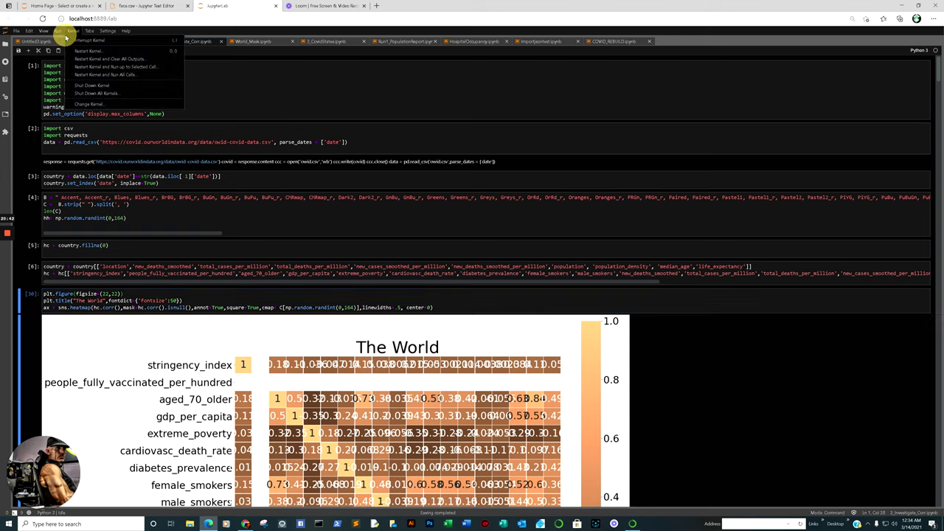
{"action": "left_click", "coordinate": [96, 71]}
{"action": "left_click", "coordinate": [526, 283]}
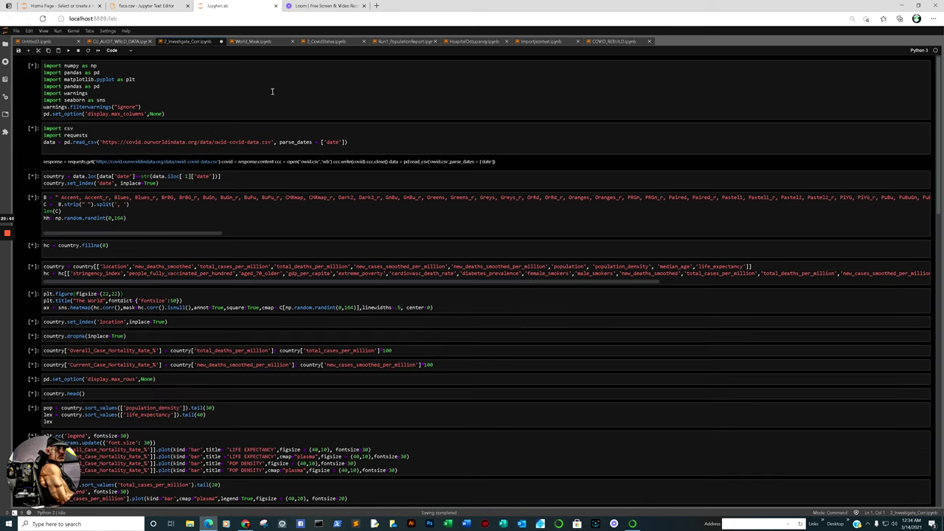
- Switch to the World_Mask.ipynb notebook and look over its Italy mask chart, face and world data tables, and regression pairplot
{"action": "left_click", "coordinate": [255, 42]}
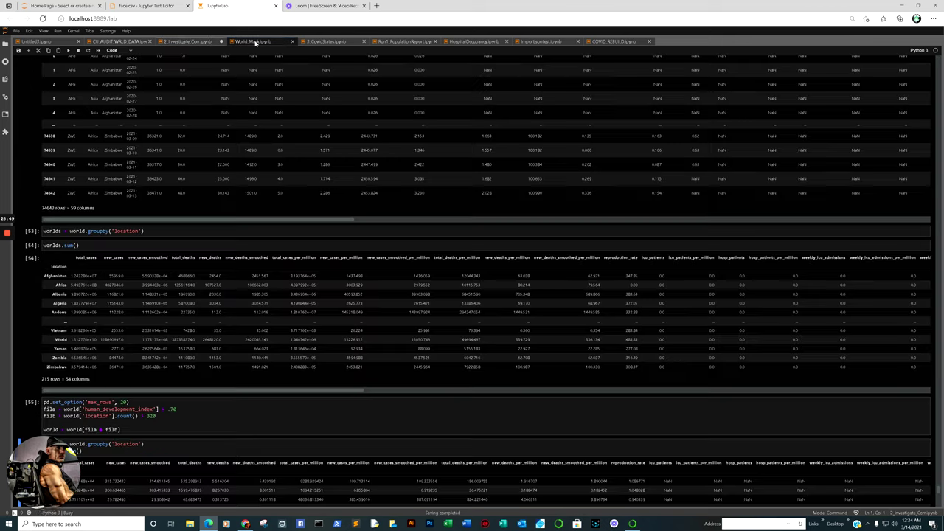
{"action": "scroll", "coordinate": [516, 147], "scroll_direction": "down", "scroll_amount": 20}
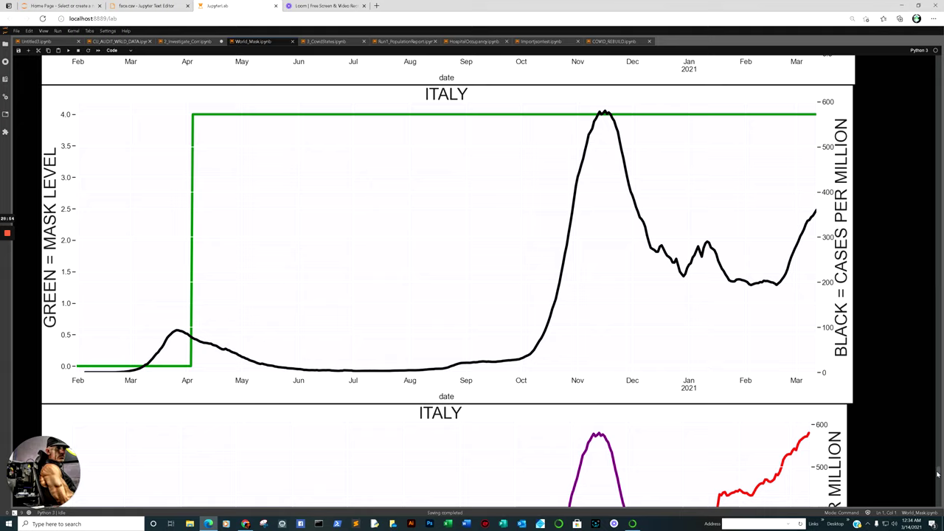
{"action": "left_click_drag", "start_coordinate": [938, 470], "coordinate": [933, 69]}
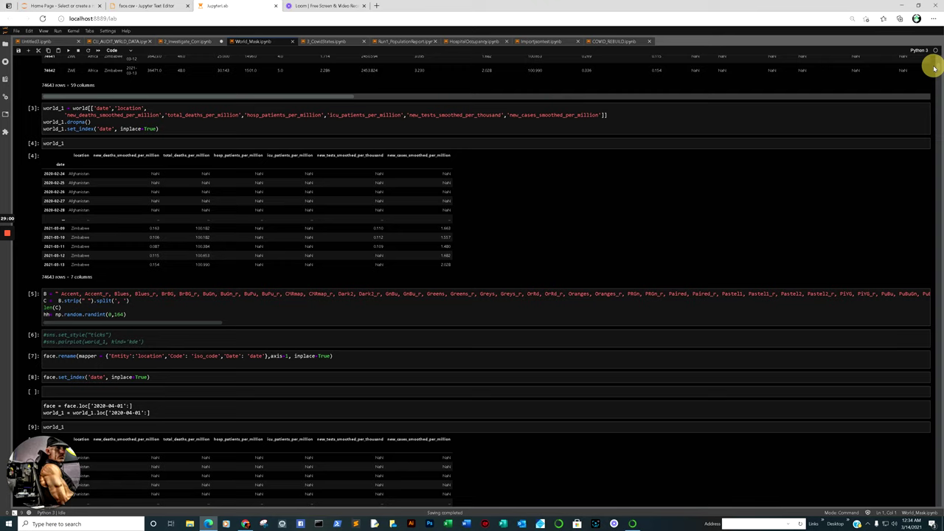
{"action": "left_click_drag", "start_coordinate": [934, 69], "coordinate": [934, 69]}
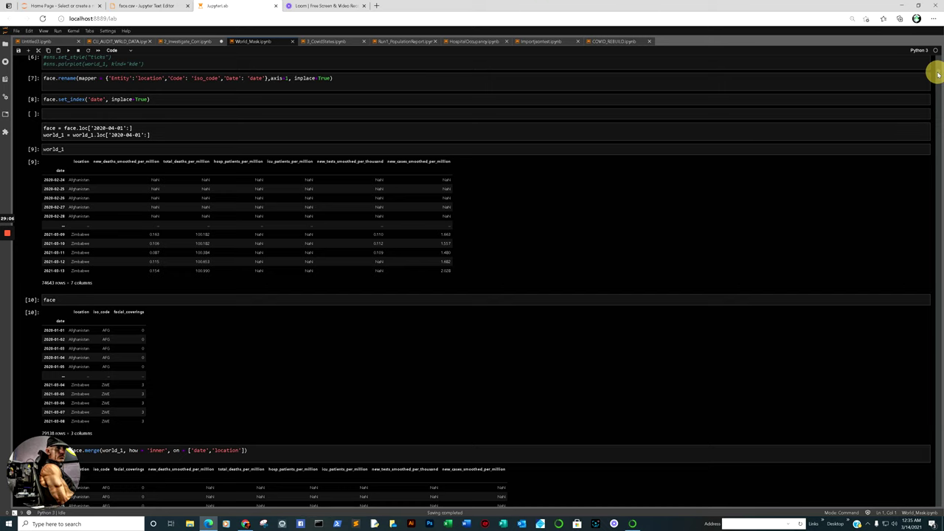
{"action": "left_click_drag", "start_coordinate": [937, 74], "coordinate": [937, 77]}
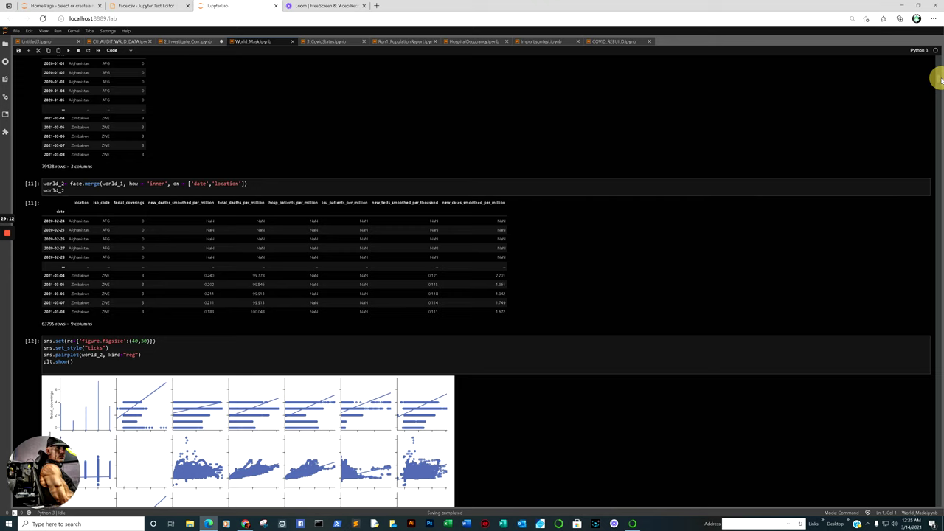
{"action": "left_click_drag", "start_coordinate": [938, 80], "coordinate": [938, 85]}
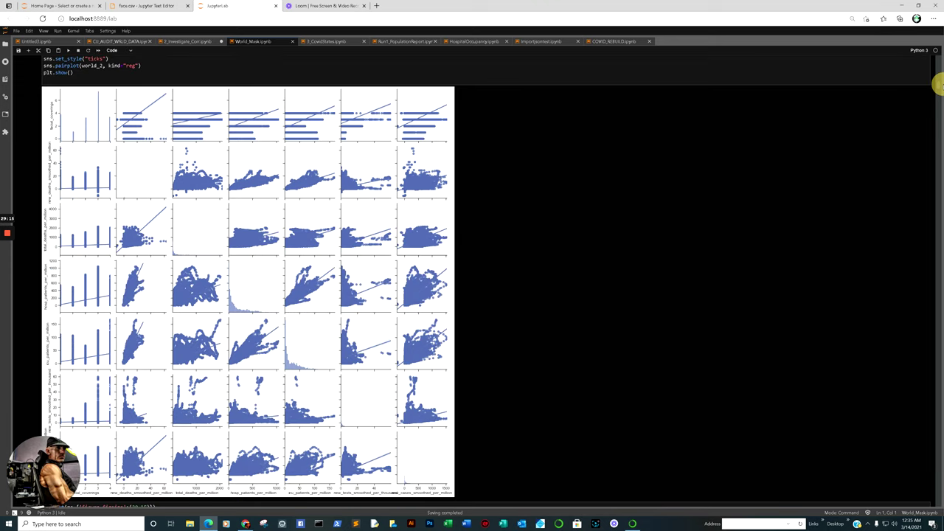
- Review the reindexed face tables and the World_Mask COVID Prevention Correlation heatmap
{"action": "left_click_drag", "start_coordinate": [938, 85], "coordinate": [940, 142]}
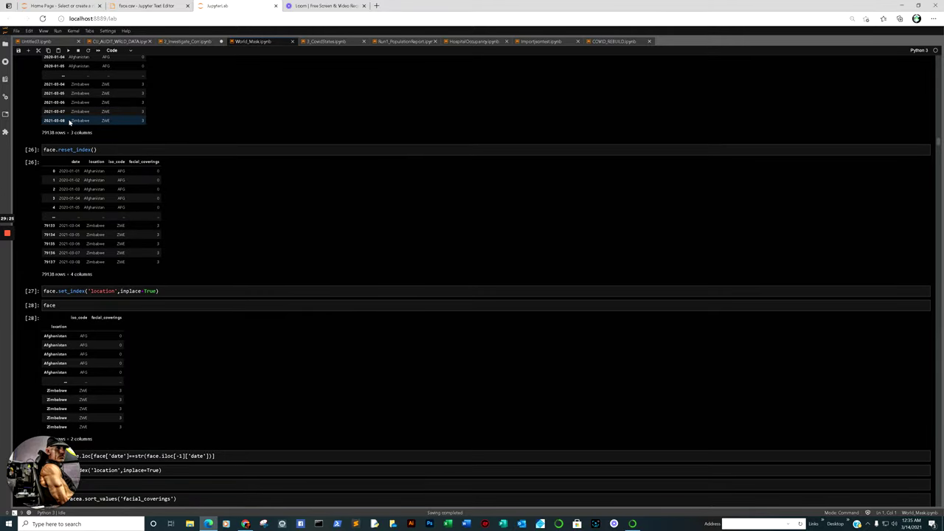
{"action": "scroll", "coordinate": [190, 126], "scroll_direction": "up", "scroll_amount": 1}
{"action": "scroll", "coordinate": [190, 126], "scroll_direction": "down", "scroll_amount": 4}
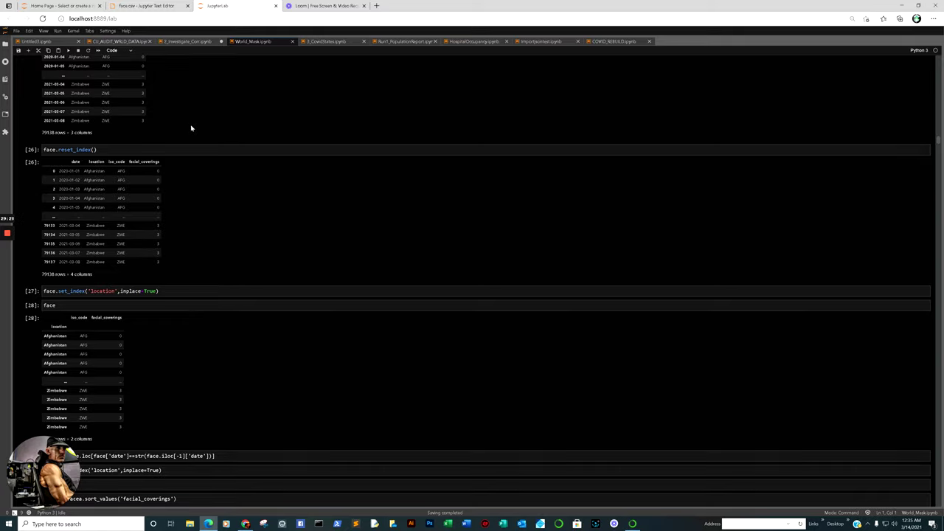
{"action": "scroll", "coordinate": [173, 155], "scroll_direction": "down", "scroll_amount": 5}
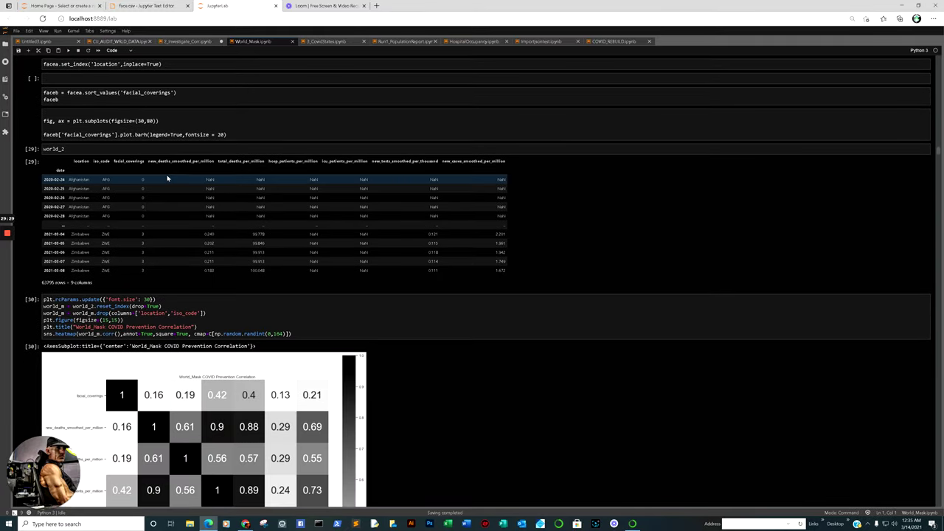
{"action": "scroll", "coordinate": [124, 185], "scroll_direction": "down", "scroll_amount": 3}
{"action": "scroll", "coordinate": [148, 189], "scroll_direction": "down", "scroll_amount": 8}
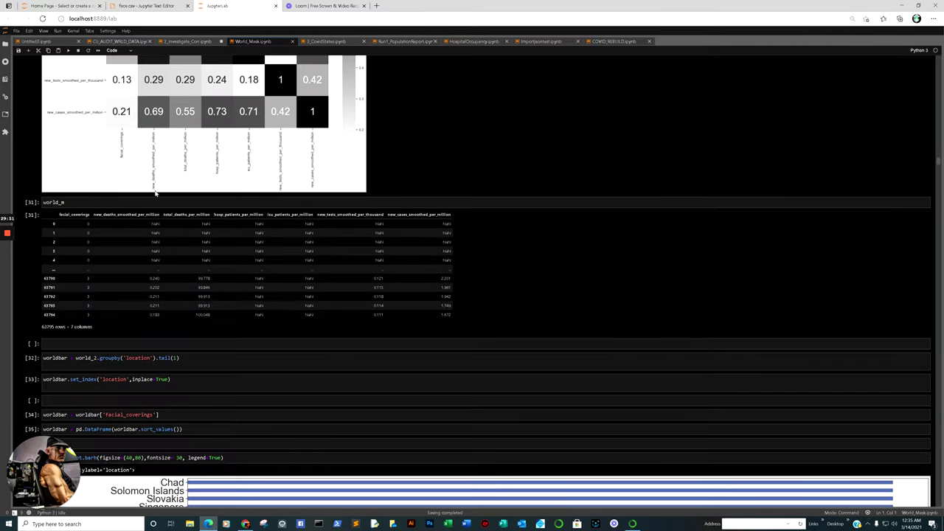
- Look through the facial coverings bar chart by country and the description of the five mask policy categories
{"action": "scroll", "coordinate": [162, 193], "scroll_direction": "down", "scroll_amount": 15}
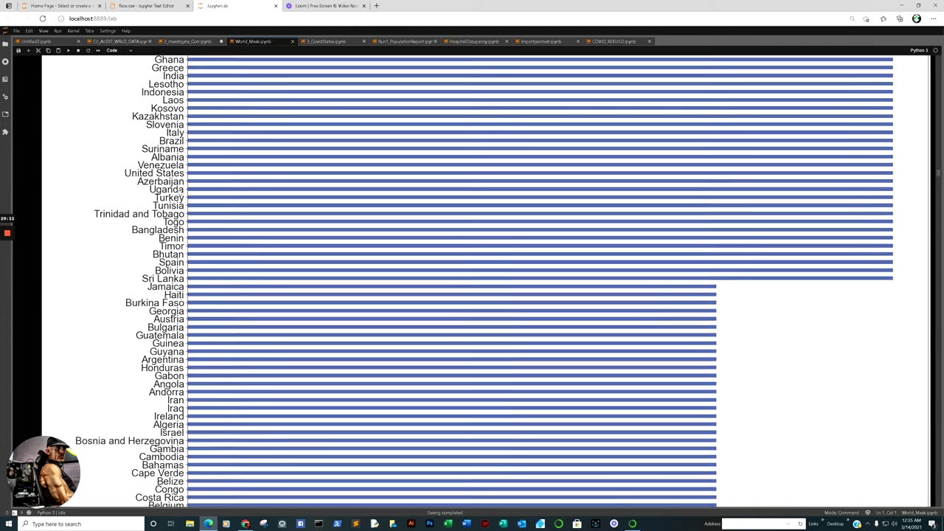
{"action": "scroll", "coordinate": [181, 193], "scroll_direction": "down", "scroll_amount": 10}
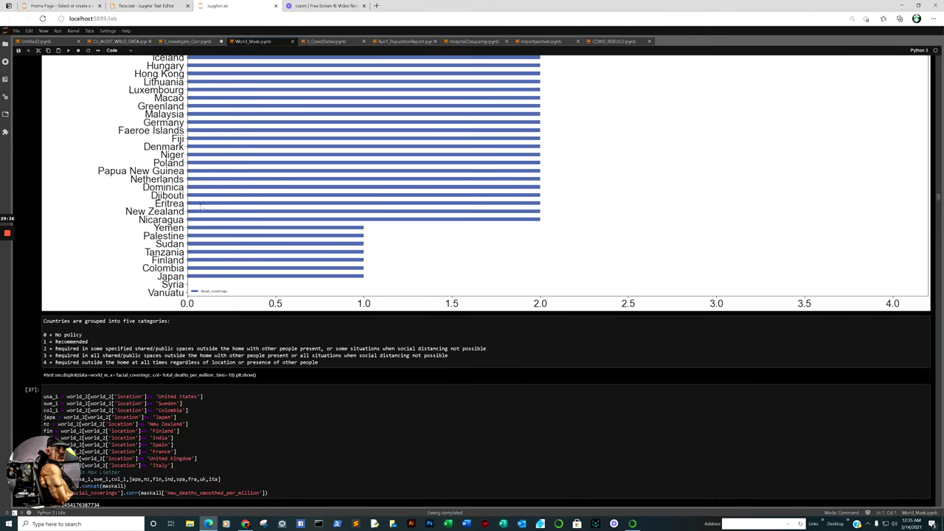
{"action": "scroll", "coordinate": [343, 263], "scroll_direction": "up", "scroll_amount": 5}
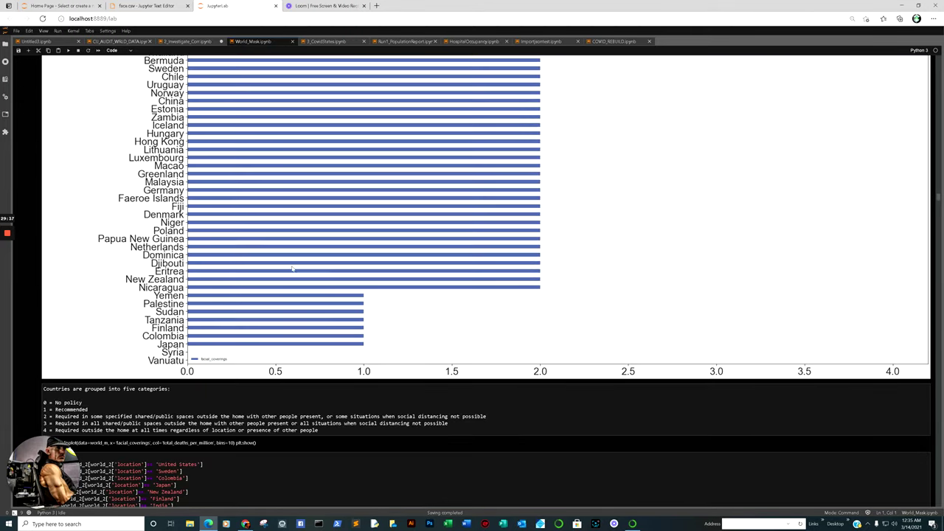
{"action": "scroll", "coordinate": [343, 263], "scroll_direction": "up", "scroll_amount": 8}
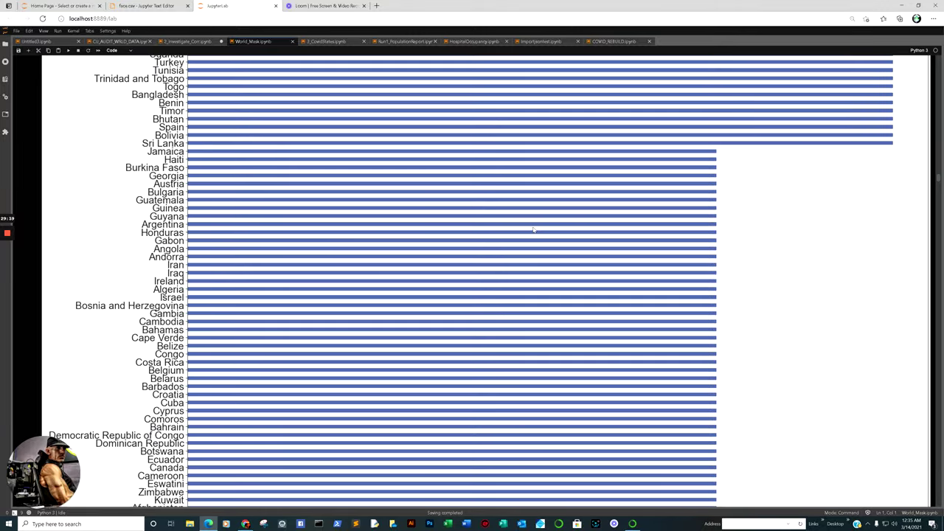
{"action": "scroll", "coordinate": [534, 229], "scroll_direction": "up", "scroll_amount": 10}
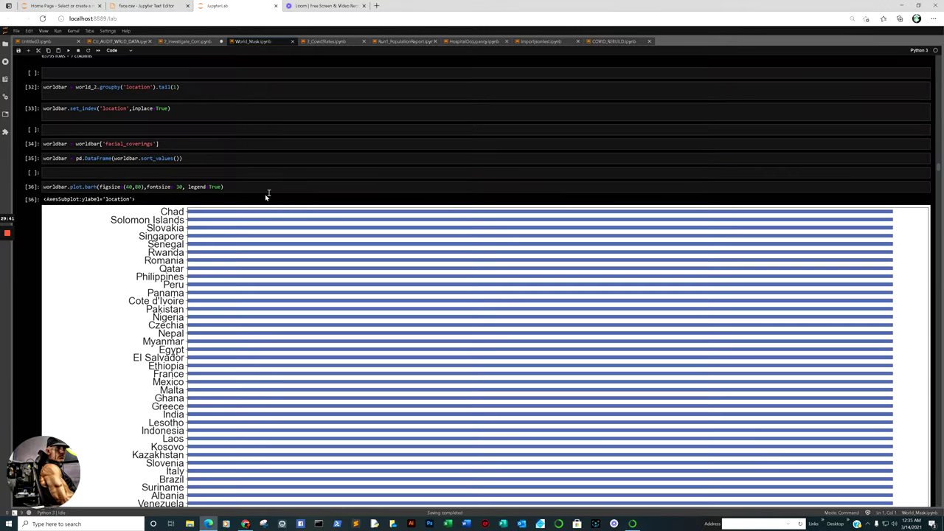
- Find the United States in the facial coverings bar chart and follow its bar to read its mask policy level
{"action": "scroll", "coordinate": [245, 232], "scroll_direction": "down", "scroll_amount": 3}
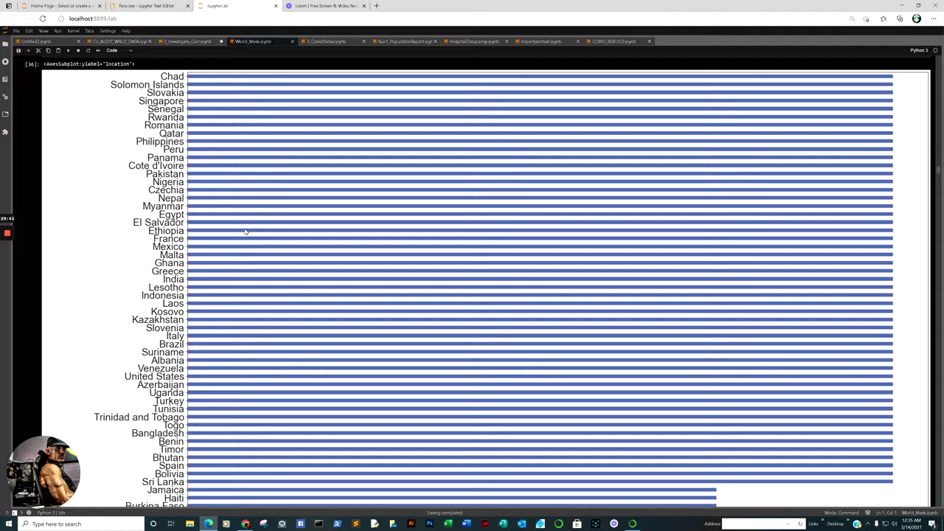
{"action": "scroll", "coordinate": [288, 260], "scroll_direction": "down", "scroll_amount": 15}
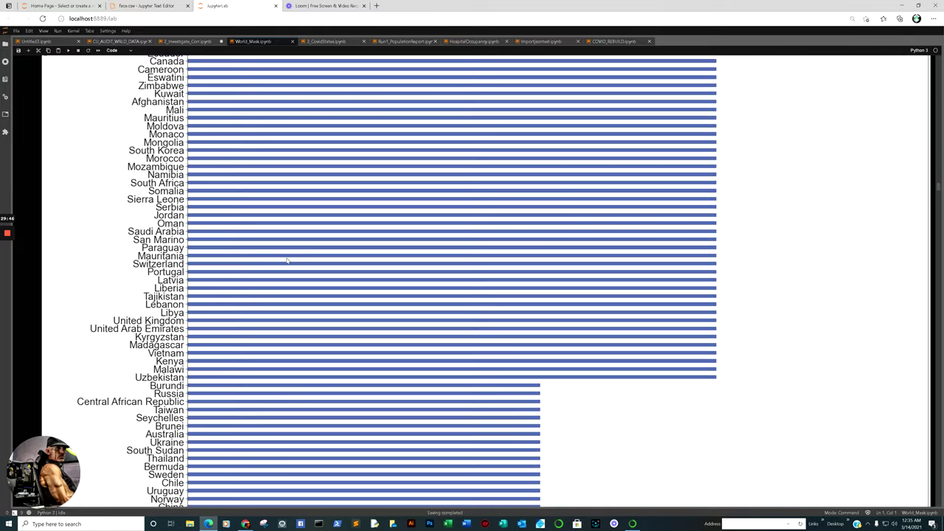
{"action": "scroll", "coordinate": [288, 260], "scroll_direction": "up", "scroll_amount": 6}
{"action": "scroll", "coordinate": [288, 261], "scroll_direction": "up", "scroll_amount": 6}
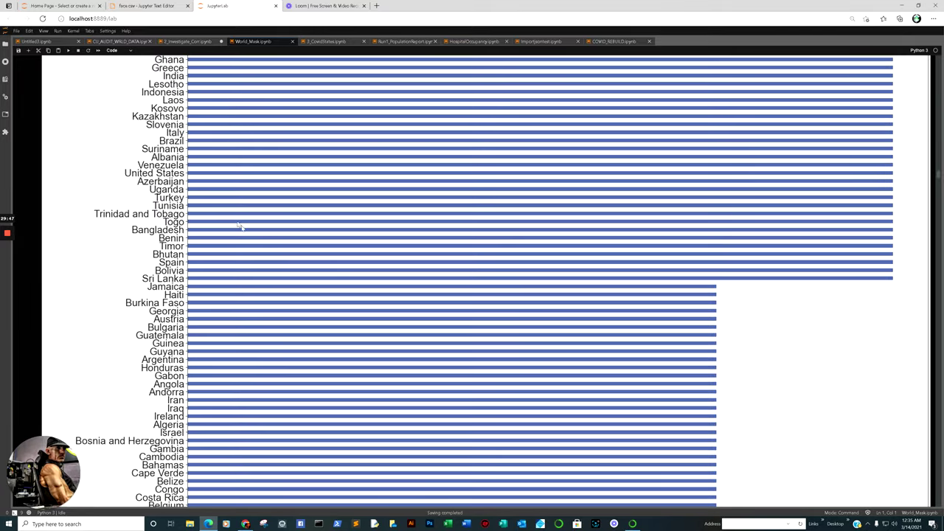
{"action": "left_click", "coordinate": [189, 176]}
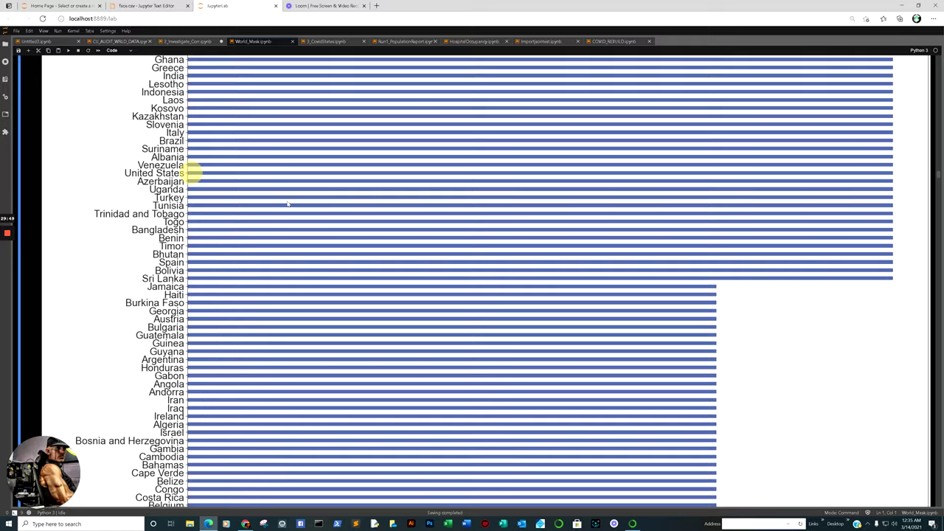
{"action": "left_click", "coordinate": [887, 174]}
{"action": "scroll", "coordinate": [464, 187], "scroll_direction": "up", "scroll_amount": 4}
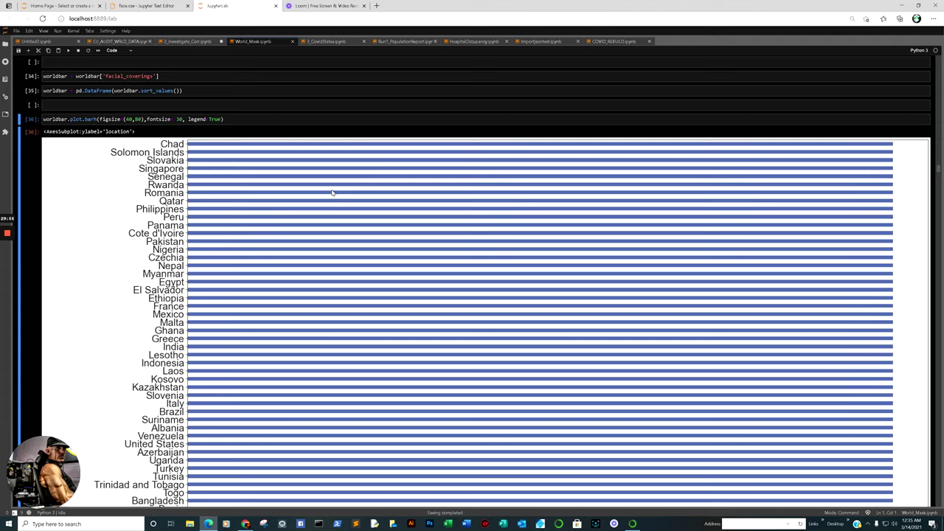
- Compare the countries with lower mask policy levels in the facial coverings chart, down to Sweden, Japan and Vanuatu
{"action": "scroll", "coordinate": [332, 192], "scroll_direction": "down", "scroll_amount": 1}
{"action": "scroll", "coordinate": [332, 193], "scroll_direction": "down", "scroll_amount": 3}
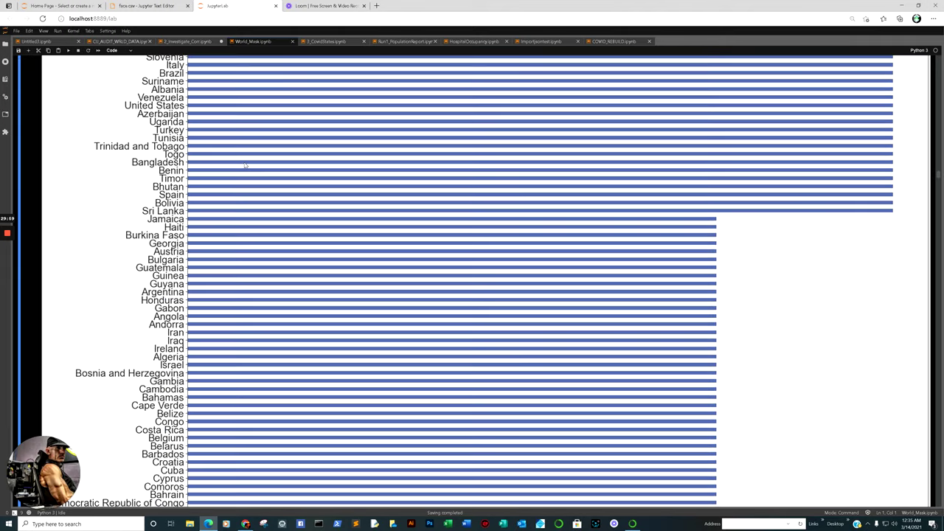
{"action": "scroll", "coordinate": [234, 159], "scroll_direction": "down", "scroll_amount": 4}
{"action": "scroll", "coordinate": [236, 165], "scroll_direction": "down", "scroll_amount": 8}
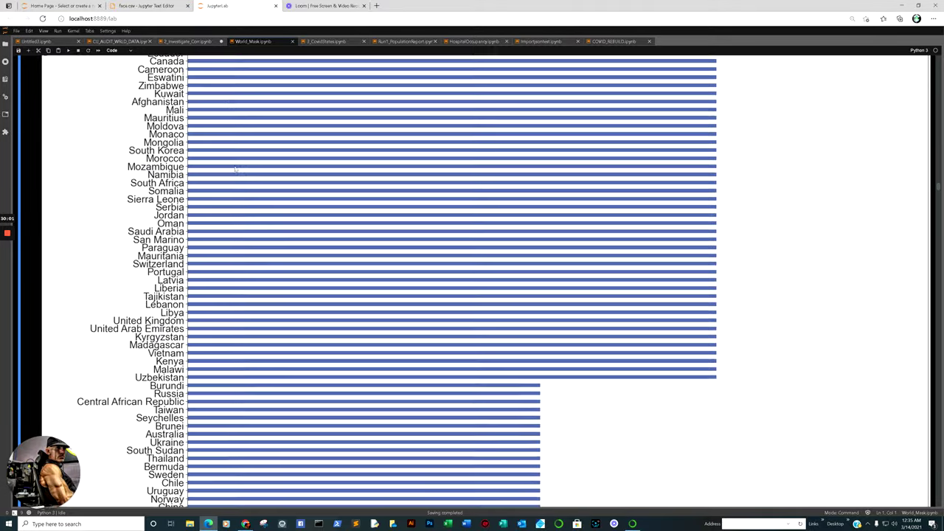
{"action": "scroll", "coordinate": [220, 216], "scroll_direction": "down", "scroll_amount": 4}
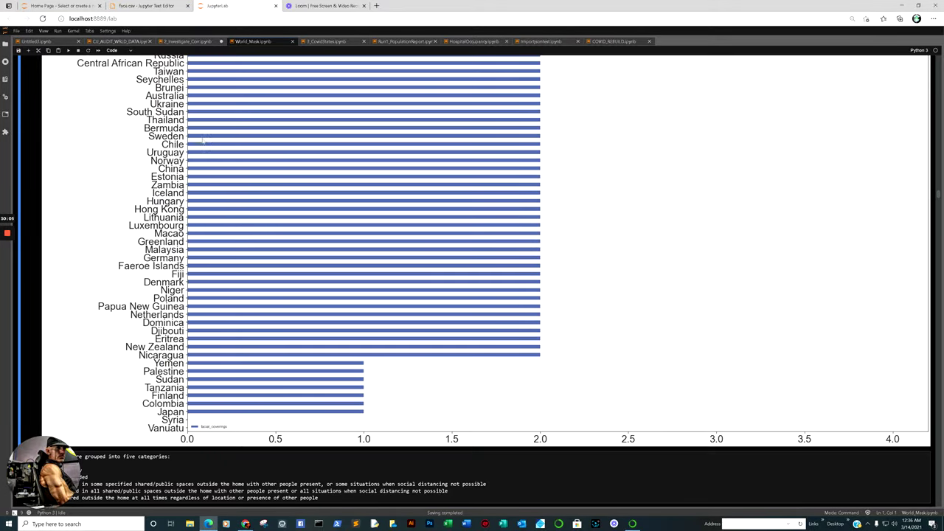
- Finish scanning the facial coverings chart and look over the United States graphs of mask level against deaths and cases per million
{"action": "scroll", "coordinate": [277, 223], "scroll_direction": "down", "scroll_amount": 1}
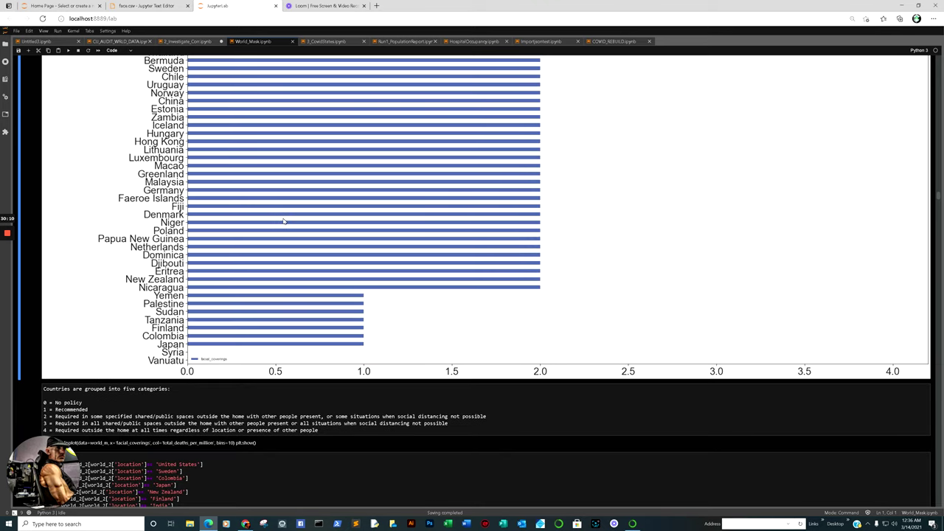
{"action": "scroll", "coordinate": [283, 221], "scroll_direction": "up", "scroll_amount": 2}
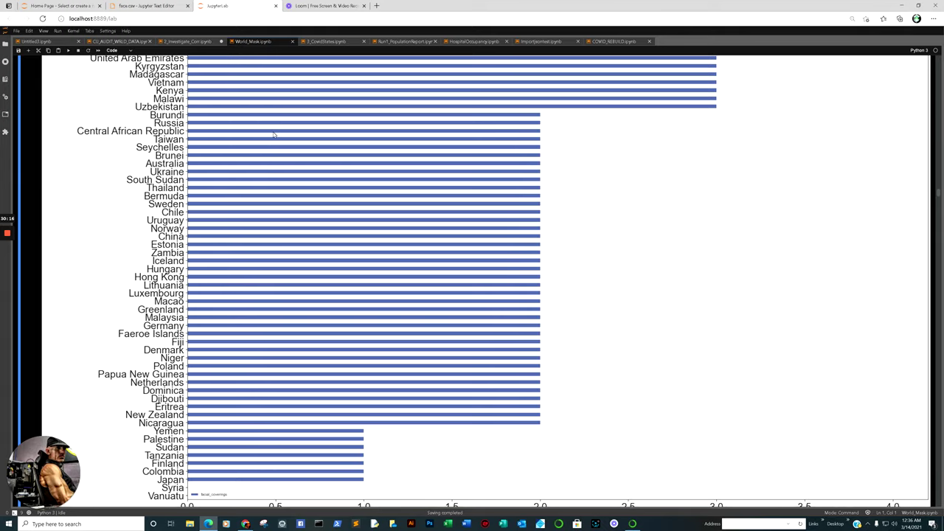
{"action": "scroll", "coordinate": [272, 135], "scroll_direction": "down", "scroll_amount": 10}
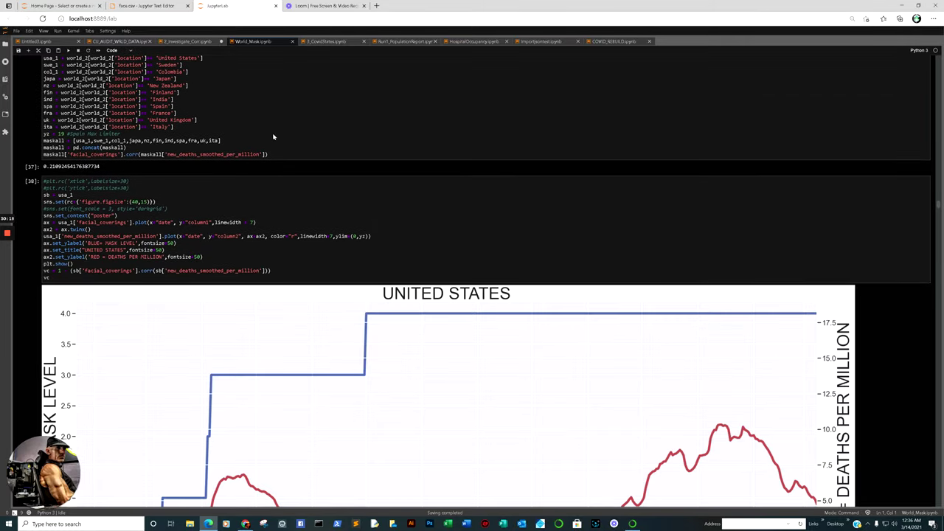
{"action": "scroll", "coordinate": [428, 234], "scroll_direction": "down", "scroll_amount": 3}
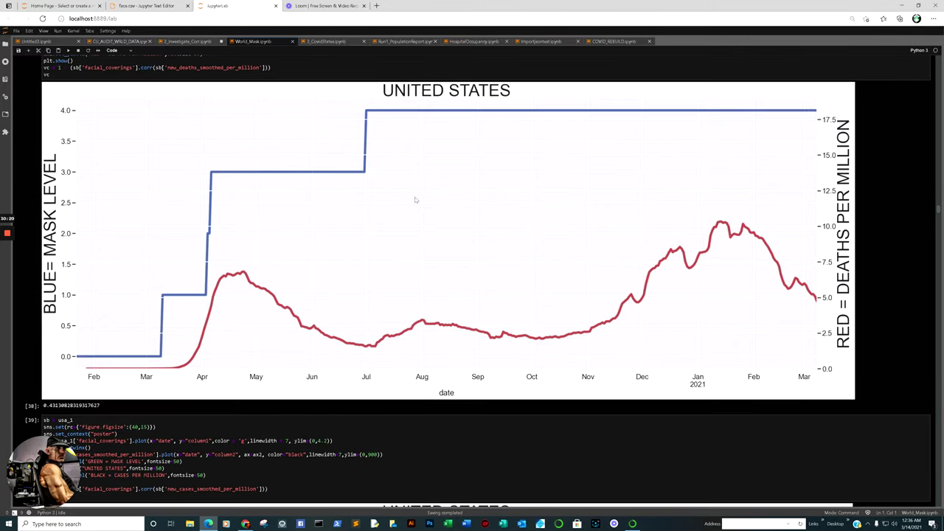
{"action": "scroll", "coordinate": [788, 246], "scroll_direction": "up", "scroll_amount": 1}
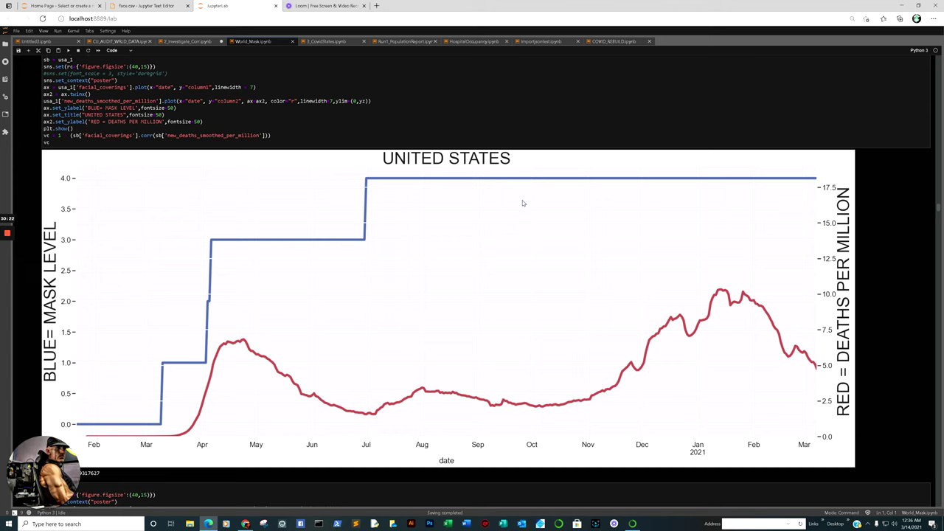
{"action": "scroll", "coordinate": [673, 264], "scroll_direction": "down", "scroll_amount": 5}
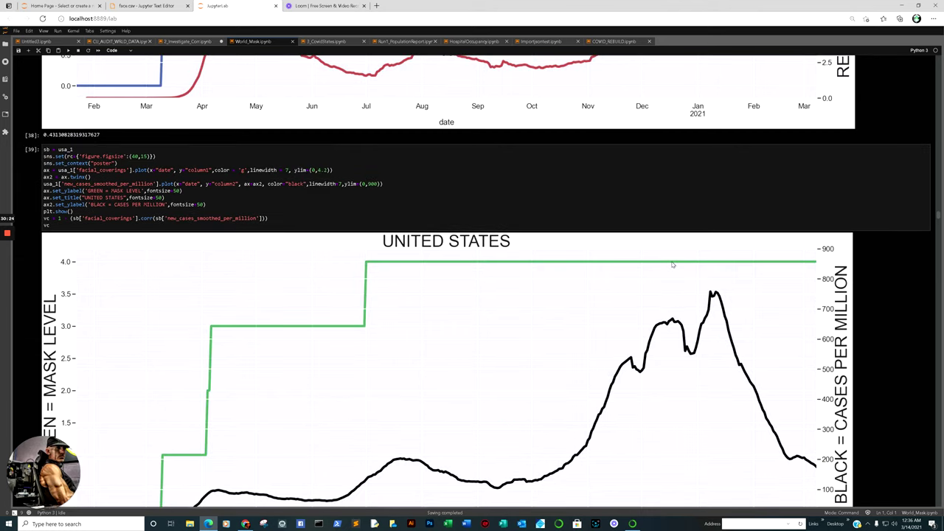
{"action": "scroll", "coordinate": [672, 264], "scroll_direction": "down", "scroll_amount": 10}
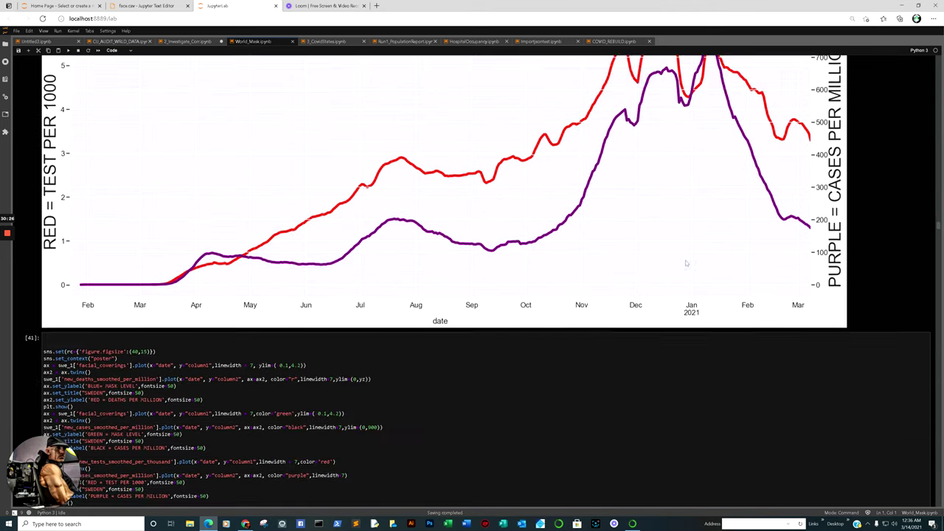
- Examine Sweden's graphs of mask level against deaths and cases per million, plus its tests per 1000 against cases
{"action": "scroll", "coordinate": [686, 263], "scroll_direction": "down", "scroll_amount": 6}
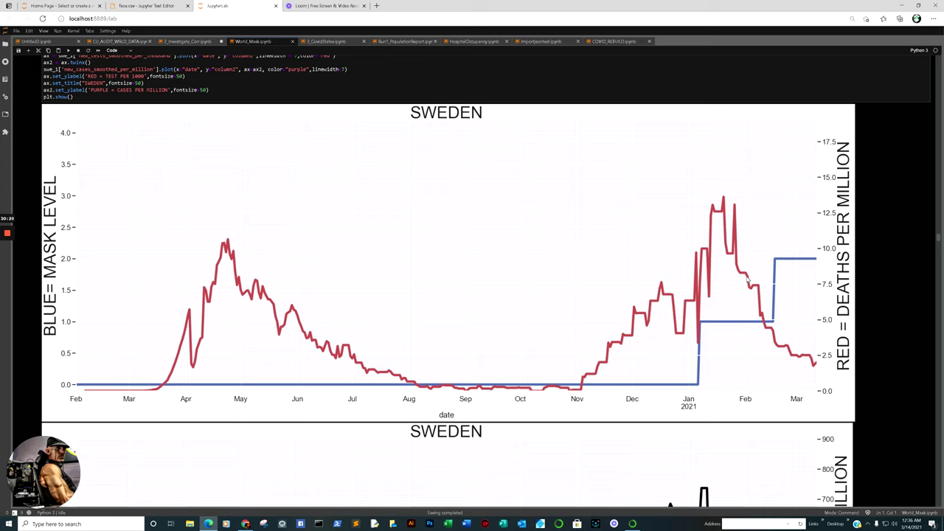
{"action": "scroll", "coordinate": [824, 301], "scroll_direction": "down", "scroll_amount": 1}
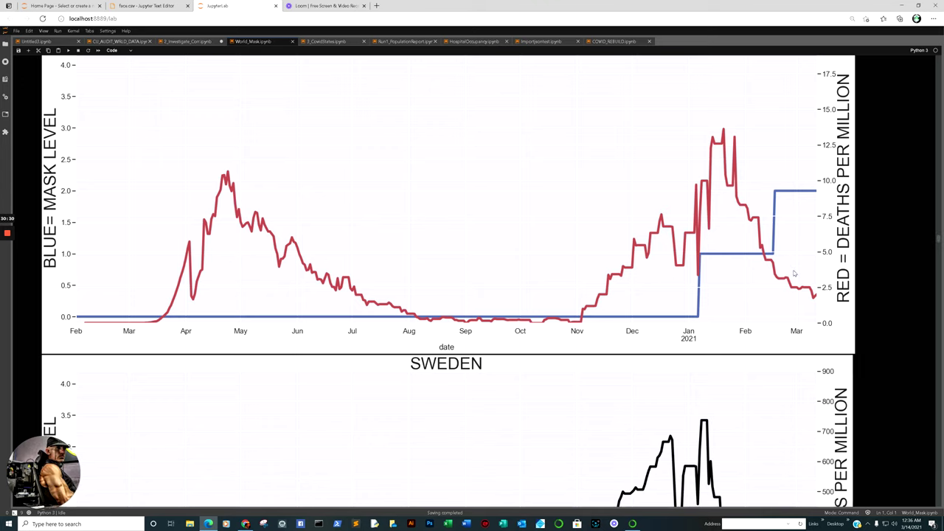
{"action": "left_click", "coordinate": [793, 194]}
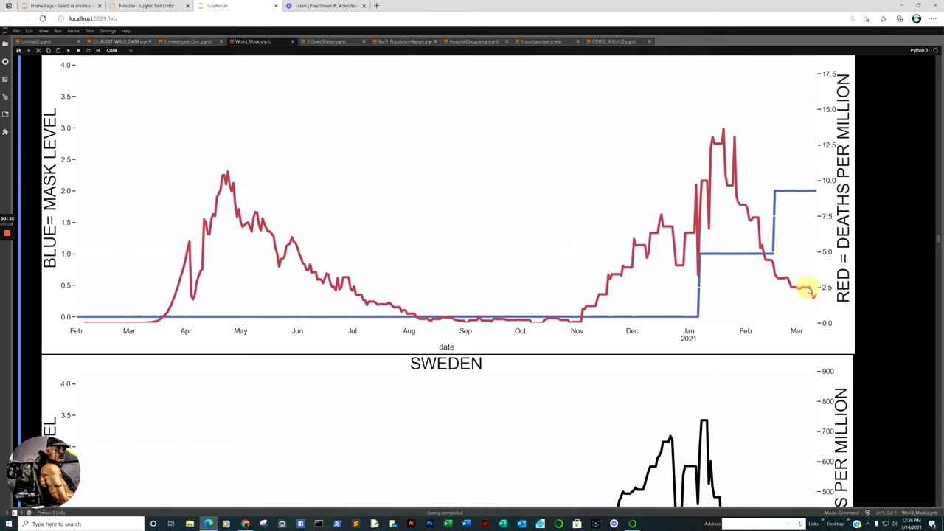
{"action": "scroll", "coordinate": [808, 292], "scroll_direction": "up", "scroll_amount": 6}
{"action": "scroll", "coordinate": [803, 288], "scroll_direction": "down", "scroll_amount": 6}
{"action": "scroll", "coordinate": [802, 292], "scroll_direction": "down", "scroll_amount": 3}
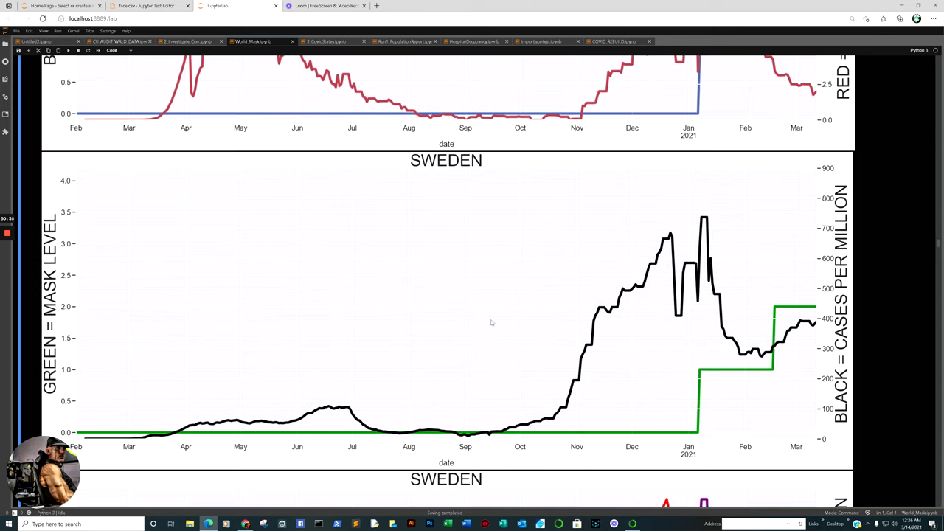
{"action": "left_click", "coordinate": [801, 313]}
{"action": "scroll", "coordinate": [755, 364], "scroll_direction": "down", "scroll_amount": 3}
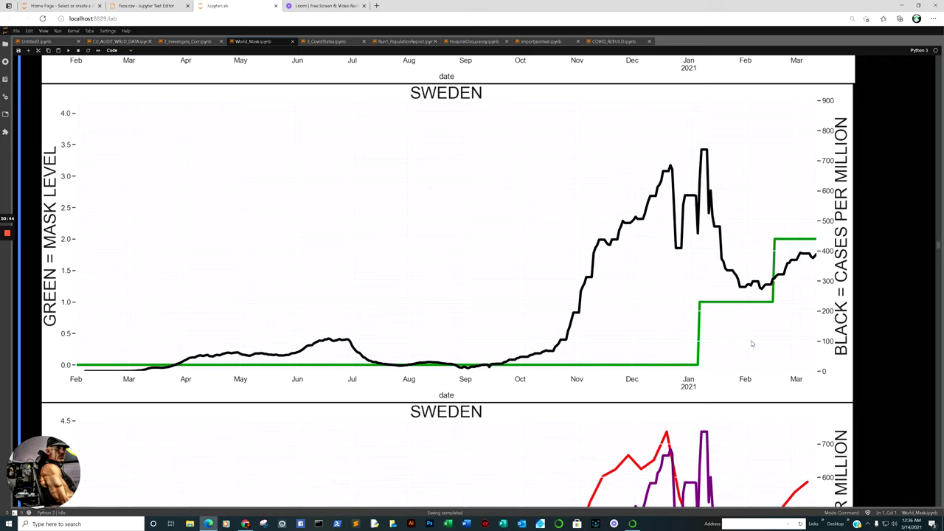
{"action": "scroll", "coordinate": [783, 362], "scroll_direction": "down", "scroll_amount": 3}
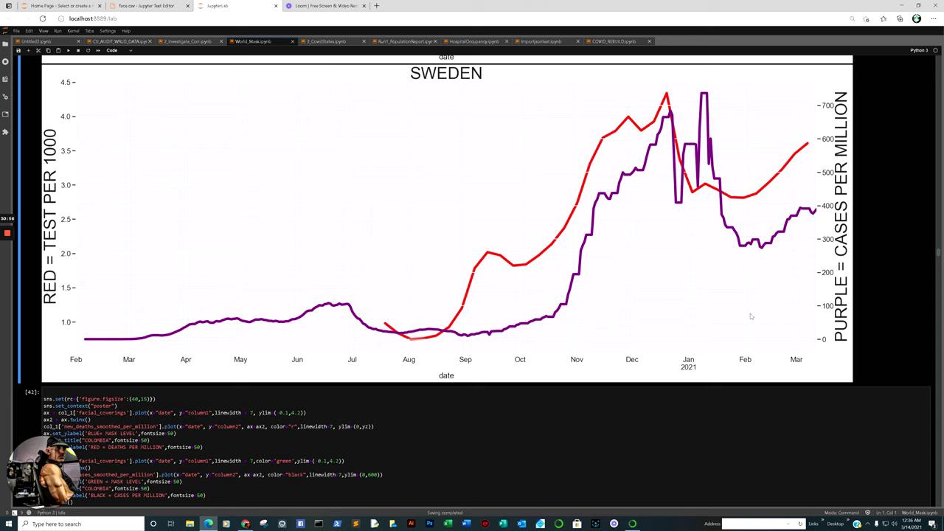
- Compare Sweden's case, death and testing curves around its mask level increases in January and February 2021
{"action": "scroll", "coordinate": [745, 337], "scroll_direction": "up", "scroll_amount": 4}
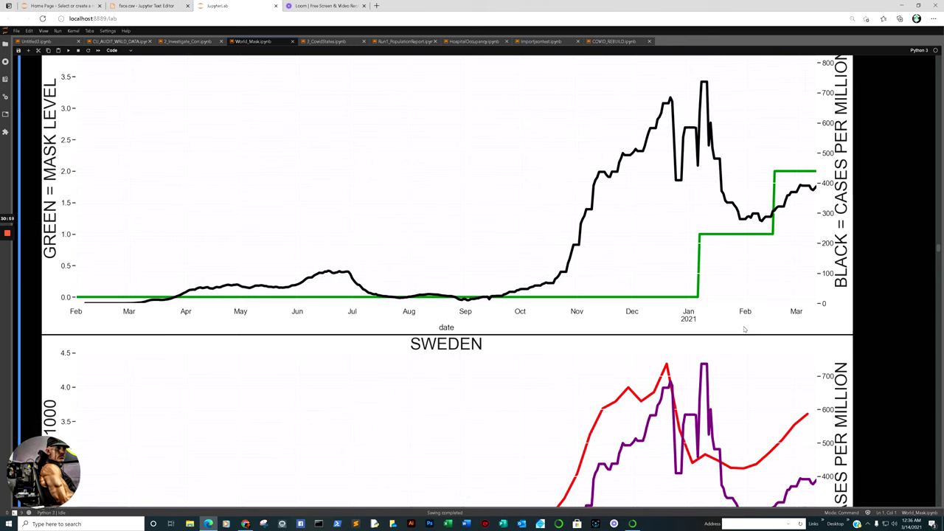
{"action": "scroll", "coordinate": [743, 328], "scroll_direction": "up", "scroll_amount": 3}
{"action": "scroll", "coordinate": [730, 317], "scroll_direction": "down", "scroll_amount": 2}
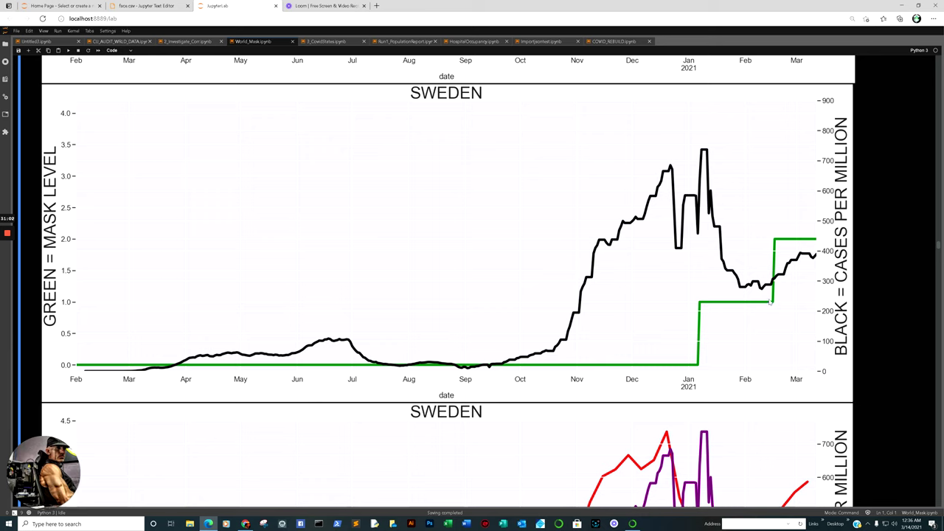
{"action": "scroll", "coordinate": [770, 276], "scroll_direction": "up", "scroll_amount": 1}
{"action": "scroll", "coordinate": [770, 275], "scroll_direction": "up", "scroll_amount": 3}
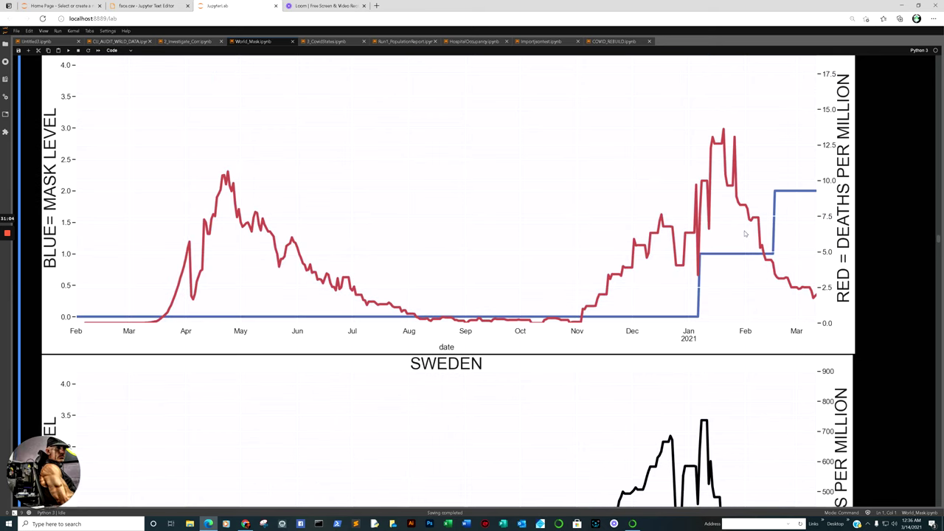
{"action": "scroll", "coordinate": [744, 233], "scroll_direction": "down", "scroll_amount": 1}
{"action": "scroll", "coordinate": [750, 193], "scroll_direction": "down", "scroll_amount": 8}
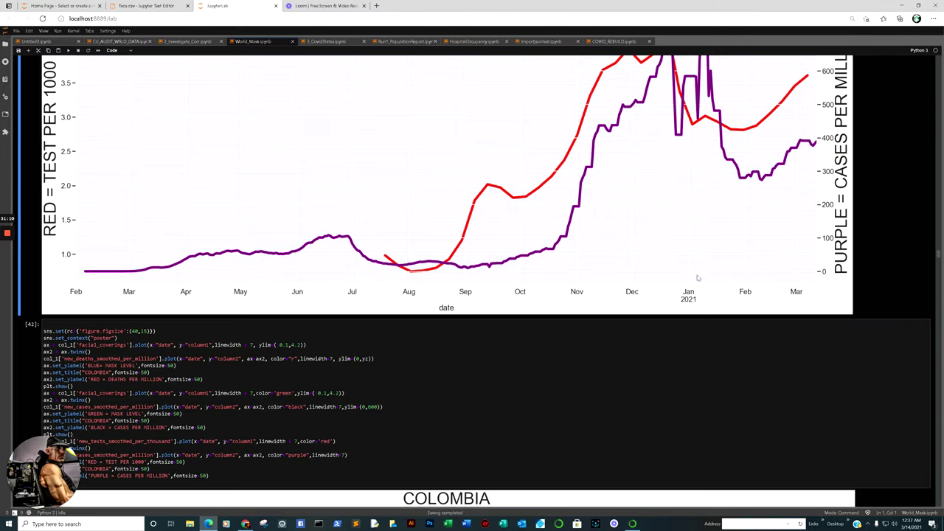
{"action": "scroll", "coordinate": [700, 265], "scroll_direction": "up", "scroll_amount": 3}
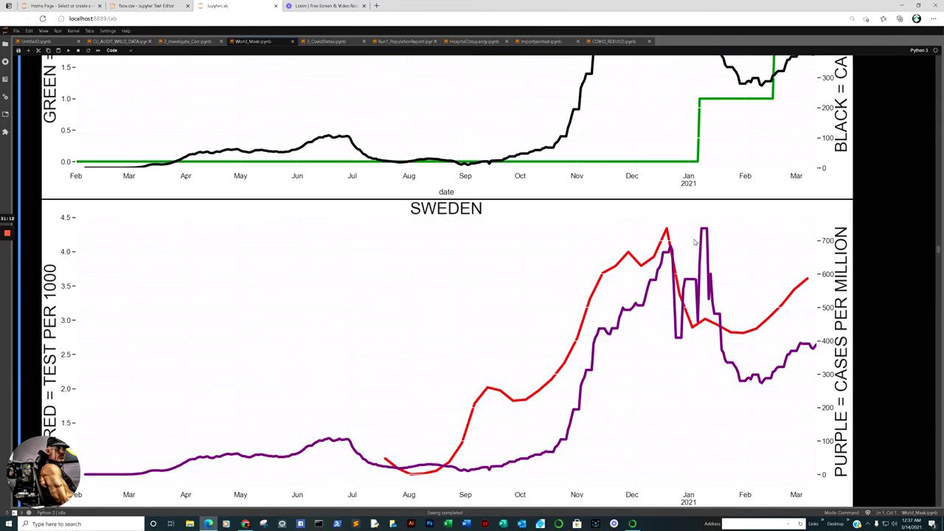
{"action": "scroll", "coordinate": [695, 242], "scroll_direction": "up", "scroll_amount": 1}
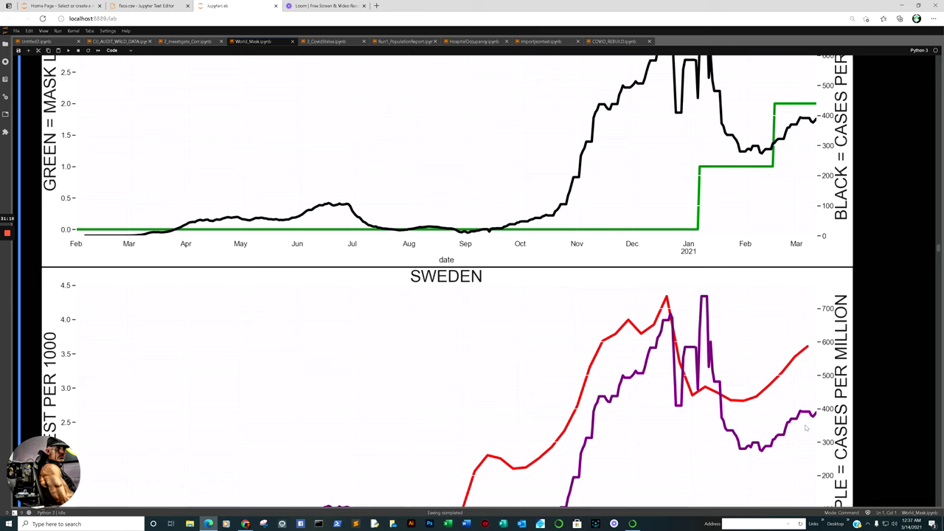
- Look past the Colombia graph to Japan's mask level and deaths, and compare Japan's tests per 1000 with its cases
{"action": "scroll", "coordinate": [798, 410], "scroll_direction": "down", "scroll_amount": 15}
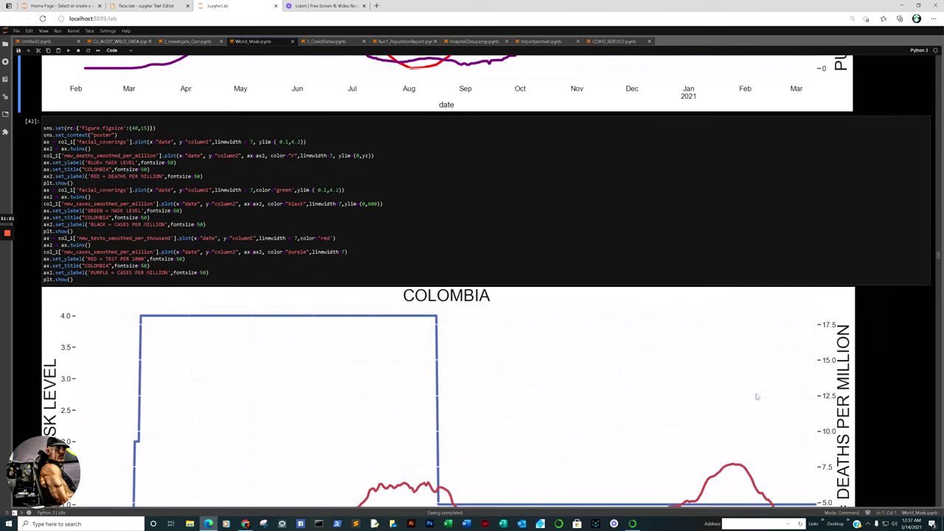
{"action": "scroll", "coordinate": [704, 352], "scroll_direction": "down", "scroll_amount": 15}
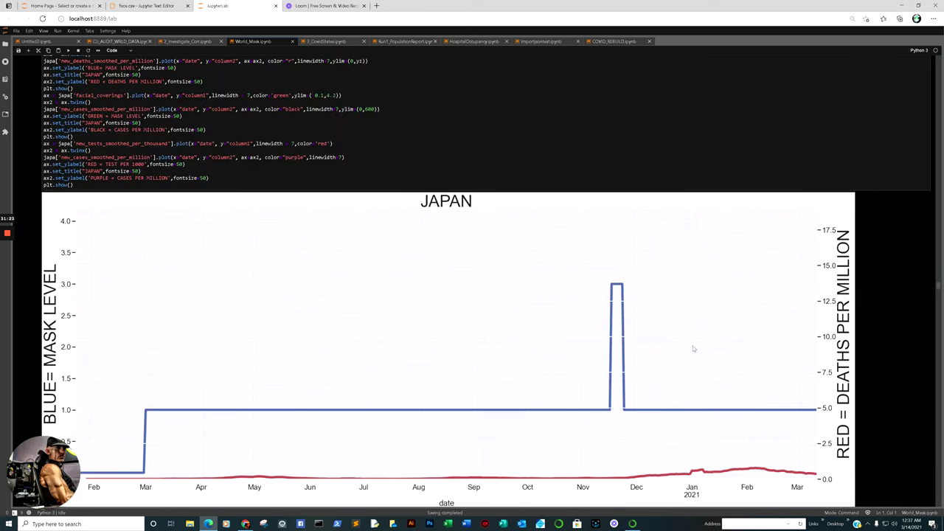
{"action": "scroll", "coordinate": [709, 238], "scroll_direction": "down", "scroll_amount": 10}
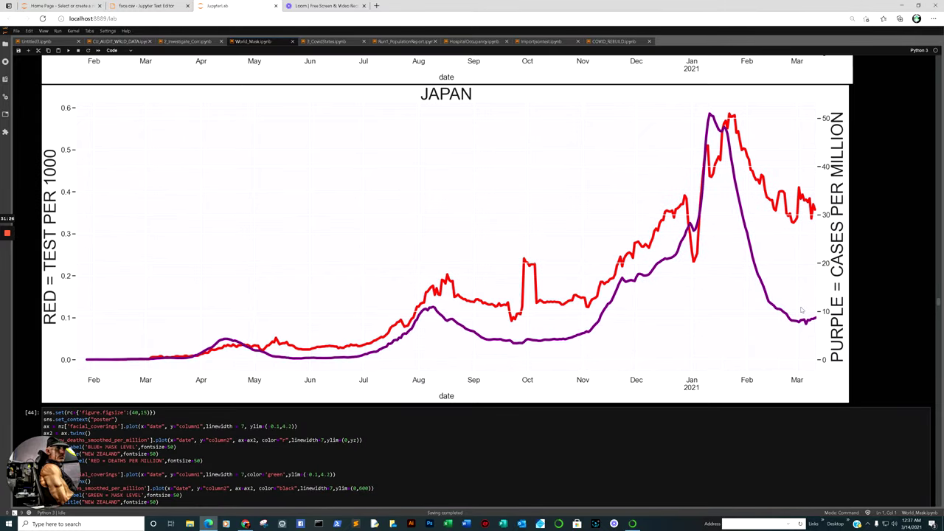
{"action": "left_click", "coordinate": [793, 218]}
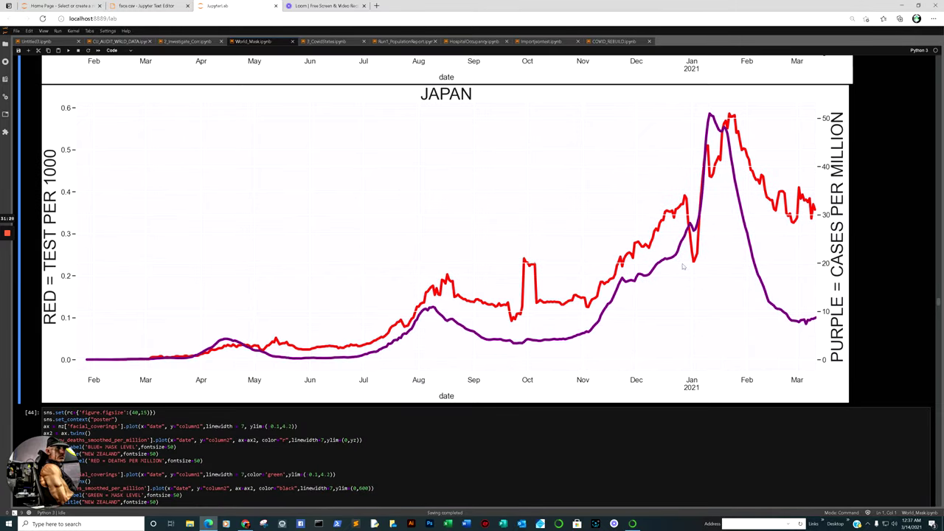
{"action": "left_click", "coordinate": [794, 321]}
- Review the New Zealand mask level and testing graphs, and compare Finland's tests per 1000 with its cases per million
{"action": "scroll", "coordinate": [789, 319], "scroll_direction": "down", "scroll_amount": 5}
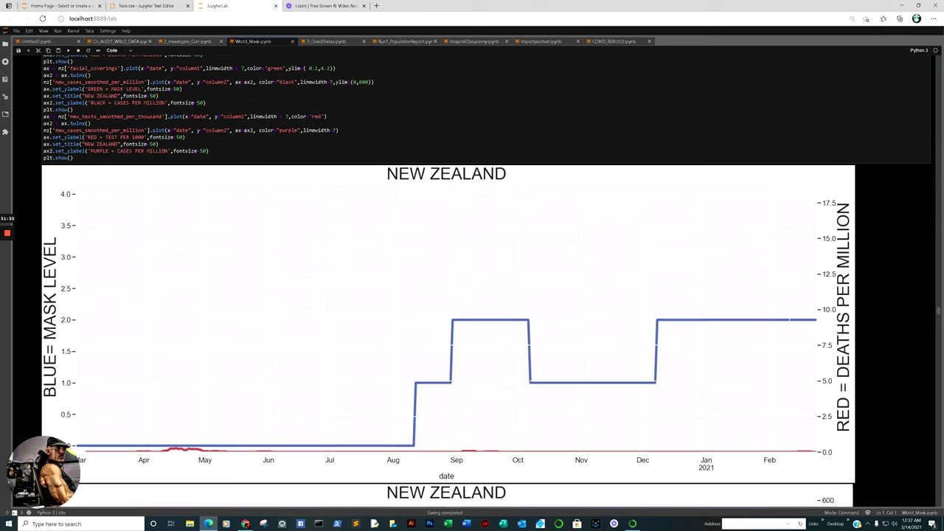
{"action": "scroll", "coordinate": [794, 318], "scroll_direction": "down", "scroll_amount": 10}
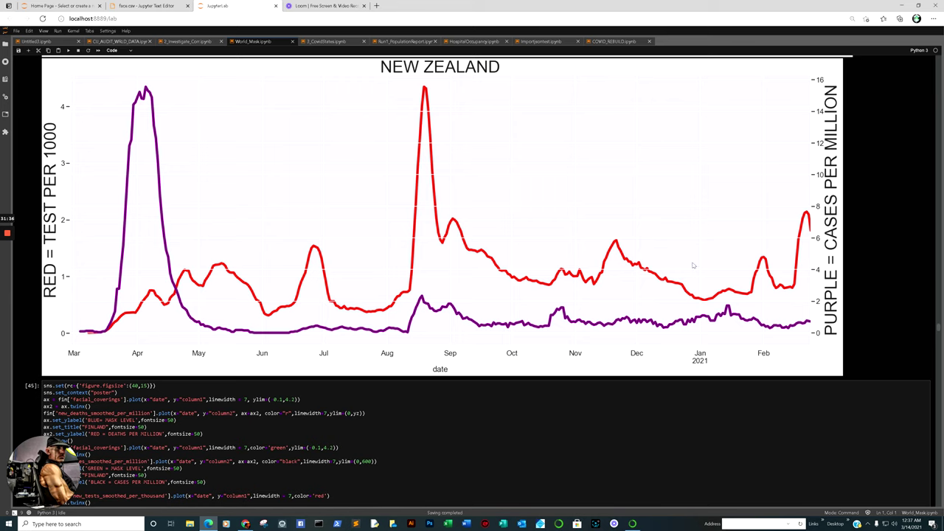
{"action": "scroll", "coordinate": [694, 266], "scroll_direction": "down", "scroll_amount": 15}
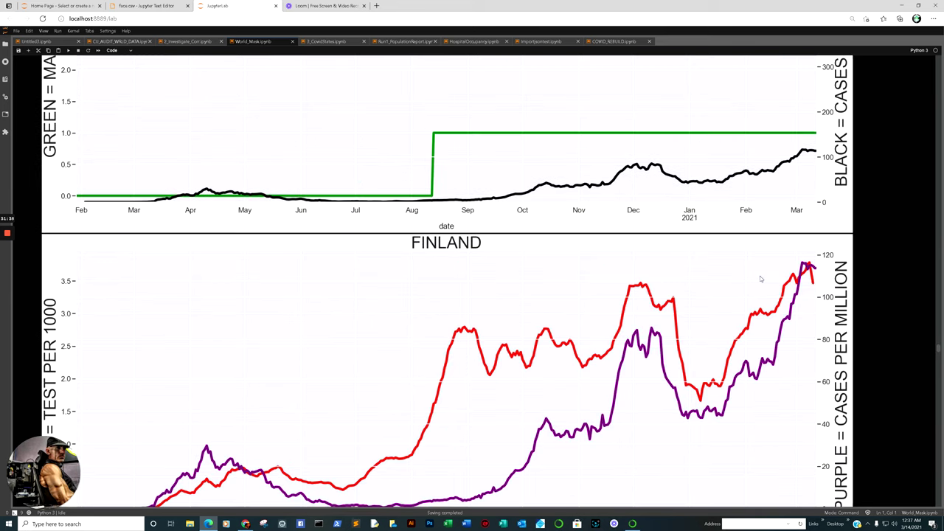
{"action": "left_click", "coordinate": [769, 308]}
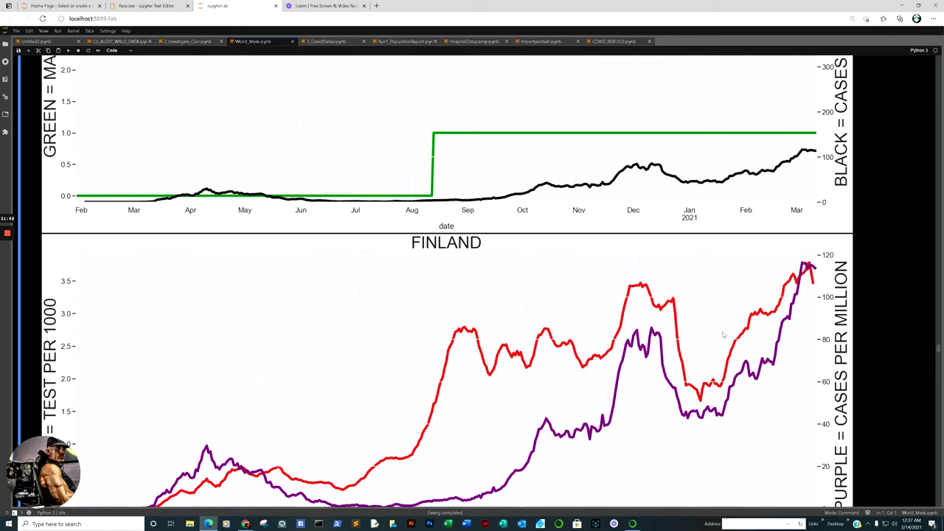
{"action": "scroll", "coordinate": [798, 290], "scroll_direction": "down", "scroll_amount": 1}
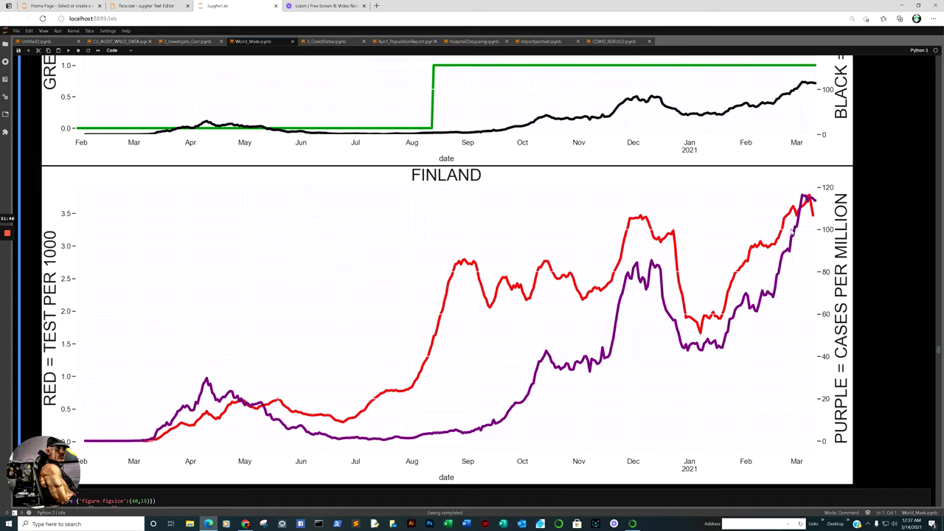
- Examine India's graphs of mask level against deaths and cases, and compare its recent tests per 1000 with cases per million
{"action": "scroll", "coordinate": [792, 231], "scroll_direction": "down", "scroll_amount": 15}
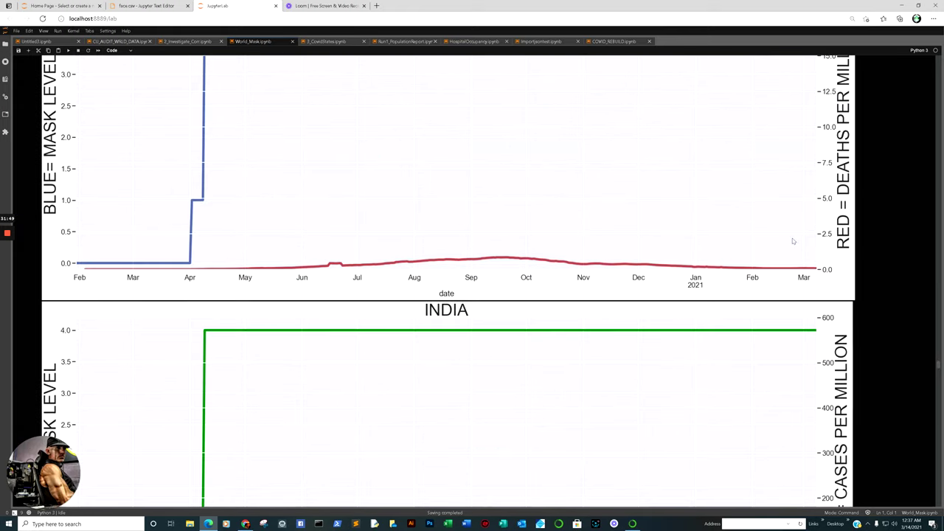
{"action": "scroll", "coordinate": [789, 240], "scroll_direction": "up", "scroll_amount": 4}
{"action": "scroll", "coordinate": [786, 239], "scroll_direction": "down", "scroll_amount": 2}
{"action": "scroll", "coordinate": [787, 239], "scroll_direction": "down", "scroll_amount": 3}
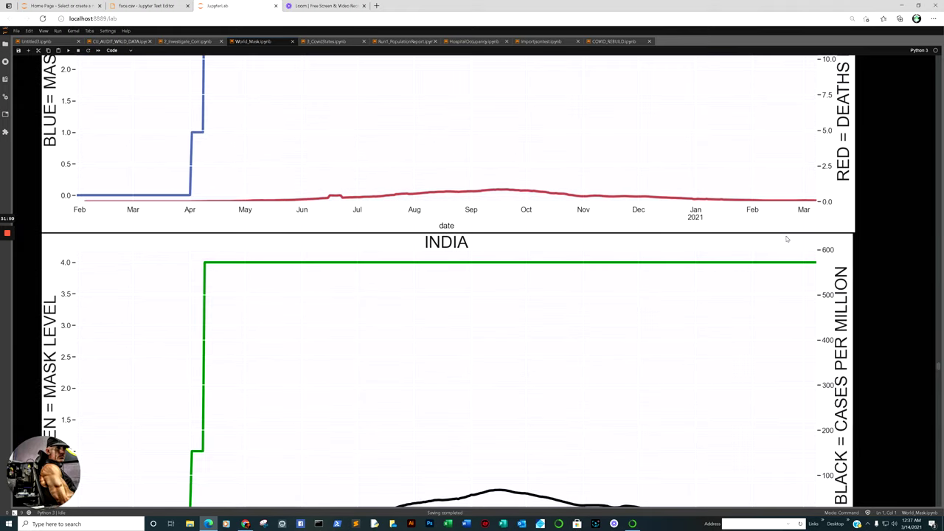
{"action": "scroll", "coordinate": [787, 238], "scroll_direction": "down", "scroll_amount": 6}
{"action": "scroll", "coordinate": [767, 238], "scroll_direction": "down", "scroll_amount": 2}
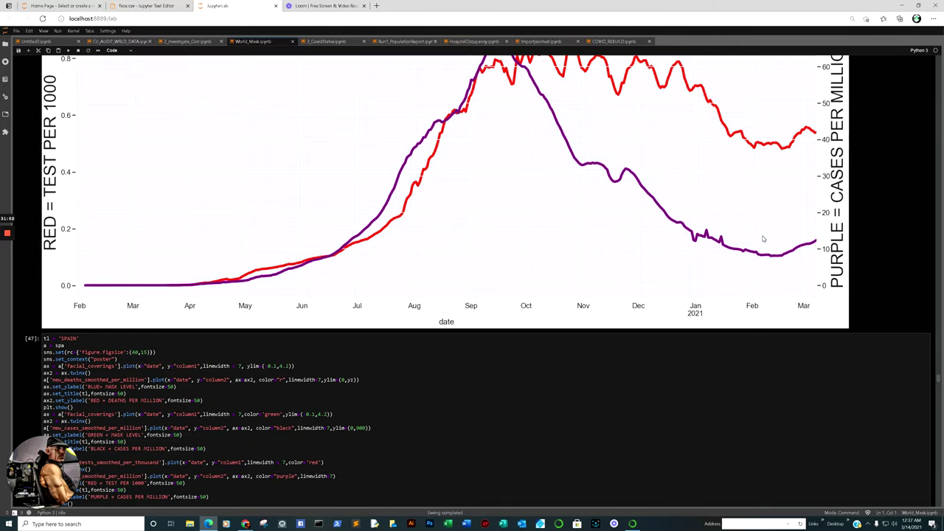
{"action": "scroll", "coordinate": [764, 238], "scroll_direction": "up", "scroll_amount": 2}
{"action": "left_click", "coordinate": [808, 202]}
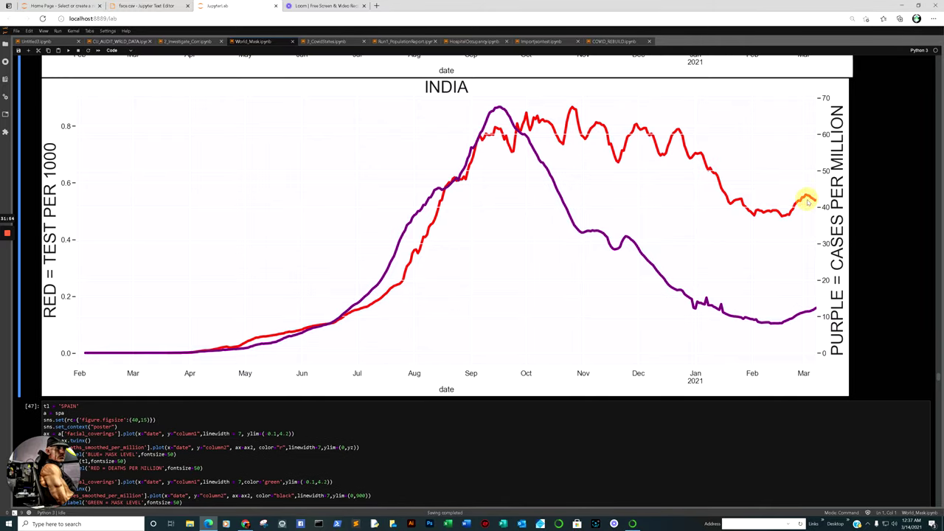
{"action": "left_click", "coordinate": [809, 308]}
- Look at Spain's graph of mask level against deaths per million
{"action": "scroll", "coordinate": [802, 219], "scroll_direction": "down", "scroll_amount": 5}
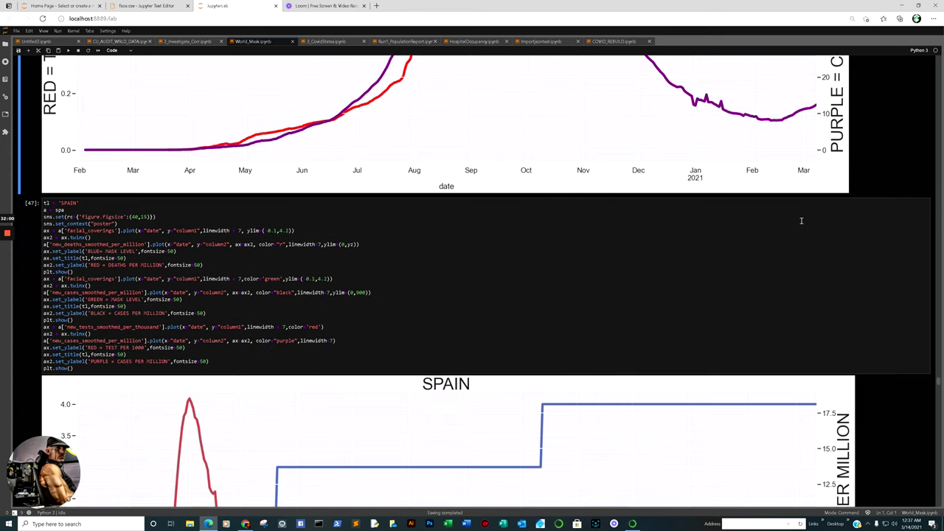
{"action": "scroll", "coordinate": [797, 220], "scroll_direction": "down", "scroll_amount": 3}
{"action": "scroll", "coordinate": [789, 220], "scroll_direction": "down", "scroll_amount": 3}
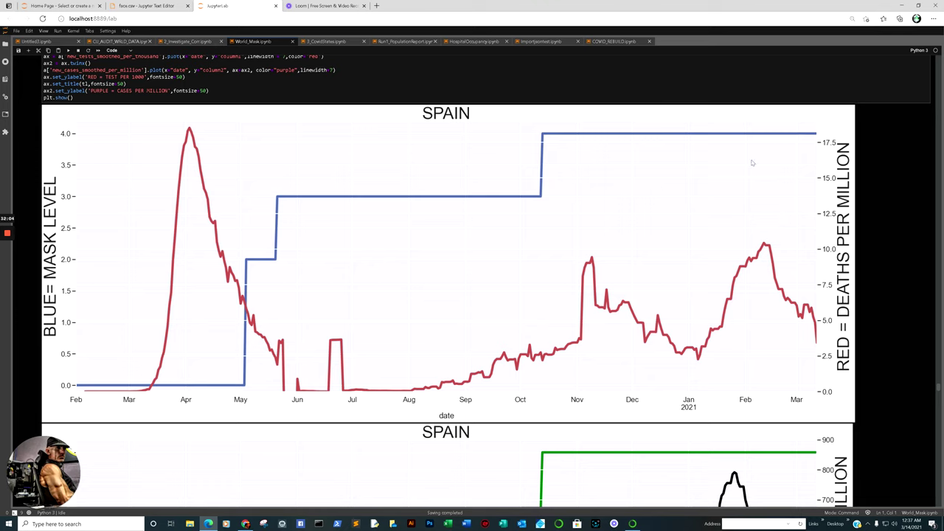
- Review Spain's charts of mask level against deaths and cases, and of tests against cases
{"action": "left_click", "coordinate": [806, 137]}
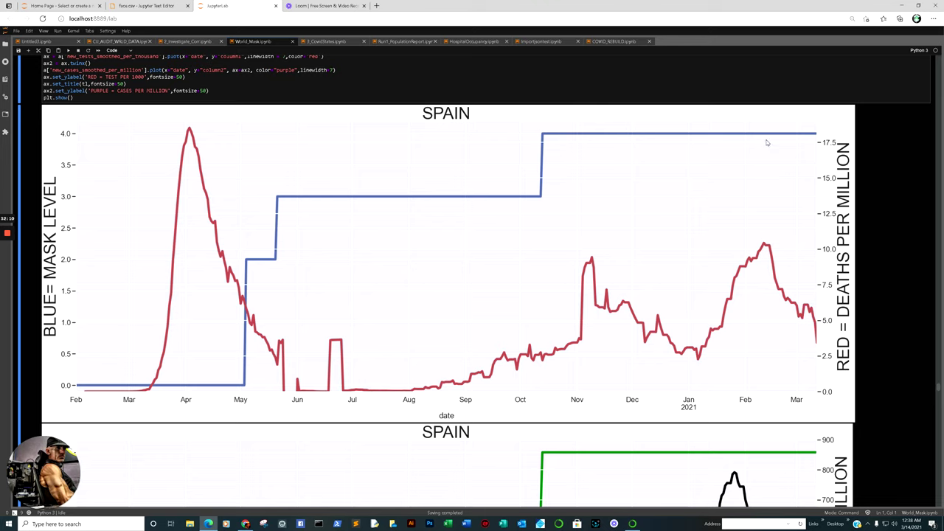
{"action": "scroll", "coordinate": [772, 147], "scroll_direction": "down", "scroll_amount": 4}
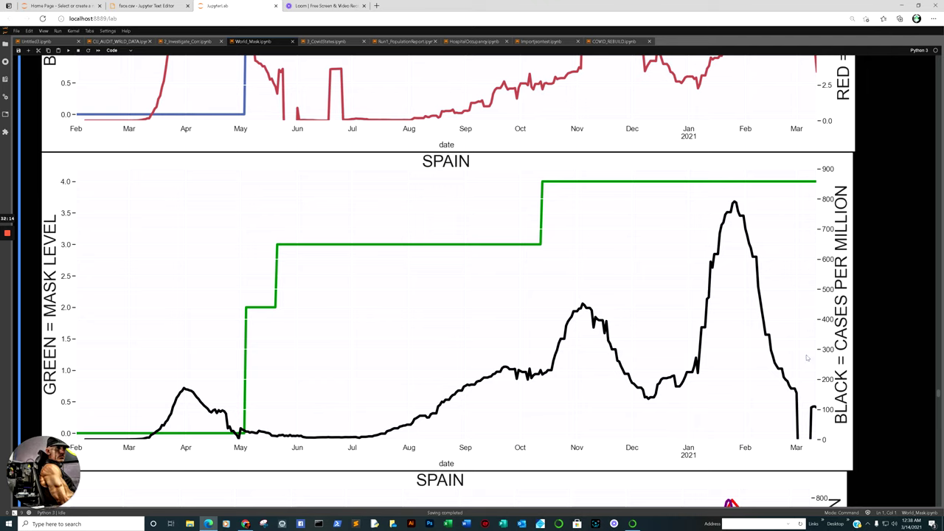
{"action": "scroll", "coordinate": [793, 342], "scroll_direction": "down", "scroll_amount": 1}
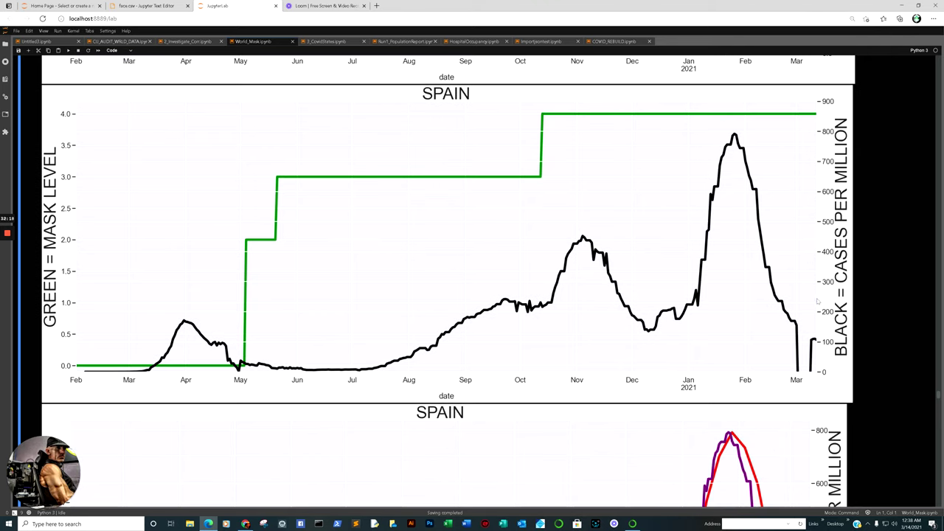
{"action": "scroll", "coordinate": [817, 302], "scroll_direction": "down", "scroll_amount": 2}
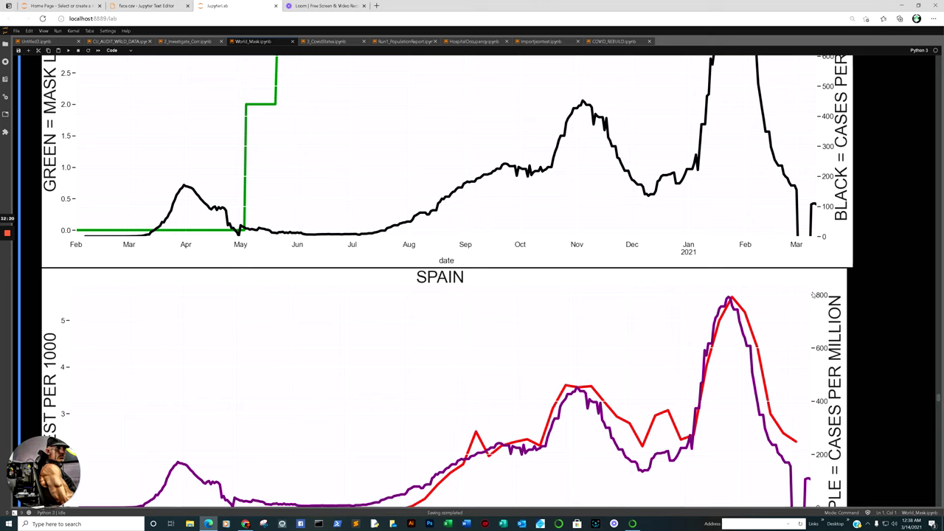
{"action": "scroll", "coordinate": [806, 287], "scroll_direction": "down", "scroll_amount": 2}
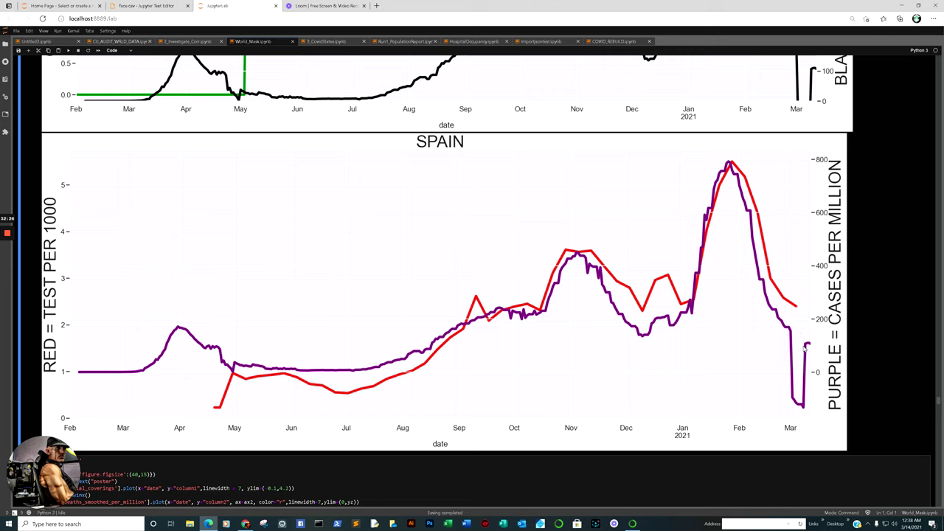
{"action": "scroll", "coordinate": [806, 350], "scroll_direction": "down", "scroll_amount": 1}
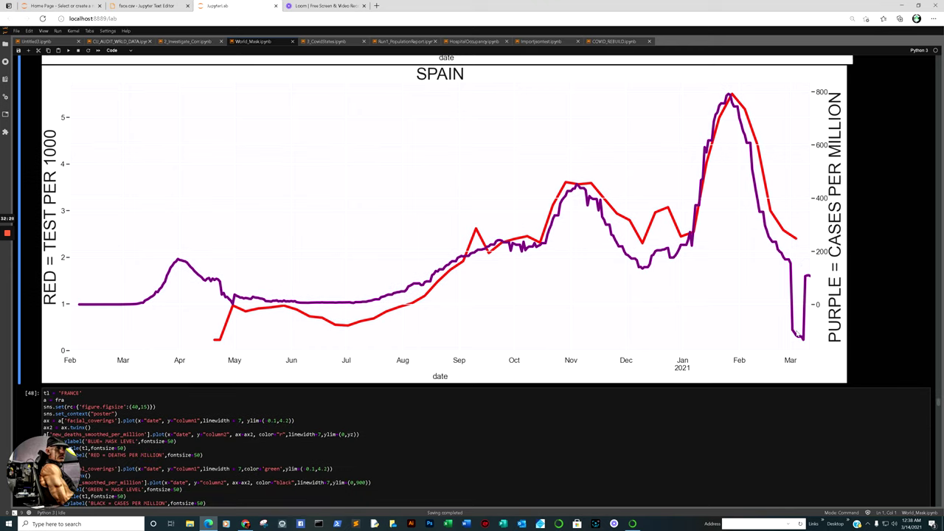
- Review the mask level, deaths, cases and testing charts for France and the United Kingdom
{"action": "scroll", "coordinate": [798, 335], "scroll_direction": "down", "scroll_amount": 8}
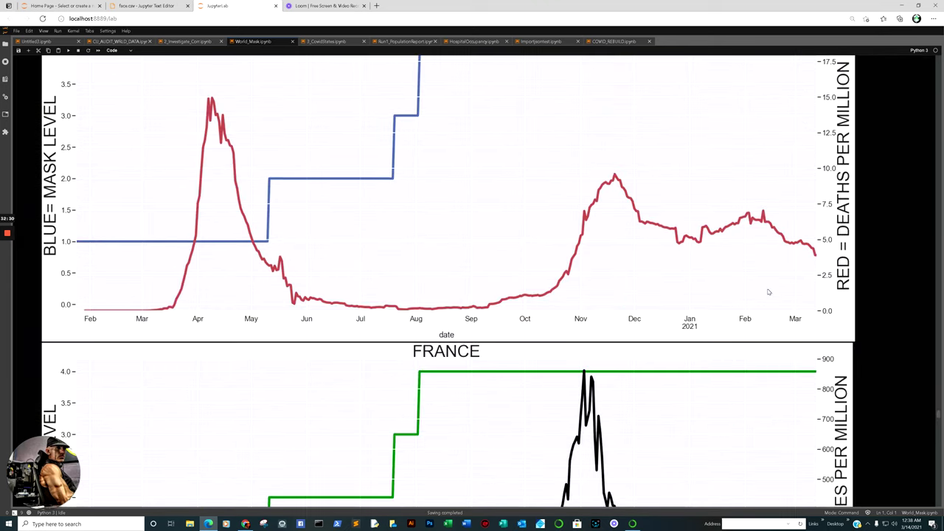
{"action": "scroll", "coordinate": [768, 292], "scroll_direction": "down", "scroll_amount": 9}
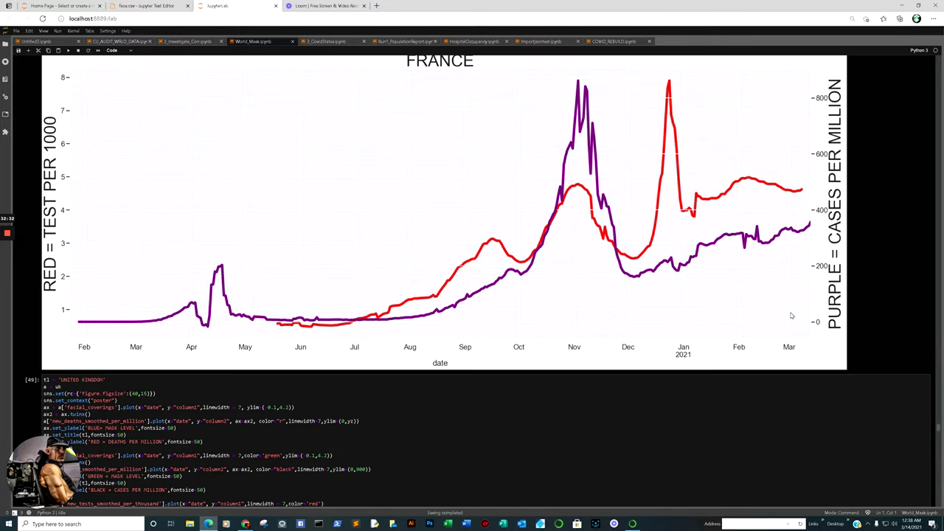
{"action": "scroll", "coordinate": [791, 316], "scroll_direction": "down", "scroll_amount": 5}
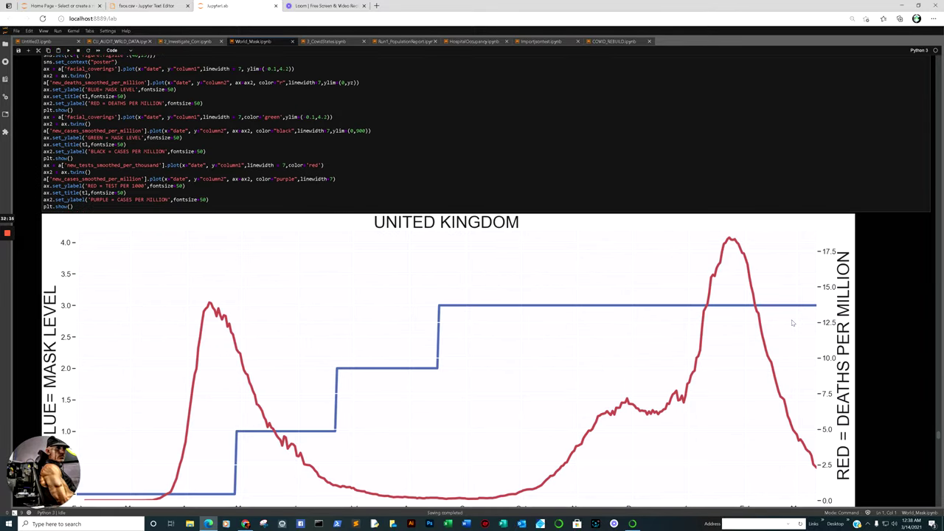
{"action": "scroll", "coordinate": [793, 323], "scroll_direction": "down", "scroll_amount": 1}
{"action": "left_click", "coordinate": [802, 243]}
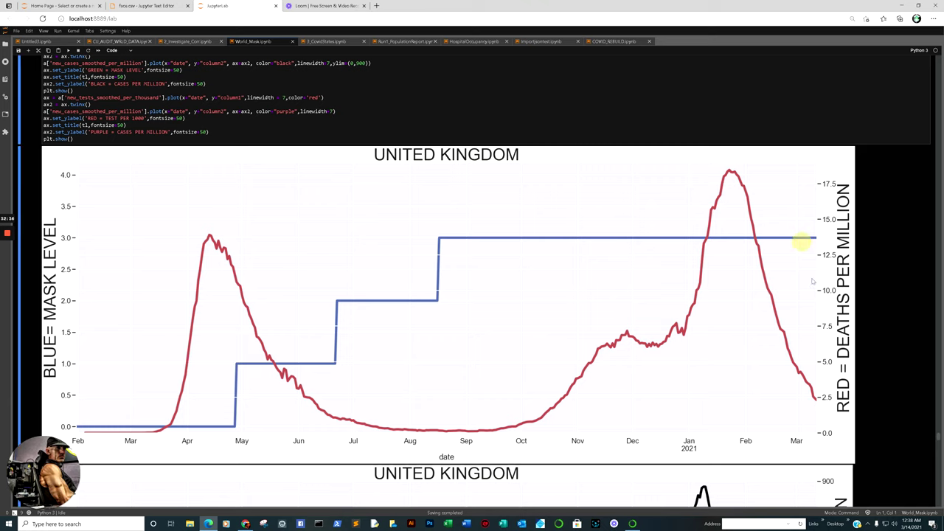
{"action": "scroll", "coordinate": [811, 380], "scroll_direction": "down", "scroll_amount": 4}
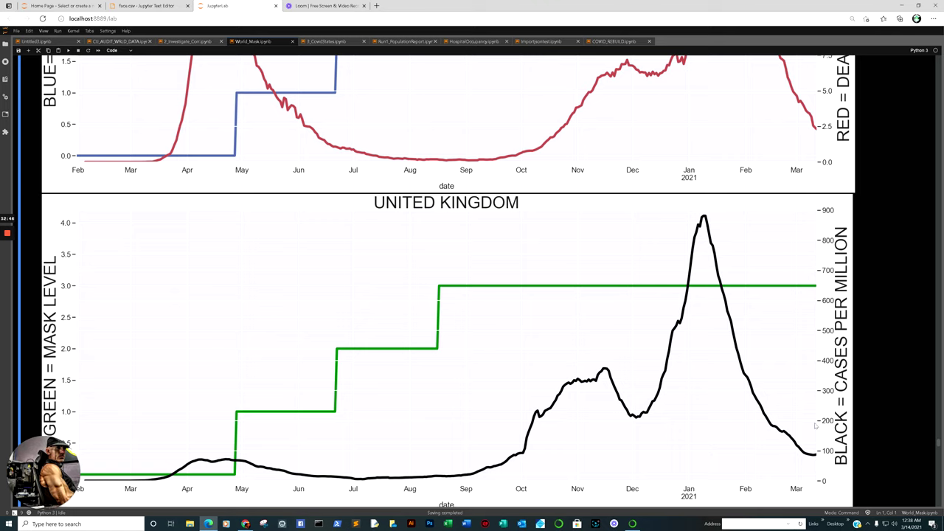
{"action": "scroll", "coordinate": [807, 448], "scroll_direction": "down", "scroll_amount": 4}
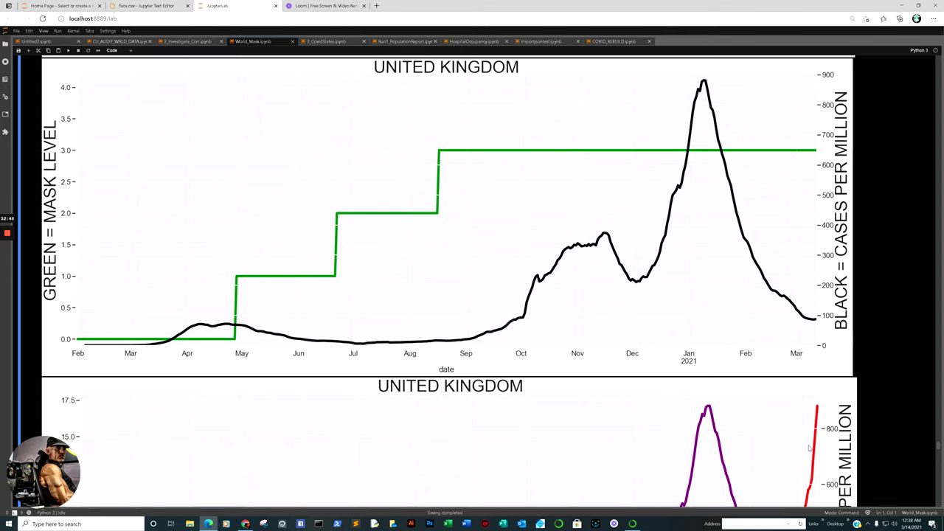
{"action": "scroll", "coordinate": [808, 289], "scroll_direction": "down", "scroll_amount": 1}
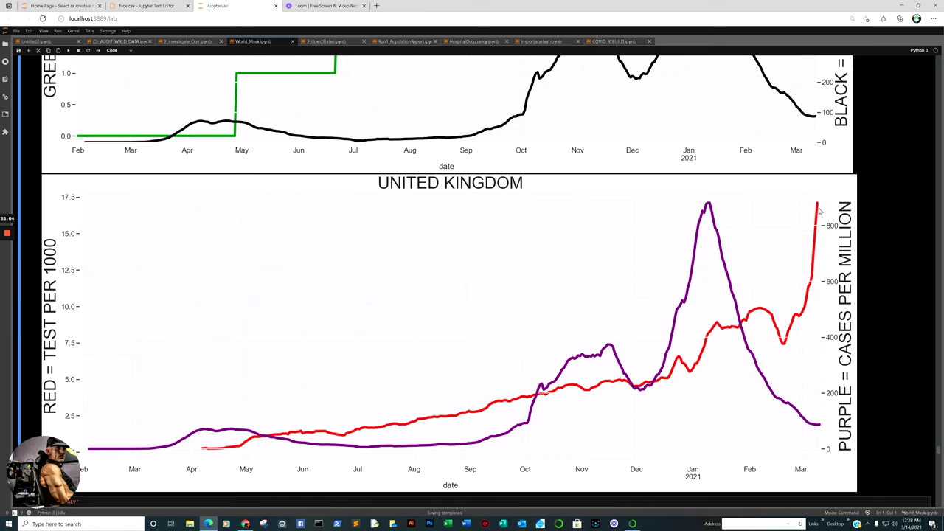
- Review Italy's cases and testing charts, then look over the world data tables near the notebook's end
{"action": "scroll", "coordinate": [819, 266], "scroll_direction": "down", "scroll_amount": 2}
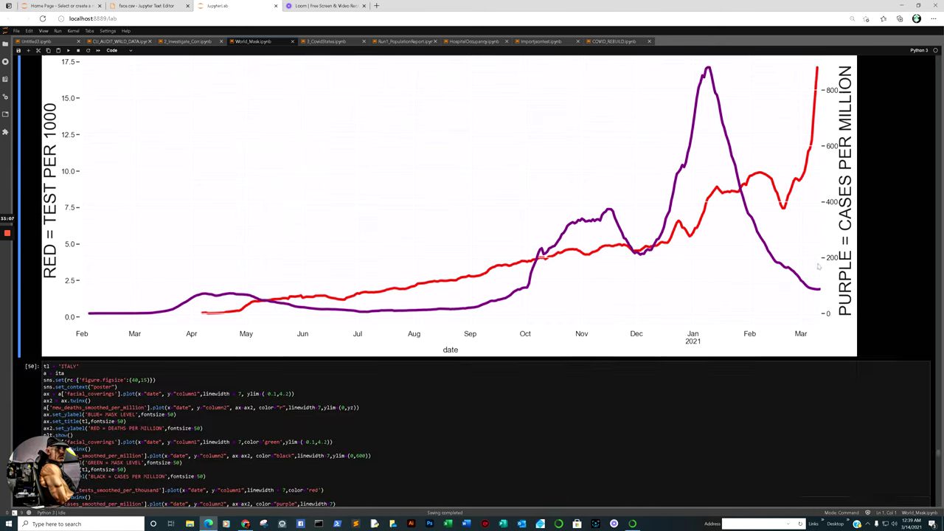
{"action": "scroll", "coordinate": [819, 267], "scroll_direction": "down", "scroll_amount": 12}
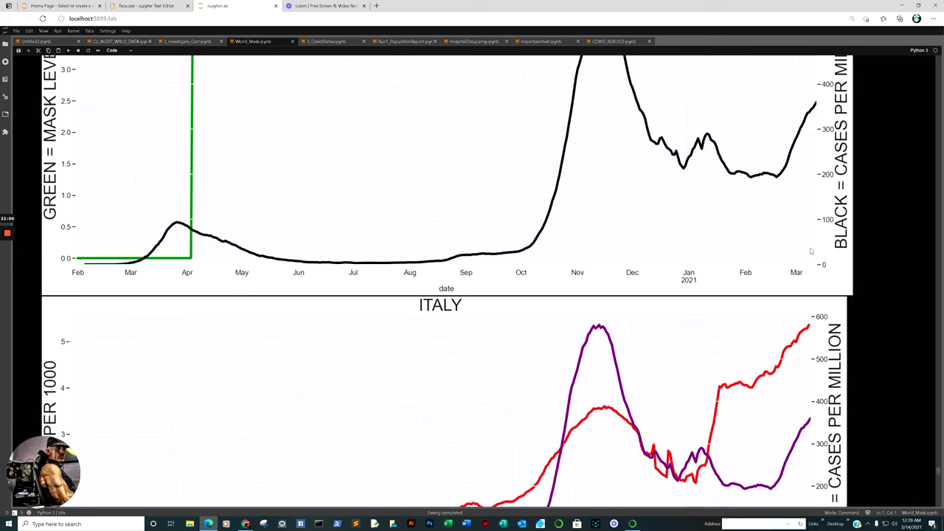
{"action": "scroll", "coordinate": [800, 249], "scroll_direction": "down", "scroll_amount": 1}
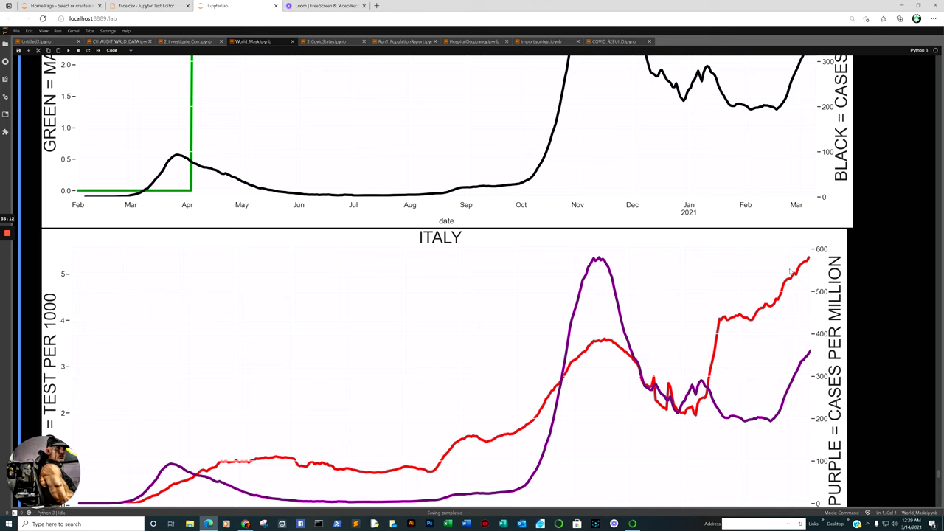
{"action": "scroll", "coordinate": [790, 283], "scroll_direction": "down", "scroll_amount": 3}
{"action": "scroll", "coordinate": [789, 283], "scroll_direction": "down", "scroll_amount": 15}
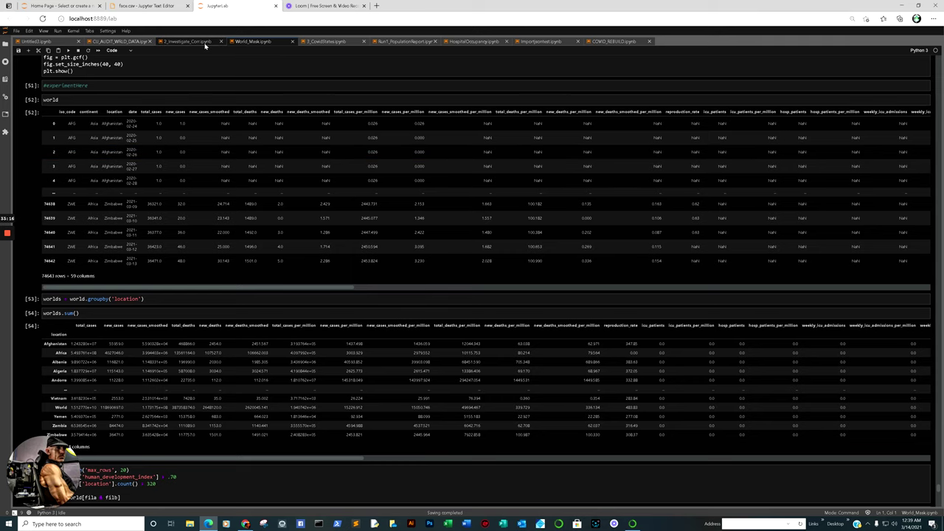
- Open the 2_Investigate_Corr.ipynb notebook and examine the correlation heatmap titled The World, including its stringency_index row
{"action": "left_click", "coordinate": [205, 44]}
{"action": "scroll", "coordinate": [608, 292], "scroll_direction": "down", "scroll_amount": 3}
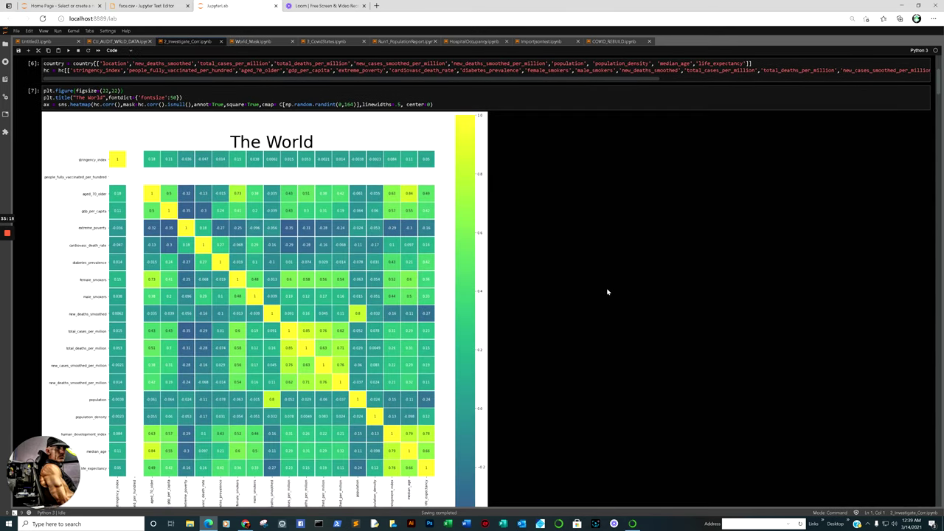
{"action": "scroll", "coordinate": [608, 292], "scroll_direction": "down", "scroll_amount": 2}
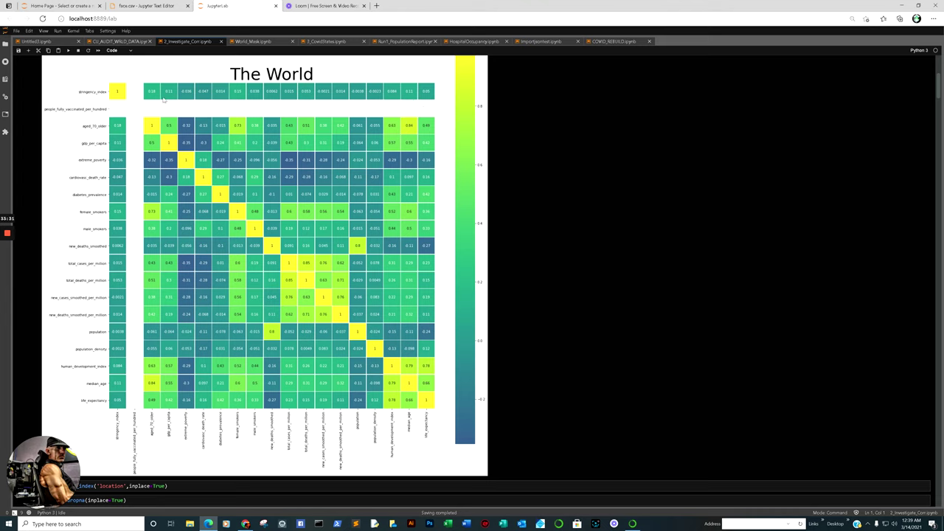
{"action": "left_click", "coordinate": [154, 95]}
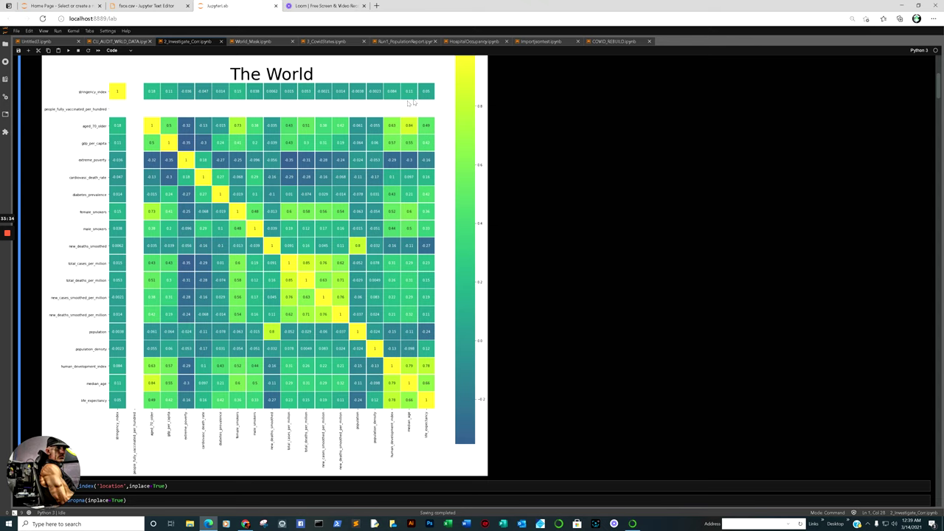
{"action": "scroll", "coordinate": [418, 125], "scroll_direction": "up", "scroll_amount": 2}
{"action": "scroll", "coordinate": [420, 181], "scroll_direction": "down", "scroll_amount": 1}
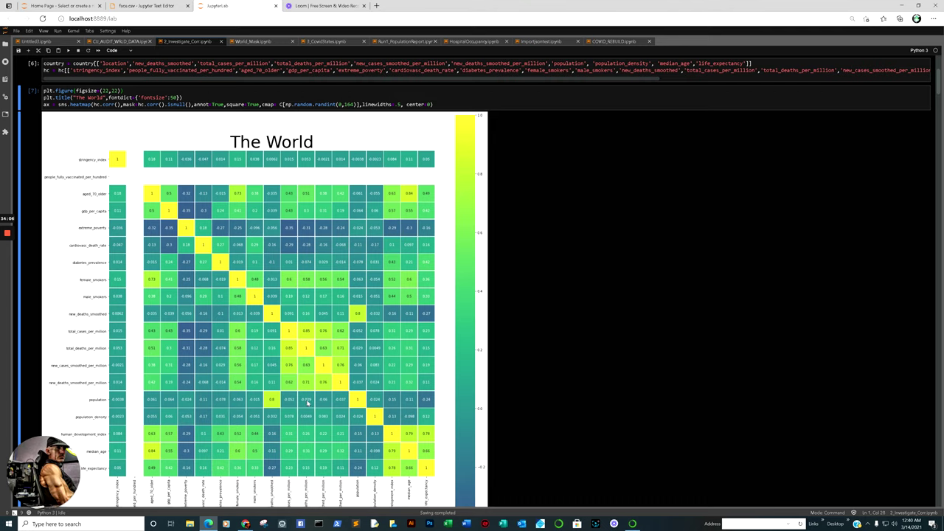
{"action": "scroll", "coordinate": [394, 398], "scroll_direction": "down", "scroll_amount": 1}
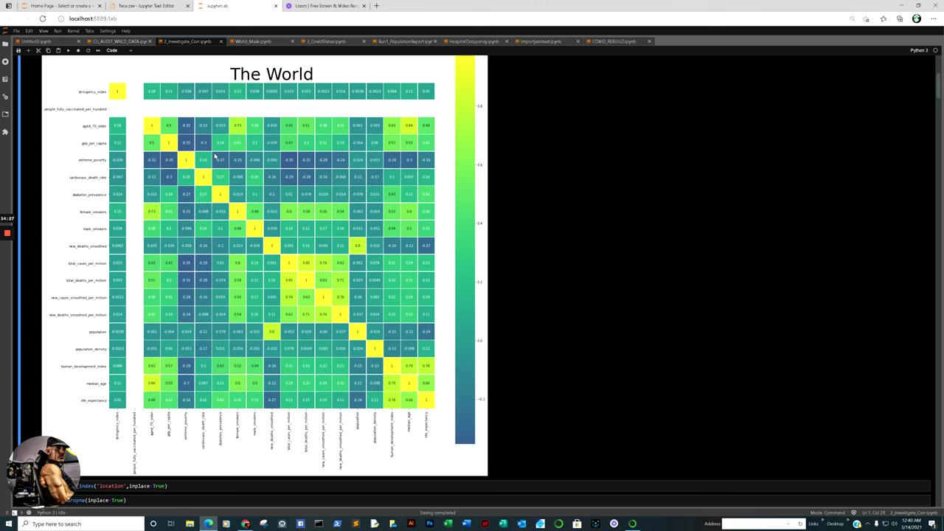
- Find the new_deaths_smoothed_per_million bar chart by location and examine the United States bar
{"action": "scroll", "coordinate": [216, 156], "scroll_direction": "down", "scroll_amount": 20}
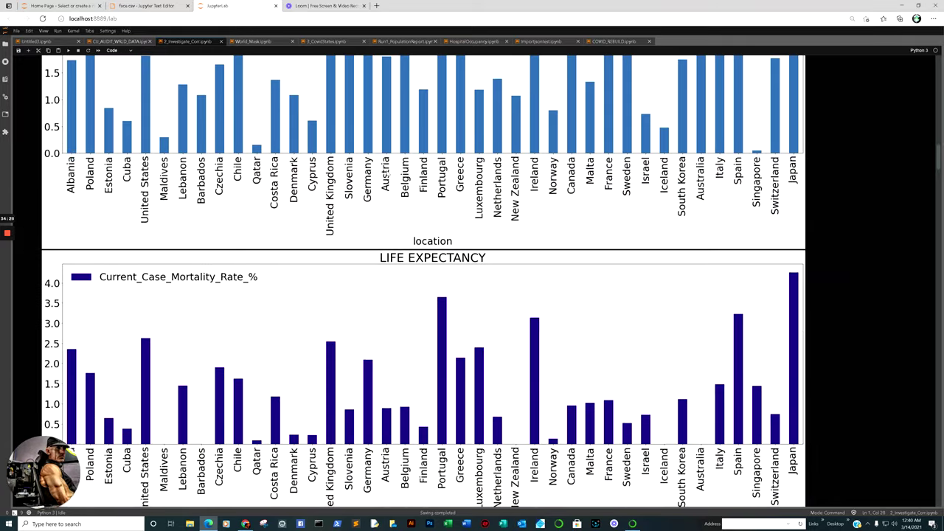
{"action": "scroll", "coordinate": [477, 138], "scroll_direction": "down", "scroll_amount": 15}
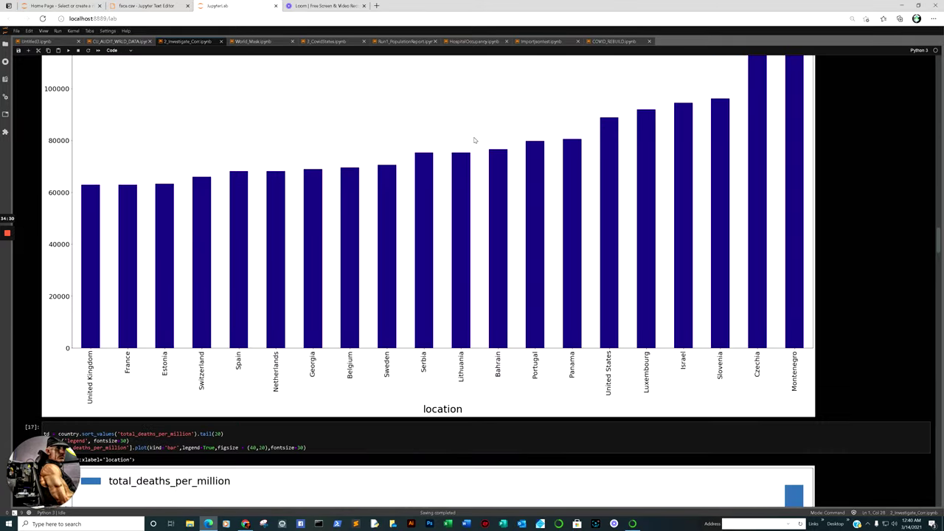
{"action": "scroll", "coordinate": [472, 140], "scroll_direction": "down", "scroll_amount": 20}
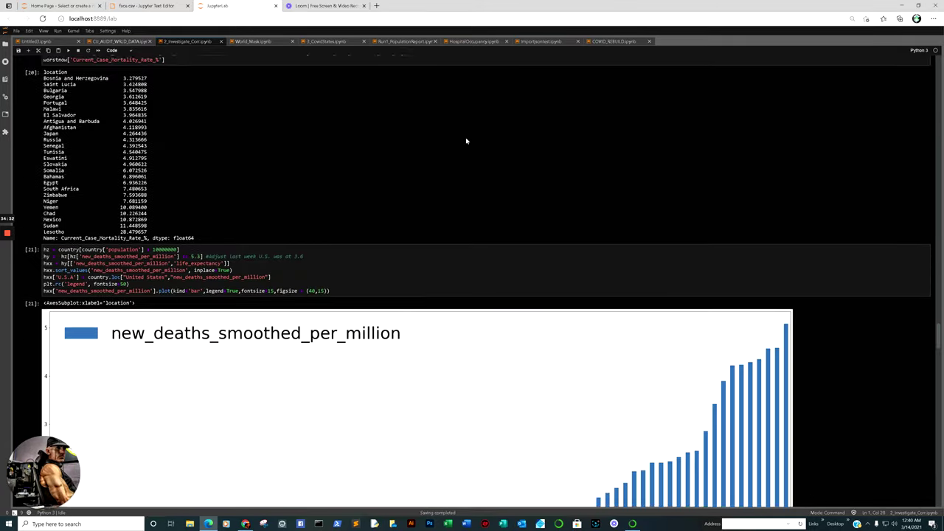
{"action": "scroll", "coordinate": [466, 140], "scroll_direction": "down", "scroll_amount": 5}
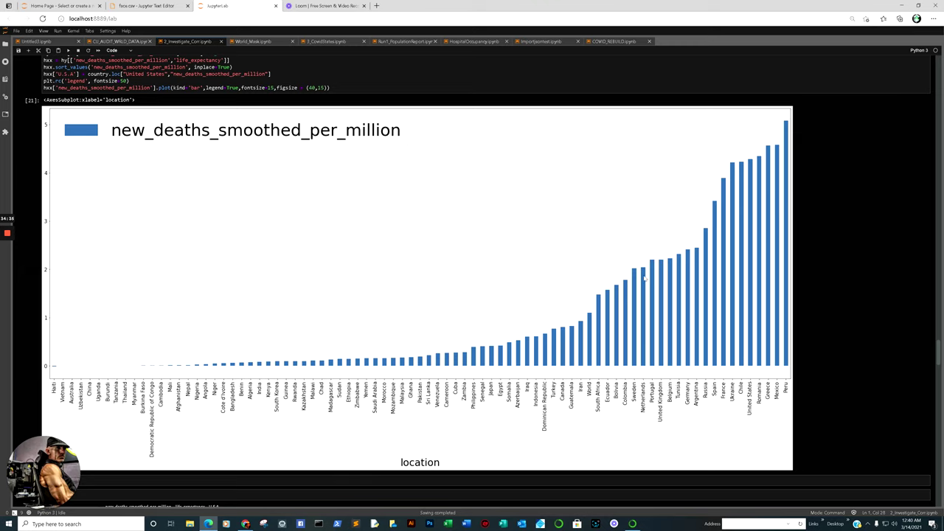
{"action": "left_click", "coordinate": [749, 383]}
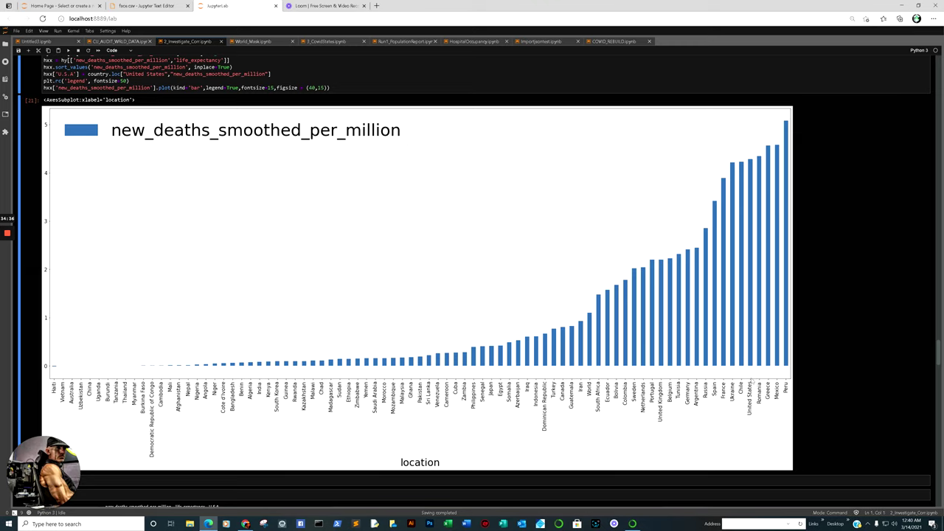
- Check the code comment on last week's U.S. rate against the U.S.A column of the hxx table
{"action": "scroll", "coordinate": [749, 368], "scroll_direction": "up", "scroll_amount": 3}
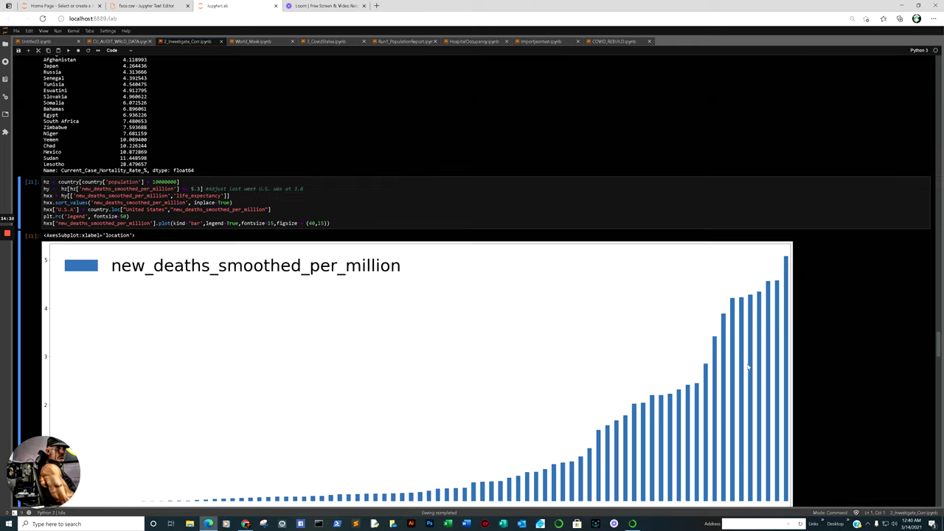
{"action": "left_click", "coordinate": [296, 192]}
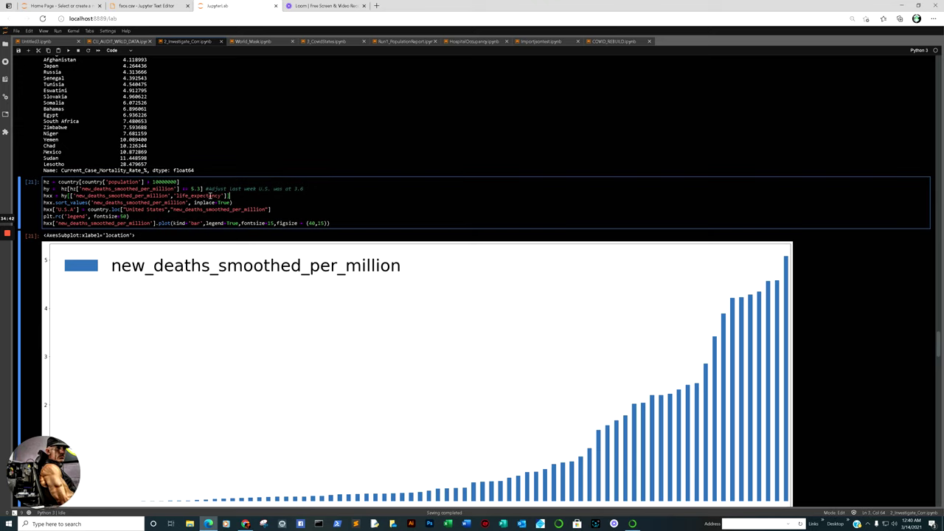
{"action": "scroll", "coordinate": [272, 237], "scroll_direction": "down", "scroll_amount": 10}
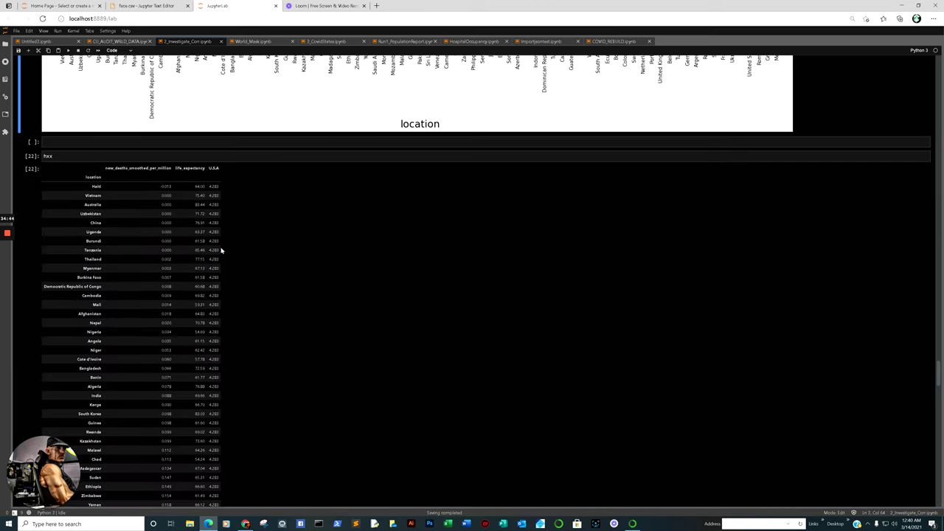
{"action": "left_click", "coordinate": [217, 251]}
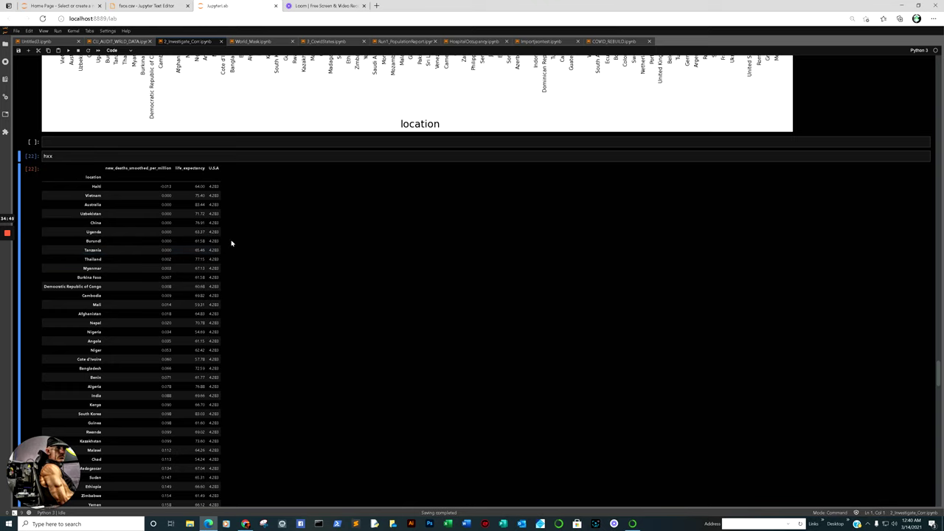
{"action": "scroll", "coordinate": [215, 193], "scroll_direction": "up", "scroll_amount": 6}
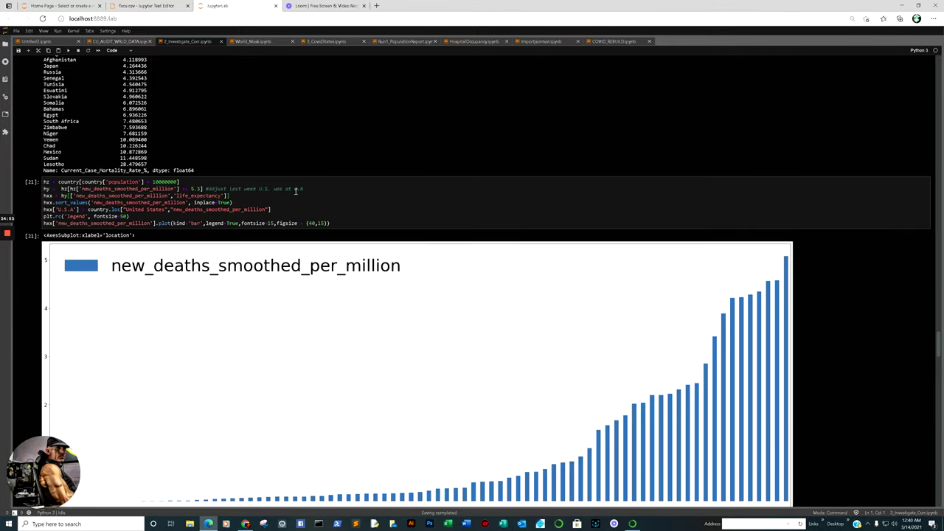
{"action": "left_click", "coordinate": [295, 190]}
- Look over the geometric sampling code and the histogram of group means further down the notebook
{"action": "scroll", "coordinate": [322, 295], "scroll_direction": "down", "scroll_amount": 10}
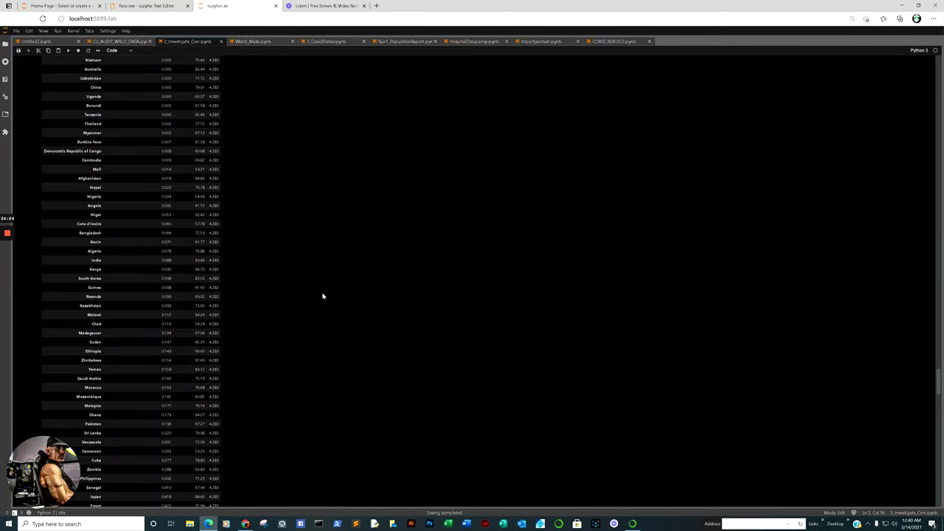
{"action": "scroll", "coordinate": [323, 296], "scroll_direction": "down", "scroll_amount": 15}
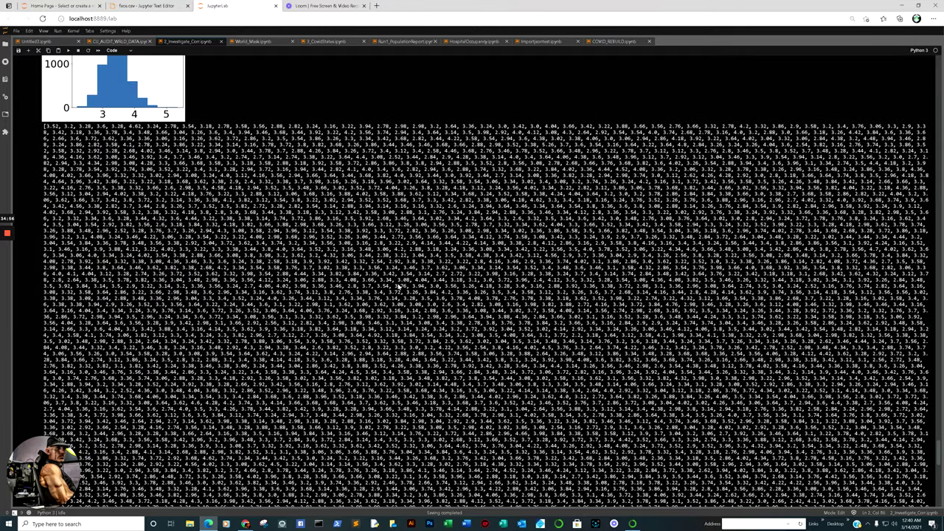
{"action": "scroll", "coordinate": [427, 286], "scroll_direction": "up", "scroll_amount": 5}
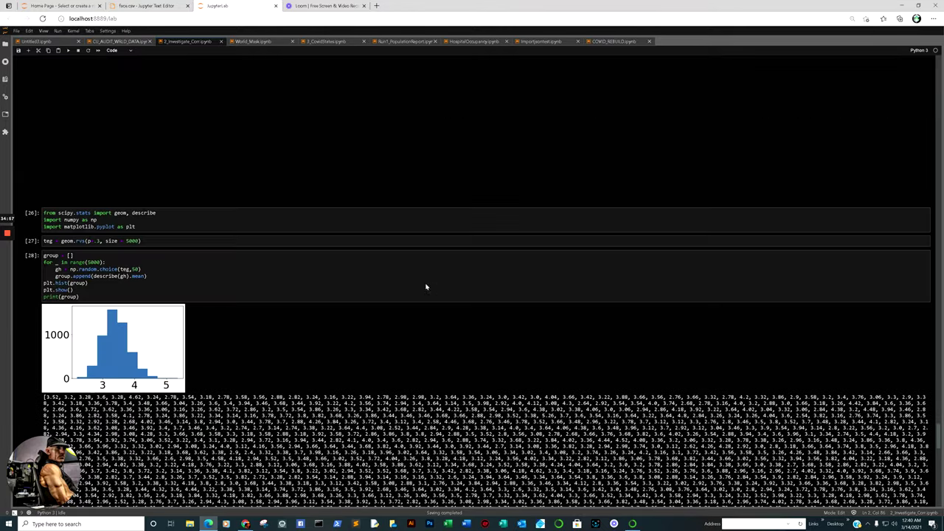
- Open the 3_CovidStates.ipynb notebook and look over the mask table below the date conversion code
{"action": "left_click", "coordinate": [327, 42]}
{"action": "scroll", "coordinate": [297, 238], "scroll_direction": "down", "scroll_amount": 3}
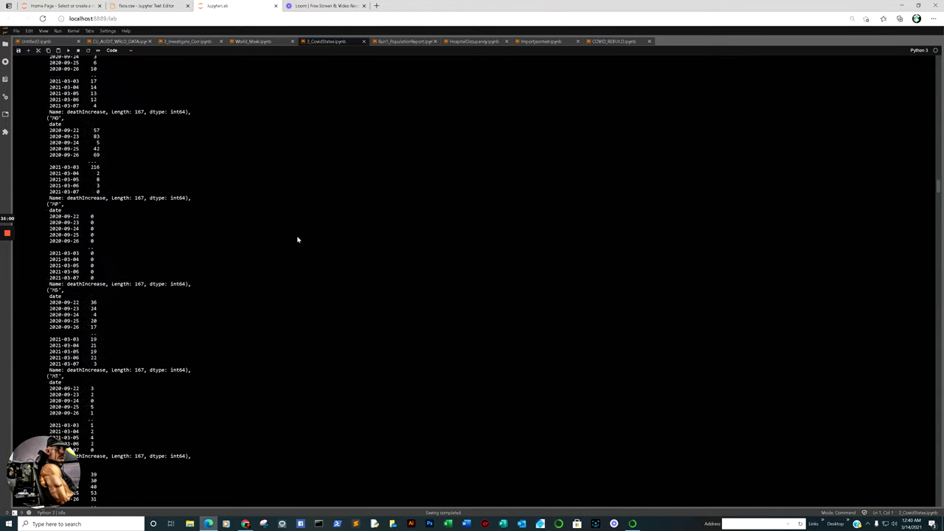
{"action": "scroll", "coordinate": [292, 239], "scroll_direction": "up", "scroll_amount": 15}
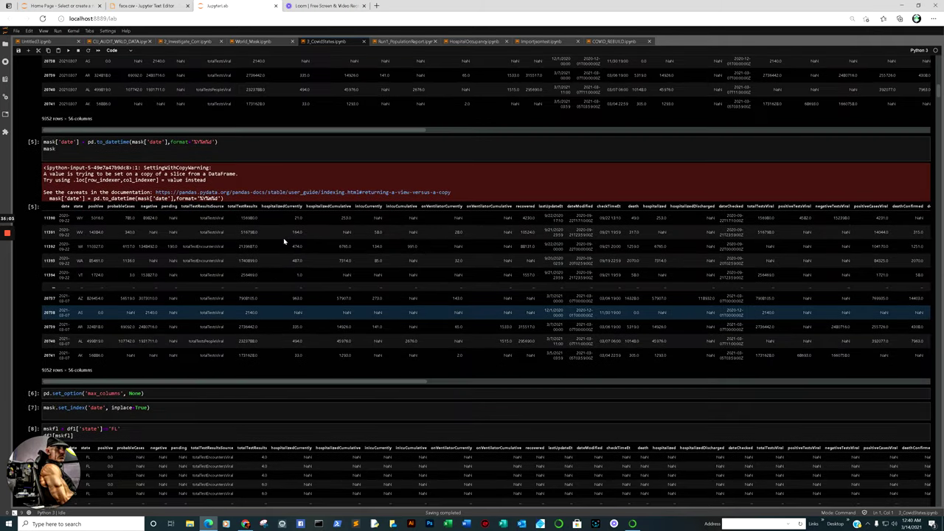
{"action": "left_click", "coordinate": [79, 359]}
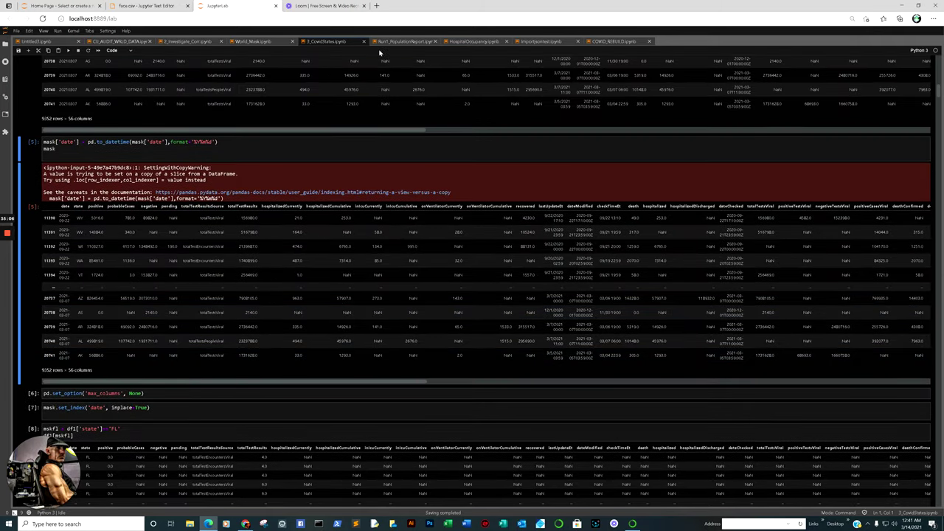
- Check the beds.csv loading code in HospitalOccupancy.ipynb and the Hospital to Vaccine Comparison MAR 06 2021 chart in Importjsontest.ipynb
{"action": "left_click", "coordinate": [473, 43]}
{"action": "scroll", "coordinate": [325, 207], "scroll_direction": "up", "scroll_amount": 5}
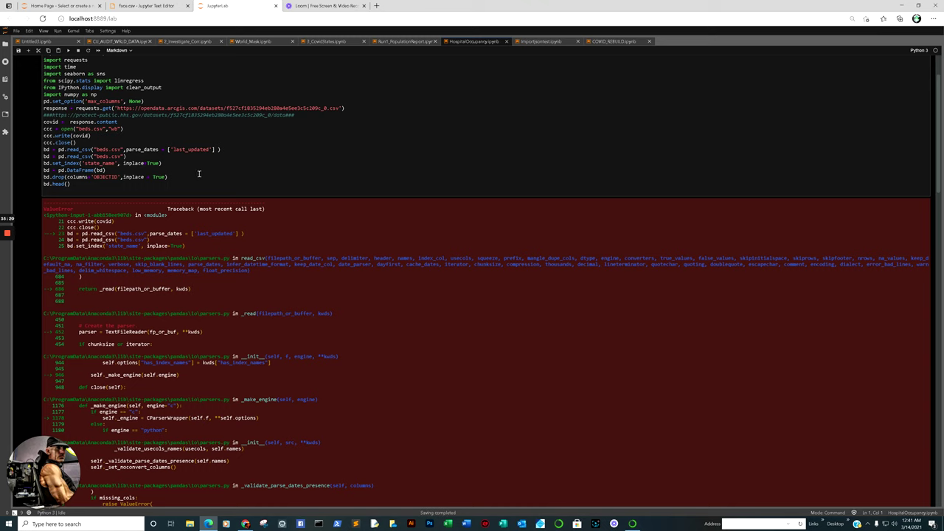
{"action": "left_click", "coordinate": [534, 41]}
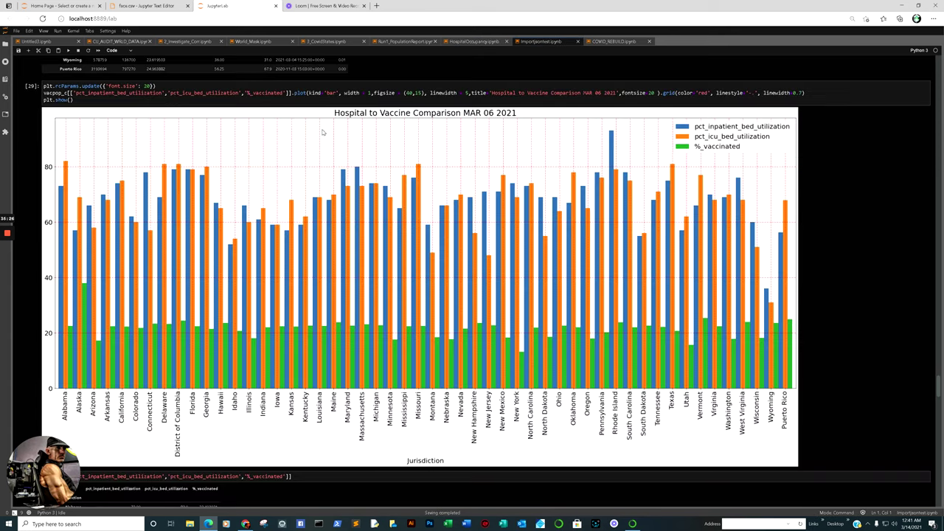
{"action": "scroll", "coordinate": [389, 113], "scroll_direction": "up", "scroll_amount": 15}
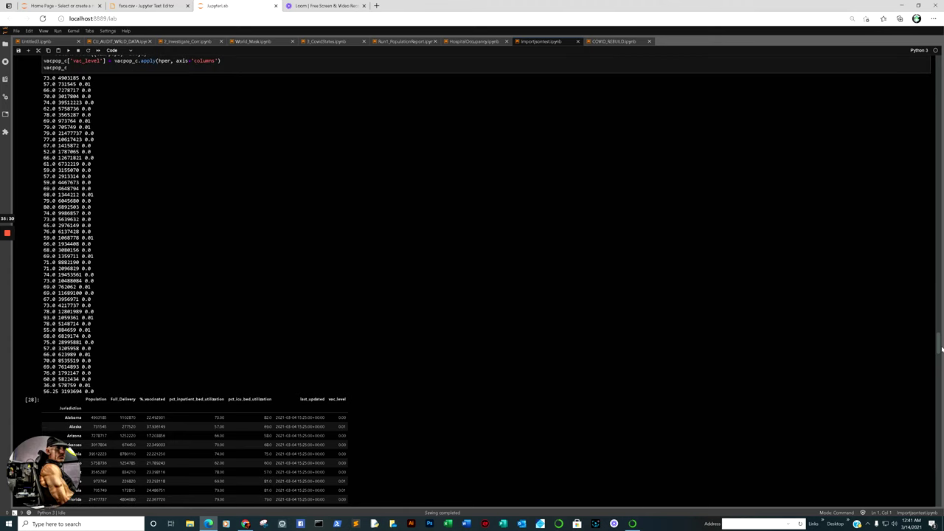
- Find the total_vac bar chart earlier in the notebook and examine Full_Delivery by jurisdiction
{"action": "left_click_drag", "start_coordinate": [939, 346], "coordinate": [937, 129]}
{"action": "scroll", "coordinate": [930, 77], "scroll_direction": "down", "scroll_amount": 1}
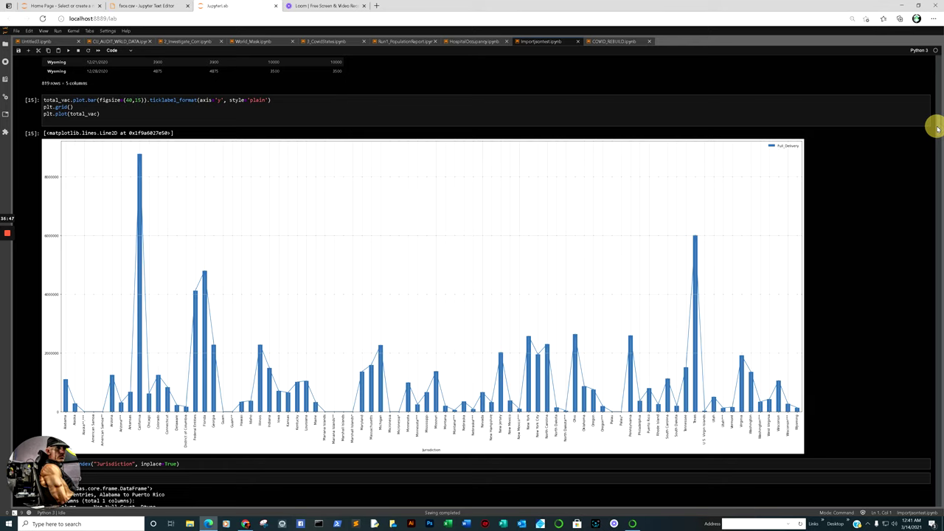
{"action": "scroll", "coordinate": [936, 130], "scroll_direction": "down", "scroll_amount": 2}
{"action": "scroll", "coordinate": [935, 127], "scroll_direction": "up", "scroll_amount": 3}
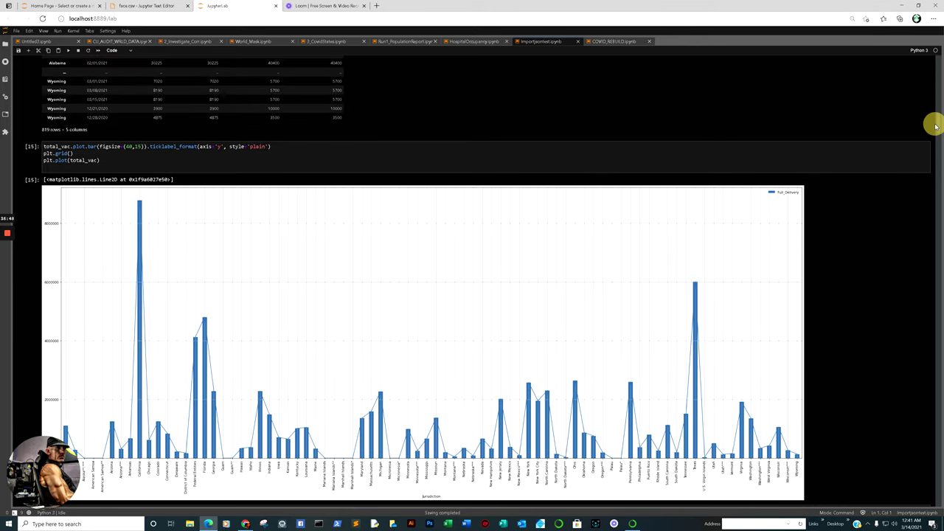
{"action": "scroll", "coordinate": [935, 129], "scroll_direction": "down", "scroll_amount": 2}
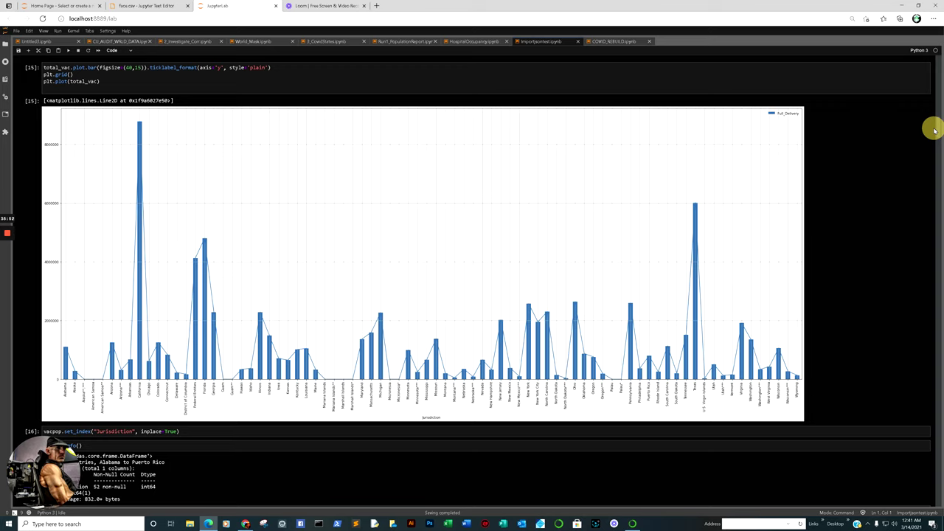
{"action": "scroll", "coordinate": [934, 131], "scroll_direction": "down", "scroll_amount": 2}
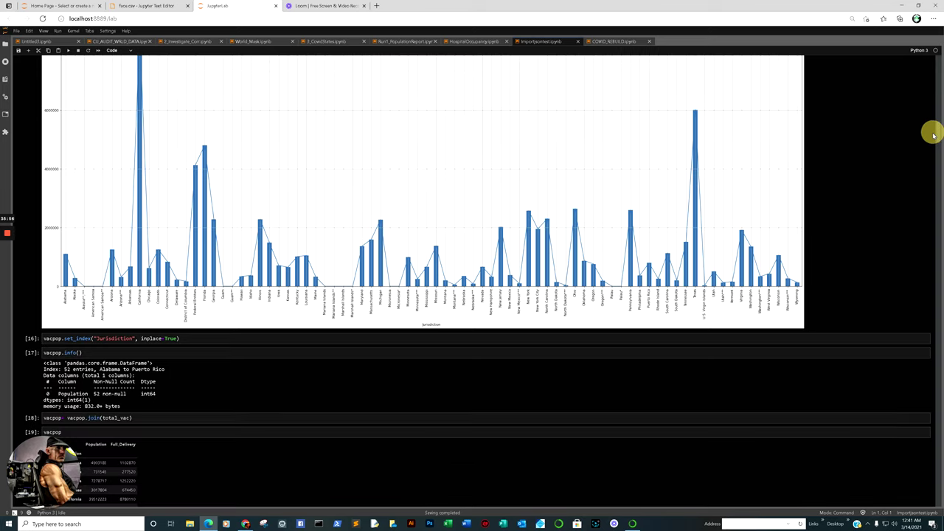
- Examine the Completed Vaccine Administration VS Population chart and the state values in the %_vaccinated table below it
{"action": "left_click_drag", "start_coordinate": [933, 135], "coordinate": [932, 206]}
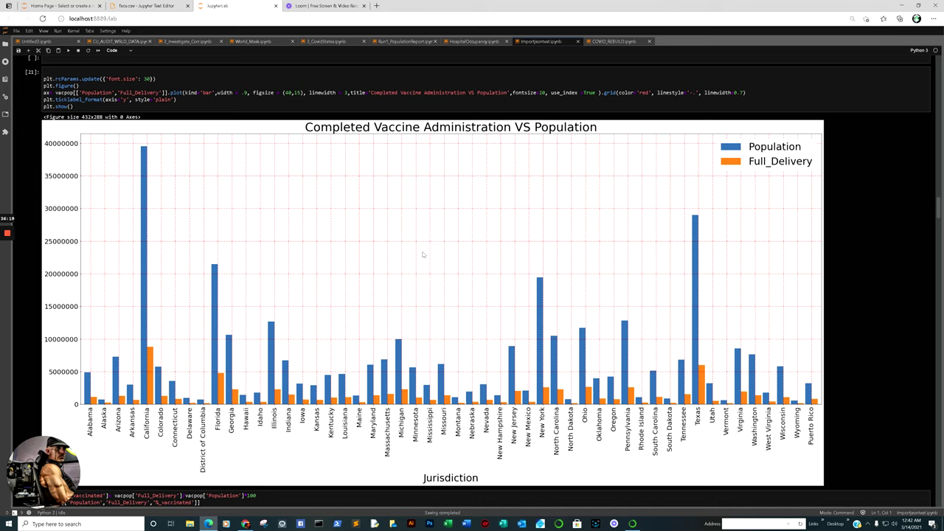
{"action": "scroll", "coordinate": [468, 268], "scroll_direction": "down", "scroll_amount": 15}
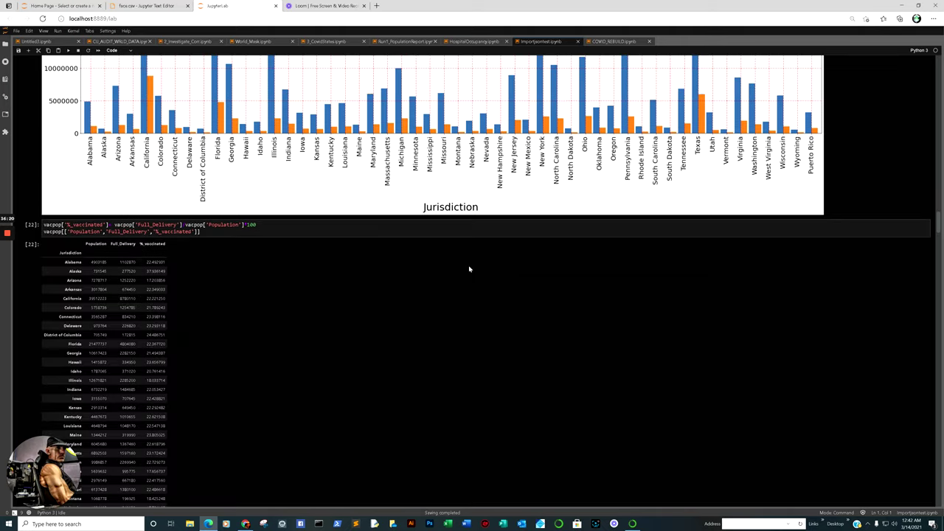
{"action": "scroll", "coordinate": [302, 247], "scroll_direction": "up", "scroll_amount": 4}
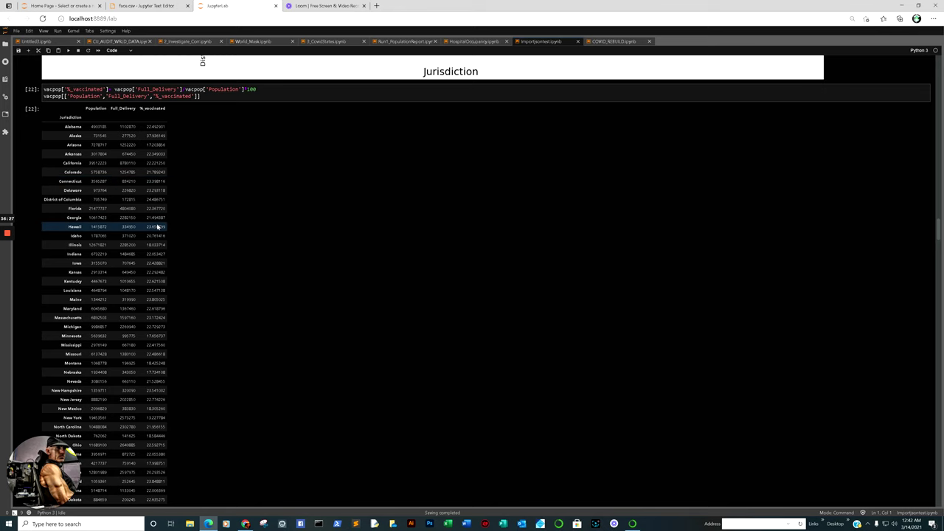
{"action": "scroll", "coordinate": [157, 227], "scroll_direction": "down", "scroll_amount": 1}
{"action": "scroll", "coordinate": [158, 221], "scroll_direction": "up", "scroll_amount": 2}
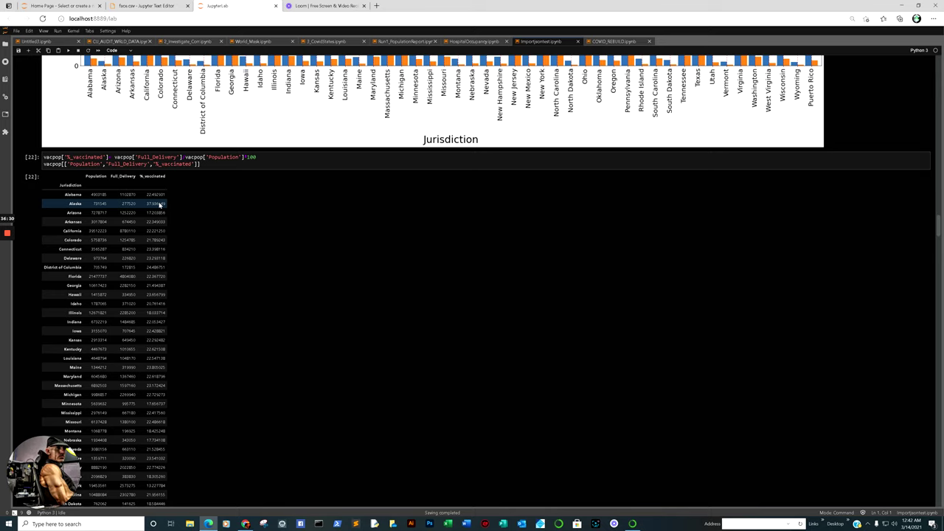
{"action": "scroll", "coordinate": [160, 204], "scroll_direction": "down", "scroll_amount": 3}
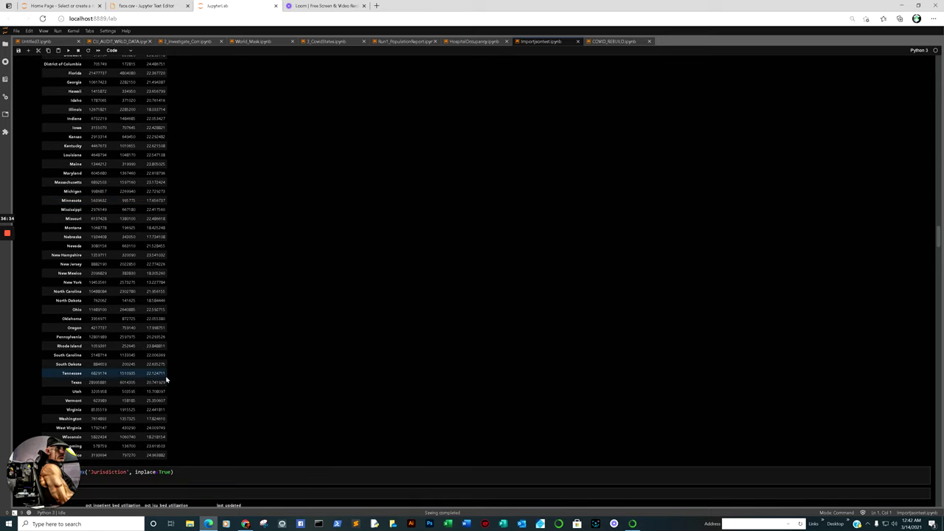
{"action": "scroll", "coordinate": [167, 379], "scroll_direction": "down", "scroll_amount": 1}
{"action": "scroll", "coordinate": [167, 379], "scroll_direction": "up", "scroll_amount": 3}
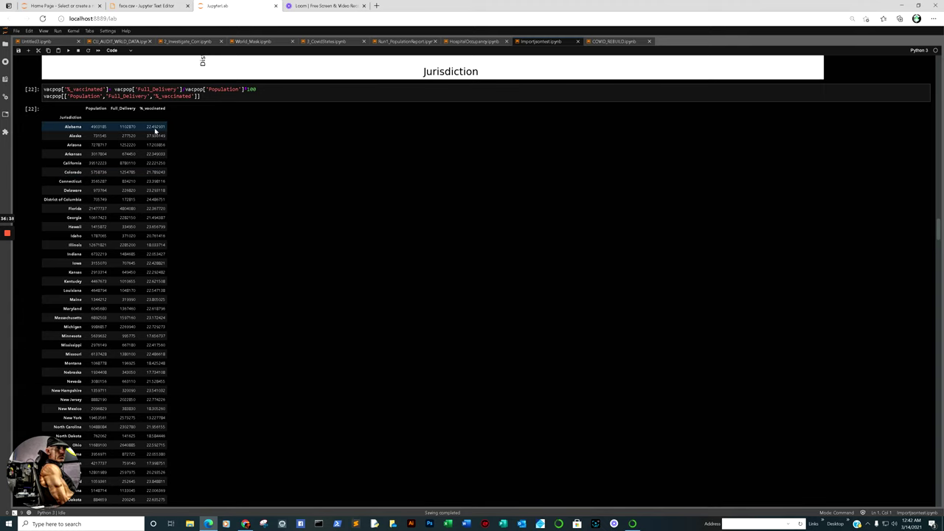
{"action": "scroll", "coordinate": [149, 204], "scroll_direction": "down", "scroll_amount": 2}
{"action": "scroll", "coordinate": [150, 204], "scroll_direction": "up", "scroll_amount": 7}
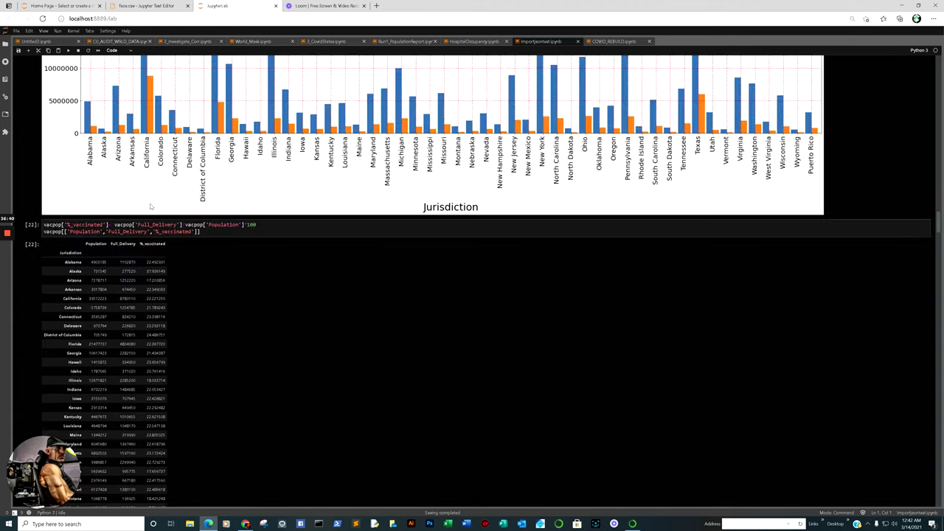
- Review the hosp bed utilization table and the vacpop_c table that joins it with the vaccination data
{"action": "scroll", "coordinate": [151, 206], "scroll_direction": "down", "scroll_amount": 4}
{"action": "scroll", "coordinate": [152, 207], "scroll_direction": "down", "scroll_amount": 7}
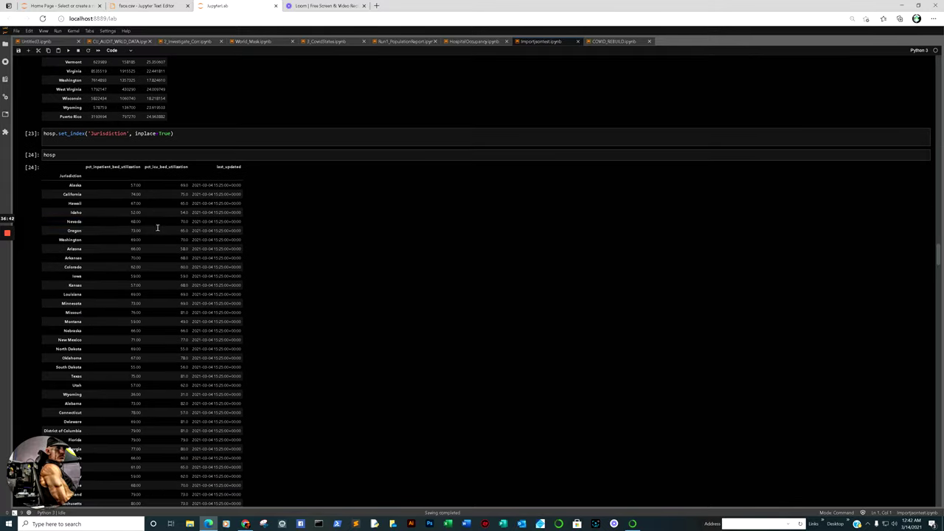
{"action": "scroll", "coordinate": [228, 219], "scroll_direction": "down", "scroll_amount": 8}
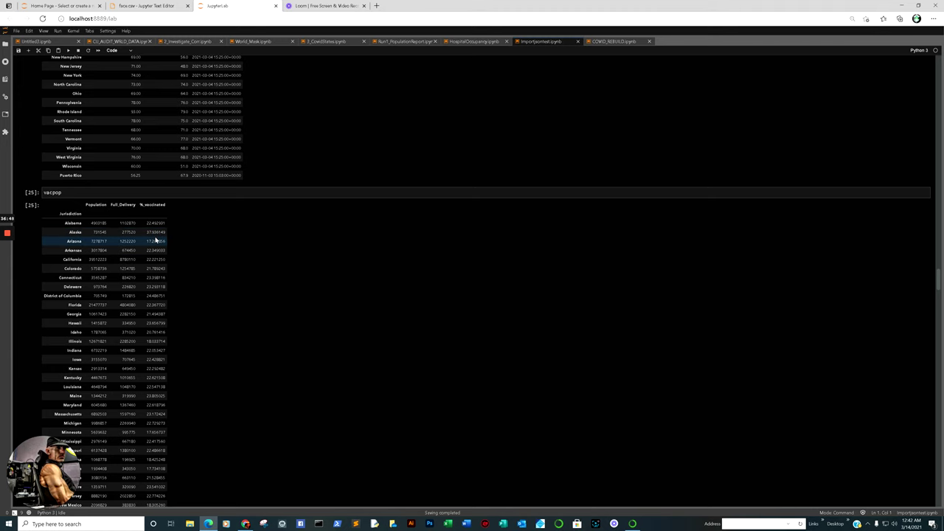
{"action": "scroll", "coordinate": [155, 240], "scroll_direction": "down", "scroll_amount": 5}
{"action": "scroll", "coordinate": [155, 243], "scroll_direction": "down", "scroll_amount": 4}
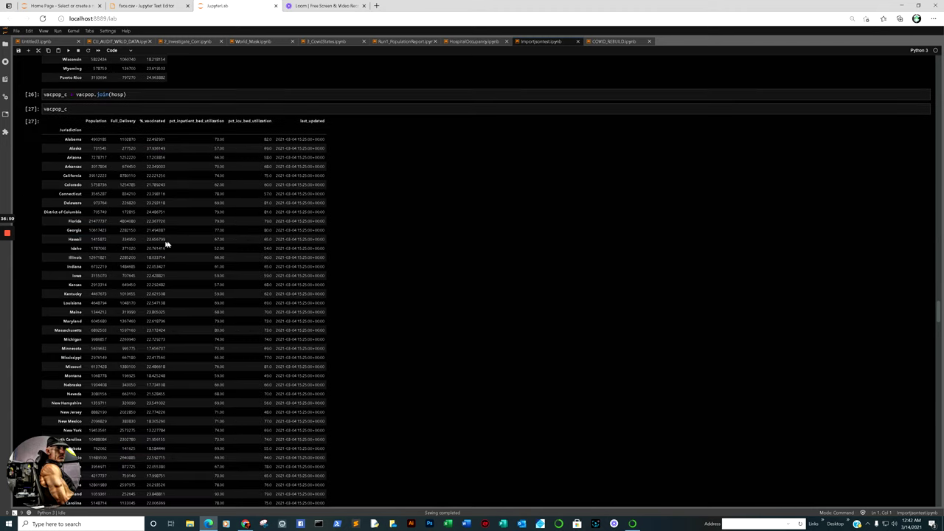
{"action": "scroll", "coordinate": [186, 223], "scroll_direction": "up", "scroll_amount": 1}
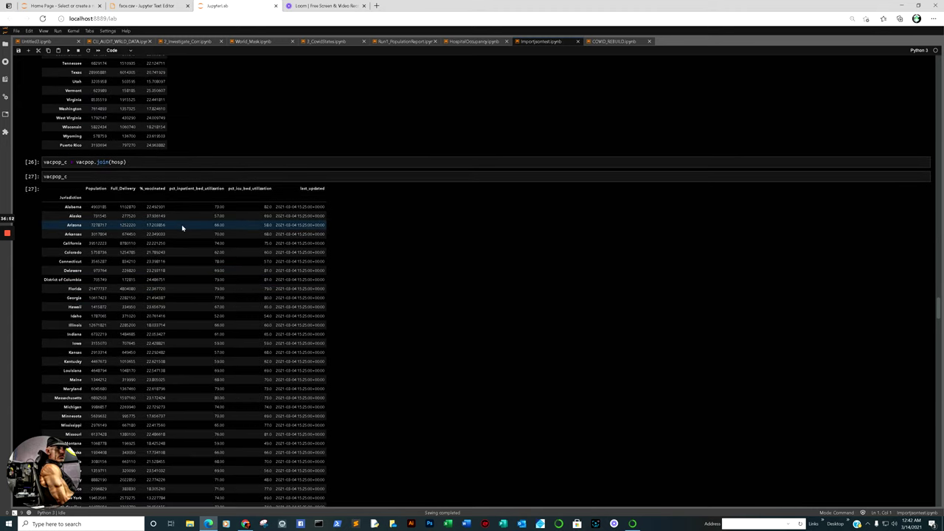
{"action": "scroll", "coordinate": [282, 232], "scroll_direction": "down", "scroll_amount": 1}
- Look over the hper function, its vac_level table and the code for the Hospital to Vaccine Comparison chart
{"action": "scroll", "coordinate": [280, 234], "scroll_direction": "down", "scroll_amount": 6}
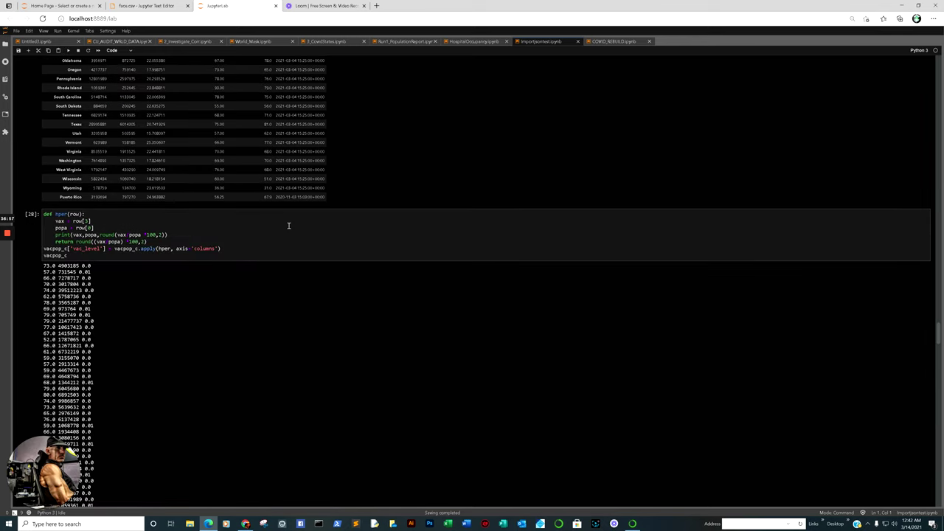
{"action": "scroll", "coordinate": [242, 228], "scroll_direction": "down", "scroll_amount": 5}
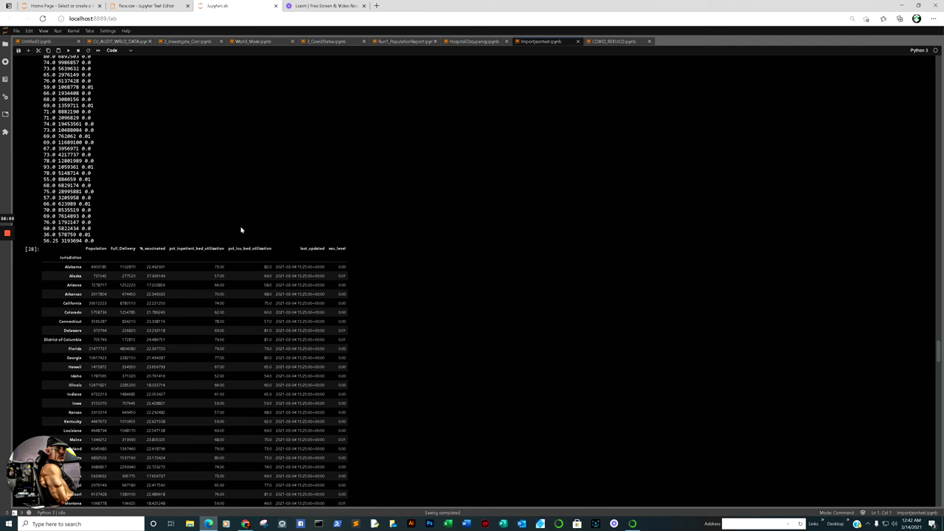
{"action": "scroll", "coordinate": [277, 255], "scroll_direction": "down", "scroll_amount": 4}
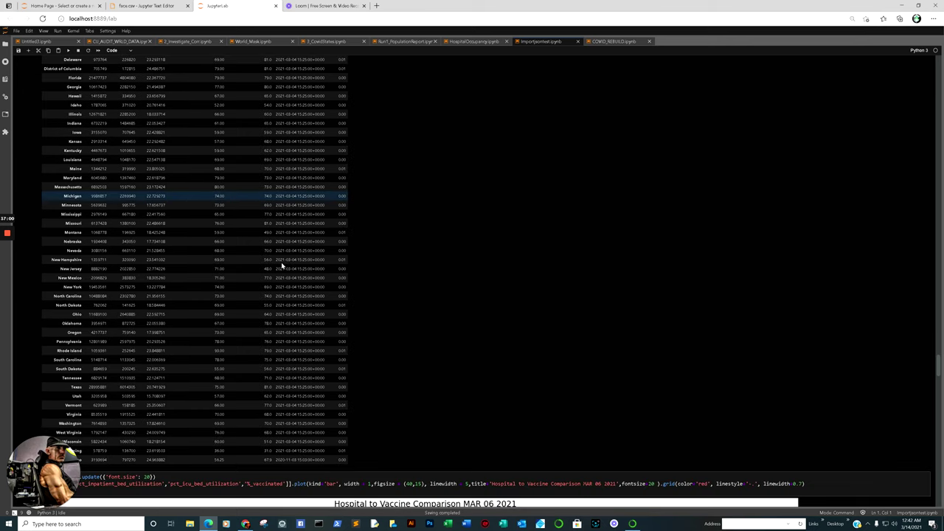
{"action": "scroll", "coordinate": [282, 266], "scroll_direction": "down", "scroll_amount": 4}
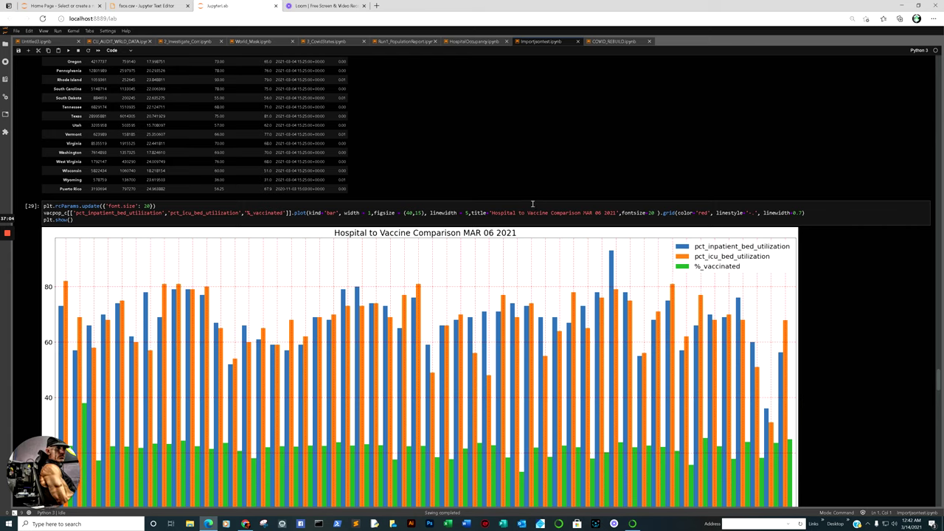
{"action": "scroll", "coordinate": [484, 218], "scroll_direction": "down", "scroll_amount": 1}
{"action": "scroll", "coordinate": [579, 153], "scroll_direction": "up", "scroll_amount": 4}
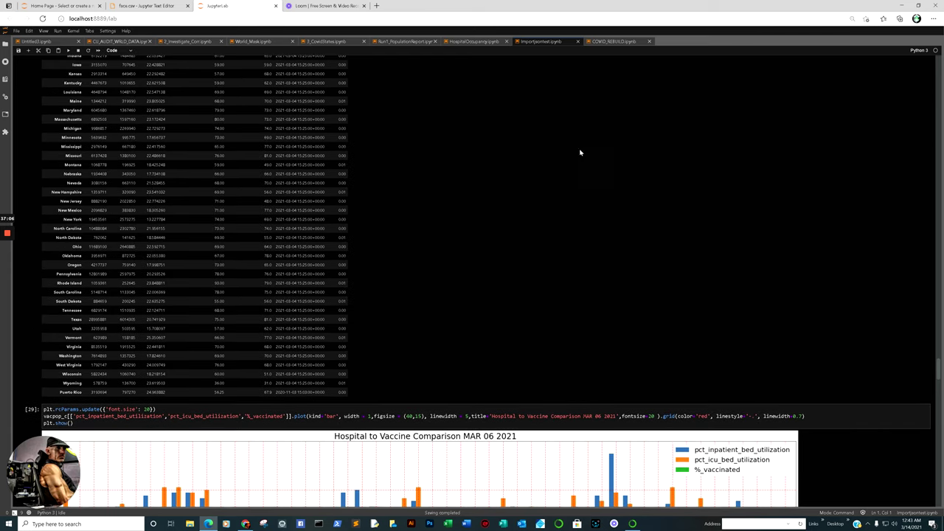
- Open the COVID_REBUILD.ipynb notebook and view the new cases and new deaths charts for loose and tight restriction states
{"action": "left_click", "coordinate": [607, 42]}
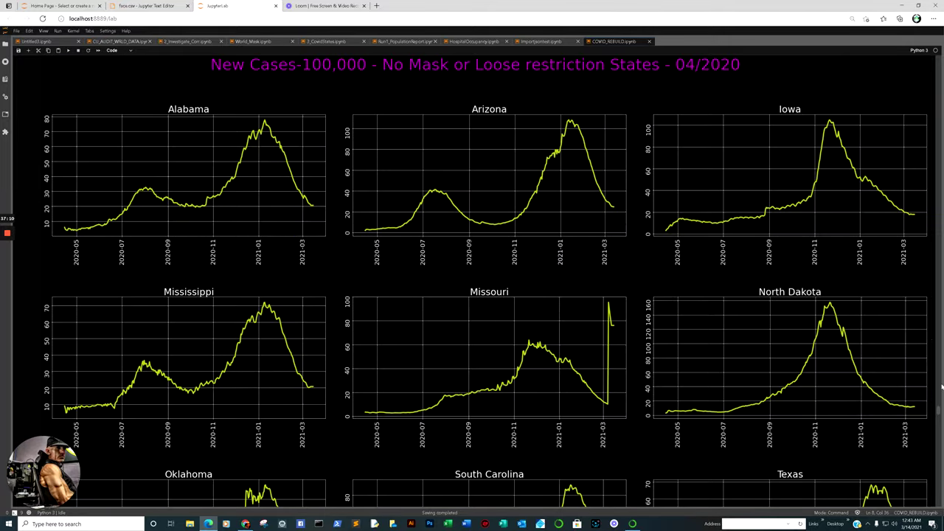
{"action": "scroll", "coordinate": [936, 371], "scroll_direction": "down", "scroll_amount": 10}
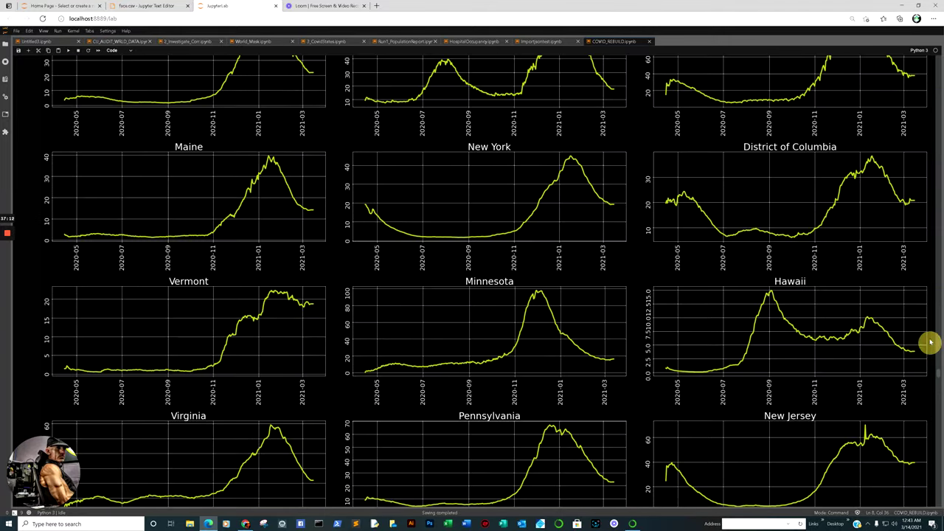
{"action": "left_click_drag", "start_coordinate": [940, 375], "coordinate": [935, 299]}
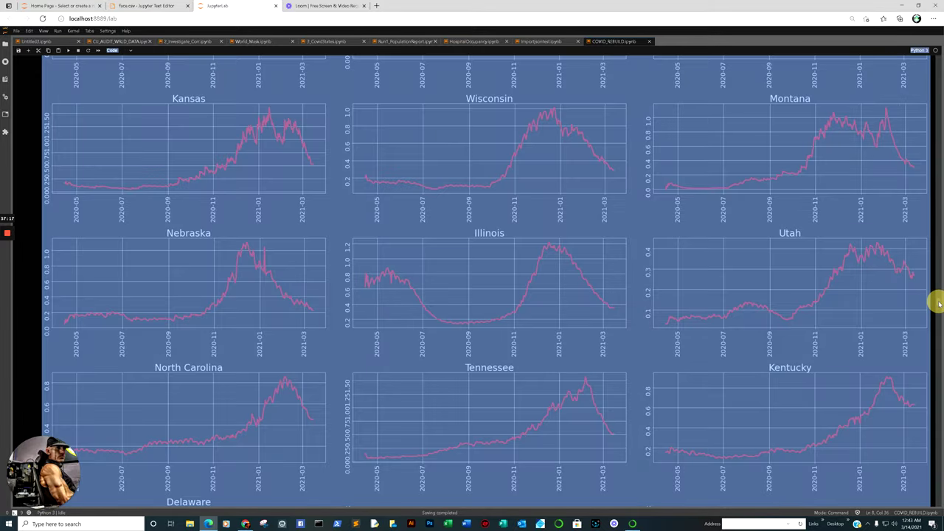
{"action": "left_click", "coordinate": [935, 261]}
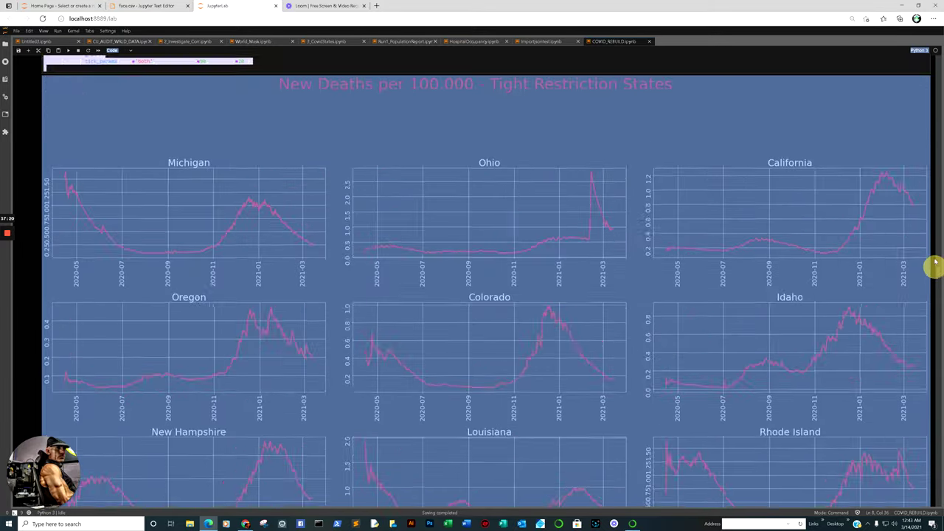
- Trace the VT, vcds and vaccines_pop merge cells and their tables back to the state population table
{"action": "left_click_drag", "start_coordinate": [935, 262], "coordinate": [640, 165]}
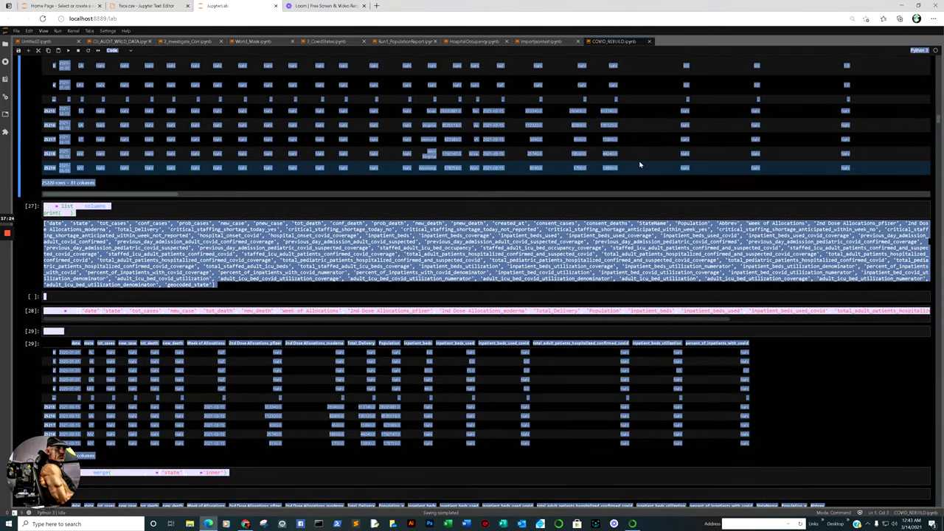
{"action": "left_click", "coordinate": [639, 163]}
{"action": "scroll", "coordinate": [633, 155], "scroll_direction": "up", "scroll_amount": 3}
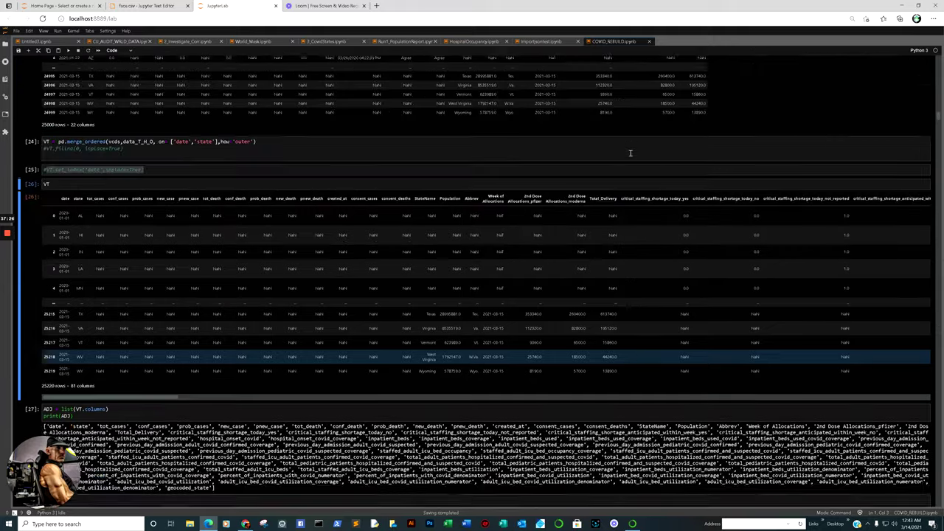
{"action": "scroll", "coordinate": [631, 154], "scroll_direction": "up", "scroll_amount": 3}
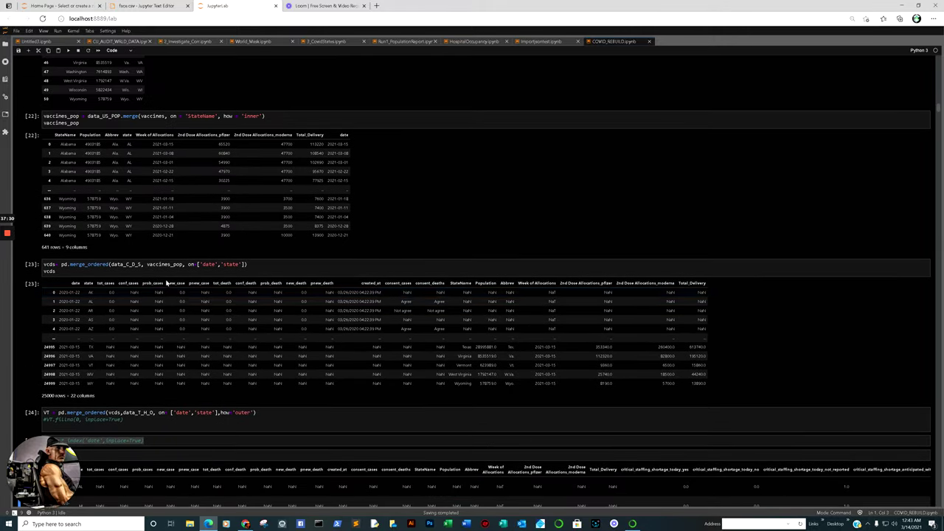
{"action": "scroll", "coordinate": [164, 279], "scroll_direction": "up", "scroll_amount": 4}
{"action": "scroll", "coordinate": [169, 326], "scroll_direction": "down", "scroll_amount": 2}
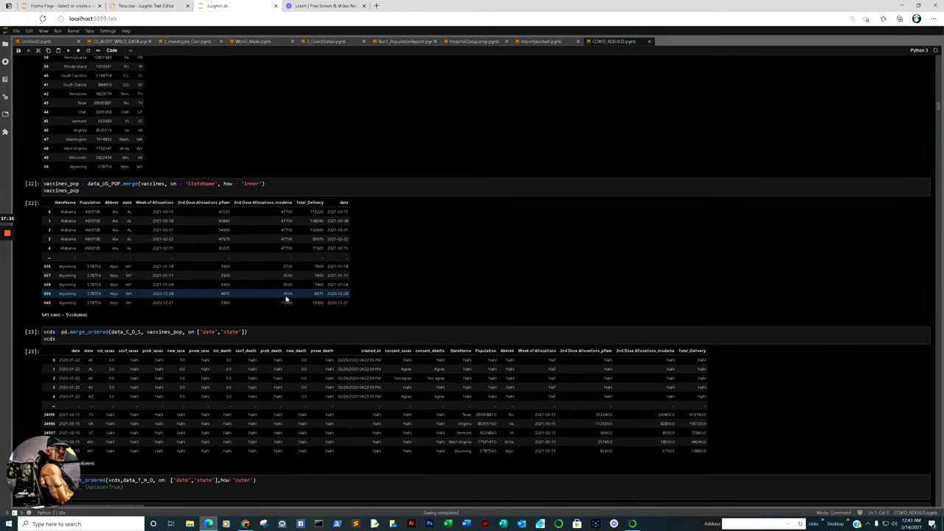
{"action": "scroll", "coordinate": [287, 299], "scroll_direction": "up", "scroll_amount": 5}
{"action": "scroll", "coordinate": [212, 288], "scroll_direction": "up", "scroll_amount": 15}
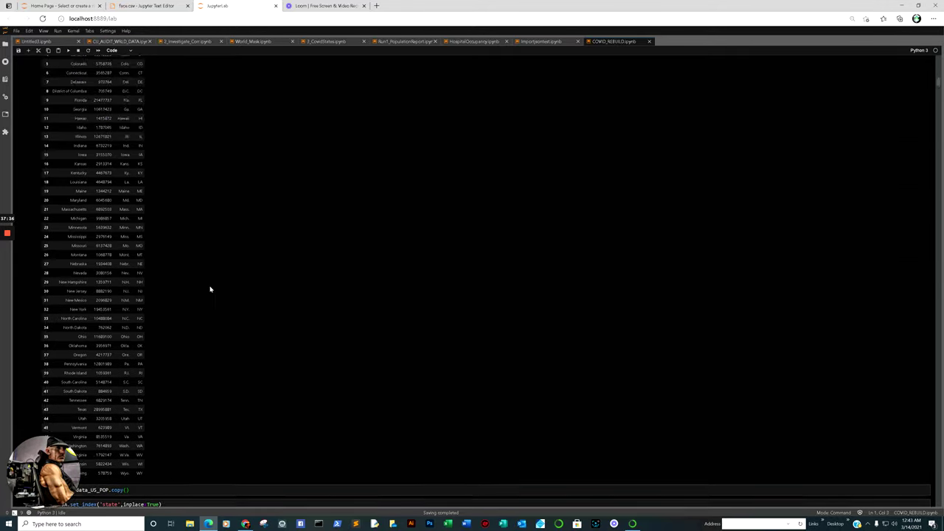
- Review the data import cell, then follow the vaccine allocation, population and merge tables down to the VT column list
{"action": "scroll", "coordinate": [210, 288], "scroll_direction": "down", "scroll_amount": 3}
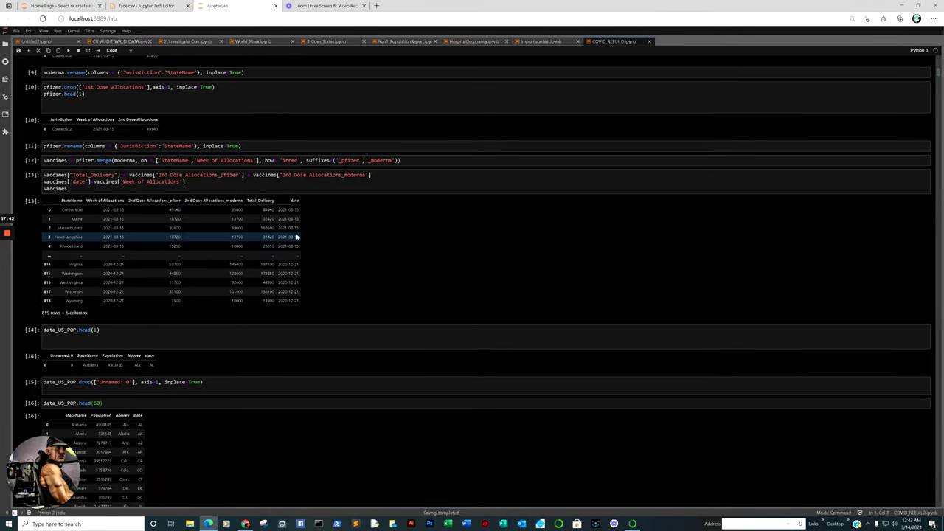
{"action": "scroll", "coordinate": [297, 236], "scroll_direction": "up", "scroll_amount": 10}
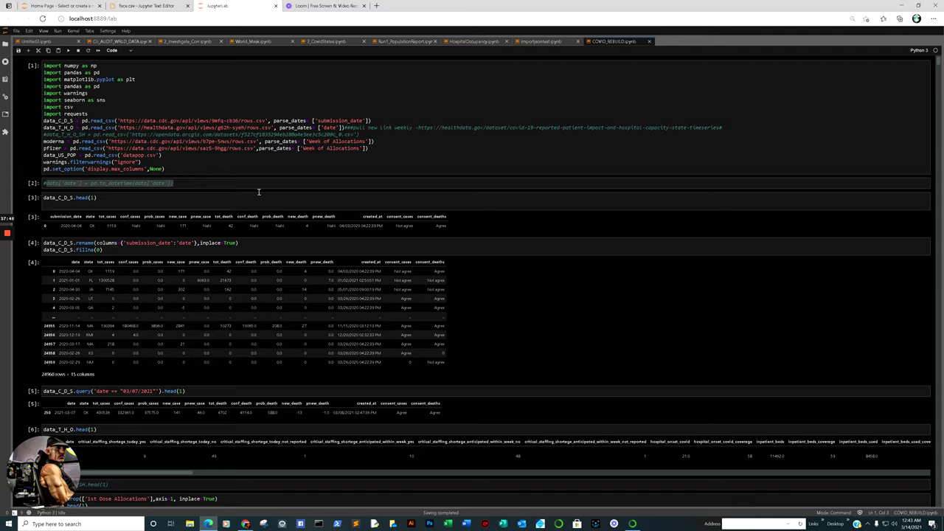
{"action": "scroll", "coordinate": [243, 184], "scroll_direction": "down", "scroll_amount": 15}
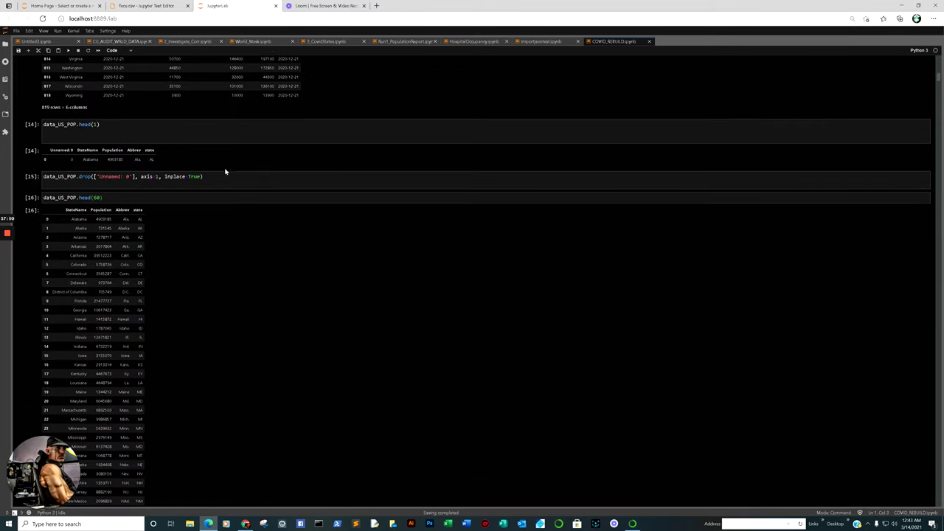
{"action": "scroll", "coordinate": [208, 194], "scroll_direction": "down", "scroll_amount": 5}
{"action": "scroll", "coordinate": [209, 194], "scroll_direction": "down", "scroll_amount": 20}
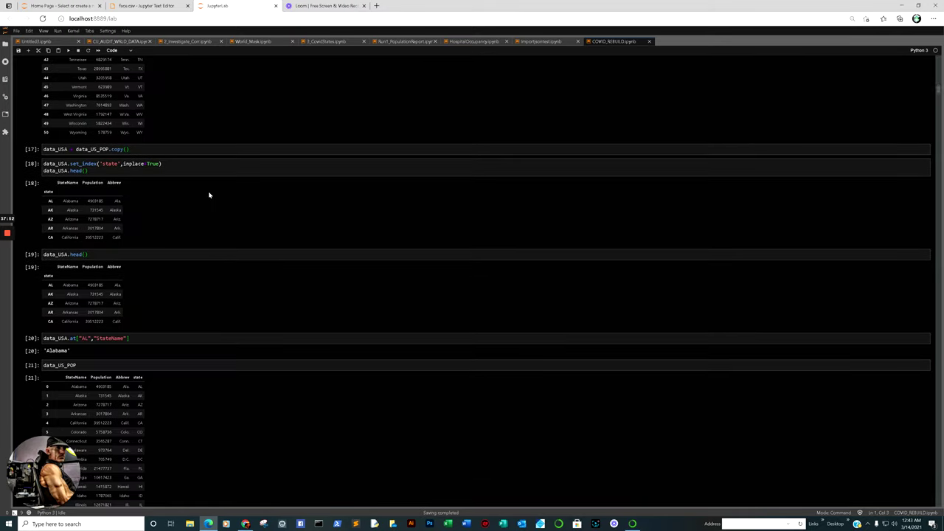
{"action": "scroll", "coordinate": [213, 195], "scroll_direction": "down", "scroll_amount": 3}
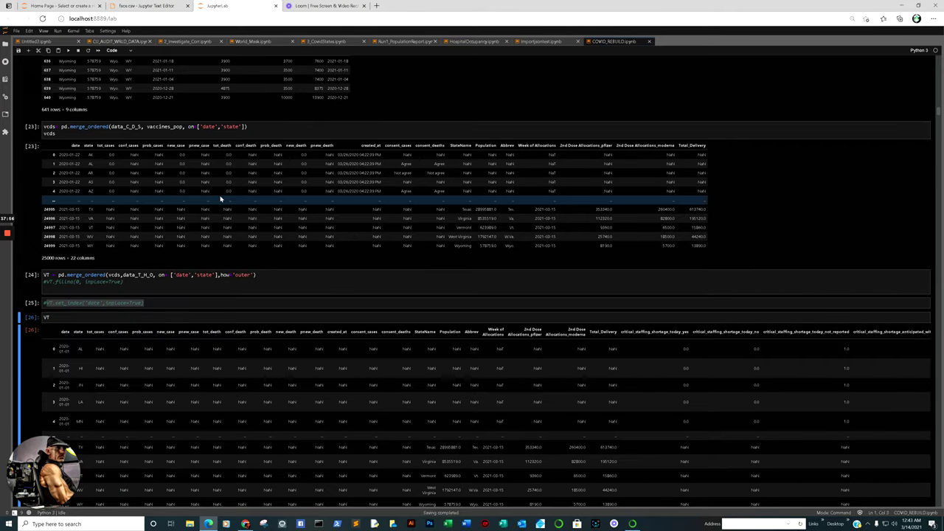
{"action": "scroll", "coordinate": [220, 199], "scroll_direction": "down", "scroll_amount": 4}
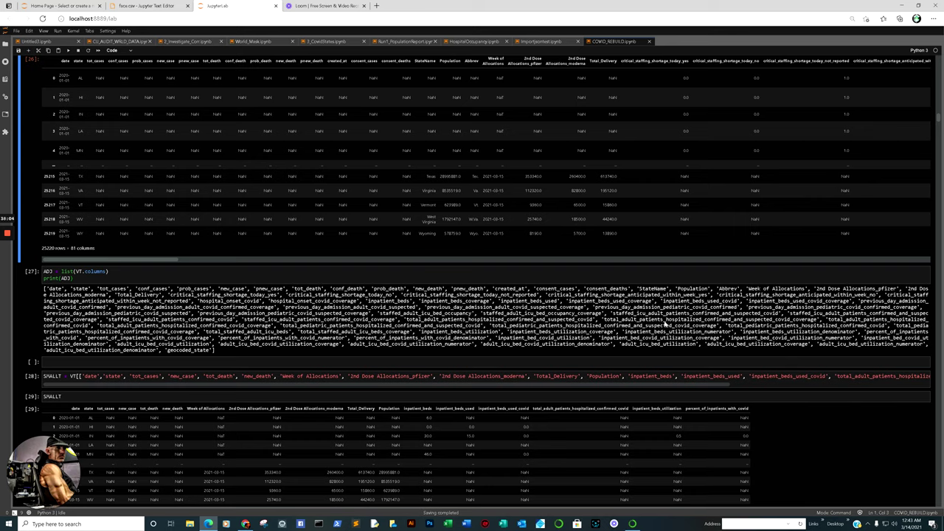
- Revisit the import cell, then look through the SMALLTV tables and find the Percent of Hospitalized Patients with Covid to Inpatient Beds charts
{"action": "scroll", "coordinate": [665, 322], "scroll_direction": "up", "scroll_amount": 20}
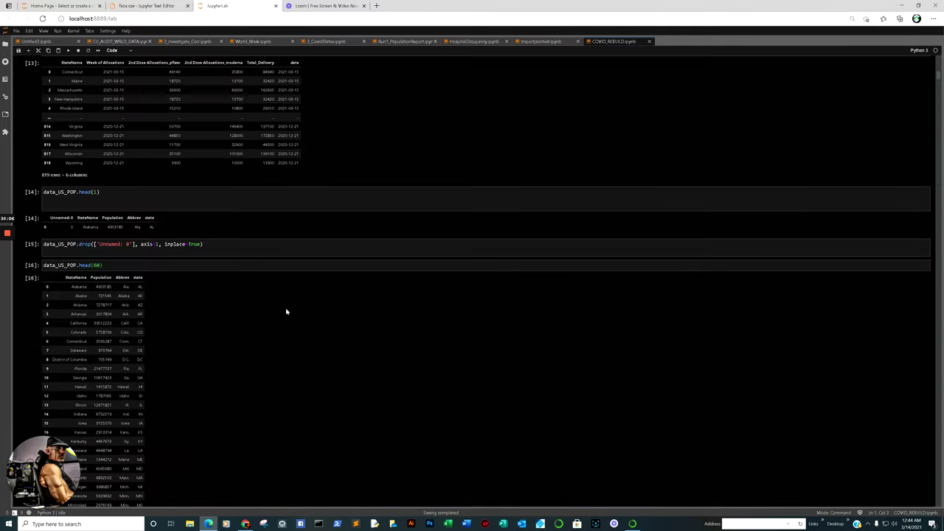
{"action": "scroll", "coordinate": [273, 313], "scroll_direction": "up", "scroll_amount": 10}
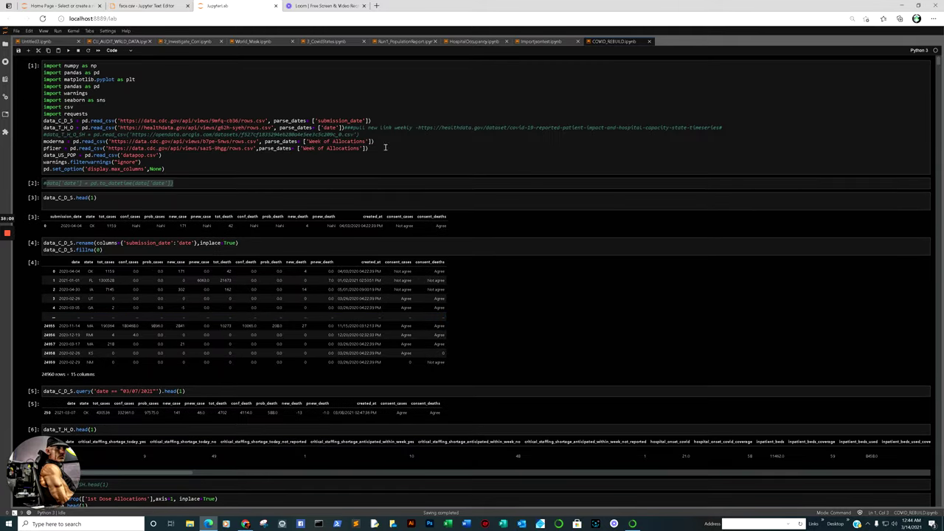
{"action": "scroll", "coordinate": [391, 204], "scroll_direction": "down", "scroll_amount": 20}
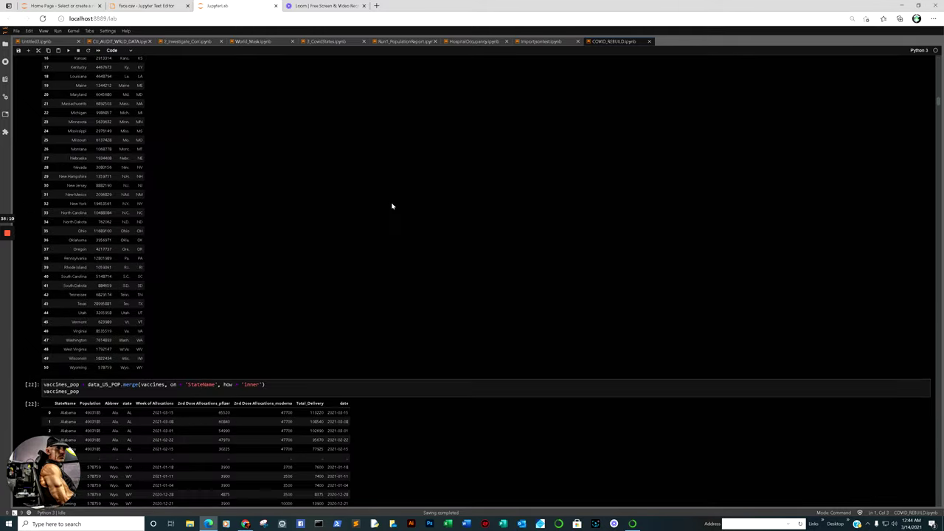
{"action": "scroll", "coordinate": [392, 206], "scroll_direction": "down", "scroll_amount": 20}
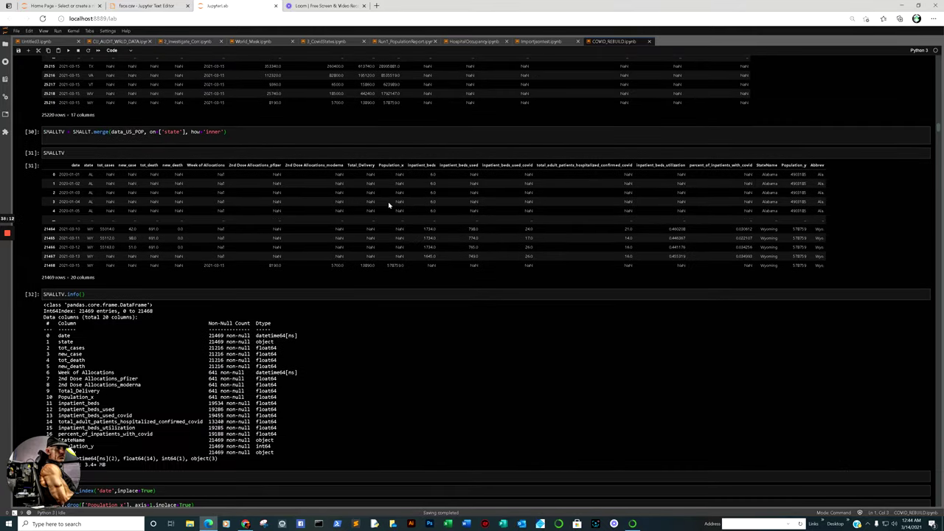
{"action": "scroll", "coordinate": [388, 201], "scroll_direction": "down", "scroll_amount": 20}
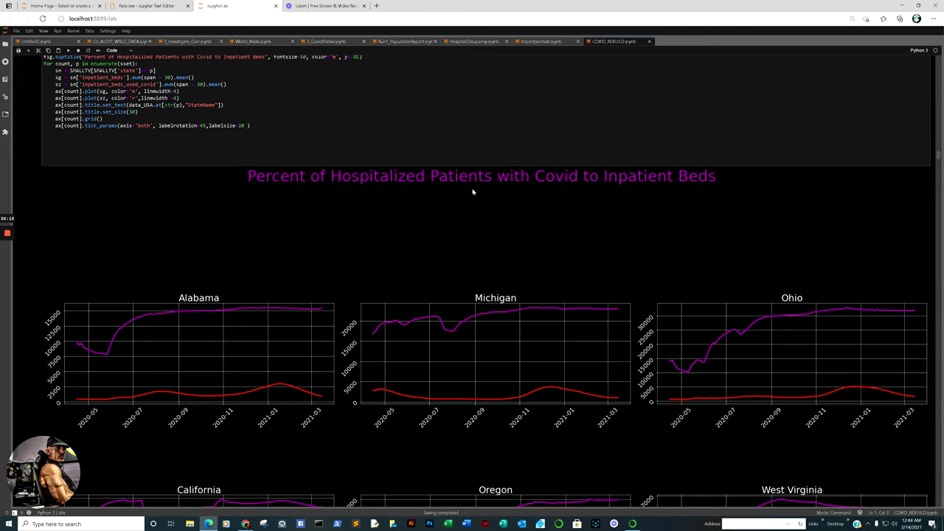
{"action": "scroll", "coordinate": [598, 185], "scroll_direction": "down", "scroll_amount": 2}
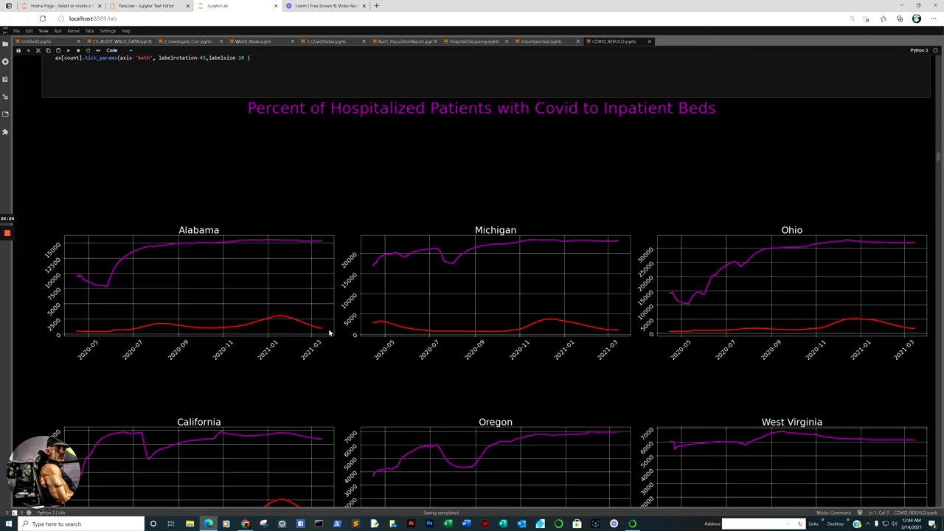
- Compare the latest inpatient bed and Covid-occupied bed levels in the Alabama and Michigan charts
{"action": "left_click", "coordinate": [314, 243]}
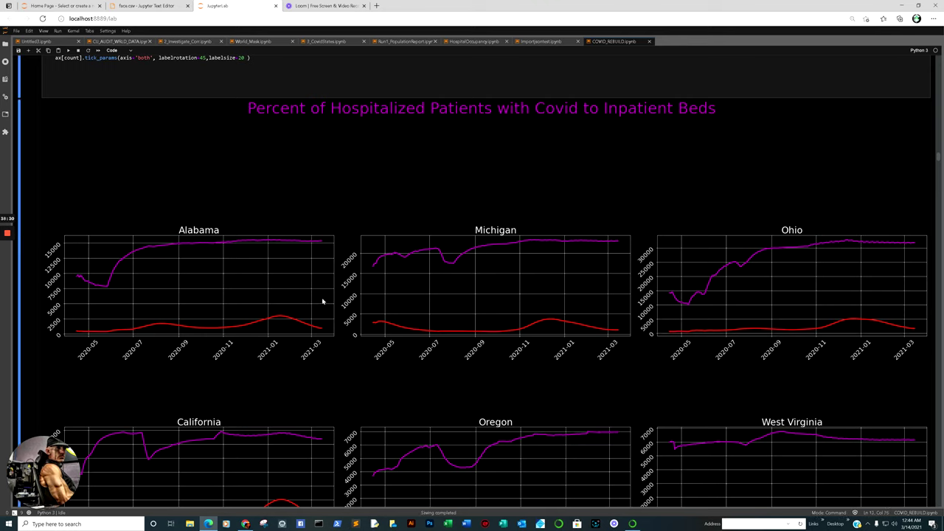
{"action": "left_click", "coordinate": [317, 330]}
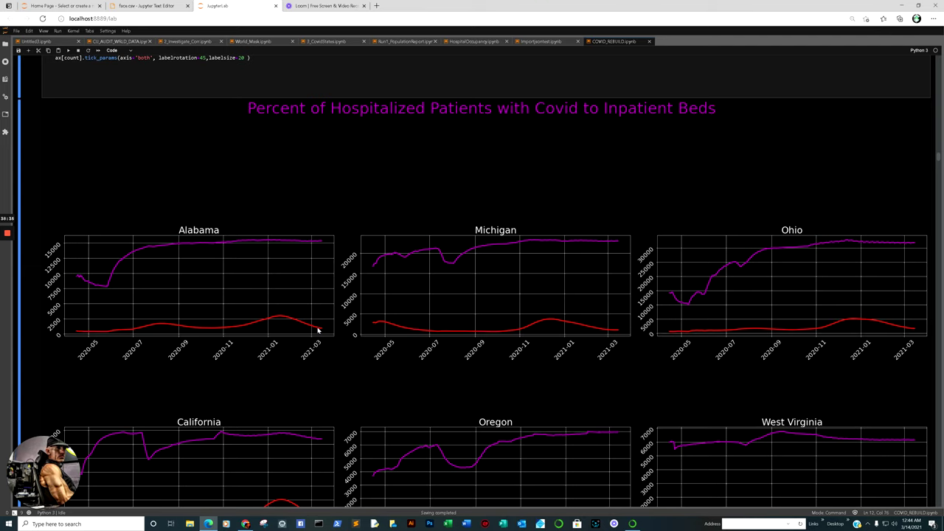
{"action": "left_click", "coordinate": [318, 247]}
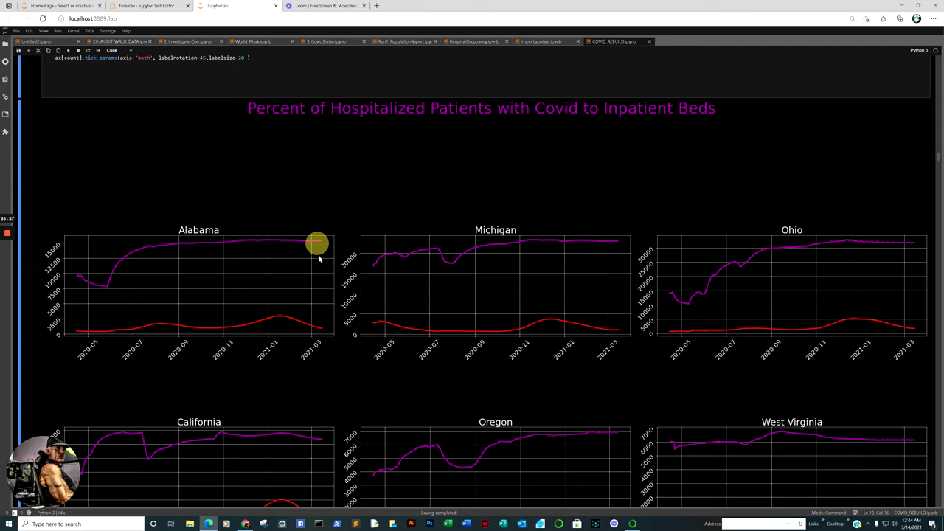
{"action": "left_click", "coordinate": [314, 329]}
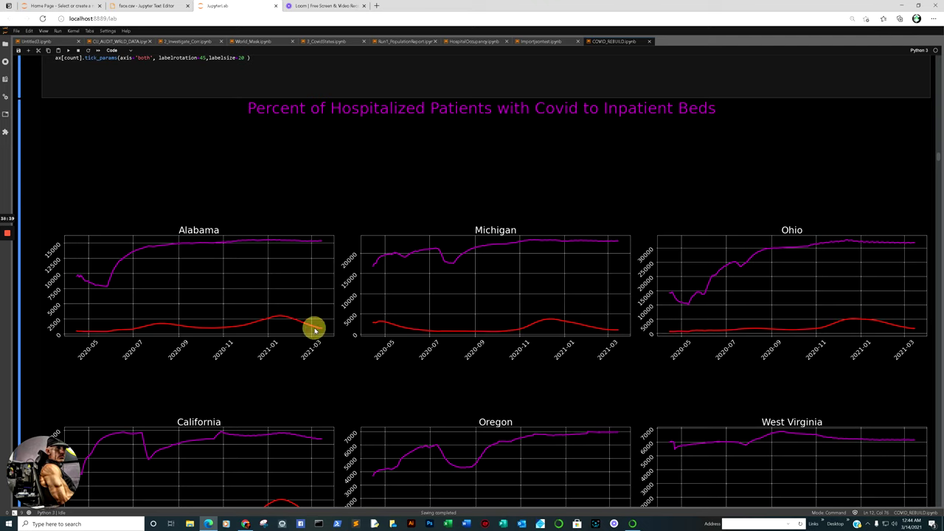
{"action": "left_click", "coordinate": [615, 241]}
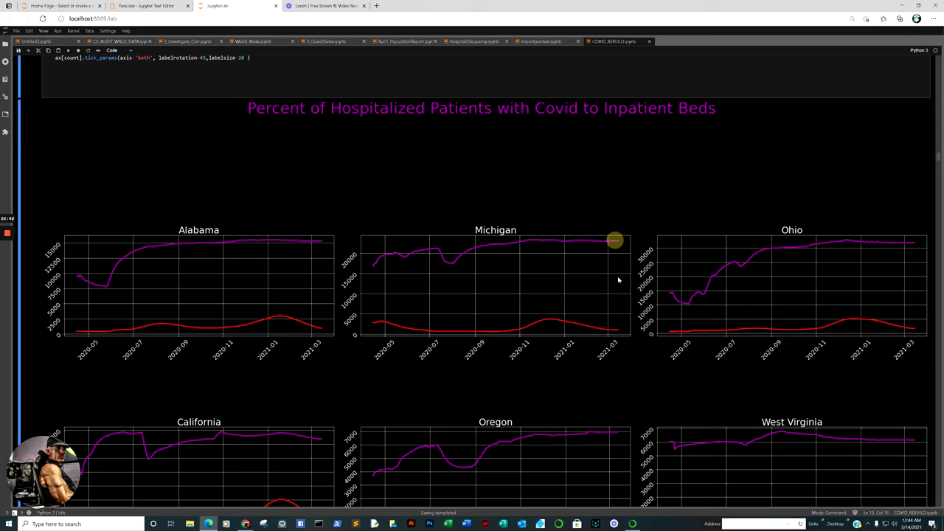
{"action": "left_click", "coordinate": [620, 332]}
- Examine the inpatient bed and Covid patient curves in the state charts from California through Wyoming
{"action": "scroll", "coordinate": [877, 254], "scroll_direction": "down", "scroll_amount": 3}
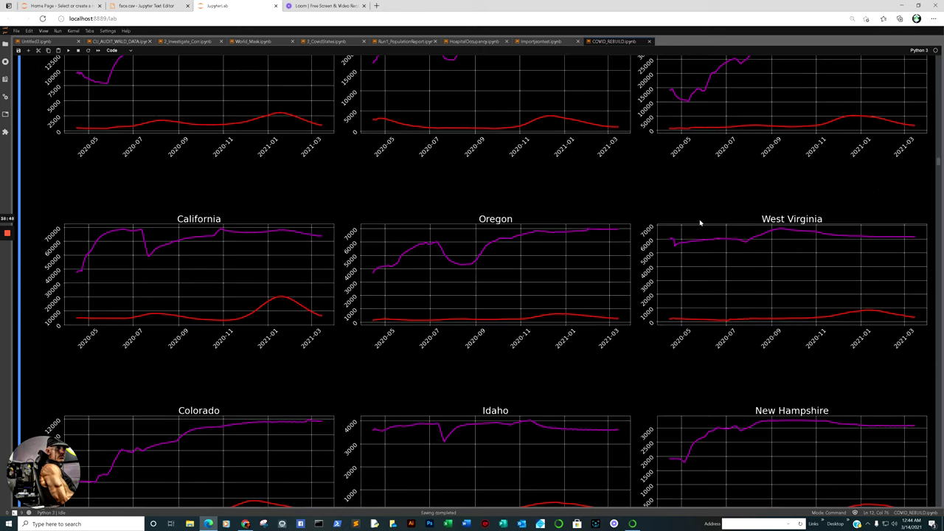
{"action": "scroll", "coordinate": [699, 222], "scroll_direction": "down", "scroll_amount": 3}
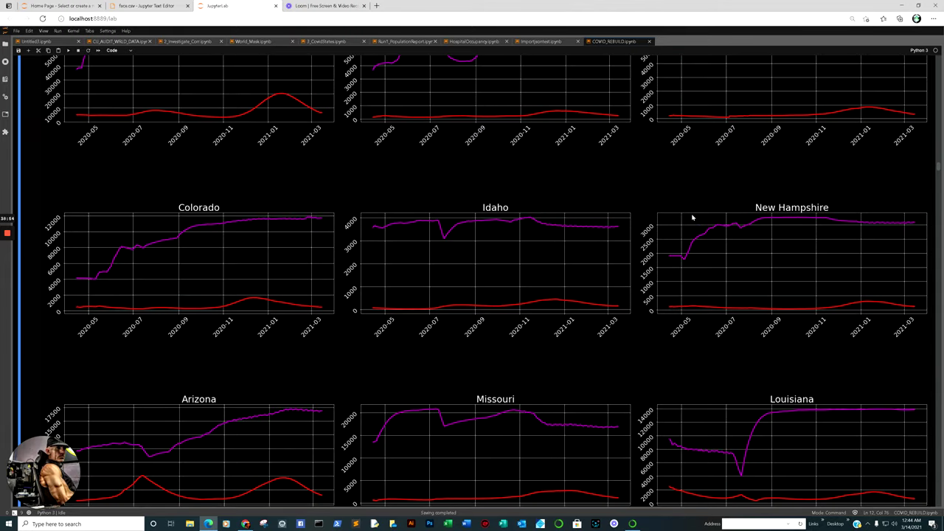
{"action": "scroll", "coordinate": [691, 214], "scroll_direction": "down", "scroll_amount": 1}
{"action": "scroll", "coordinate": [685, 213], "scroll_direction": "down", "scroll_amount": 1}
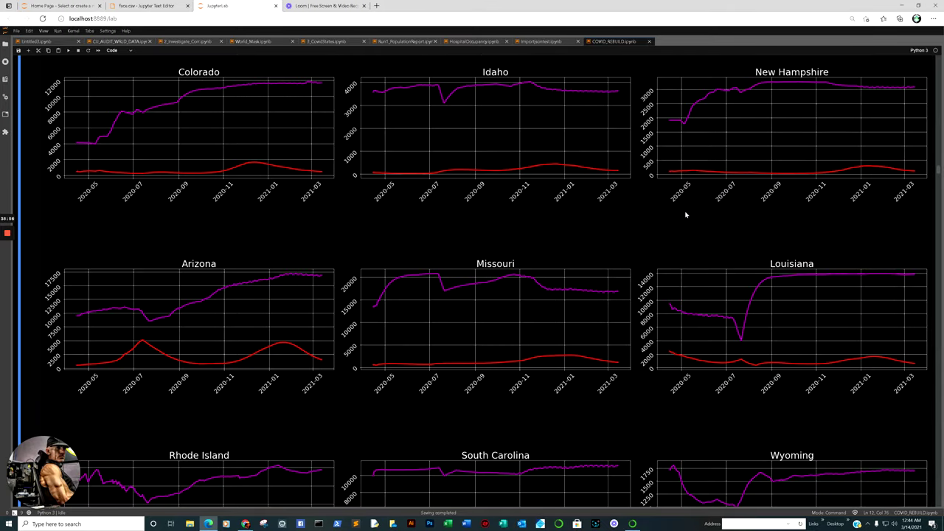
{"action": "scroll", "coordinate": [683, 213], "scroll_direction": "down", "scroll_amount": 1}
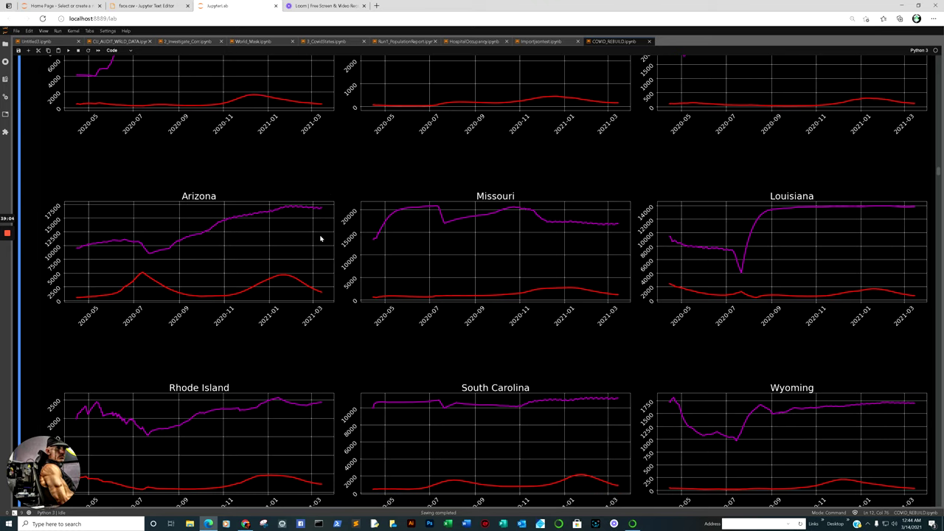
{"action": "scroll", "coordinate": [321, 238], "scroll_direction": "down", "scroll_amount": 3}
{"action": "scroll", "coordinate": [492, 260], "scroll_direction": "down", "scroll_amount": 2}
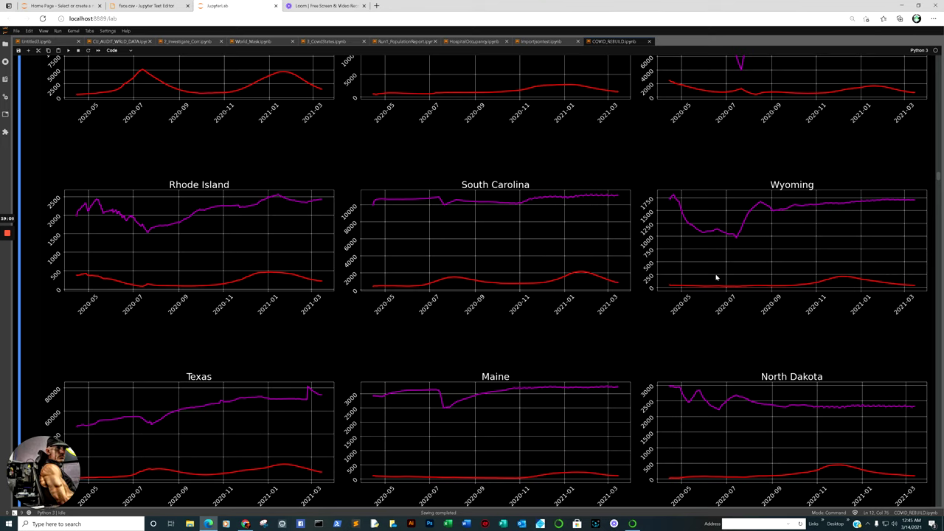
- Examine the inpatient bed and Covid patient curves in the state charts from Texas through Massachusetts
{"action": "scroll", "coordinate": [868, 295], "scroll_direction": "down", "scroll_amount": 5}
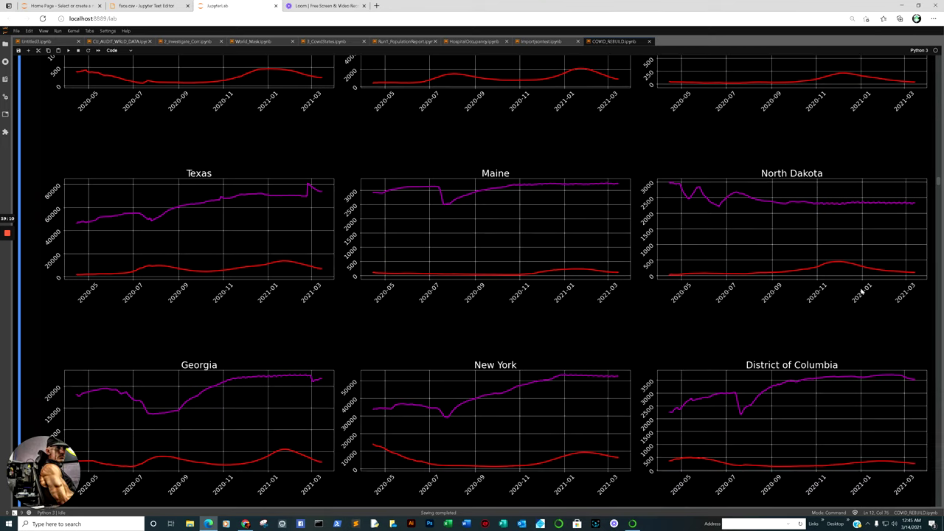
{"action": "scroll", "coordinate": [862, 294], "scroll_direction": "down", "scroll_amount": 2}
{"action": "scroll", "coordinate": [603, 331], "scroll_direction": "down", "scroll_amount": 4}
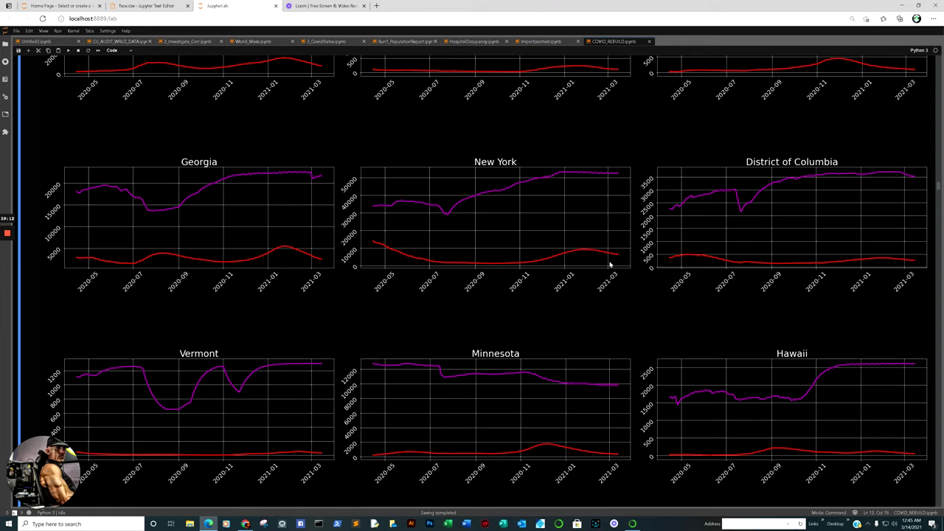
{"action": "scroll", "coordinate": [610, 262], "scroll_direction": "down", "scroll_amount": 4}
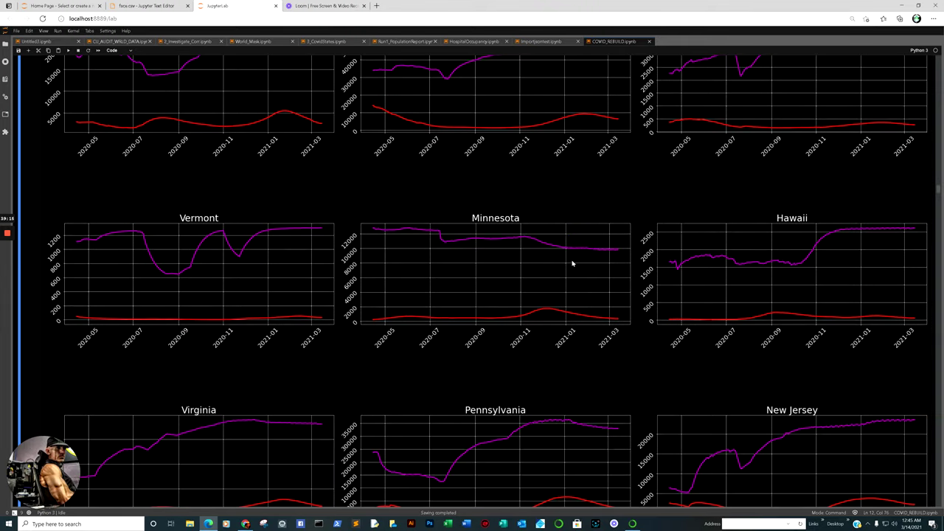
{"action": "scroll", "coordinate": [572, 263], "scroll_direction": "down", "scroll_amount": 6}
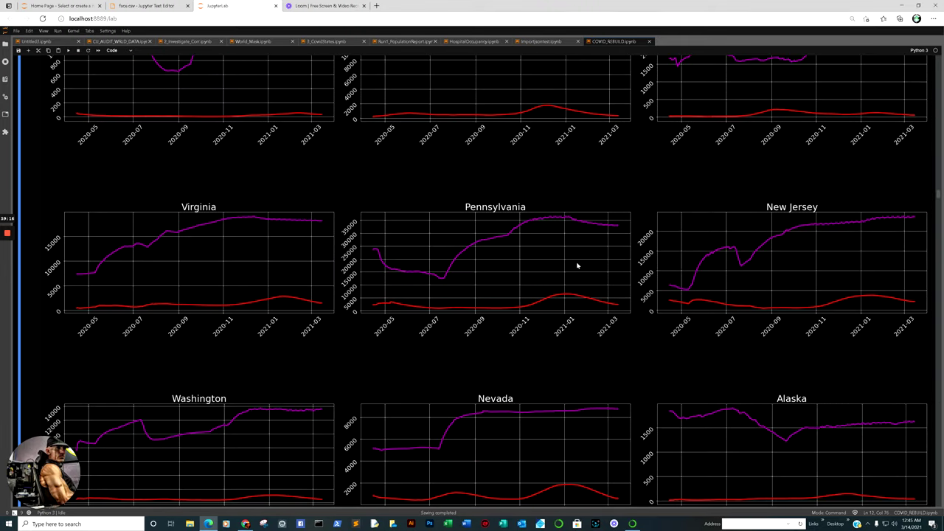
{"action": "scroll", "coordinate": [576, 265], "scroll_direction": "down", "scroll_amount": 2}
{"action": "scroll", "coordinate": [572, 264], "scroll_direction": "down", "scroll_amount": 4}
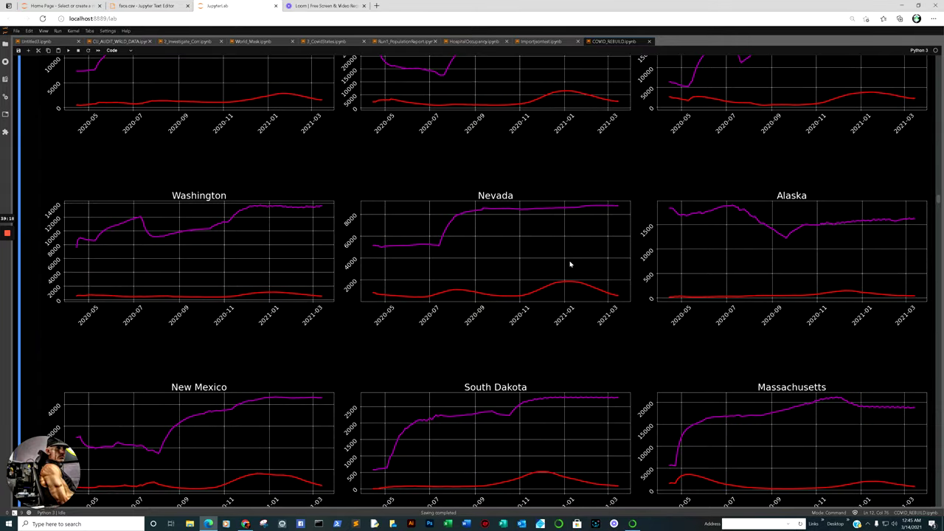
{"action": "scroll", "coordinate": [569, 264], "scroll_direction": "down", "scroll_amount": 2}
{"action": "scroll", "coordinate": [634, 275], "scroll_direction": "down", "scroll_amount": 2}
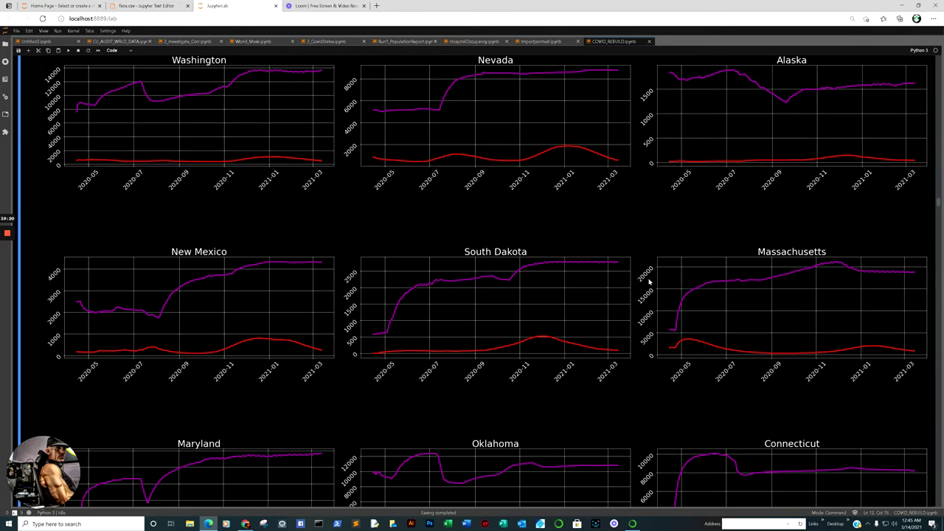
- Examine the inpatient bed and Covid patient curves in the state charts from Maryland through Delaware
{"action": "scroll", "coordinate": [647, 284], "scroll_direction": "down", "scroll_amount": 4}
{"action": "scroll", "coordinate": [646, 281], "scroll_direction": "down", "scroll_amount": 8}
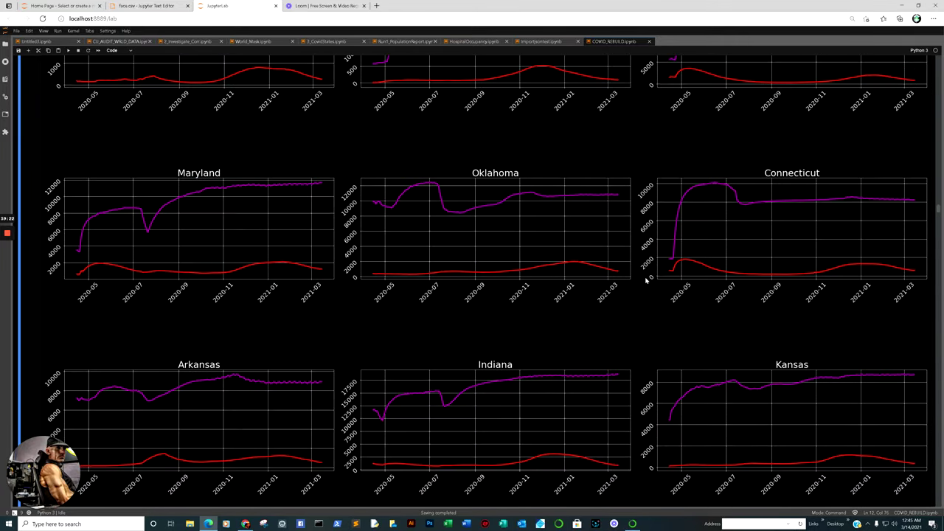
{"action": "scroll", "coordinate": [646, 280], "scroll_direction": "down", "scroll_amount": 2}
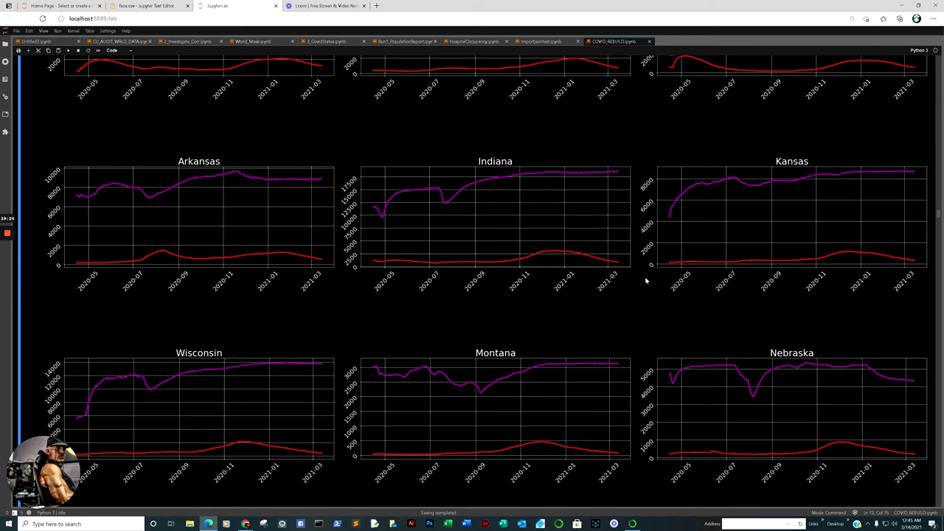
{"action": "scroll", "coordinate": [646, 282], "scroll_direction": "down", "scroll_amount": 2}
{"action": "scroll", "coordinate": [646, 284], "scroll_direction": "down", "scroll_amount": 2}
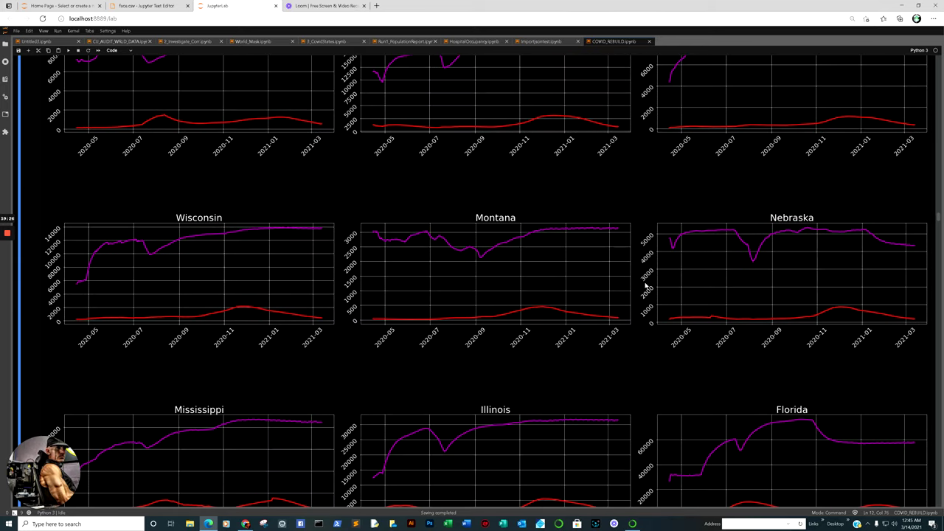
{"action": "scroll", "coordinate": [646, 284], "scroll_direction": "down", "scroll_amount": 6}
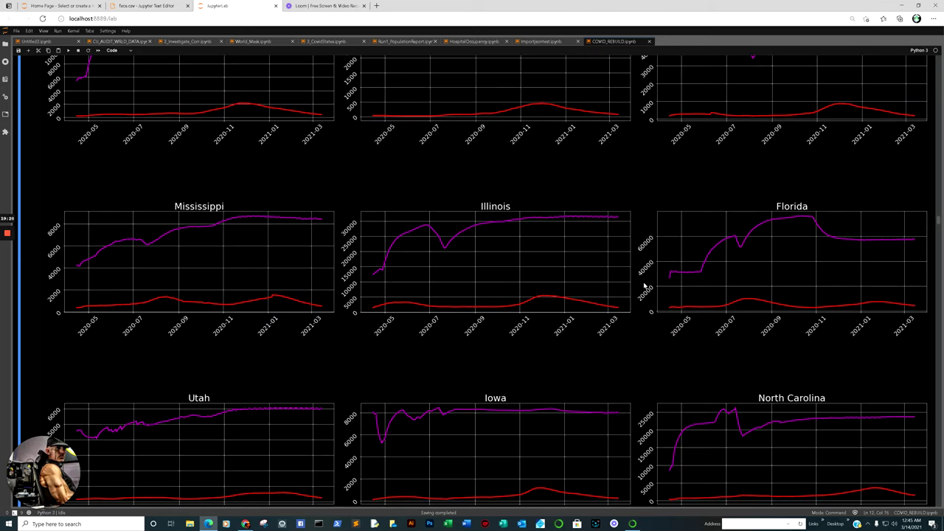
{"action": "scroll", "coordinate": [643, 285], "scroll_direction": "down", "scroll_amount": 2}
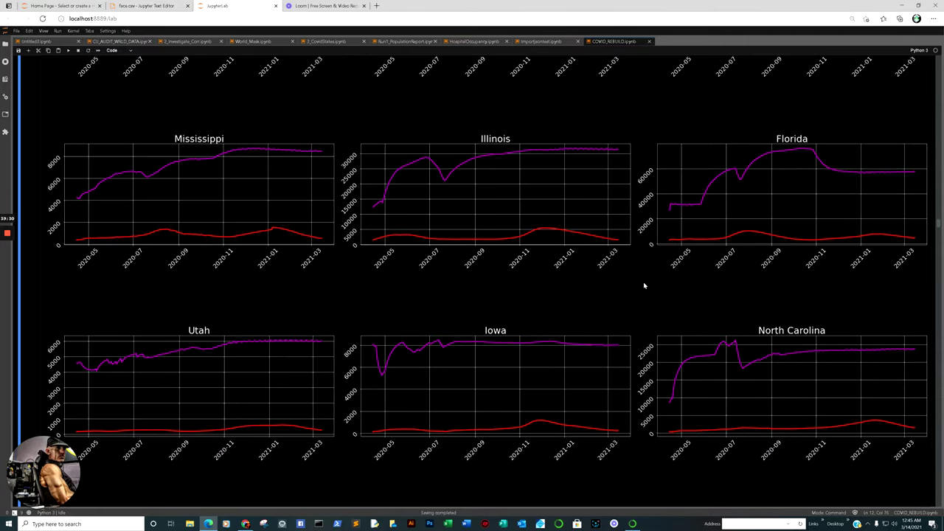
{"action": "scroll", "coordinate": [622, 294], "scroll_direction": "down", "scroll_amount": 2}
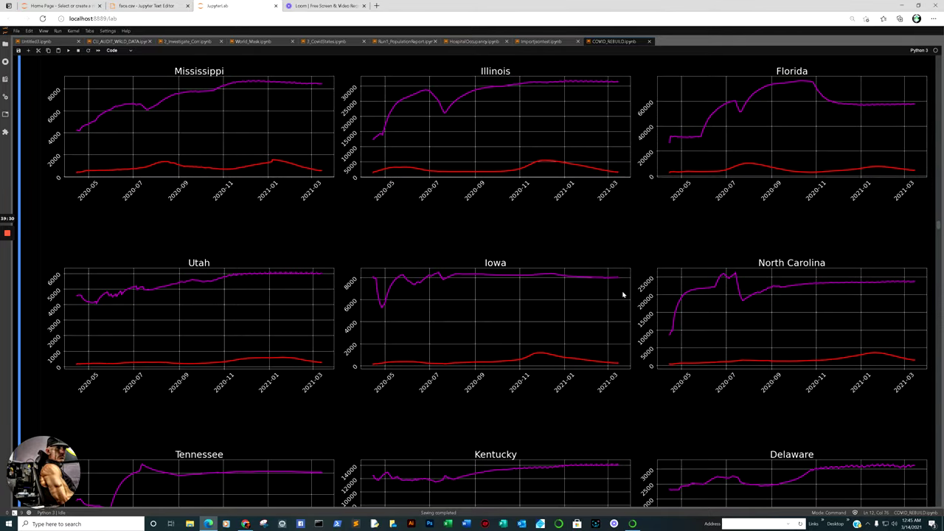
{"action": "scroll", "coordinate": [622, 294], "scroll_direction": "down", "scroll_amount": 2}
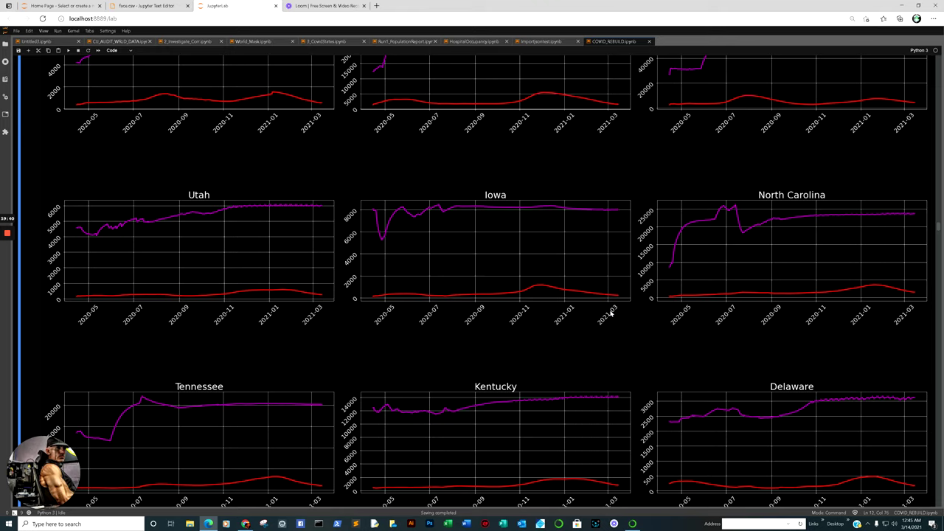
- Review the plotting code and first charts of New Deaths per 100,000 for the No Mask or Loose Restriction States
{"action": "scroll", "coordinate": [610, 313], "scroll_direction": "down", "scroll_amount": 1}
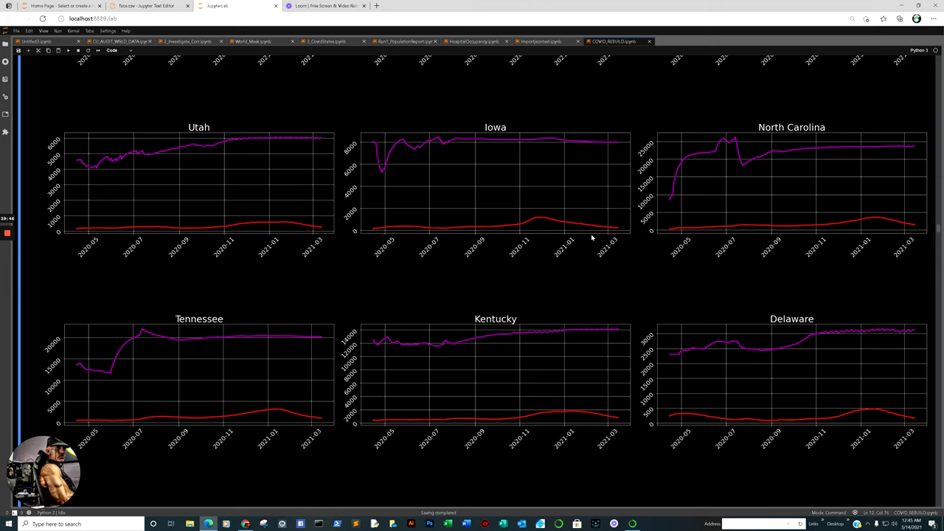
{"action": "scroll", "coordinate": [595, 254], "scroll_direction": "down", "scroll_amount": 3}
{"action": "scroll", "coordinate": [605, 243], "scroll_direction": "down", "scroll_amount": 3}
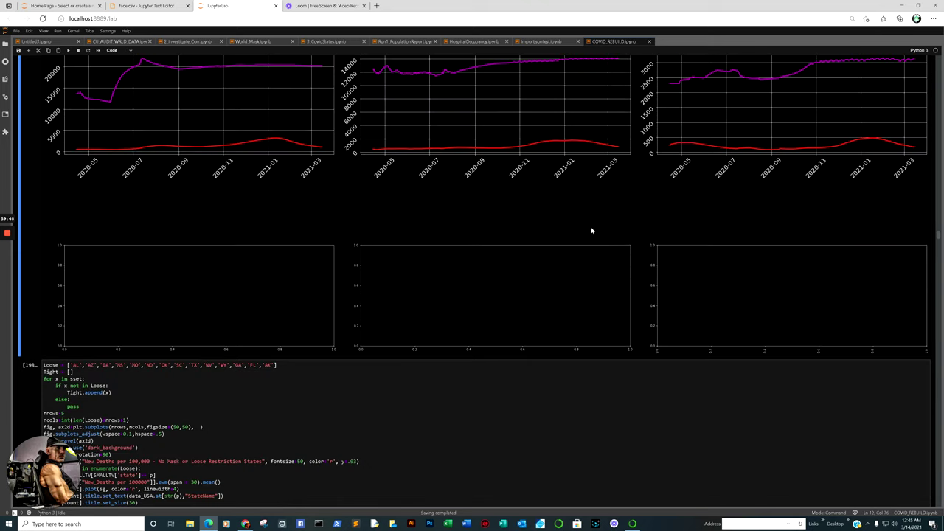
{"action": "scroll", "coordinate": [582, 159], "scroll_direction": "down", "scroll_amount": 2}
{"action": "scroll", "coordinate": [634, 199], "scroll_direction": "down", "scroll_amount": 4}
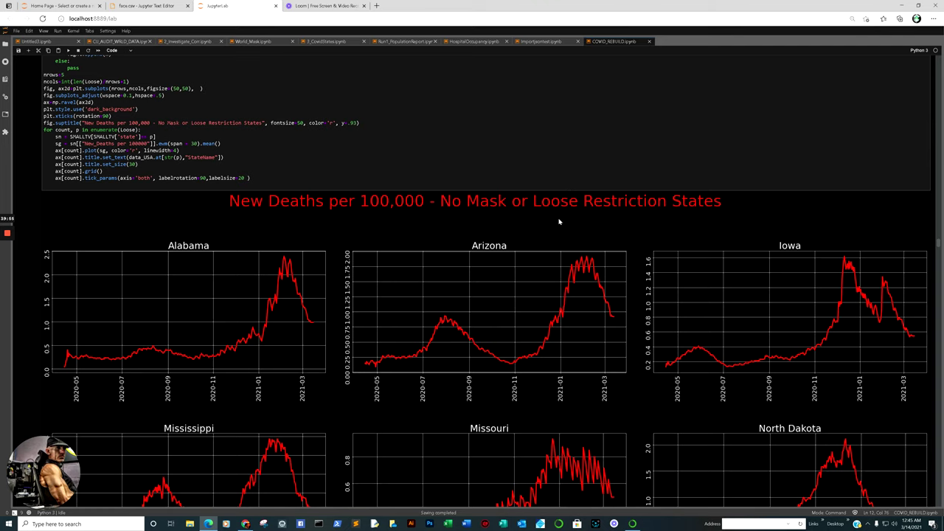
{"action": "scroll", "coordinate": [313, 207], "scroll_direction": "up", "scroll_amount": 4}
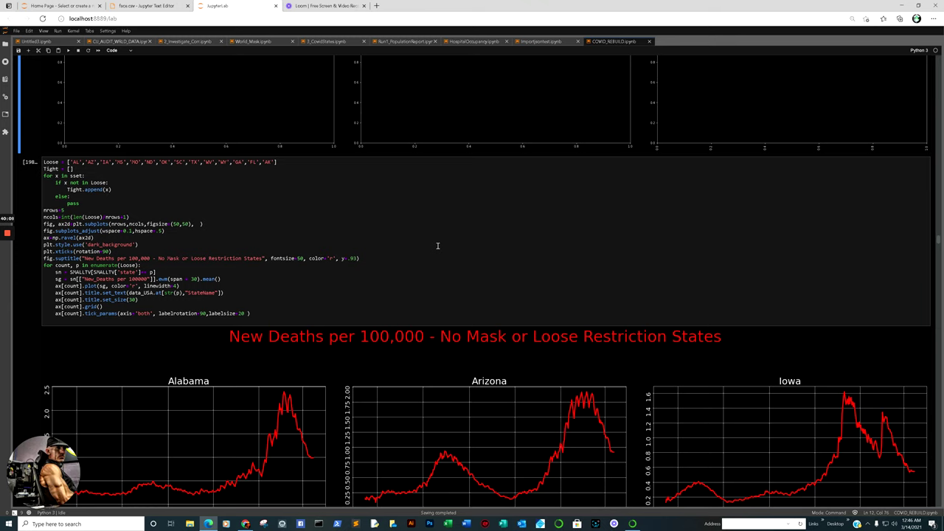
{"action": "scroll", "coordinate": [482, 276], "scroll_direction": "down", "scroll_amount": 4}
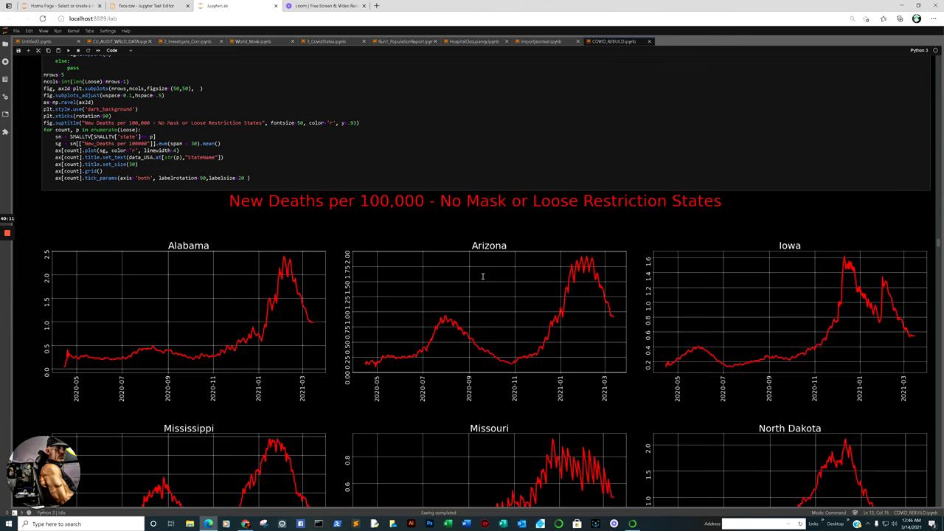
- Examine the new deaths per 100,000 curves of the loose restriction states from Alabama through Georgia
{"action": "scroll", "coordinate": [507, 246], "scroll_direction": "down", "scroll_amount": 2}
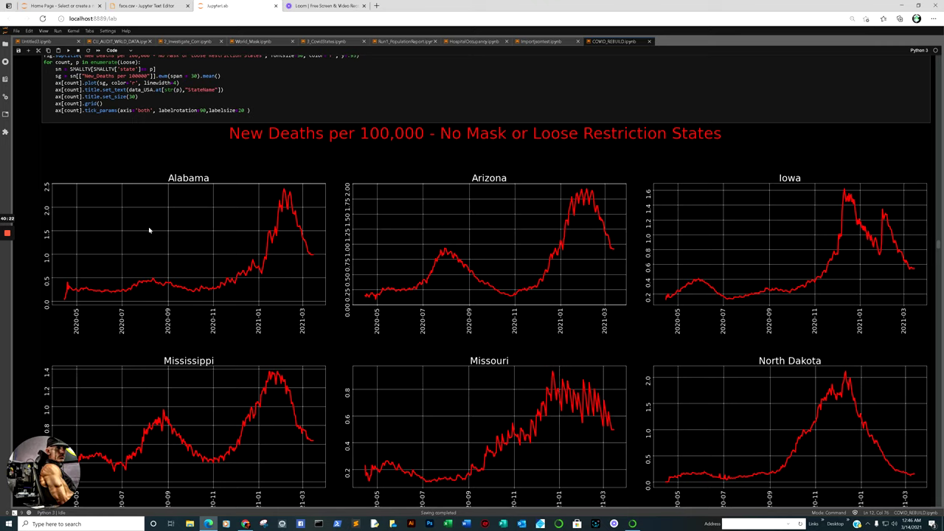
{"action": "scroll", "coordinate": [655, 231], "scroll_direction": "down", "scroll_amount": 1}
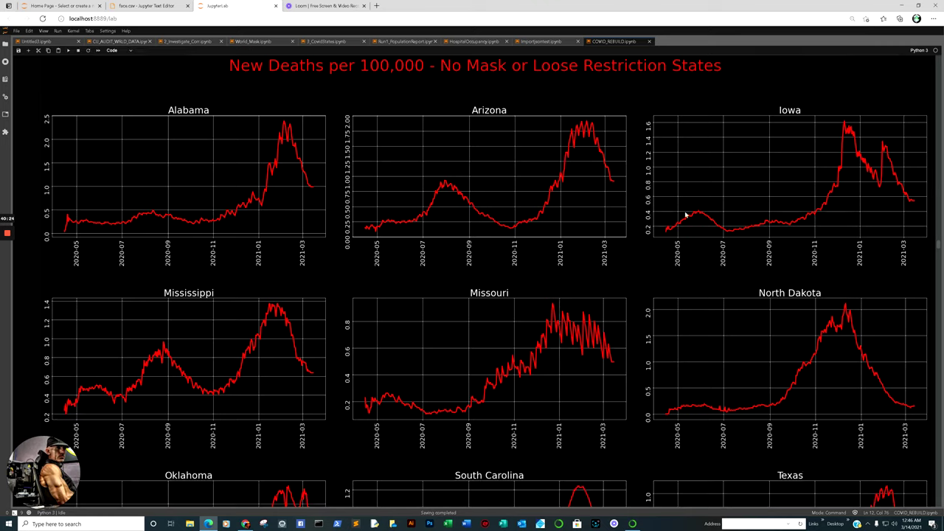
{"action": "scroll", "coordinate": [675, 215], "scroll_direction": "down", "scroll_amount": 2}
{"action": "scroll", "coordinate": [564, 225], "scroll_direction": "down", "scroll_amount": 1}
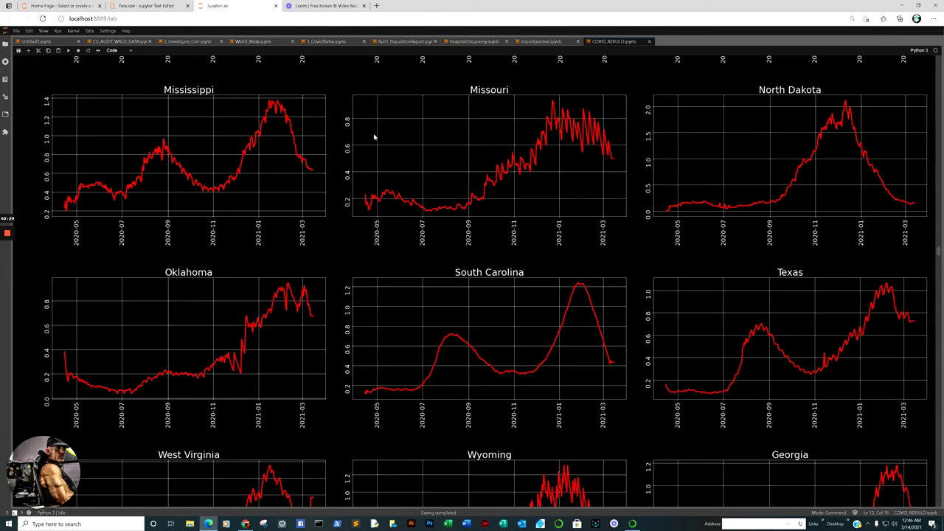
{"action": "scroll", "coordinate": [383, 135], "scroll_direction": "up", "scroll_amount": 1}
{"action": "scroll", "coordinate": [417, 148], "scroll_direction": "down", "scroll_amount": 1}
{"action": "scroll", "coordinate": [410, 154], "scroll_direction": "down", "scroll_amount": 1}
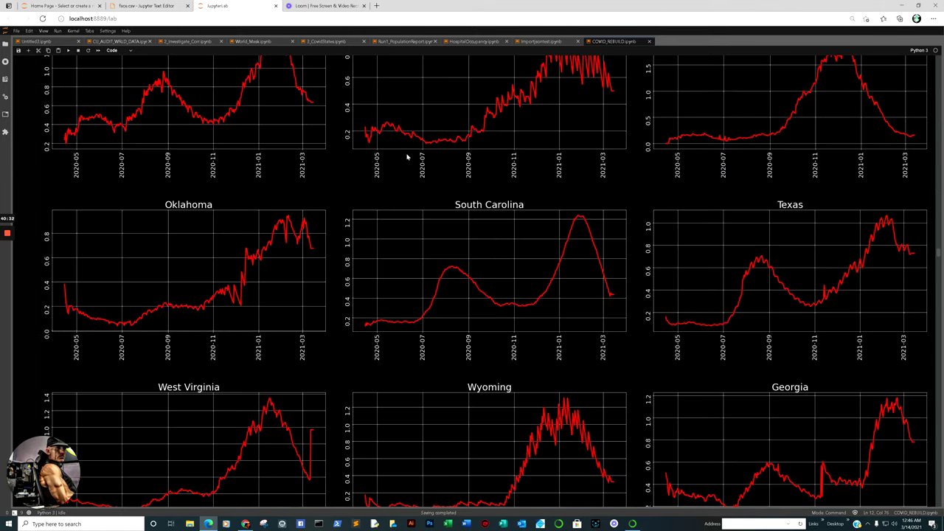
{"action": "scroll", "coordinate": [417, 155], "scroll_direction": "down", "scroll_amount": 1}
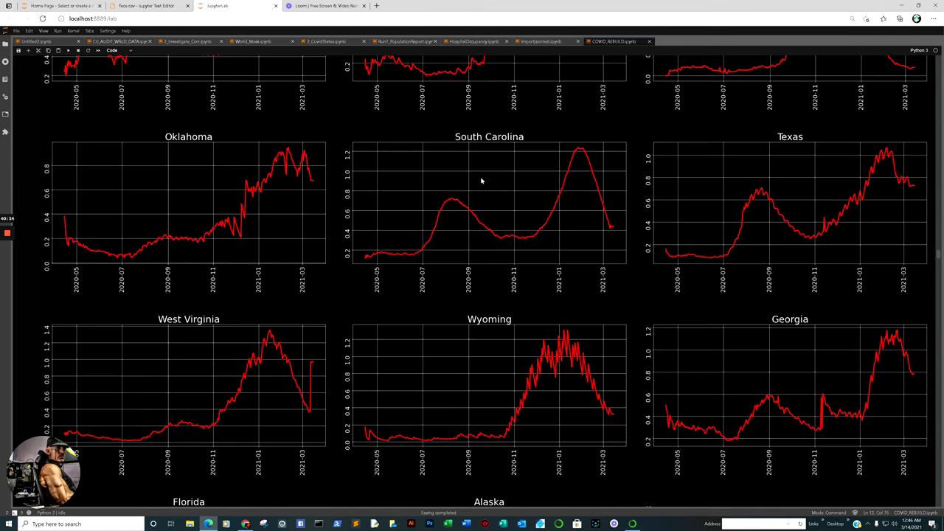
{"action": "scroll", "coordinate": [480, 181], "scroll_direction": "up", "scroll_amount": 3}
{"action": "scroll", "coordinate": [478, 184], "scroll_direction": "up", "scroll_amount": 3}
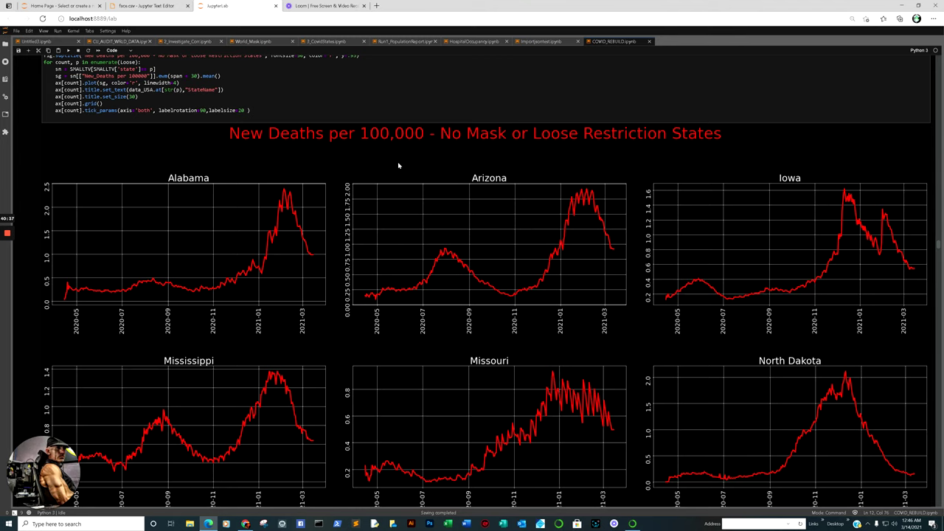
- Inspect the sudden jump at the end of West Virginia's death curve, along with the Florida and Alaska charts
{"action": "scroll", "coordinate": [456, 183], "scroll_direction": "down", "scroll_amount": 9}
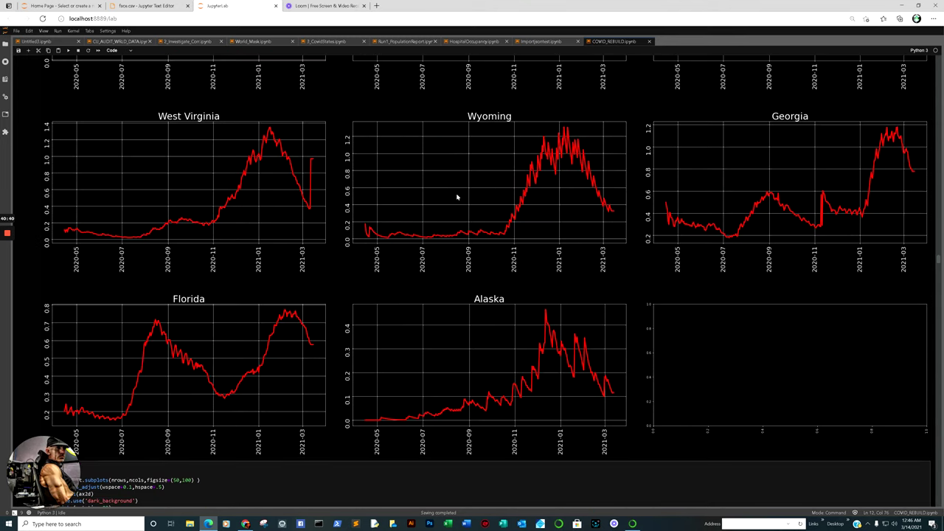
{"action": "left_click", "coordinate": [315, 160]}
{"action": "left_click", "coordinate": [310, 205]}
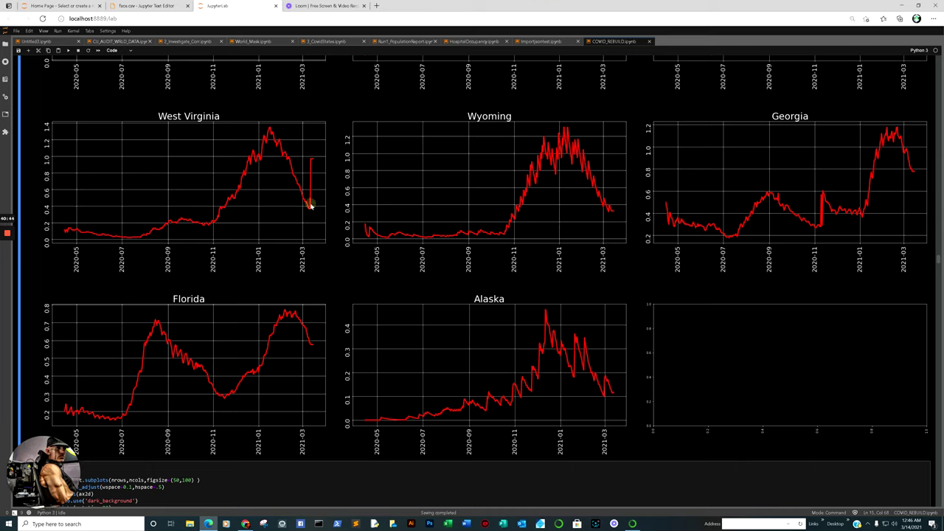
{"action": "scroll", "coordinate": [664, 216], "scroll_direction": "down", "scroll_amount": 3}
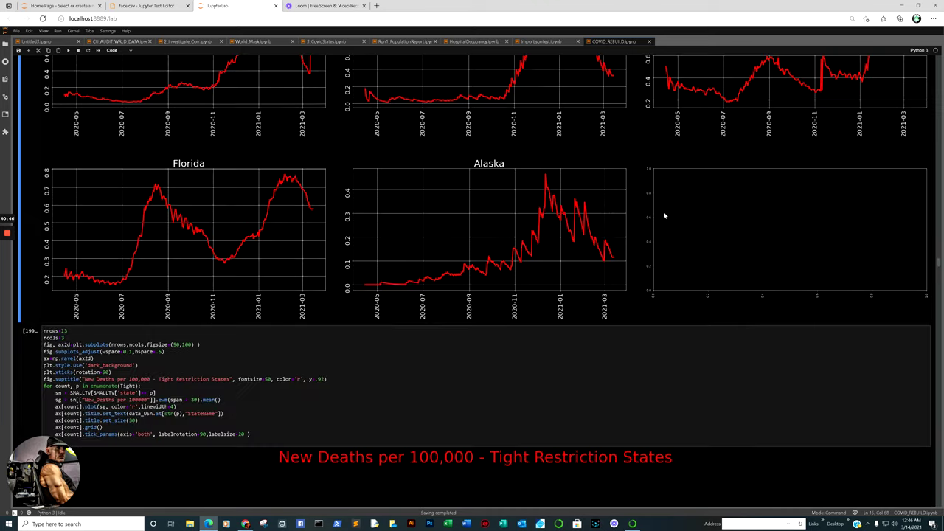
- Examine the new deaths per 100,000 curves of the Tight Restriction States from Michigan through New Jersey
{"action": "scroll", "coordinate": [518, 212], "scroll_direction": "down", "scroll_amount": 3}
{"action": "scroll", "coordinate": [517, 208], "scroll_direction": "down", "scroll_amount": 3}
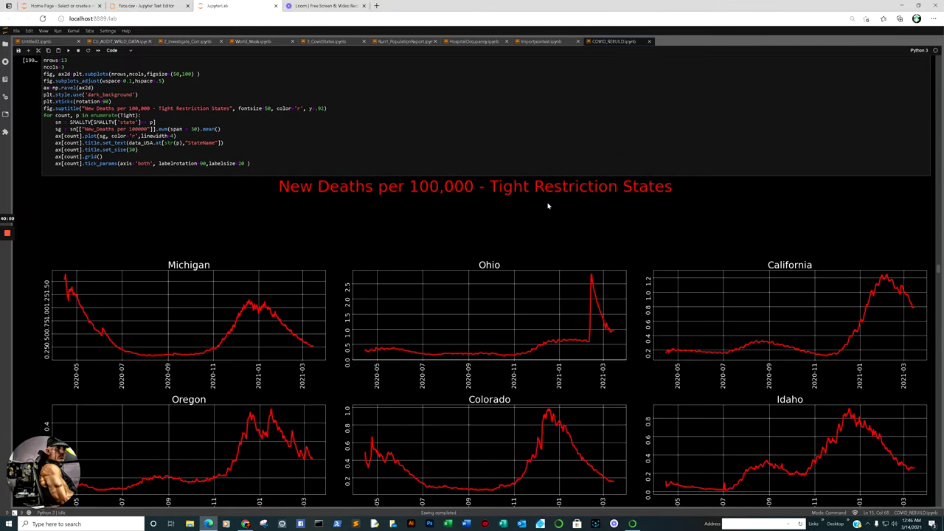
{"action": "scroll", "coordinate": [552, 205], "scroll_direction": "down", "scroll_amount": 5}
{"action": "scroll", "coordinate": [552, 203], "scroll_direction": "down", "scroll_amount": 2}
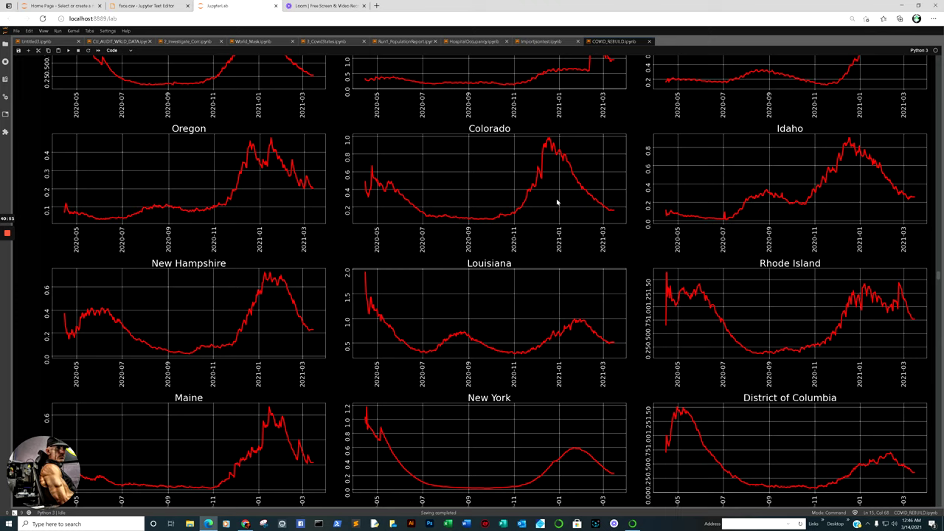
{"action": "scroll", "coordinate": [727, 234], "scroll_direction": "down", "scroll_amount": 3}
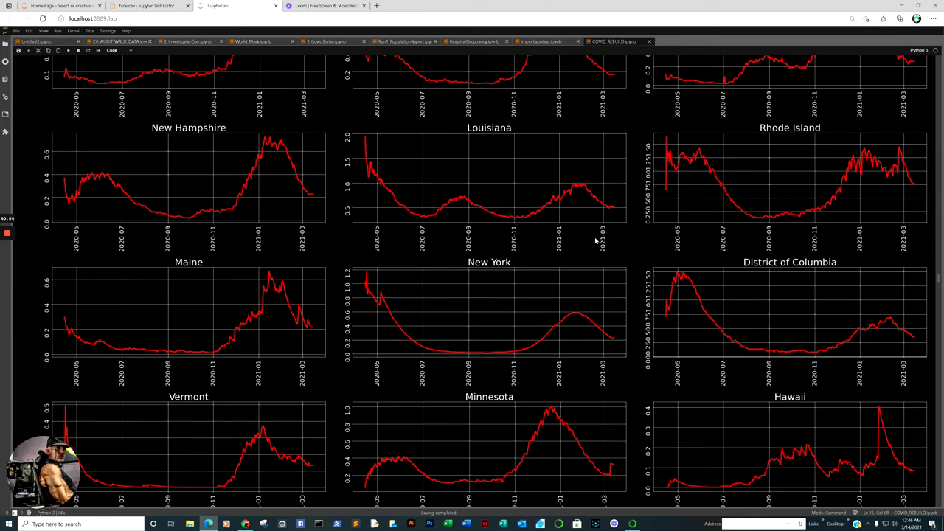
{"action": "scroll", "coordinate": [668, 244], "scroll_direction": "down", "scroll_amount": 4}
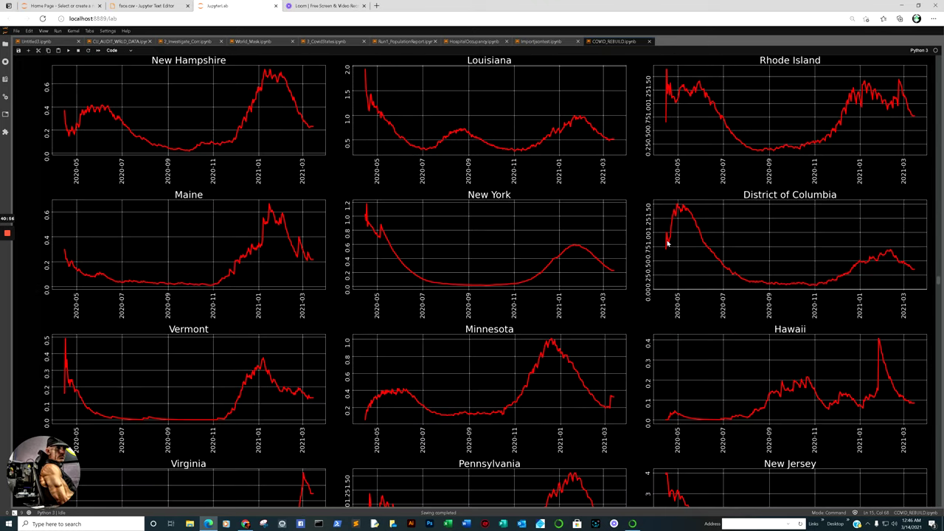
{"action": "scroll", "coordinate": [667, 243], "scroll_direction": "down", "scroll_amount": 2}
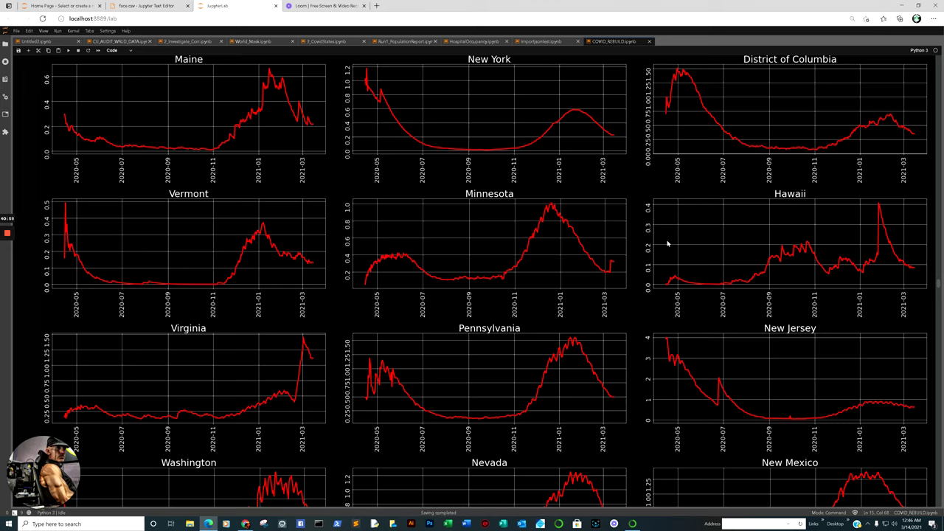
- Compare the death curves of the loose restriction states with those of the first tight restriction states
{"action": "scroll", "coordinate": [667, 243], "scroll_direction": "up", "scroll_amount": 20}
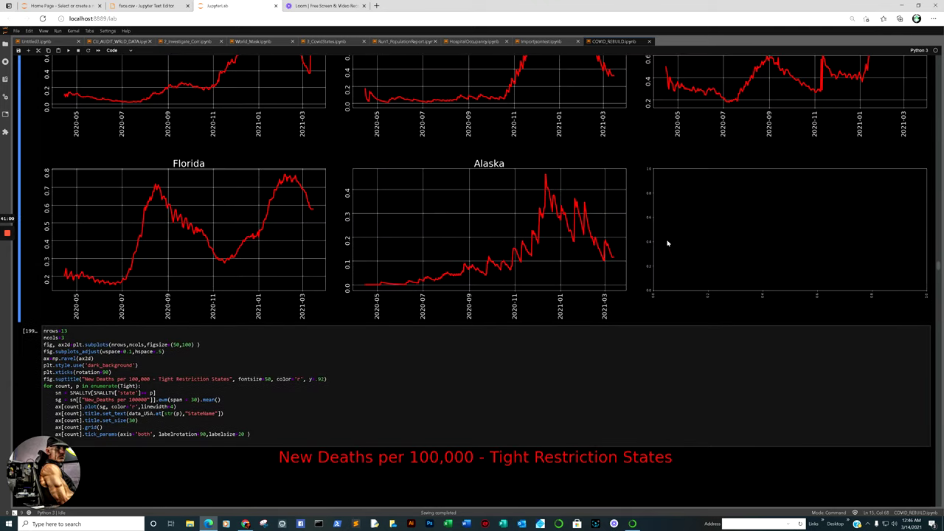
{"action": "scroll", "coordinate": [667, 244], "scroll_direction": "up", "scroll_amount": 8}
{"action": "scroll", "coordinate": [667, 244], "scroll_direction": "down", "scroll_amount": 14}
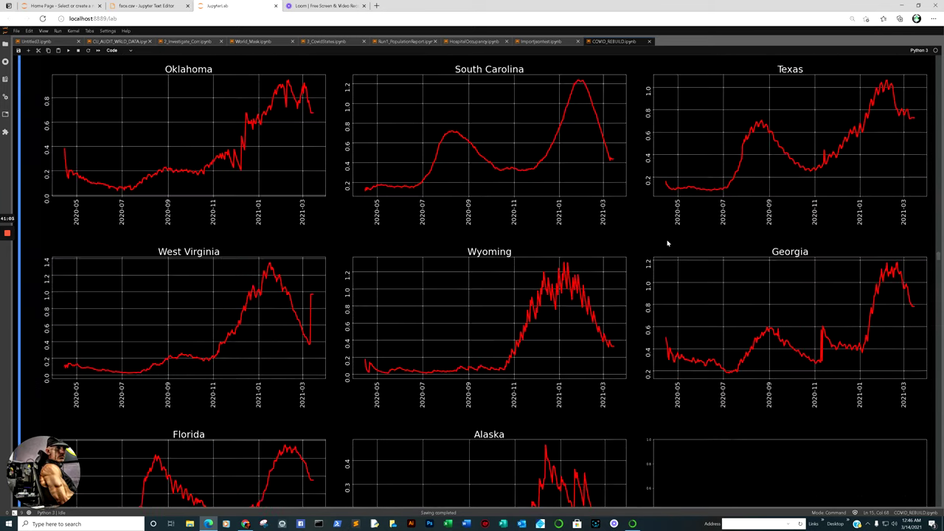
{"action": "scroll", "coordinate": [667, 243], "scroll_direction": "down", "scroll_amount": 14}
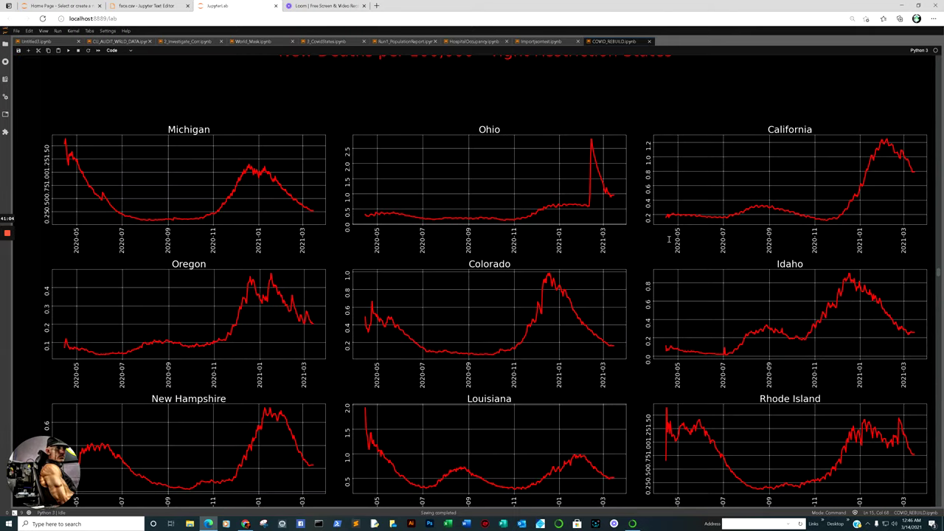
- Inspect the abrupt jumps in the death curves of Virginia, Minnesota and Hawaii among the tight restriction states
{"action": "scroll", "coordinate": [668, 242], "scroll_direction": "down", "scroll_amount": 4}
{"action": "scroll", "coordinate": [669, 242], "scroll_direction": "down", "scroll_amount": 3}
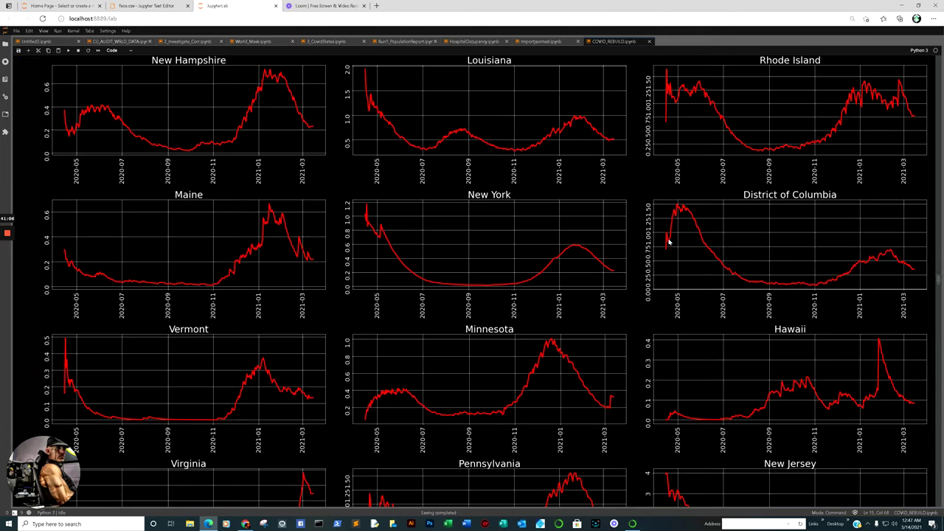
{"action": "scroll", "coordinate": [669, 242], "scroll_direction": "down", "scroll_amount": 2}
{"action": "scroll", "coordinate": [669, 242], "scroll_direction": "down", "scroll_amount": 3}
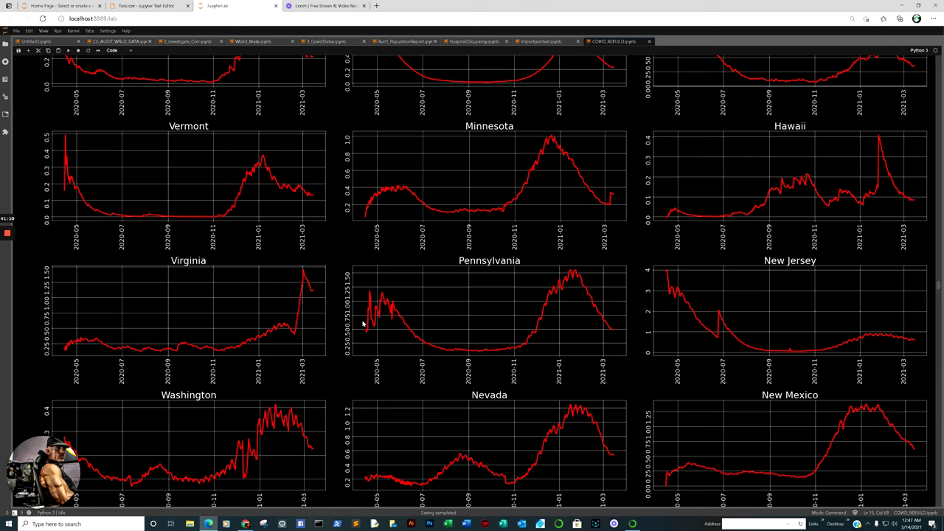
{"action": "left_click", "coordinate": [294, 335]}
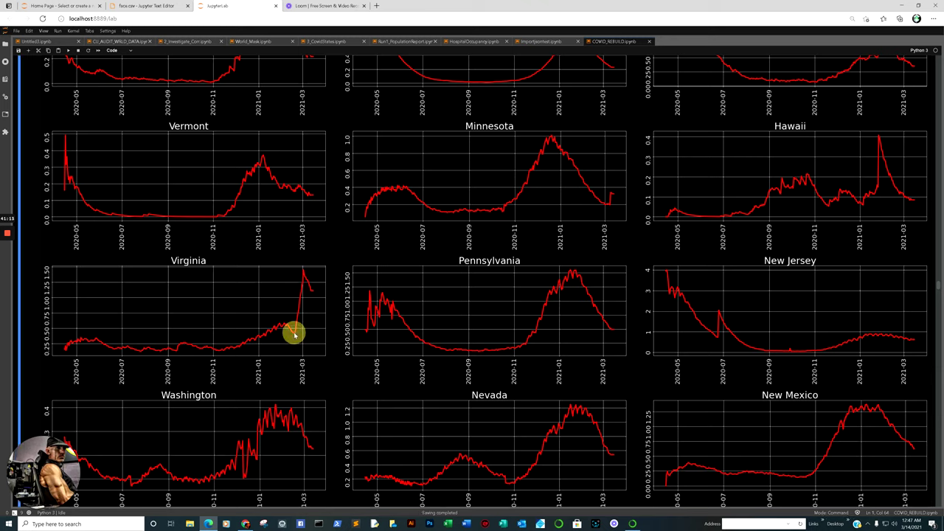
{"action": "left_click", "coordinate": [305, 279]}
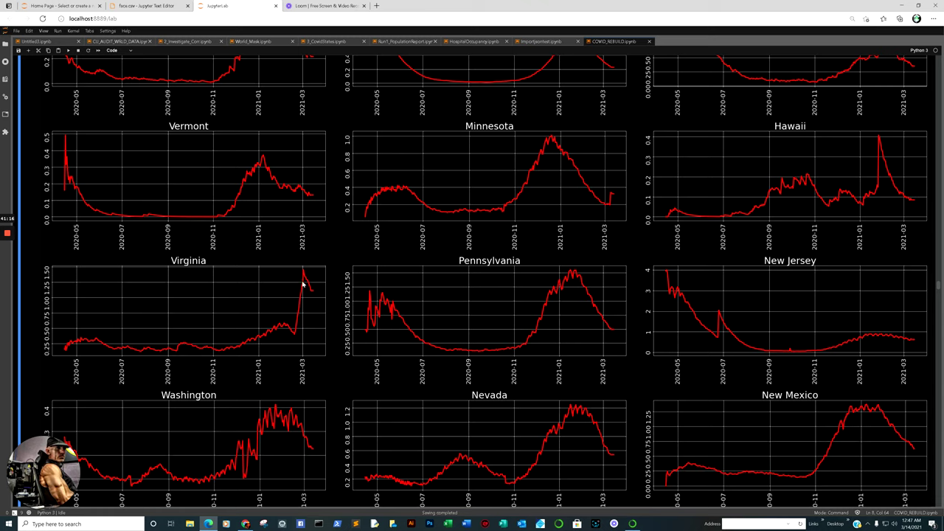
{"action": "left_click", "coordinate": [605, 201]}
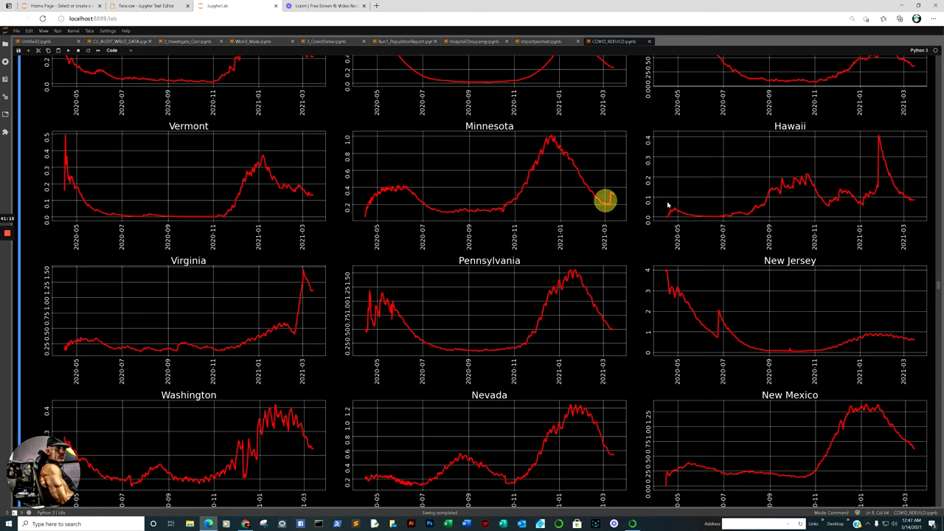
{"action": "left_click", "coordinate": [884, 141]}
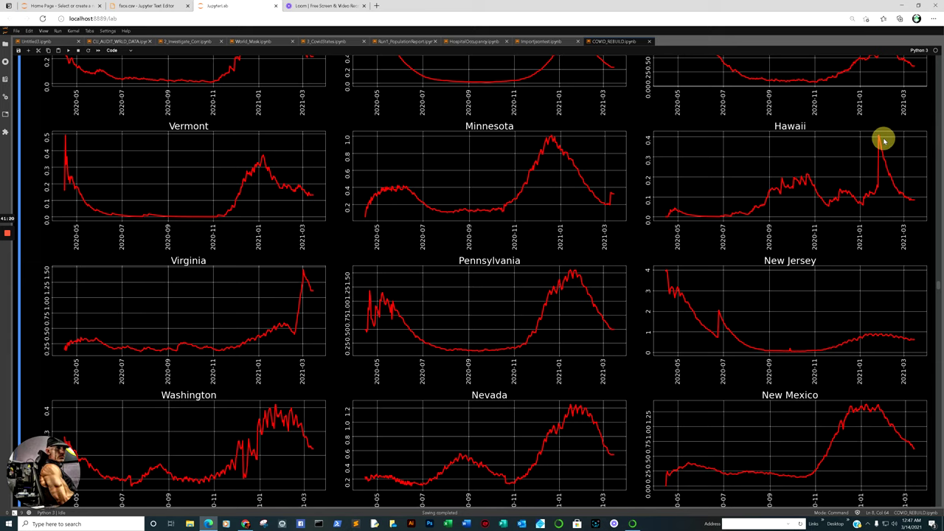
- Inspect the spikes in the Indiana and Connecticut death curves and compare them with Hawaii's spike
{"action": "scroll", "coordinate": [885, 148], "scroll_direction": "down", "scroll_amount": 4}
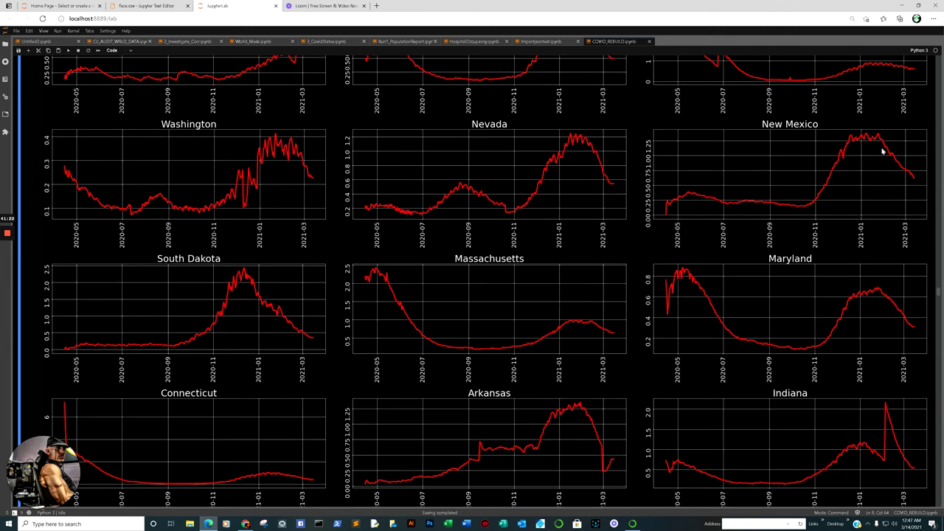
{"action": "scroll", "coordinate": [882, 150], "scroll_direction": "down", "scroll_amount": 1}
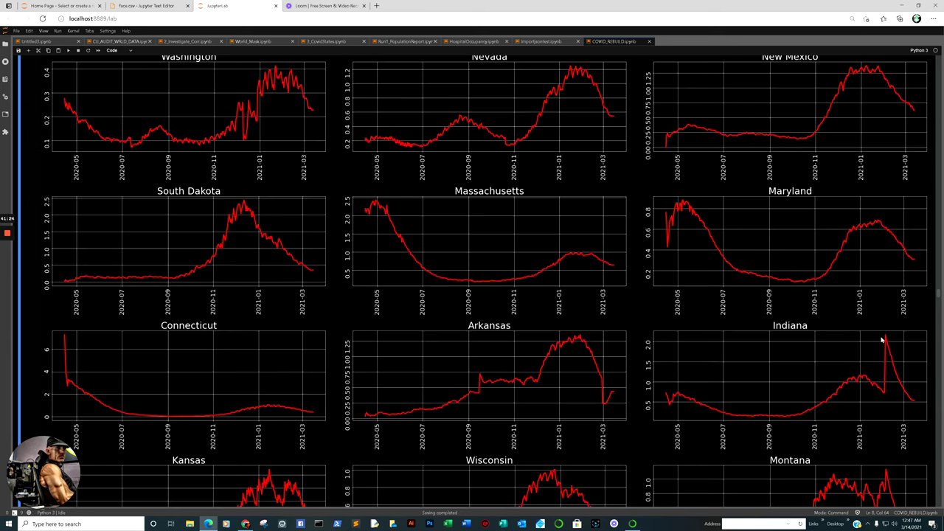
{"action": "left_click", "coordinate": [889, 369]}
{"action": "left_click", "coordinate": [65, 359]}
{"action": "scroll", "coordinate": [704, 268], "scroll_direction": "up", "scroll_amount": 5}
{"action": "scroll", "coordinate": [713, 267], "scroll_direction": "up", "scroll_amount": 1}
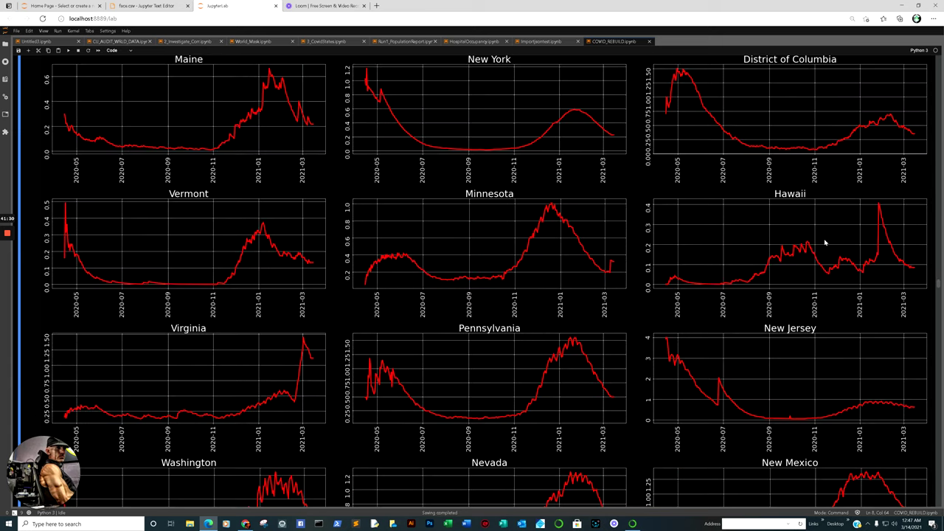
{"action": "left_click", "coordinate": [876, 223]}
- Examine the remaining tight restriction death curves from Washington through Delaware
{"action": "scroll", "coordinate": [877, 222], "scroll_direction": "down", "scroll_amount": 5}
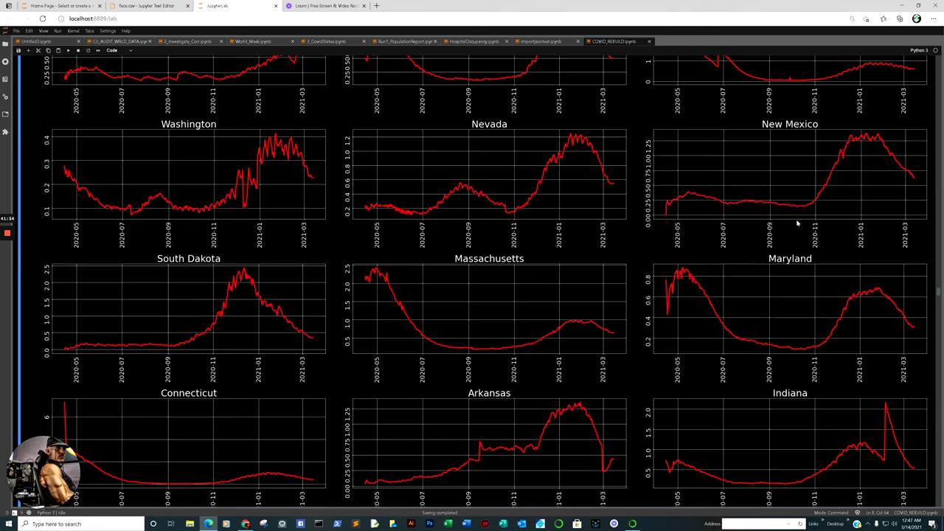
{"action": "scroll", "coordinate": [715, 157], "scroll_direction": "down", "scroll_amount": 3}
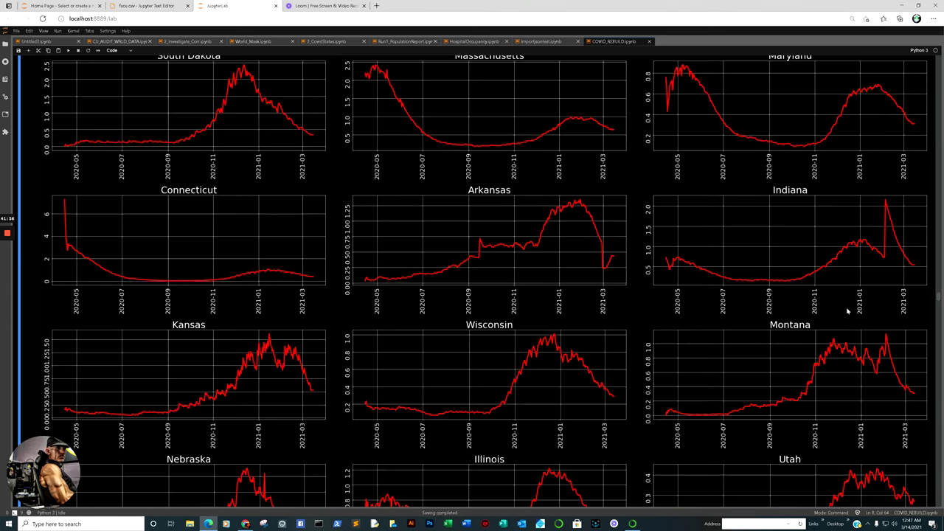
{"action": "scroll", "coordinate": [647, 322], "scroll_direction": "down", "scroll_amount": 3}
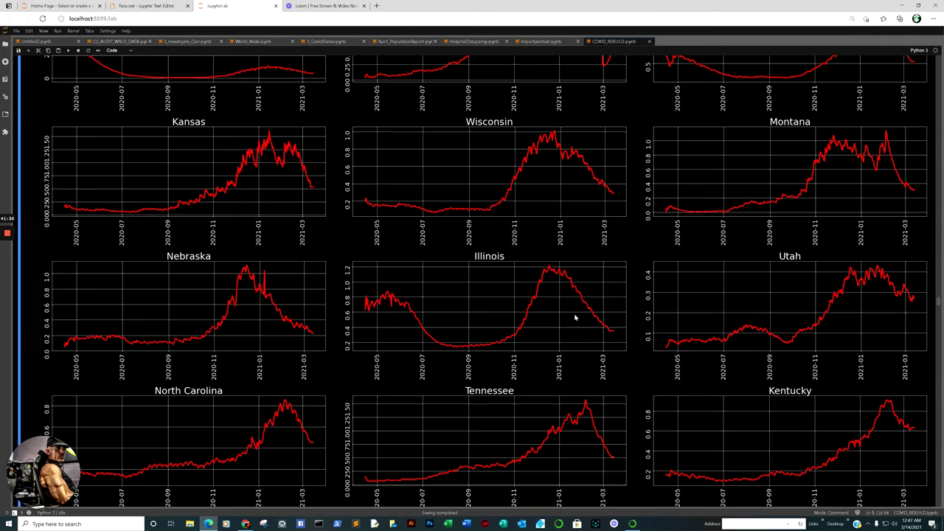
{"action": "scroll", "coordinate": [329, 308], "scroll_direction": "down", "scroll_amount": 2}
{"action": "scroll", "coordinate": [347, 308], "scroll_direction": "down", "scroll_amount": 1}
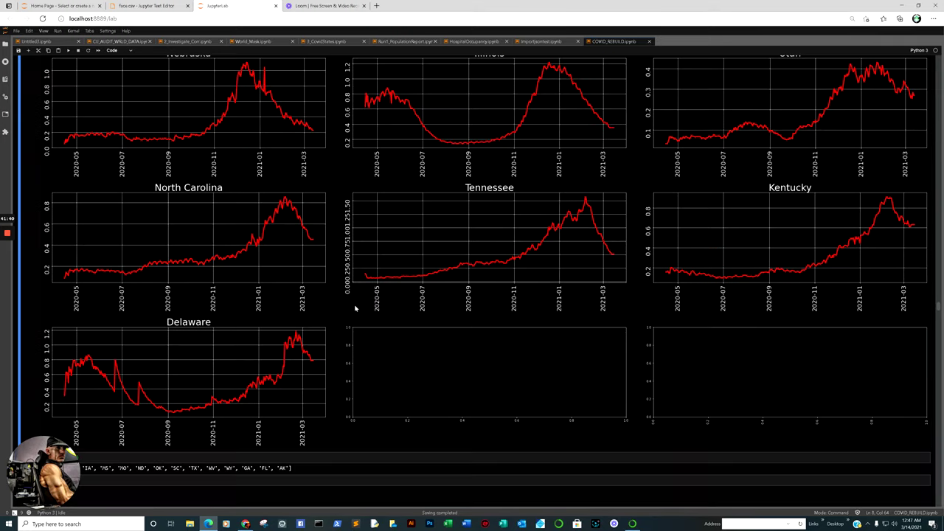
- Compare the New Deaths per 100,000 charts for tight restriction states, loose restriction states and both groups combined
{"action": "scroll", "coordinate": [323, 370], "scroll_direction": "down", "scroll_amount": 6}
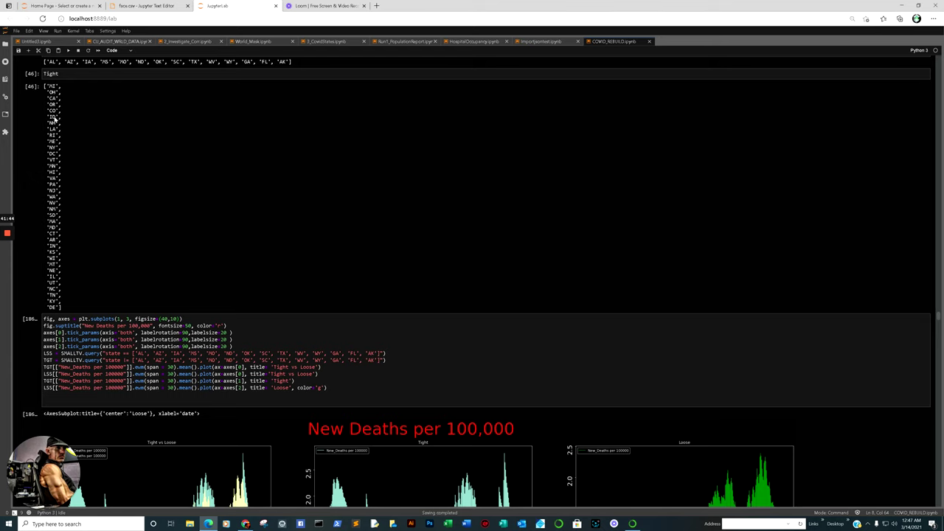
{"action": "scroll", "coordinate": [388, 248], "scroll_direction": "down", "scroll_amount": 3}
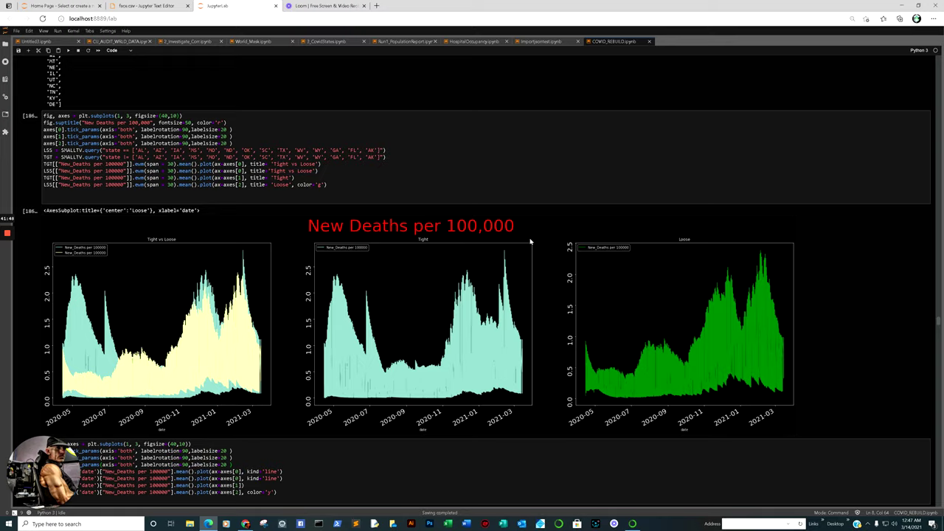
{"action": "scroll", "coordinate": [516, 236], "scroll_direction": "down", "scroll_amount": 1}
{"action": "left_click", "coordinate": [463, 230]}
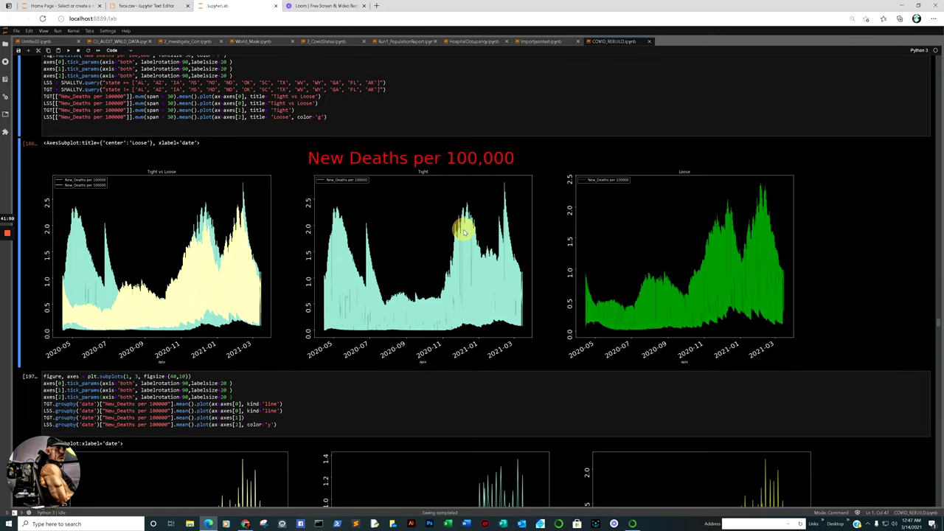
{"action": "left_click", "coordinate": [423, 172]}
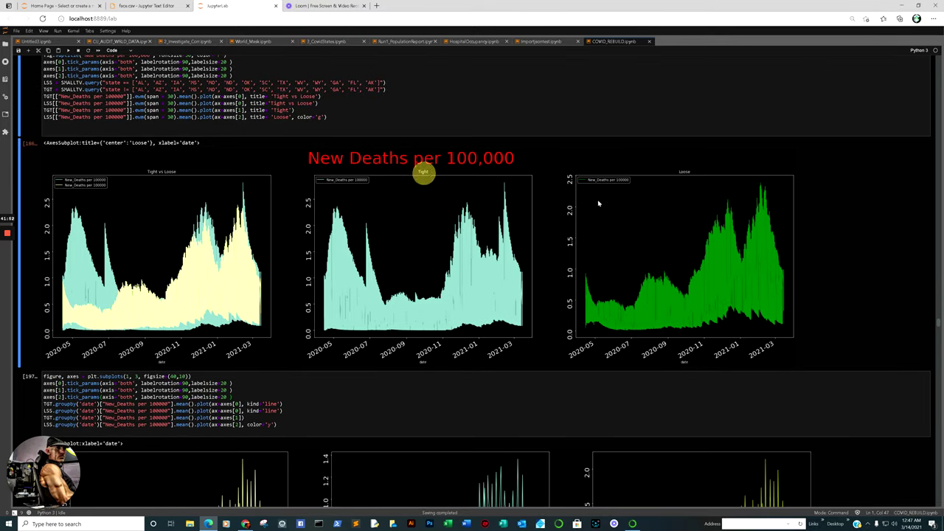
{"action": "left_click", "coordinate": [683, 174]}
{"action": "left_click", "coordinate": [83, 265]}
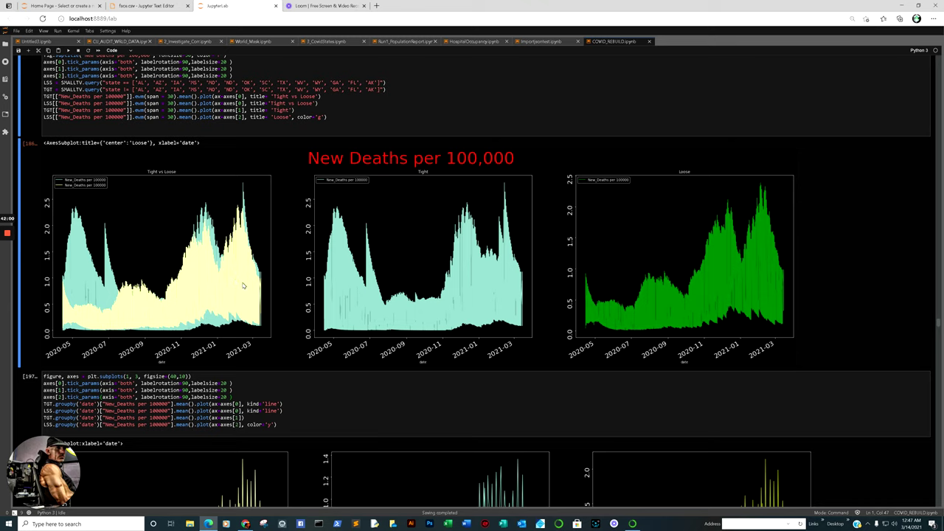
{"action": "left_click", "coordinate": [246, 203]}
{"action": "left_click", "coordinate": [725, 309]}
- Examine the Total Mortality bar charts, comparing California with Texas and Florida across all, tight and loose restriction states
{"action": "scroll", "coordinate": [288, 306], "scroll_direction": "down", "scroll_amount": 3}
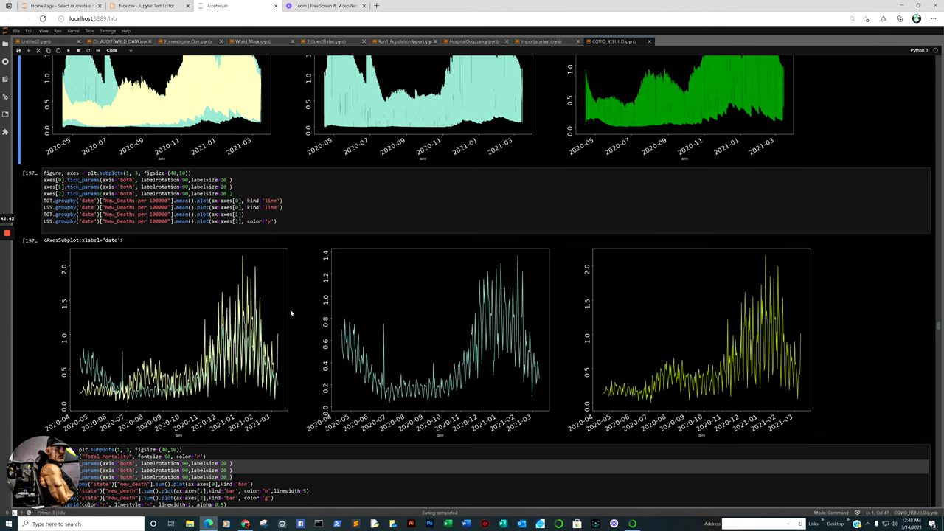
{"action": "scroll", "coordinate": [620, 357], "scroll_direction": "down", "scroll_amount": 5}
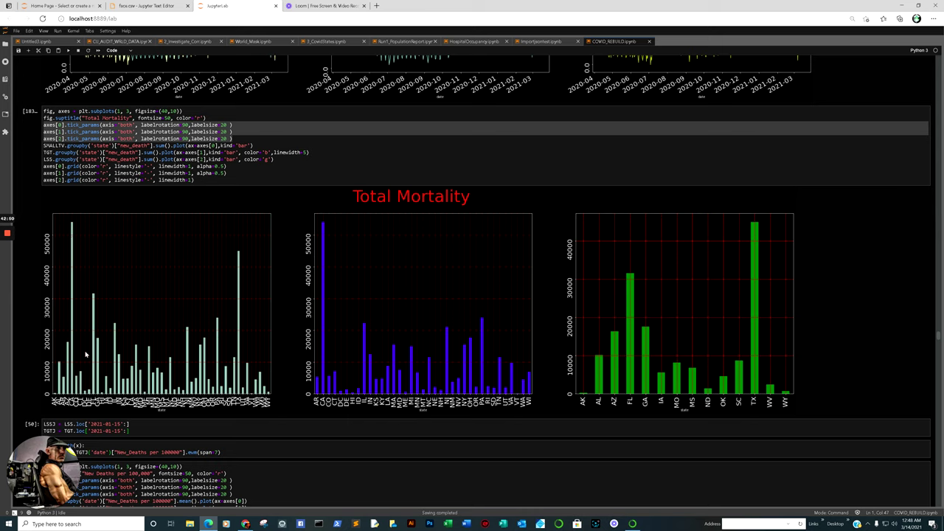
{"action": "scroll", "coordinate": [354, 342], "scroll_direction": "down", "scroll_amount": 3}
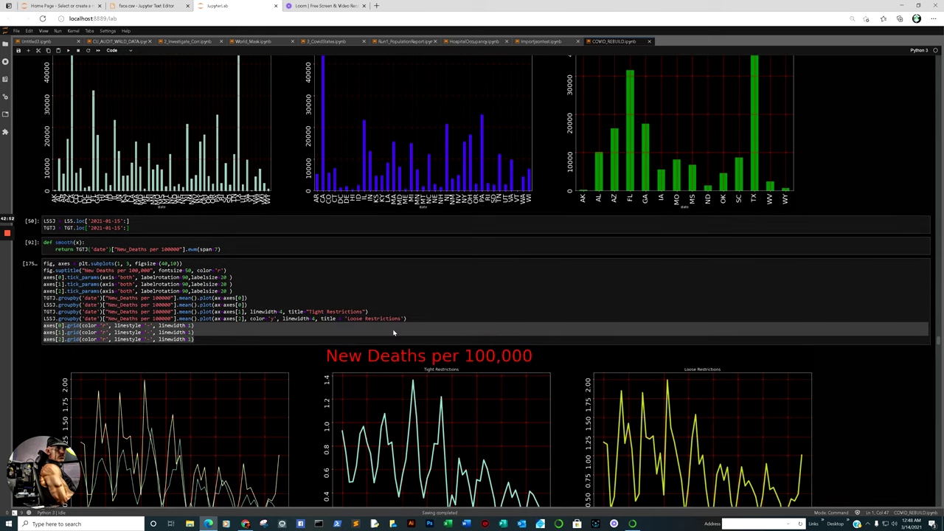
{"action": "scroll", "coordinate": [392, 331], "scroll_direction": "up", "scroll_amount": 2}
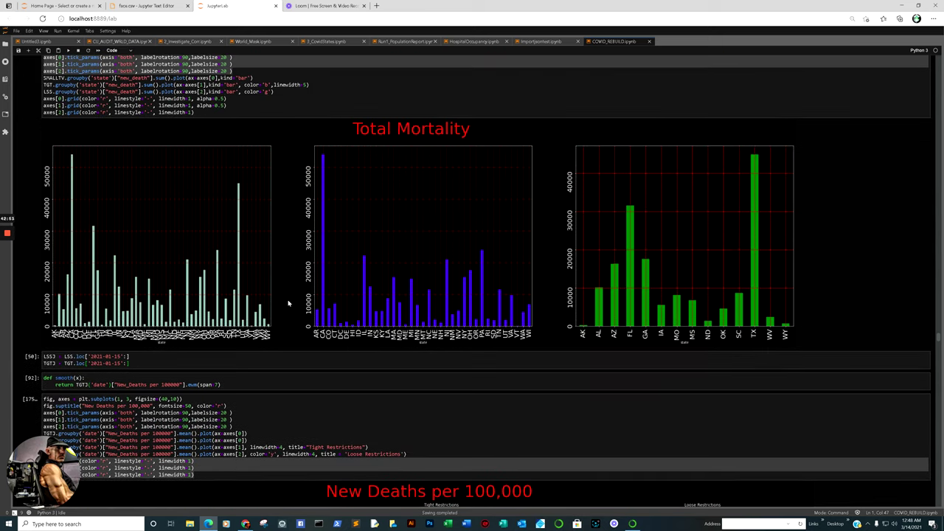
{"action": "left_click", "coordinate": [72, 159]}
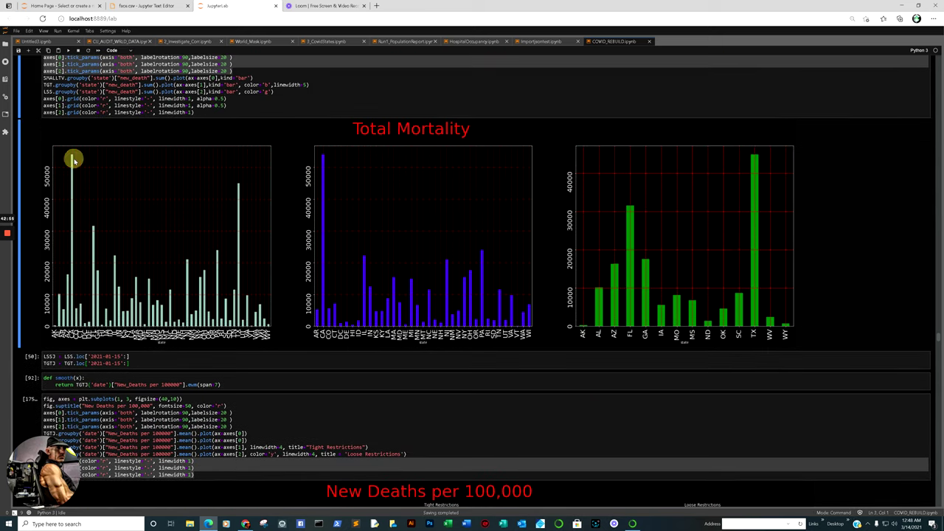
{"action": "left_click", "coordinate": [322, 169]}
{"action": "left_click", "coordinate": [754, 197]}
{"action": "left_click", "coordinate": [637, 226]}
{"action": "left_click", "coordinate": [754, 168]}
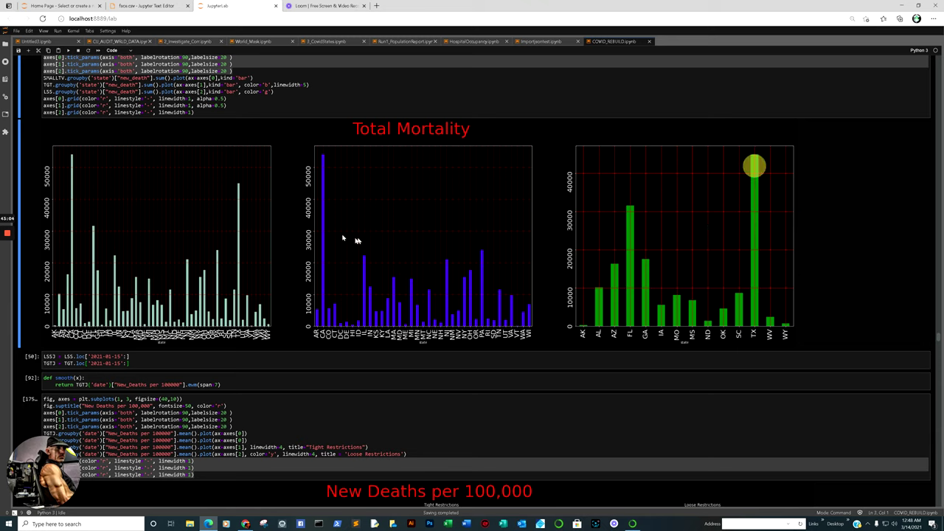
{"action": "left_click", "coordinate": [72, 162]}
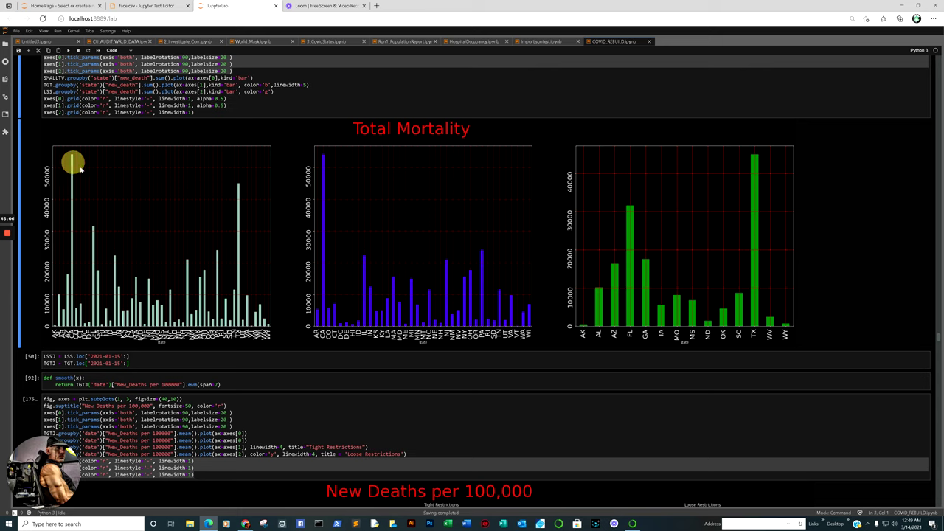
{"action": "left_click", "coordinate": [237, 197]}
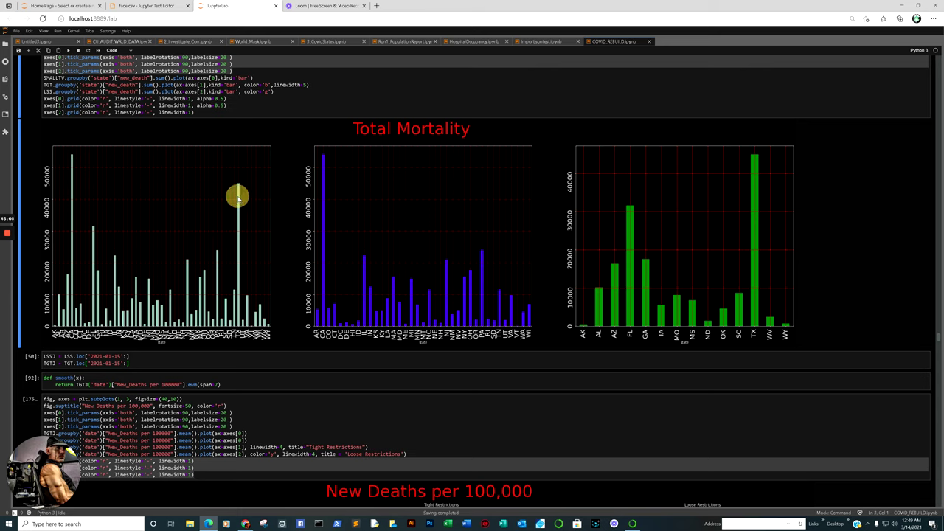
- Inspect the New Deaths per 100,000 line charts from 2021-01-15 onward, focusing on the latest point in the combined chart
{"action": "scroll", "coordinate": [331, 263], "scroll_direction": "down", "scroll_amount": 3}
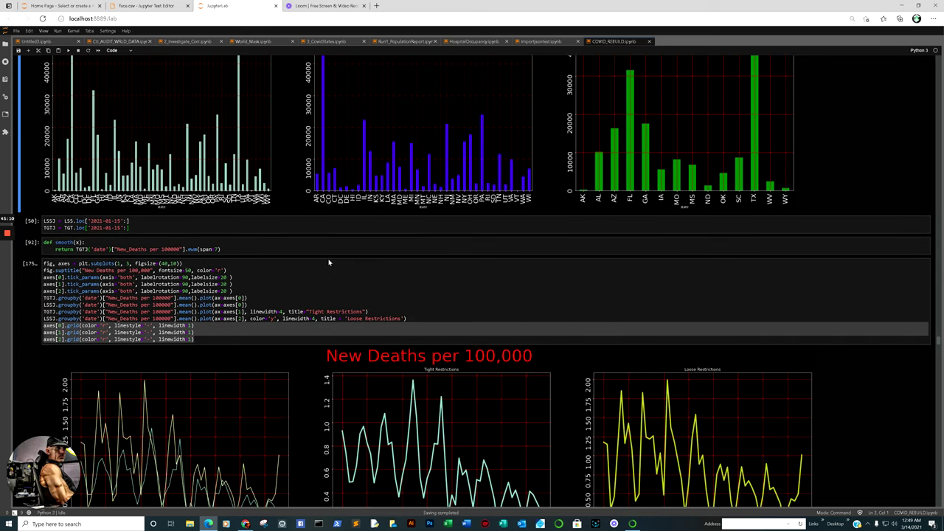
{"action": "scroll", "coordinate": [331, 263], "scroll_direction": "down", "scroll_amount": 3}
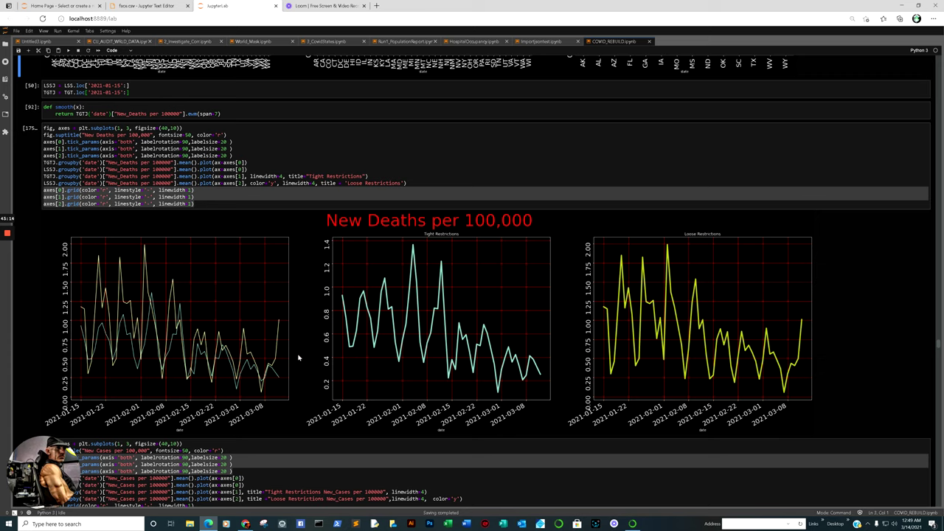
{"action": "left_click", "coordinate": [278, 325]}
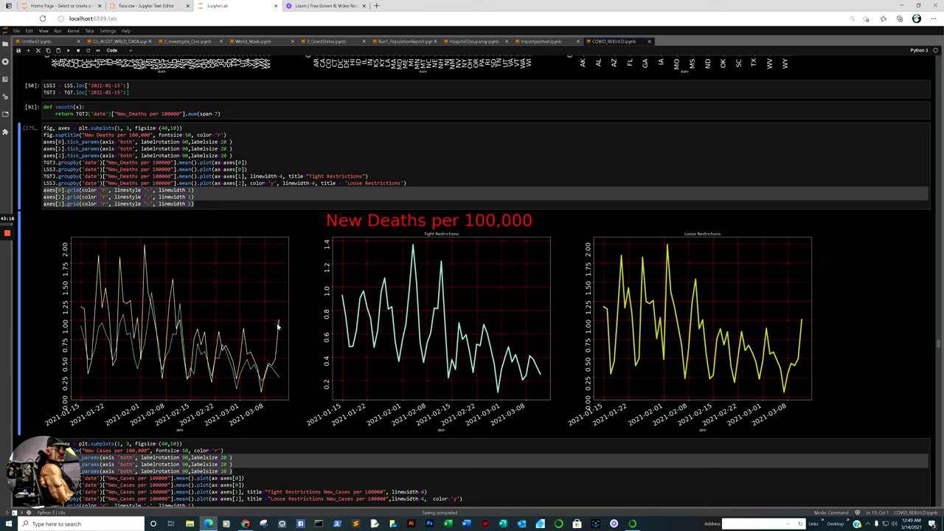
{"action": "left_click", "coordinate": [278, 325]}
{"action": "left_click", "coordinate": [281, 322]}
- Inspect the March 2021 spike in the combined and loose restriction New Cases per 100,000 charts
{"action": "scroll", "coordinate": [725, 347], "scroll_direction": "down", "scroll_amount": 5}
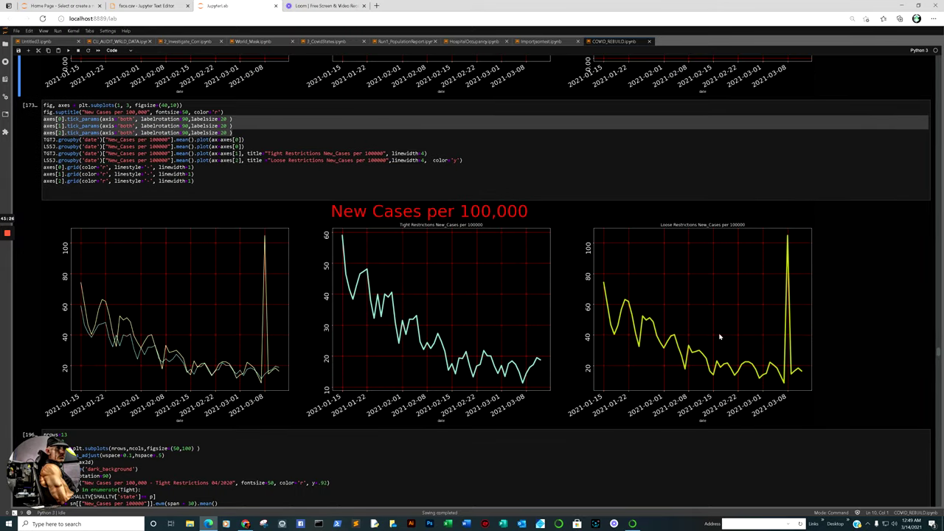
{"action": "left_click", "coordinate": [265, 237]}
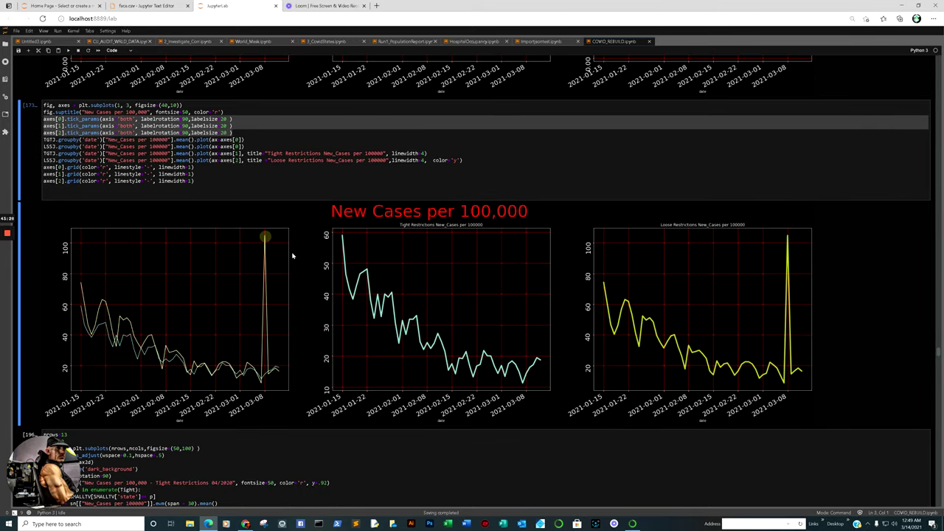
{"action": "left_click", "coordinate": [790, 239]}
{"action": "scroll", "coordinate": [809, 288], "scroll_direction": "down", "scroll_amount": 4}
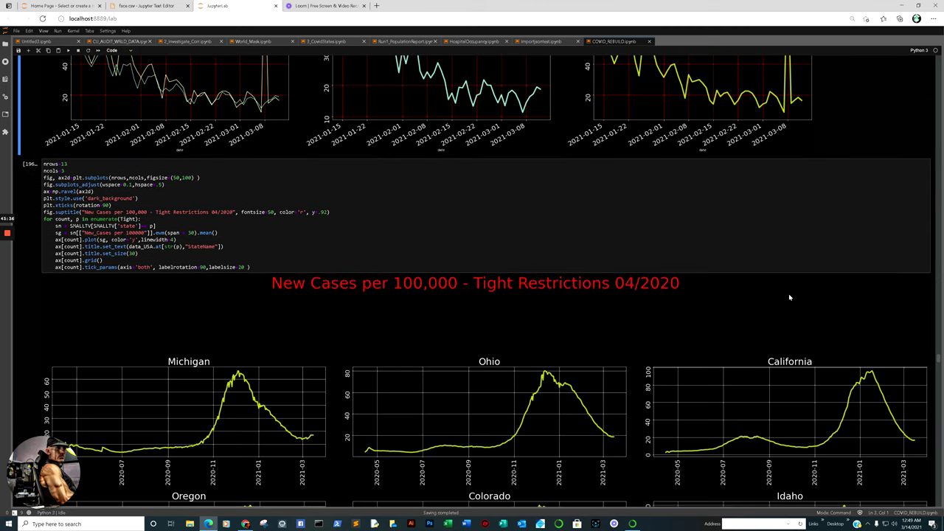
{"action": "scroll", "coordinate": [788, 295], "scroll_direction": "up", "scroll_amount": 2}
- Examine the New Cases per 100,000 curves of the tight restriction states from Michigan through New Jersey
{"action": "scroll", "coordinate": [697, 225], "scroll_direction": "down", "scroll_amount": 2}
{"action": "scroll", "coordinate": [618, 301], "scroll_direction": "down", "scroll_amount": 2}
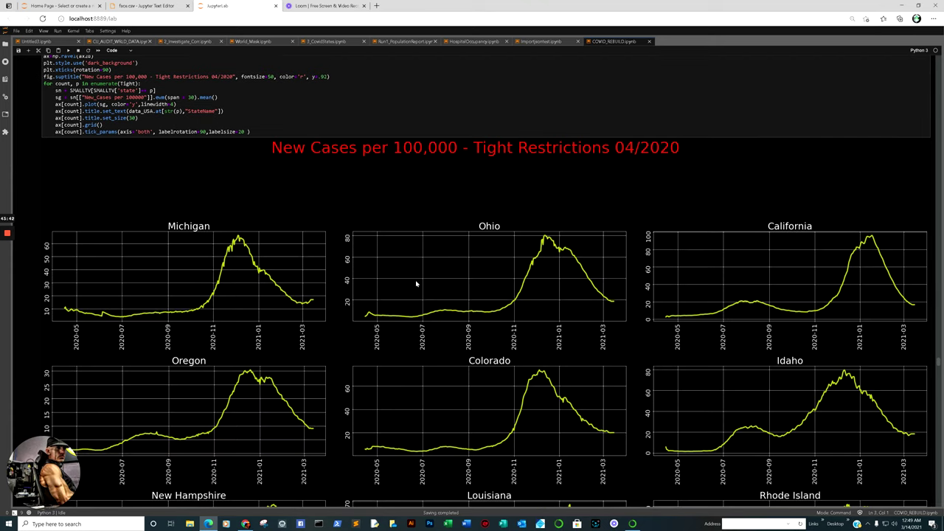
{"action": "scroll", "coordinate": [462, 268], "scroll_direction": "down", "scroll_amount": 2}
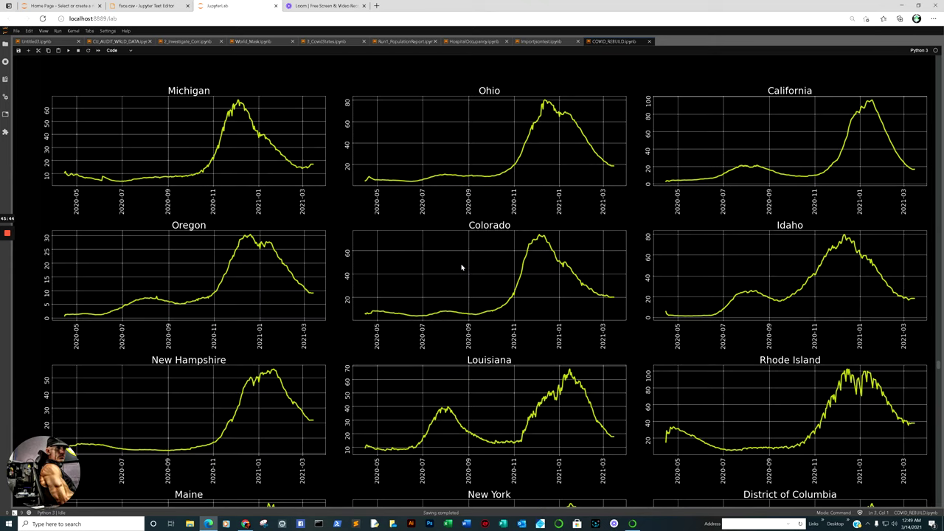
{"action": "scroll", "coordinate": [568, 273], "scroll_direction": "down", "scroll_amount": 1}
{"action": "scroll", "coordinate": [604, 280], "scroll_direction": "down", "scroll_amount": 1}
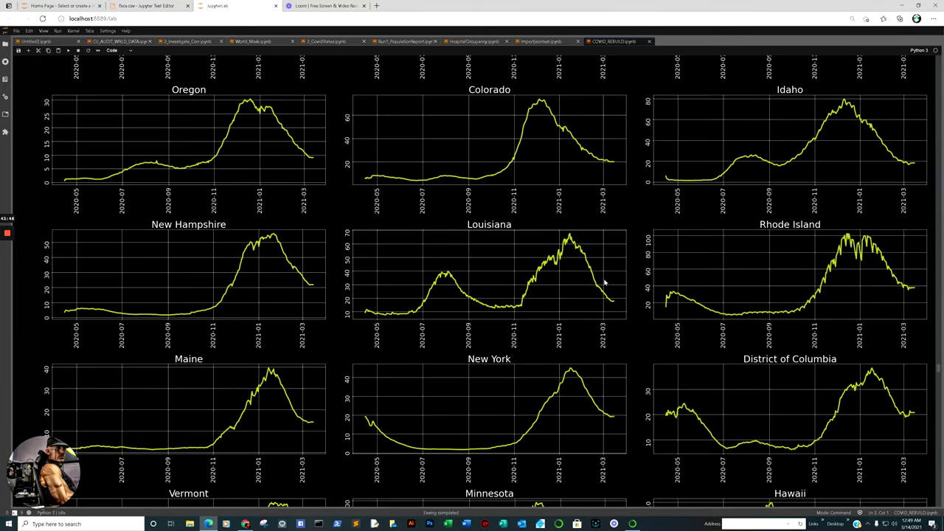
{"action": "scroll", "coordinate": [604, 283], "scroll_direction": "down", "scroll_amount": 2}
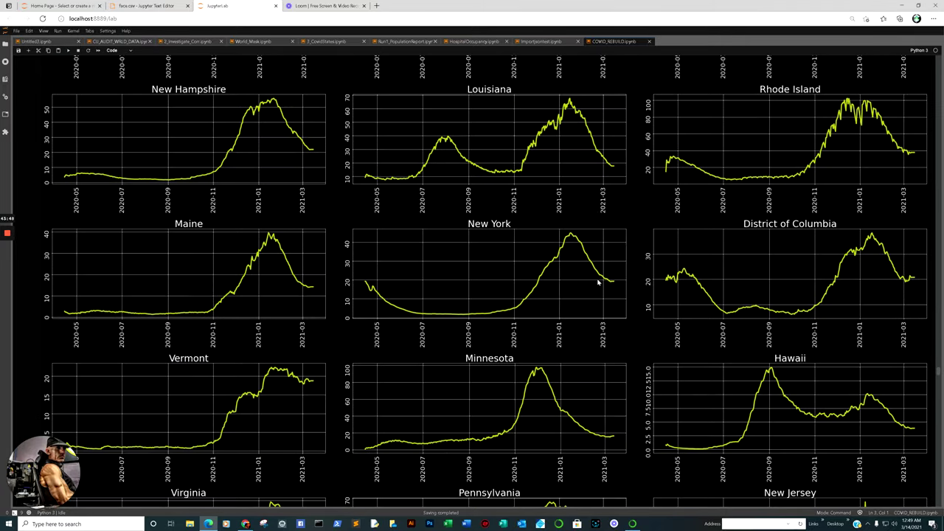
{"action": "scroll", "coordinate": [596, 282], "scroll_direction": "down", "scroll_amount": 3}
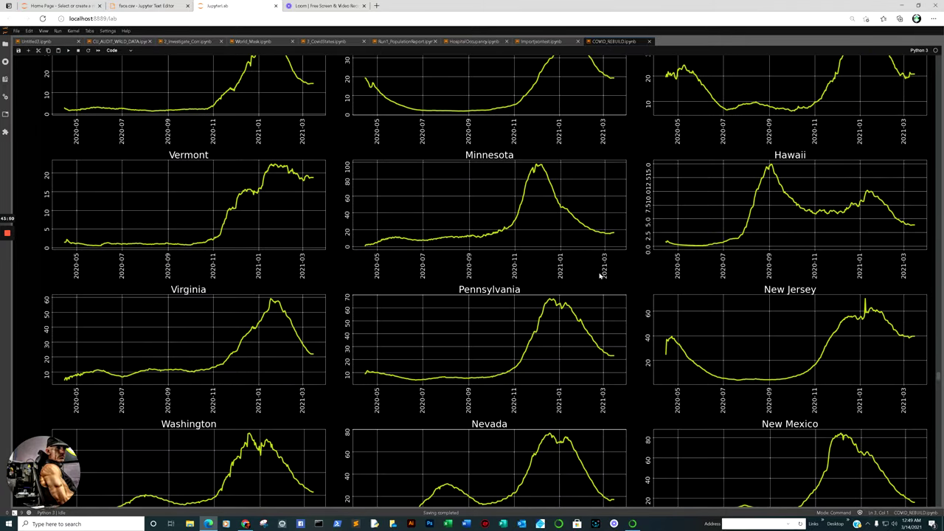
{"action": "scroll", "coordinate": [601, 275], "scroll_direction": "down", "scroll_amount": 1}
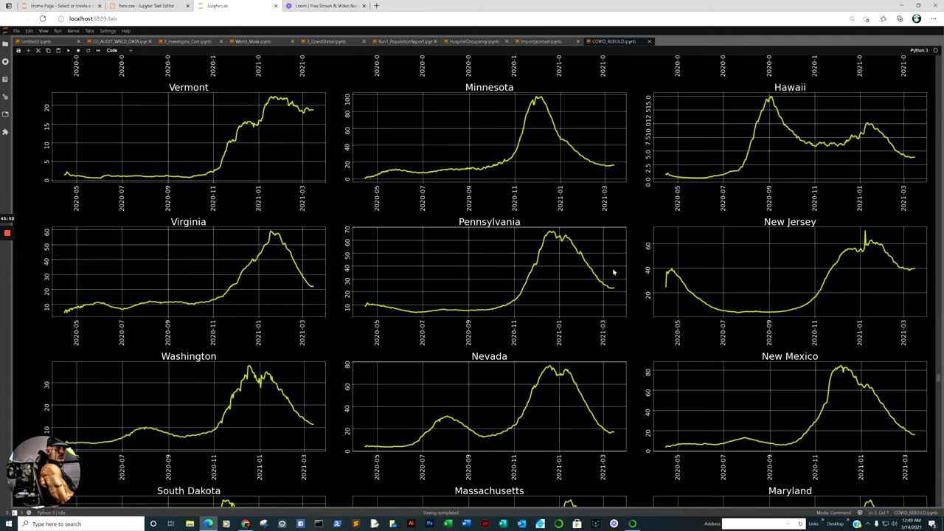
- Examine the remaining tight restriction new case curves from Washington through Delaware
{"action": "scroll", "coordinate": [608, 273], "scroll_direction": "down", "scroll_amount": 3}
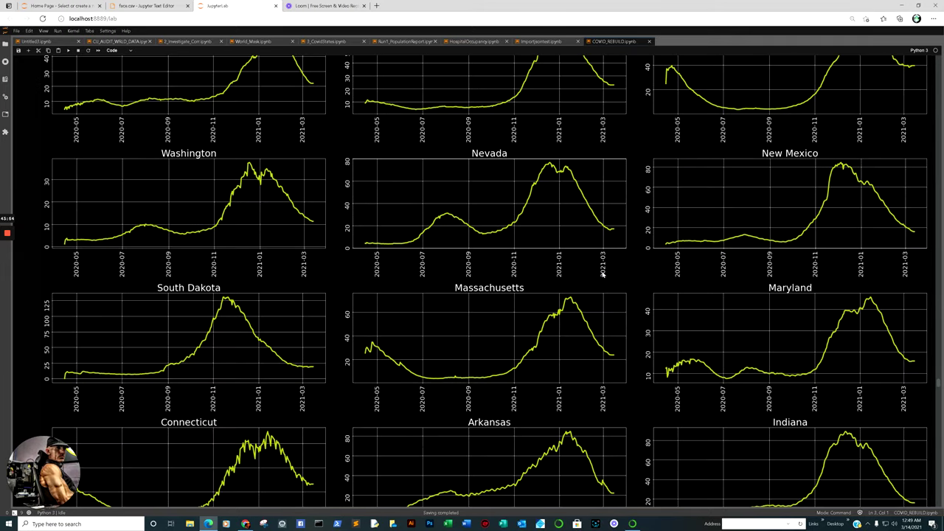
{"action": "scroll", "coordinate": [502, 273], "scroll_direction": "down", "scroll_amount": 1}
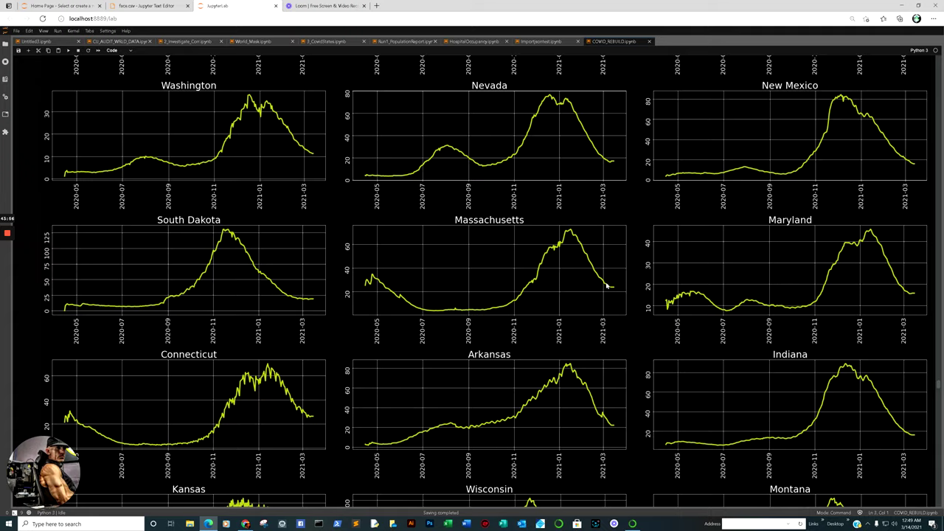
{"action": "scroll", "coordinate": [606, 286], "scroll_direction": "down", "scroll_amount": 1}
{"action": "scroll", "coordinate": [576, 281], "scroll_direction": "down", "scroll_amount": 2}
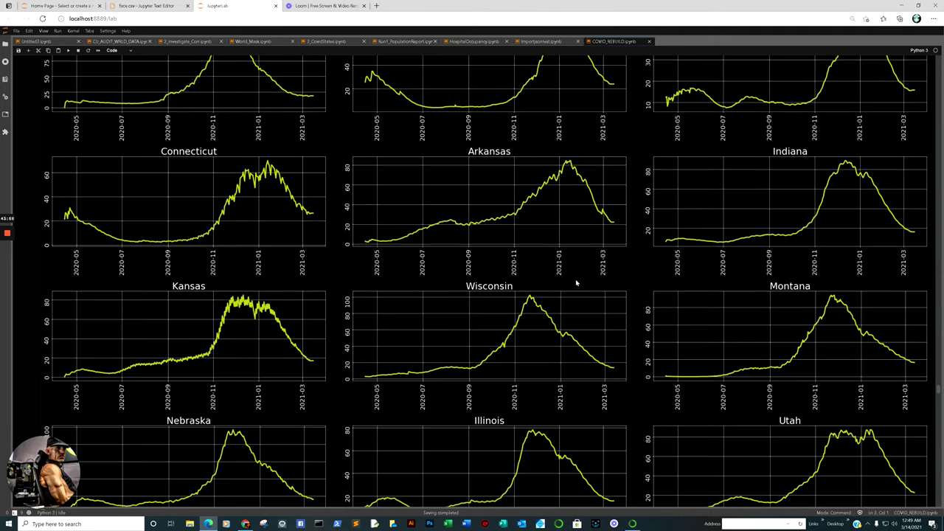
{"action": "scroll", "coordinate": [576, 281], "scroll_direction": "down", "scroll_amount": 2}
{"action": "scroll", "coordinate": [607, 288], "scroll_direction": "down", "scroll_amount": 2}
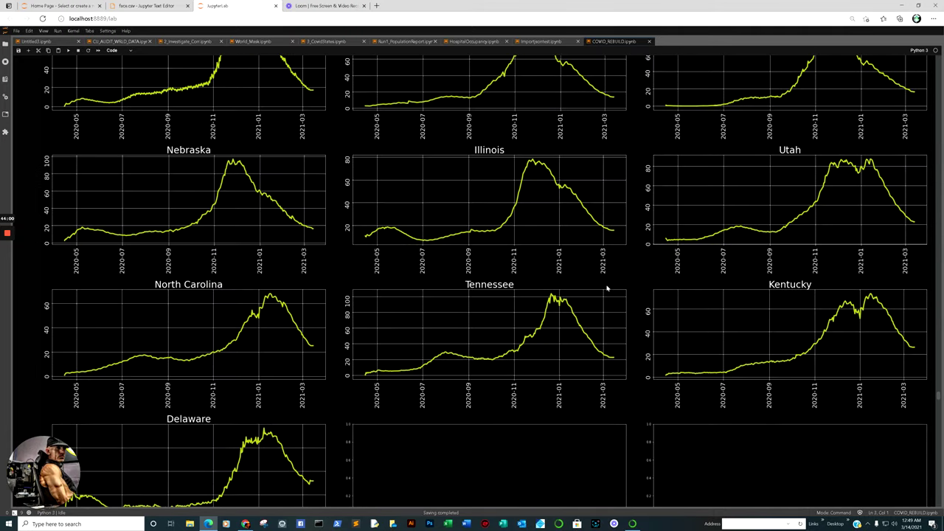
{"action": "scroll", "coordinate": [546, 290], "scroll_direction": "down", "scroll_amount": 1}
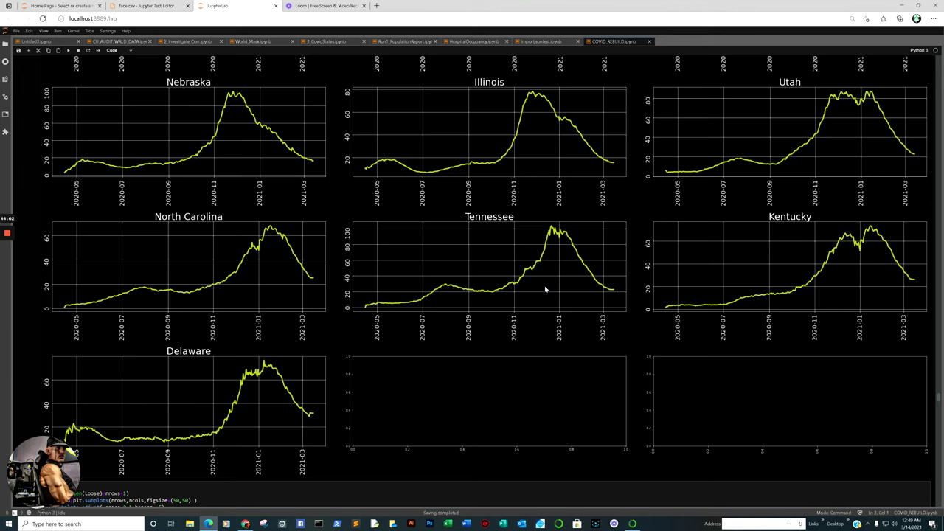
{"action": "scroll", "coordinate": [545, 289], "scroll_direction": "down", "scroll_amount": 2}
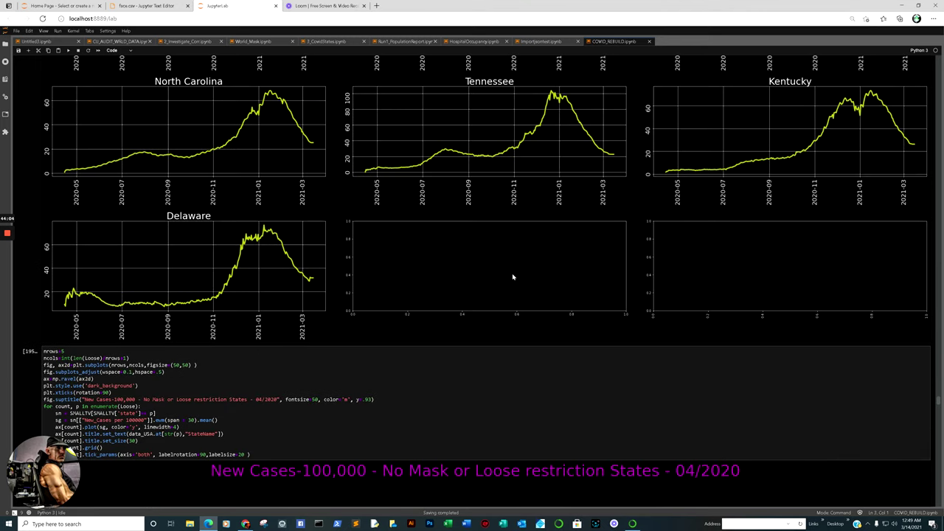
- Examine the New Cases per 100,000 curves since 04/2020 for the loose restriction states from Alabama through Missouri, including Missouri's March 2021 spike
{"action": "scroll", "coordinate": [417, 249], "scroll_direction": "down", "scroll_amount": 4}
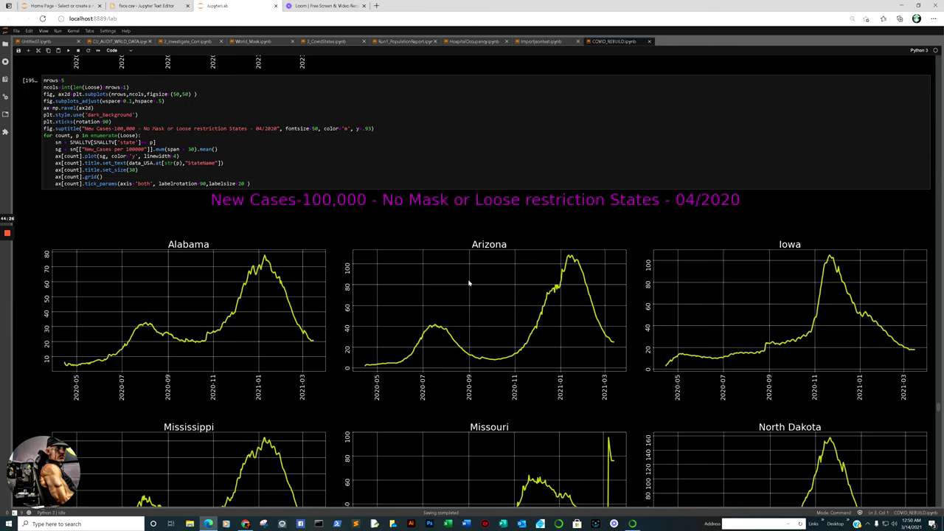
{"action": "scroll", "coordinate": [508, 276], "scroll_direction": "down", "scroll_amount": 4}
{"action": "scroll", "coordinate": [520, 199], "scroll_direction": "up", "scroll_amount": 2}
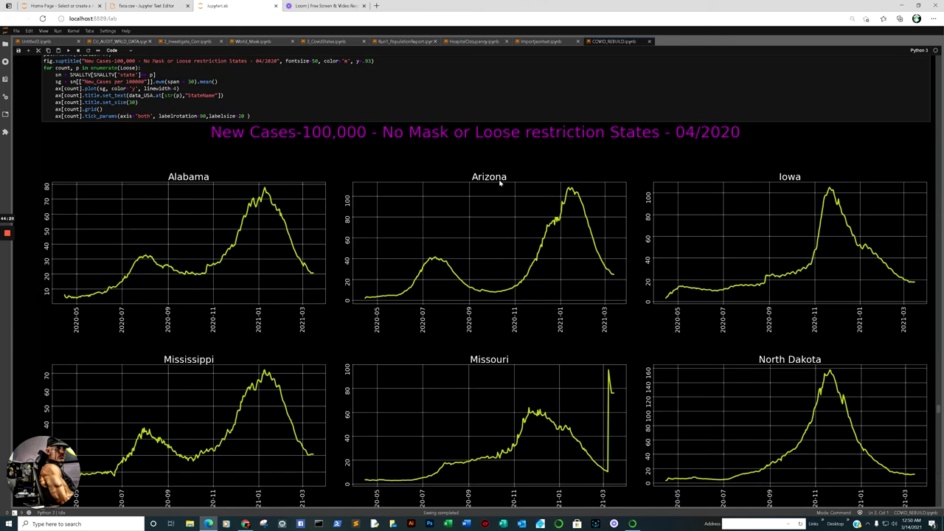
{"action": "left_click", "coordinate": [458, 155]}
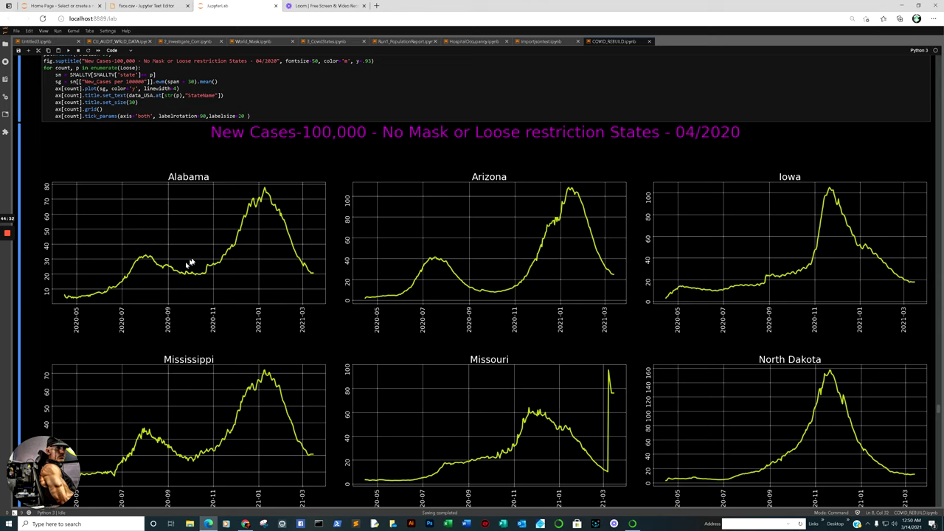
{"action": "scroll", "coordinate": [190, 264], "scroll_direction": "down", "scroll_amount": 4}
{"action": "scroll", "coordinate": [236, 276], "scroll_direction": "down", "scroll_amount": 2}
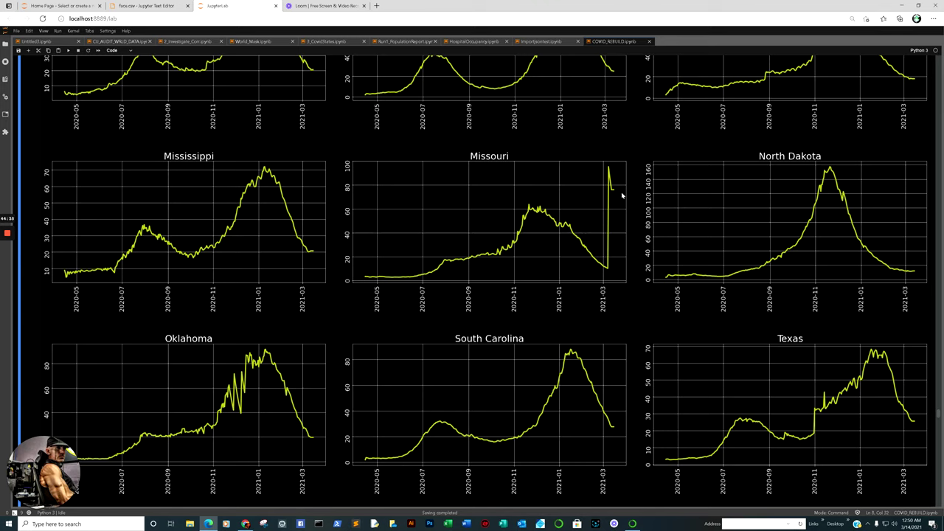
{"action": "left_click", "coordinate": [609, 174]}
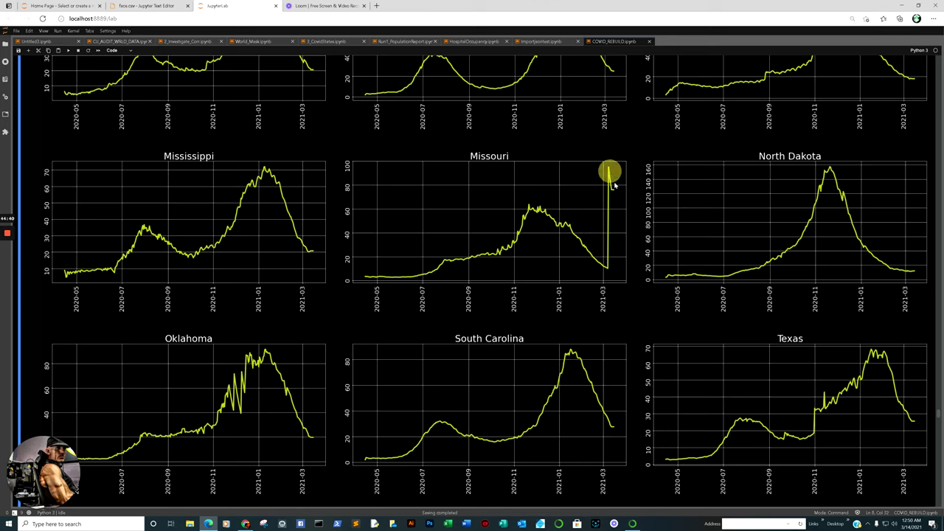
- Examine the remaining loose restriction new case curves since 04/2020, from North Dakota and Texas through Florida and Alaska
{"action": "scroll", "coordinate": [382, 240], "scroll_direction": "down", "scroll_amount": 2}
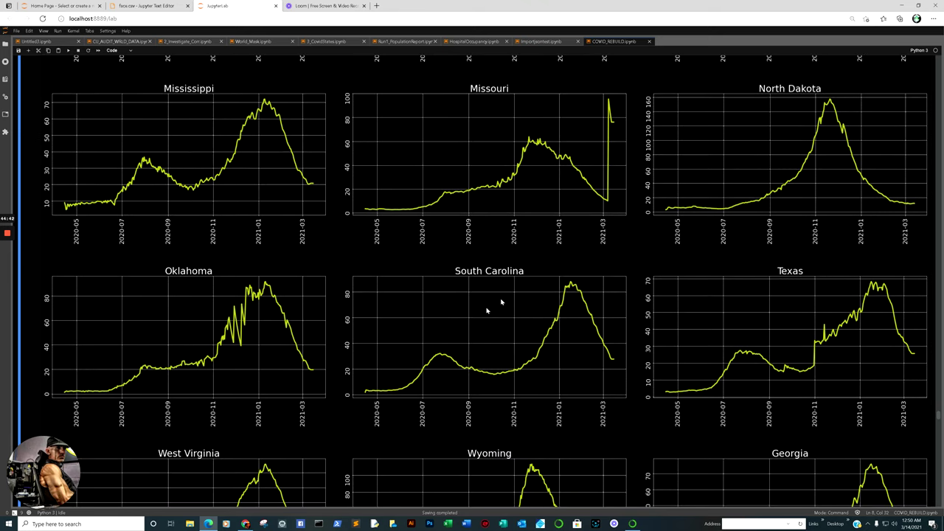
{"action": "scroll", "coordinate": [722, 284], "scroll_direction": "down", "scroll_amount": 2}
{"action": "scroll", "coordinate": [828, 271], "scroll_direction": "down", "scroll_amount": 2}
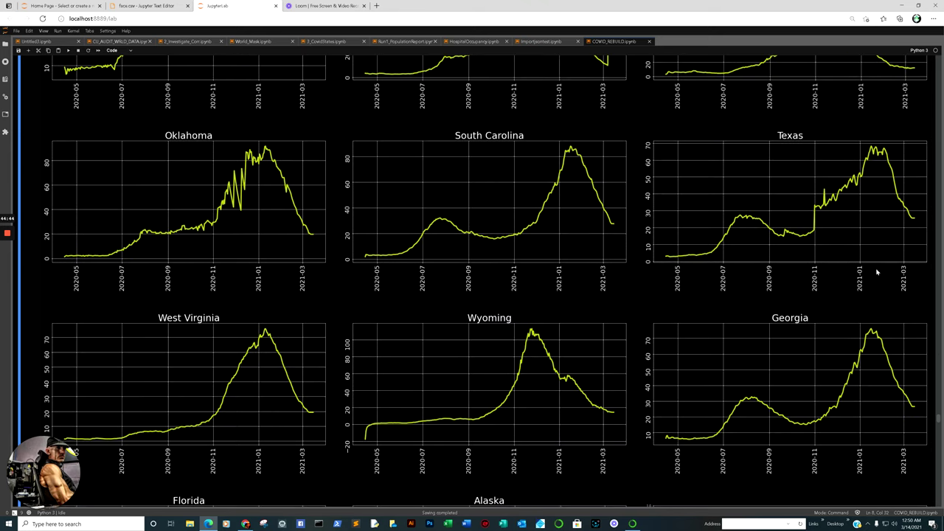
{"action": "scroll", "coordinate": [884, 319], "scroll_direction": "down", "scroll_amount": 2}
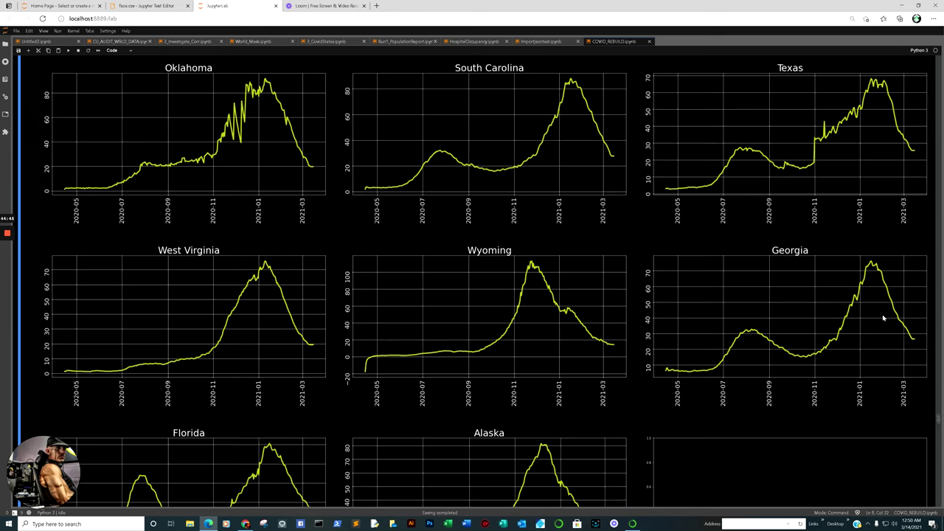
{"action": "left_click", "coordinate": [910, 154]}
{"action": "scroll", "coordinate": [902, 159], "scroll_direction": "up", "scroll_amount": 12}
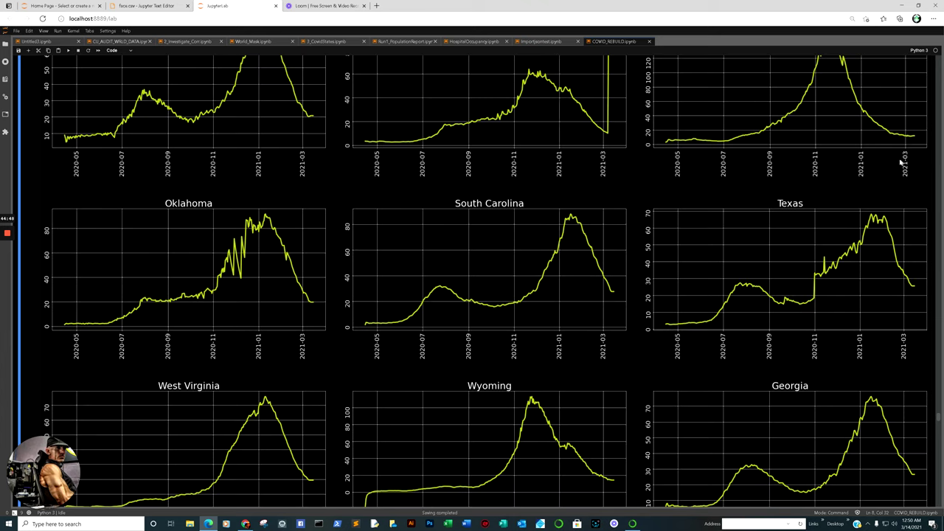
{"action": "scroll", "coordinate": [888, 168], "scroll_direction": "down", "scroll_amount": 9}
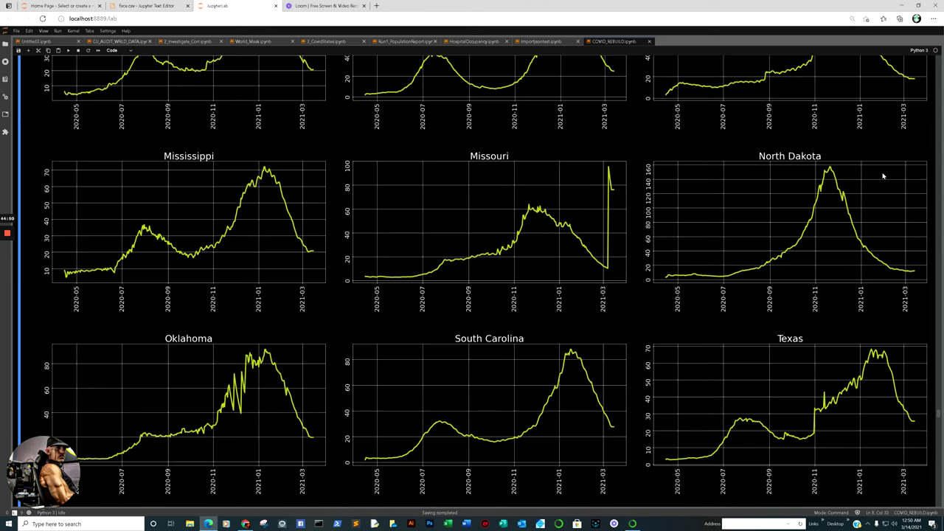
{"action": "scroll", "coordinate": [881, 175], "scroll_direction": "down", "scroll_amount": 4}
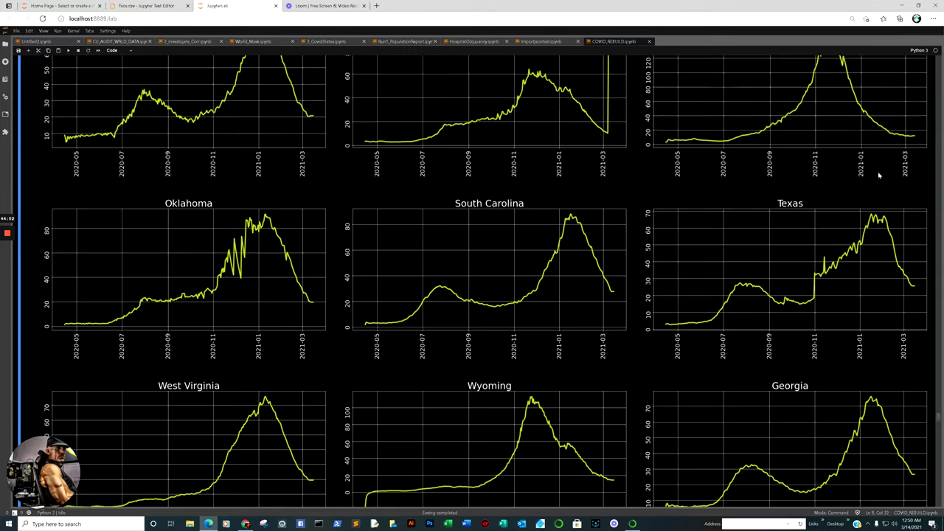
{"action": "scroll", "coordinate": [878, 175], "scroll_direction": "down", "scroll_amount": 4}
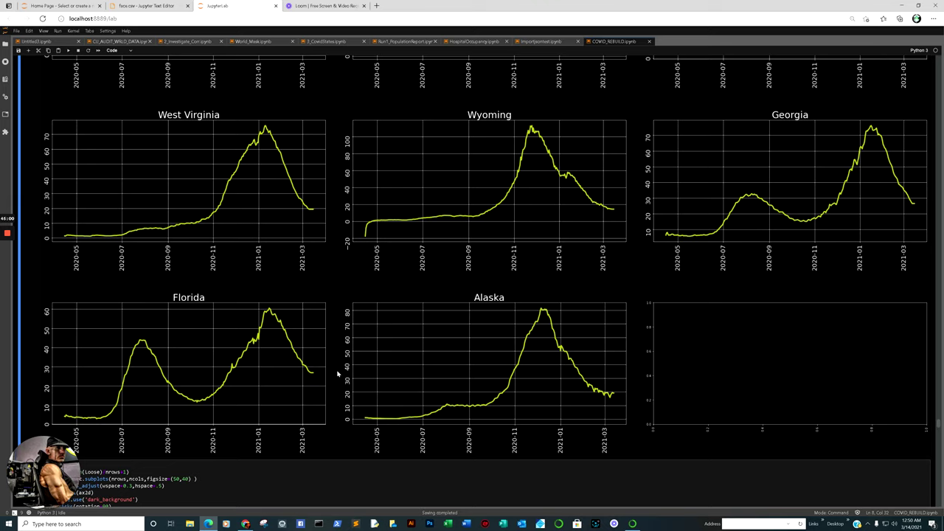
- Examine the loose restriction New Cases per 100,000 charts from January 2021 onward for Alabama through Missouri, focusing on Missouri's March jump
{"action": "scroll", "coordinate": [571, 225], "scroll_direction": "down", "scroll_amount": 3}
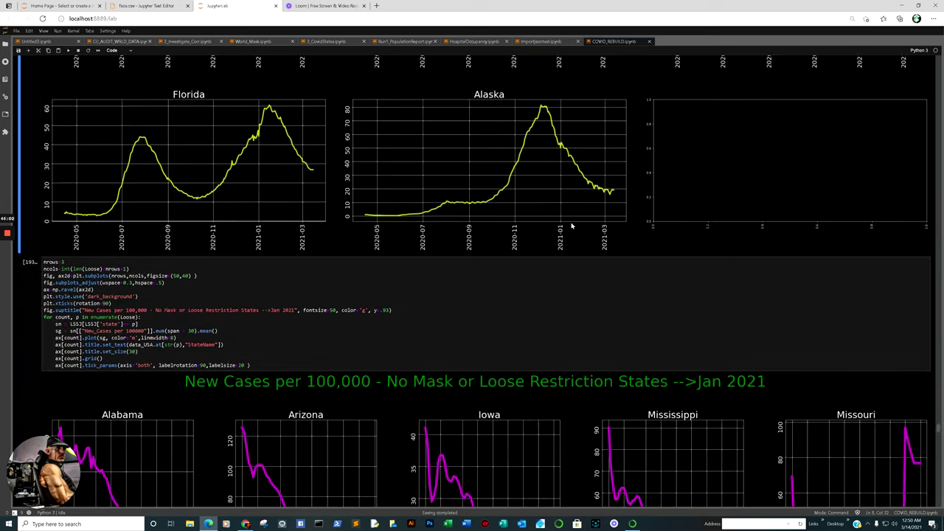
{"action": "scroll", "coordinate": [571, 225], "scroll_direction": "down", "scroll_amount": 2}
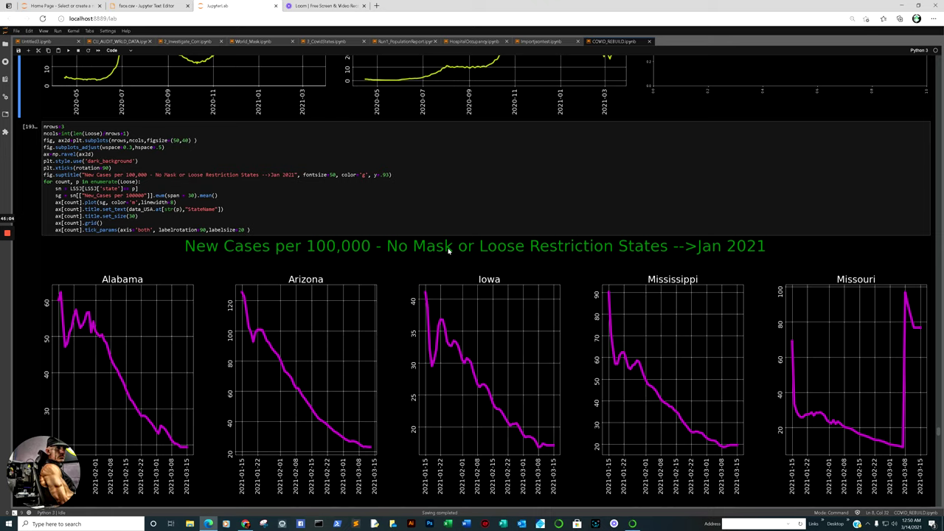
{"action": "left_click", "coordinate": [448, 251]}
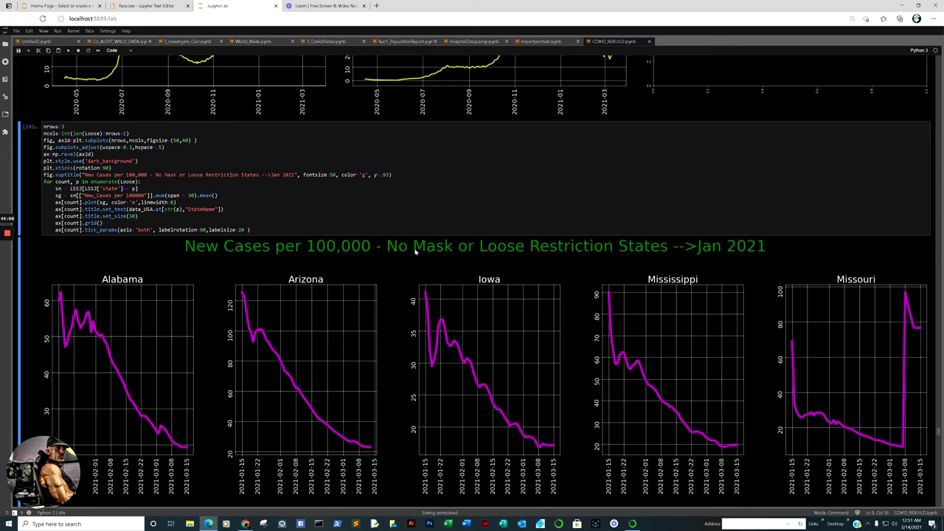
{"action": "left_click", "coordinate": [724, 247]}
{"action": "scroll", "coordinate": [346, 288], "scroll_direction": "down", "scroll_amount": 1}
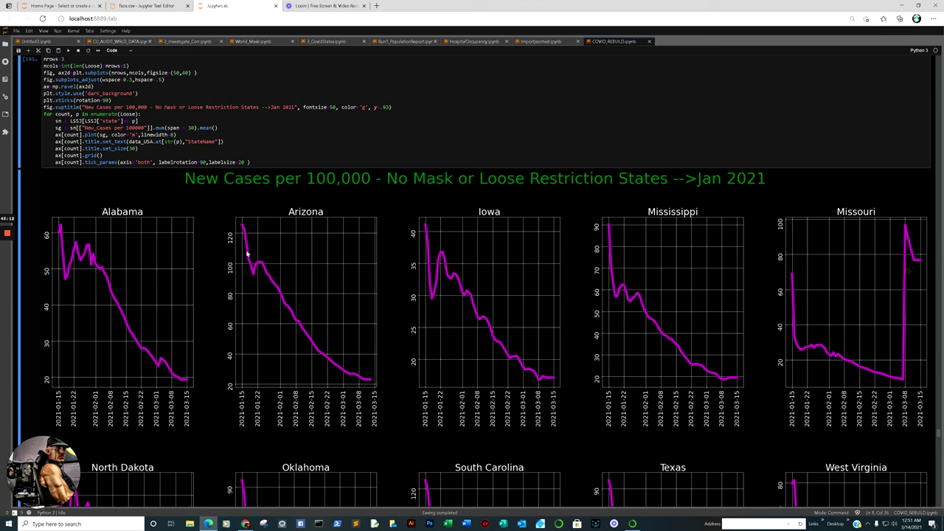
{"action": "scroll", "coordinate": [169, 244], "scroll_direction": "down", "scroll_amount": 2}
{"action": "scroll", "coordinate": [184, 267], "scroll_direction": "down", "scroll_amount": 2}
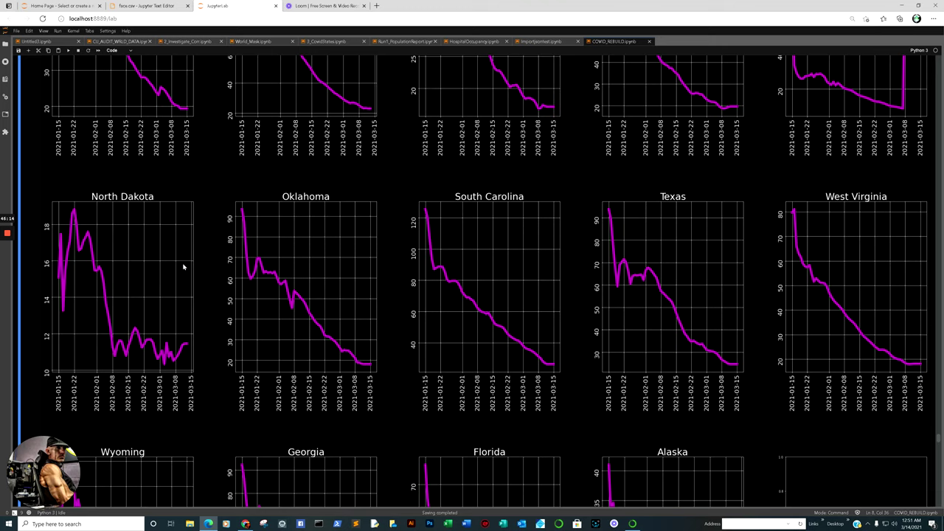
{"action": "scroll", "coordinate": [623, 290], "scroll_direction": "up", "scroll_amount": 2}
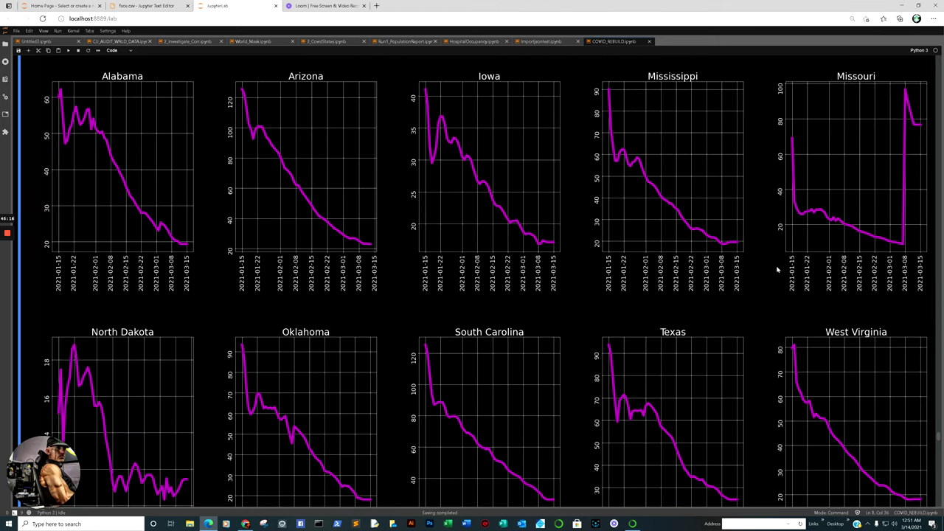
{"action": "left_click", "coordinate": [899, 200]}
{"action": "left_click", "coordinate": [904, 161]}
- Examine the January 2021 onward new case curves of the loose restriction states from North Dakota through Alaska
{"action": "scroll", "coordinate": [907, 235], "scroll_direction": "down", "scroll_amount": 2}
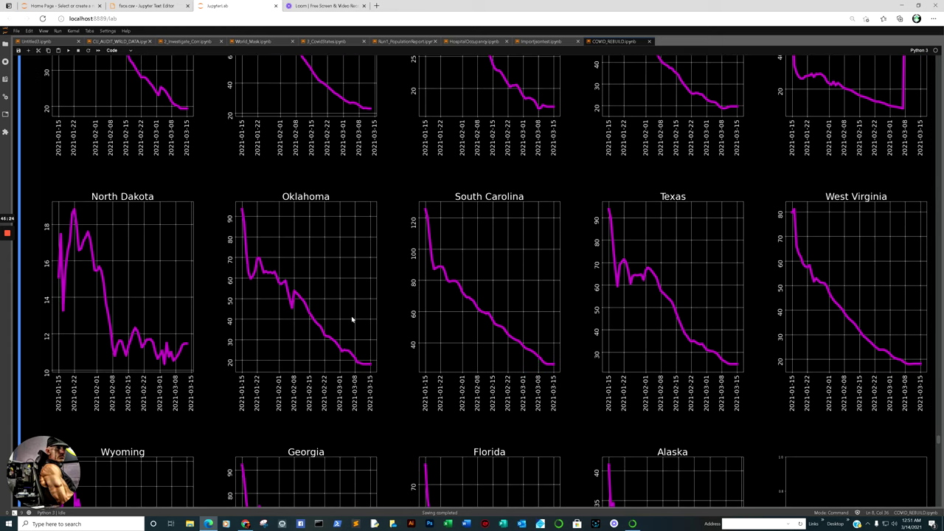
{"action": "scroll", "coordinate": [586, 319], "scroll_direction": "down", "scroll_amount": 2}
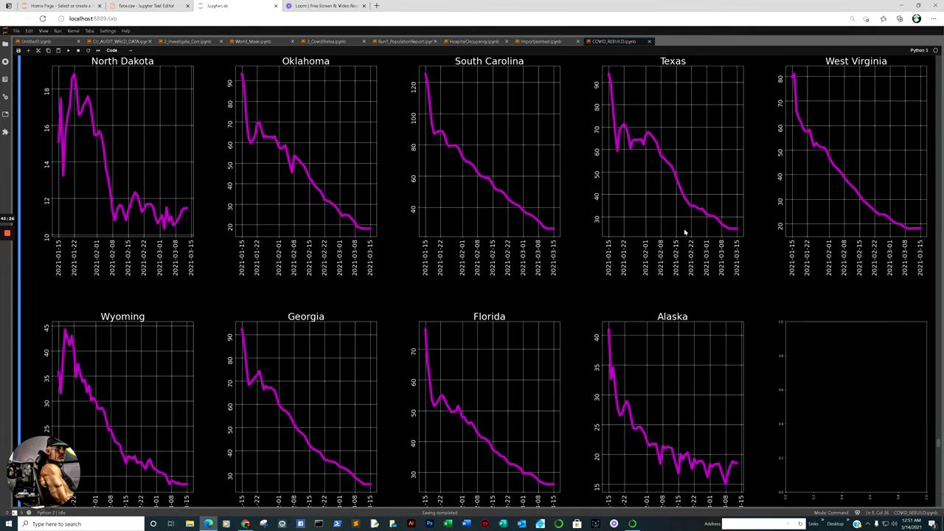
{"action": "scroll", "coordinate": [686, 229], "scroll_direction": "down", "scroll_amount": 1}
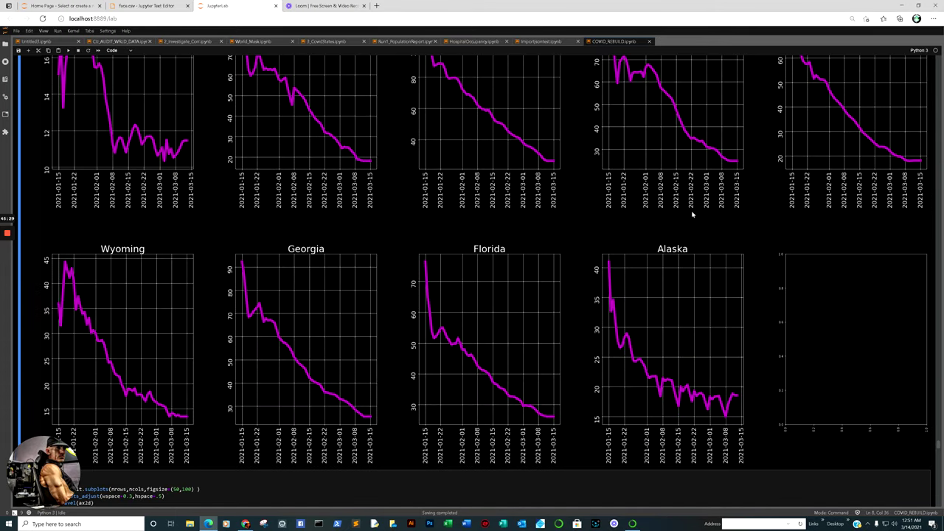
{"action": "scroll", "coordinate": [690, 218], "scroll_direction": "down", "scroll_amount": 1}
- Examine the tight restriction New Cases per 100,000 charts from January 2021 onward for Michigan through Montana
{"action": "scroll", "coordinate": [517, 210], "scroll_direction": "down", "scroll_amount": 5}
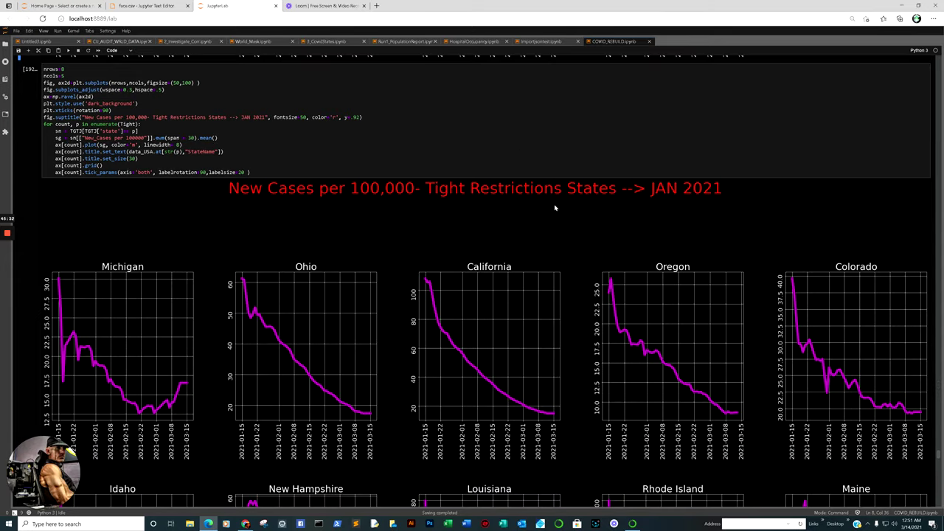
{"action": "scroll", "coordinate": [641, 216], "scroll_direction": "down", "scroll_amount": 1}
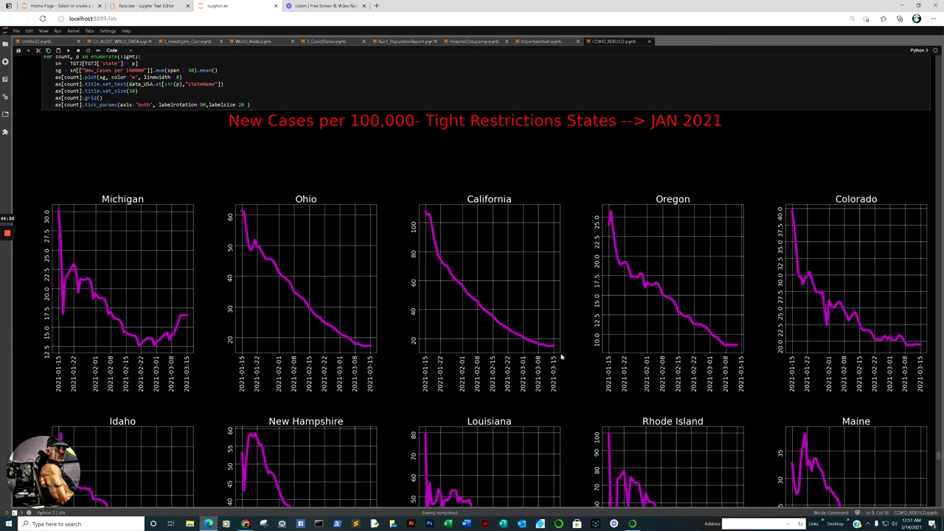
{"action": "scroll", "coordinate": [586, 333], "scroll_direction": "down", "scroll_amount": 4}
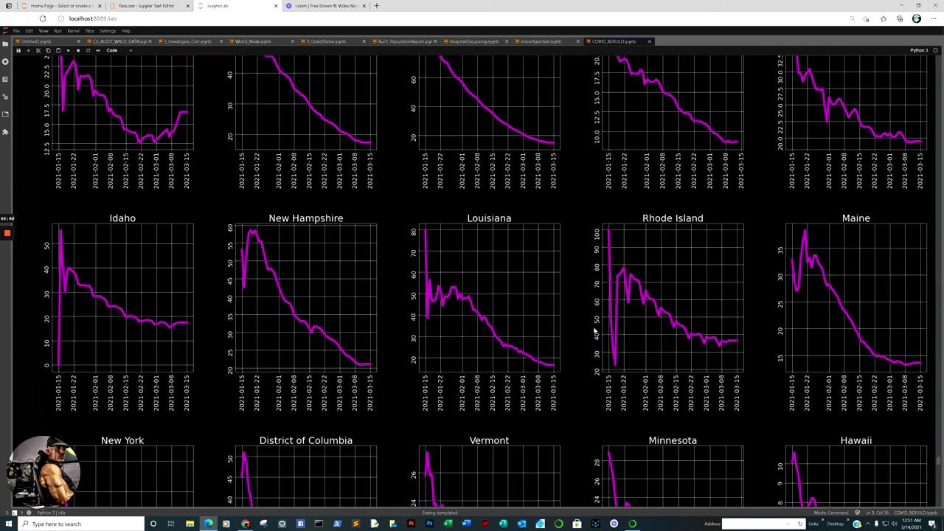
{"action": "scroll", "coordinate": [689, 333], "scroll_direction": "down", "scroll_amount": 1}
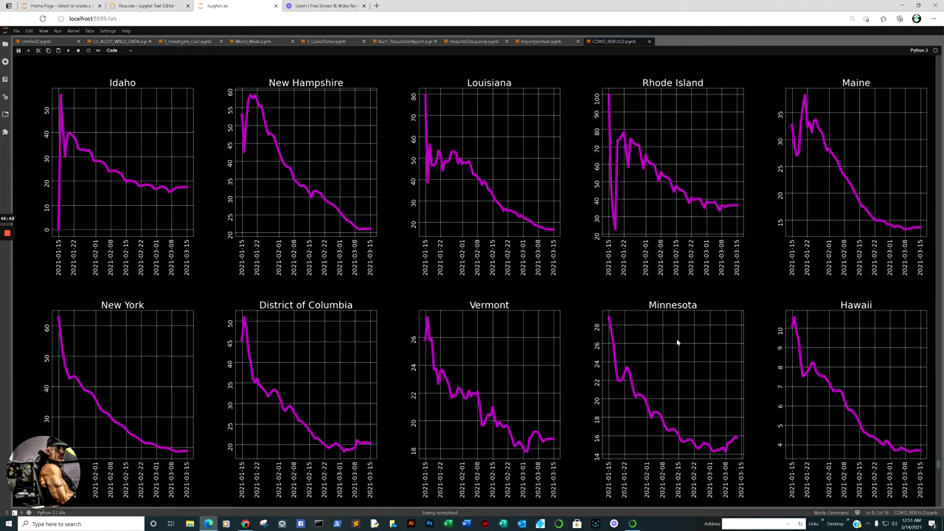
{"action": "scroll", "coordinate": [675, 342], "scroll_direction": "down", "scroll_amount": 2}
{"action": "scroll", "coordinate": [676, 343], "scroll_direction": "down", "scroll_amount": 2}
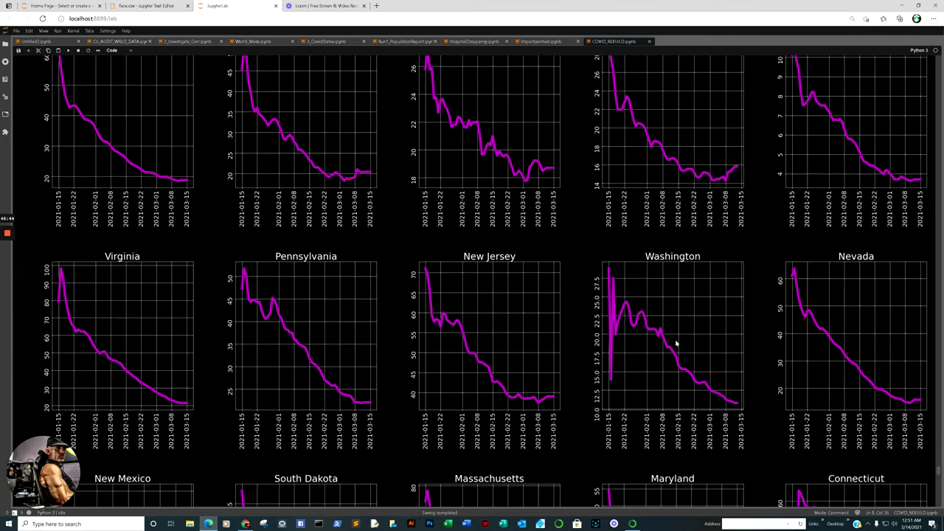
{"action": "scroll", "coordinate": [671, 341], "scroll_direction": "down", "scroll_amount": 4}
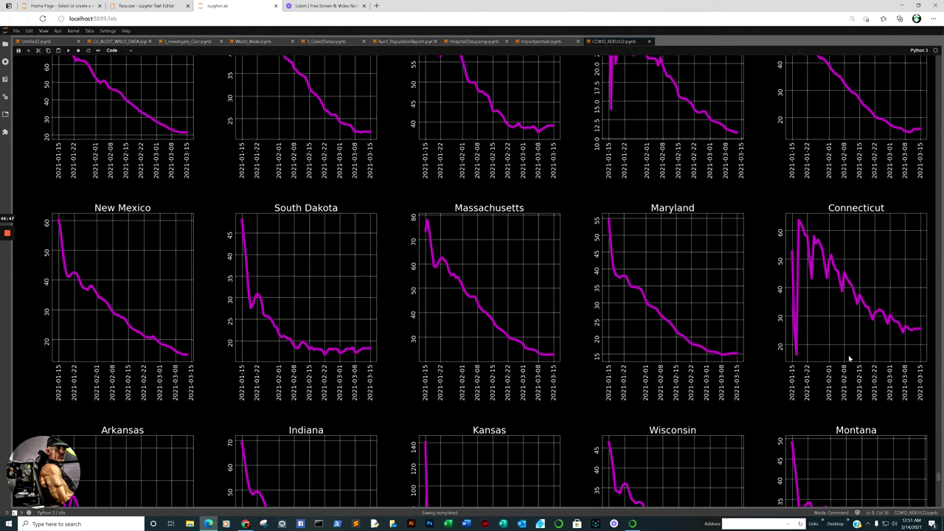
{"action": "scroll", "coordinate": [851, 360], "scroll_direction": "down", "scroll_amount": 3}
{"action": "scroll", "coordinate": [839, 358], "scroll_direction": "down", "scroll_amount": 1}
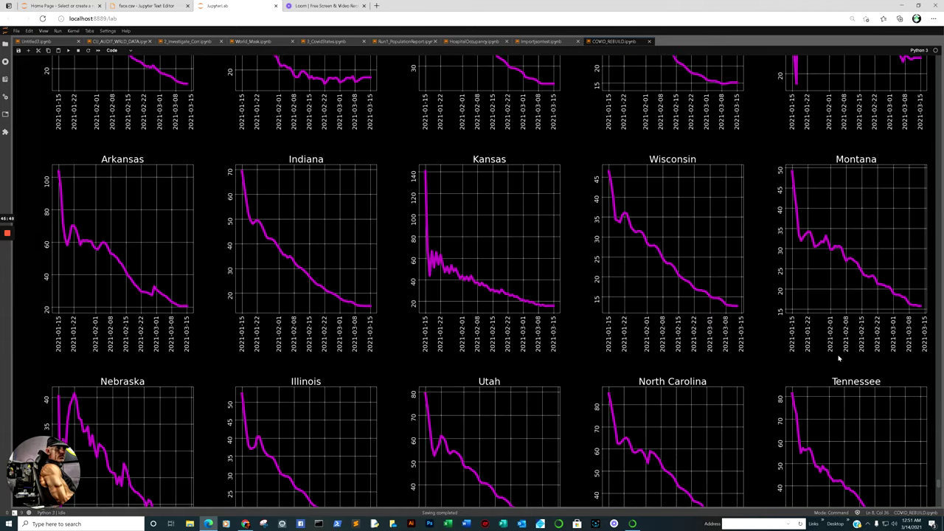
- Inspect the mid-January 2021 start of the new case curves for Kansas, Montana, Arkansas and Indiana
{"action": "left_click", "coordinate": [427, 171]}
{"action": "left_click", "coordinate": [432, 258]}
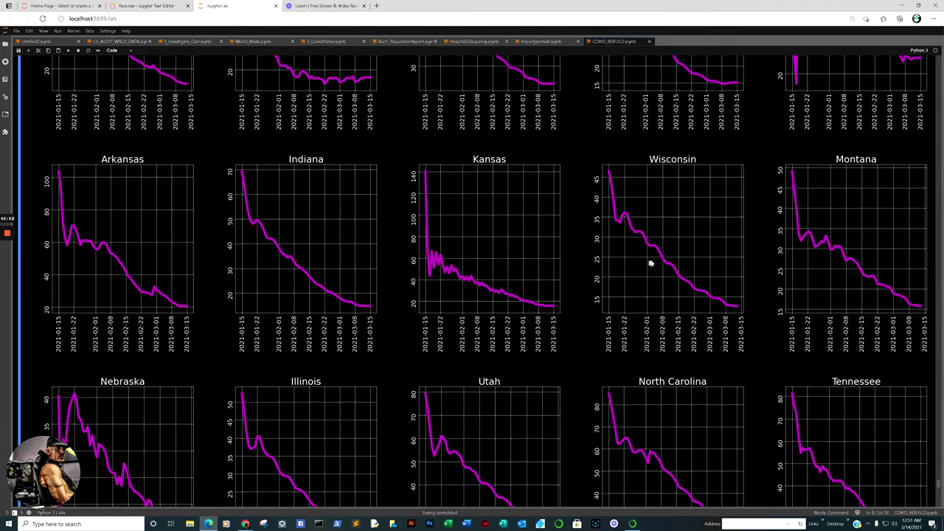
{"action": "left_click", "coordinate": [793, 176]}
{"action": "left_click", "coordinate": [794, 209]}
{"action": "left_click", "coordinate": [65, 177]}
{"action": "left_click", "coordinate": [250, 183]}
- Inspect the mid-January 2021 stretch of the New Mexico, South Dakota, Massachusetts, Maryland, Washington and New Jersey new case curves
{"action": "scroll", "coordinate": [147, 183], "scroll_direction": "up", "scroll_amount": 3}
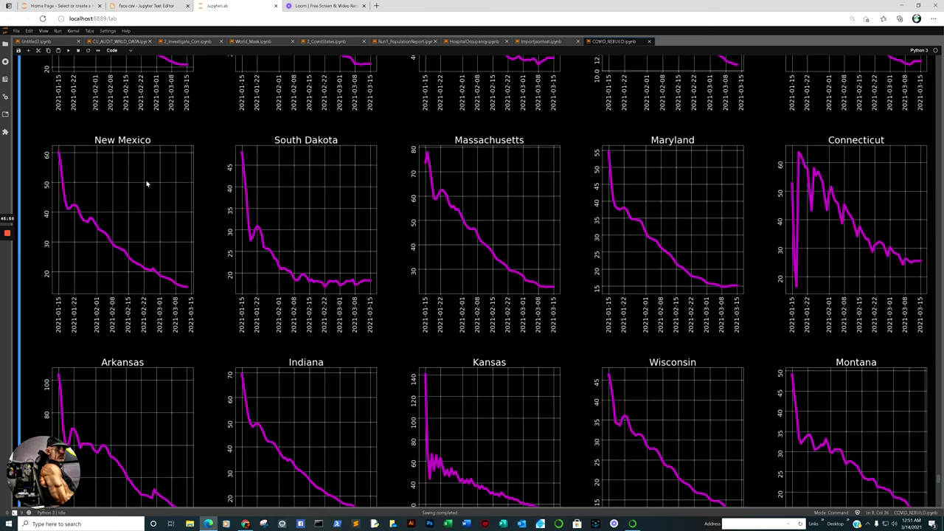
{"action": "left_click", "coordinate": [63, 184]}
{"action": "left_click", "coordinate": [242, 187]}
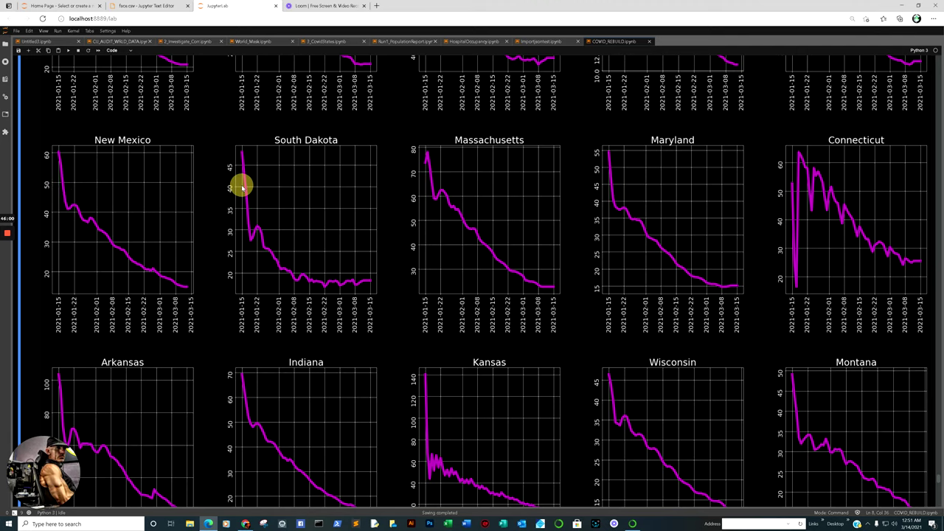
{"action": "left_click", "coordinate": [428, 184]}
{"action": "left_click", "coordinate": [608, 192]}
{"action": "scroll", "coordinate": [783, 203], "scroll_direction": "up", "scroll_amount": 2}
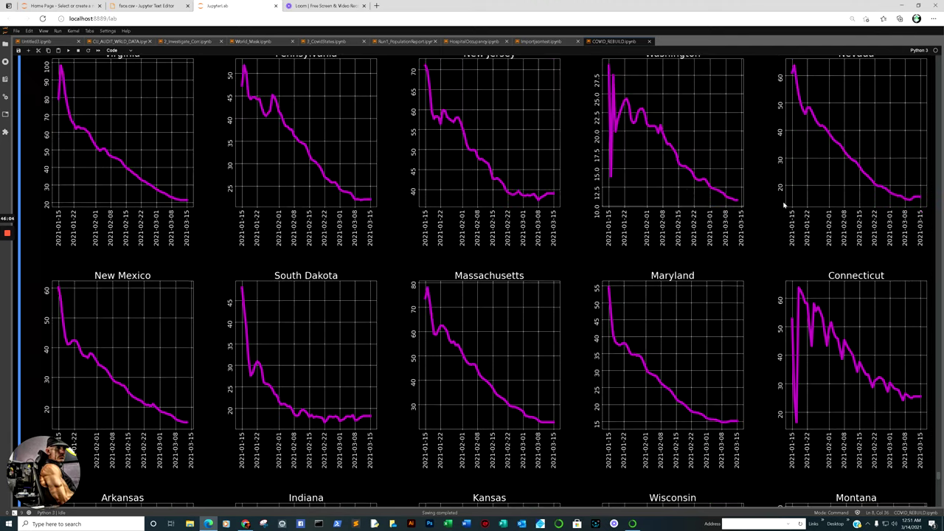
{"action": "left_click", "coordinate": [611, 140]}
{"action": "left_click", "coordinate": [433, 107]}
- Examine the last tight restriction new case charts from January 2021 onward, Nebraska through Delaware
{"action": "scroll", "coordinate": [840, 204], "scroll_direction": "down", "scroll_amount": 5}
{"action": "scroll", "coordinate": [700, 211], "scroll_direction": "down", "scroll_amount": 2}
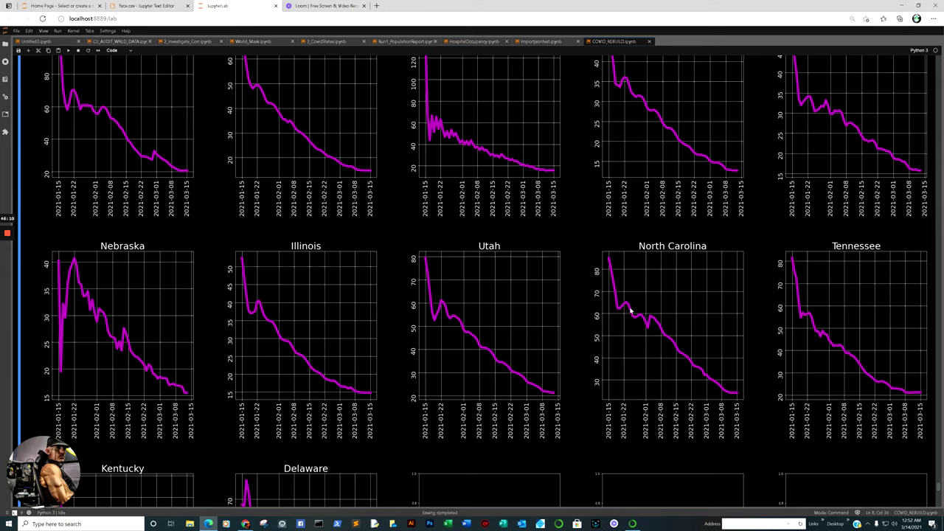
{"action": "scroll", "coordinate": [526, 327], "scroll_direction": "down", "scroll_amount": 2}
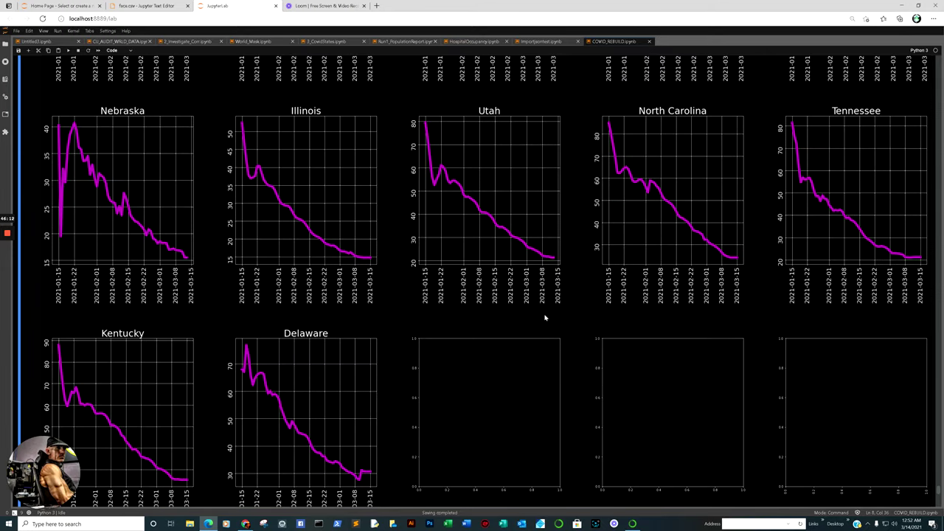
{"action": "scroll", "coordinate": [569, 307], "scroll_direction": "down", "scroll_amount": 1}
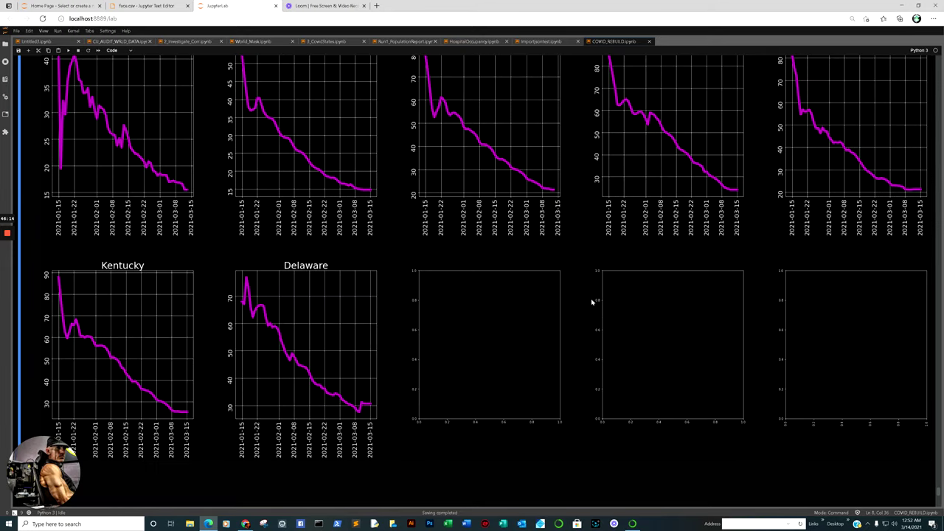
- Look back over the January 2021 onward New Cases per 100,000 charts, from the tight restriction states to the loose ones
{"action": "scroll", "coordinate": [591, 301], "scroll_direction": "down", "scroll_amount": 4}
{"action": "scroll", "coordinate": [590, 302], "scroll_direction": "up", "scroll_amount": 2}
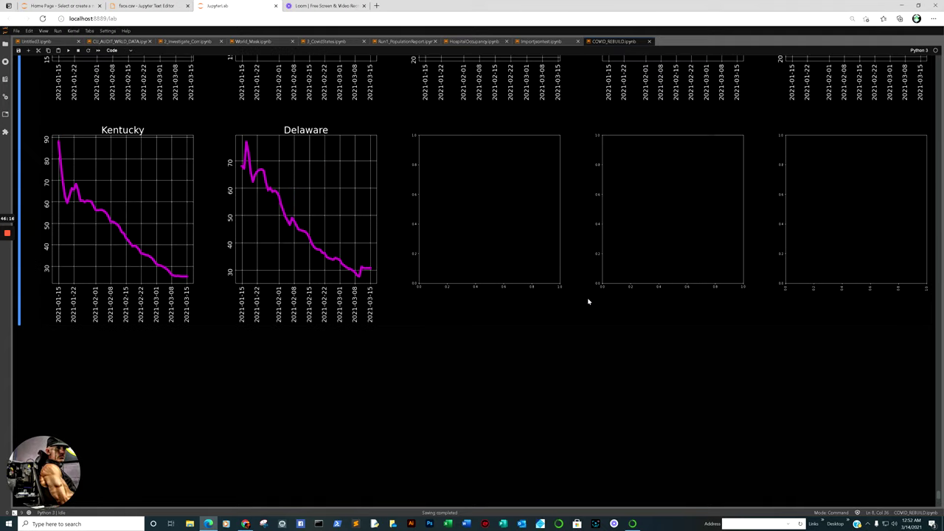
{"action": "scroll", "coordinate": [588, 301], "scroll_direction": "up", "scroll_amount": 12}
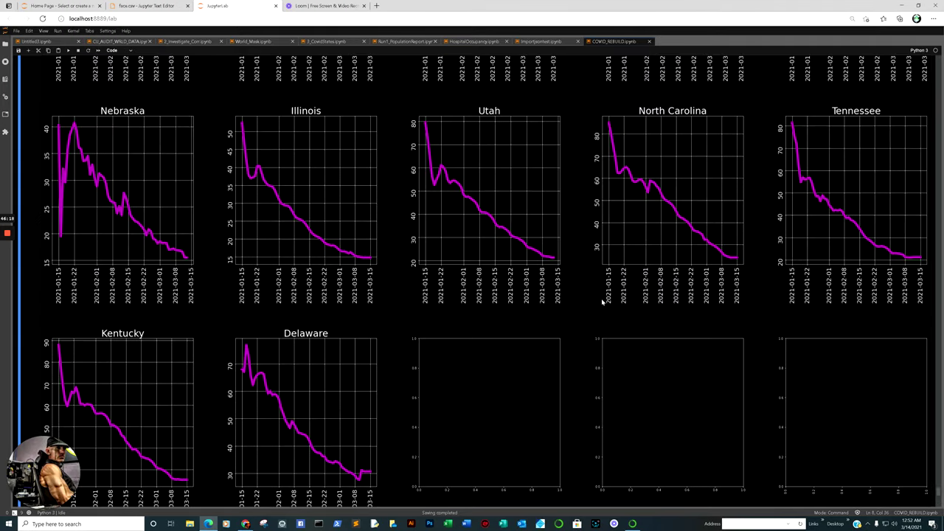
{"action": "scroll", "coordinate": [618, 313], "scroll_direction": "up", "scroll_amount": 20}
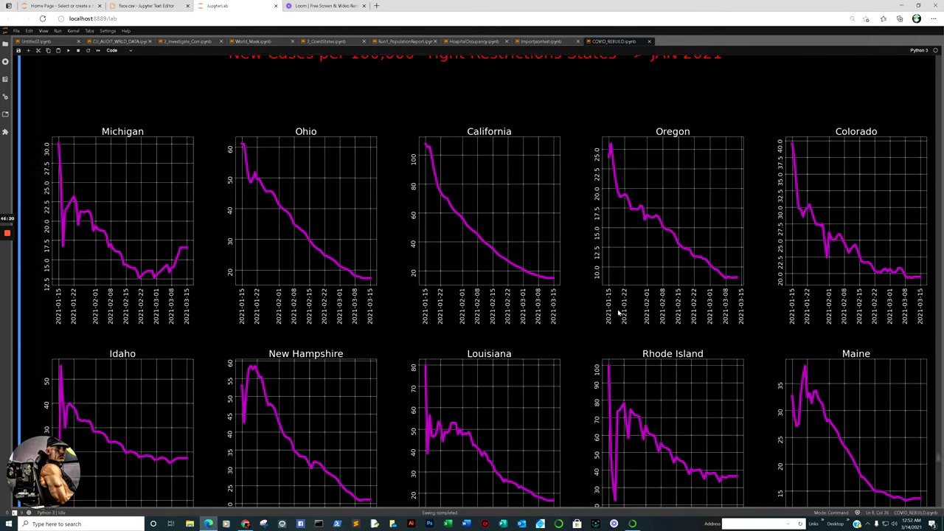
{"action": "scroll", "coordinate": [618, 313], "scroll_direction": "up", "scroll_amount": 6}
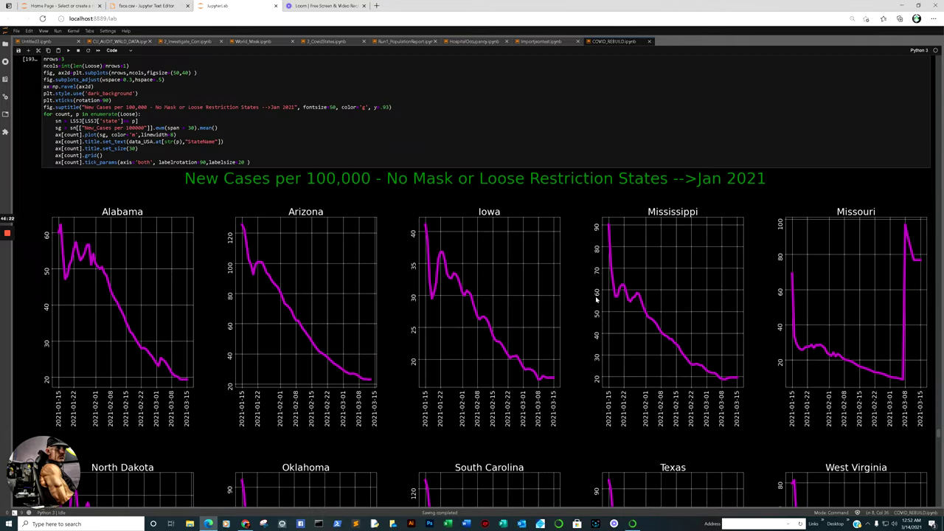
- Look back over the 04/2020 New Cases per 100,000 charts for loose and tight states, up to the averaged New Deaths charts
{"action": "scroll", "coordinate": [598, 298], "scroll_direction": "up", "scroll_amount": 7}
{"action": "scroll", "coordinate": [582, 314], "scroll_direction": "up", "scroll_amount": 8}
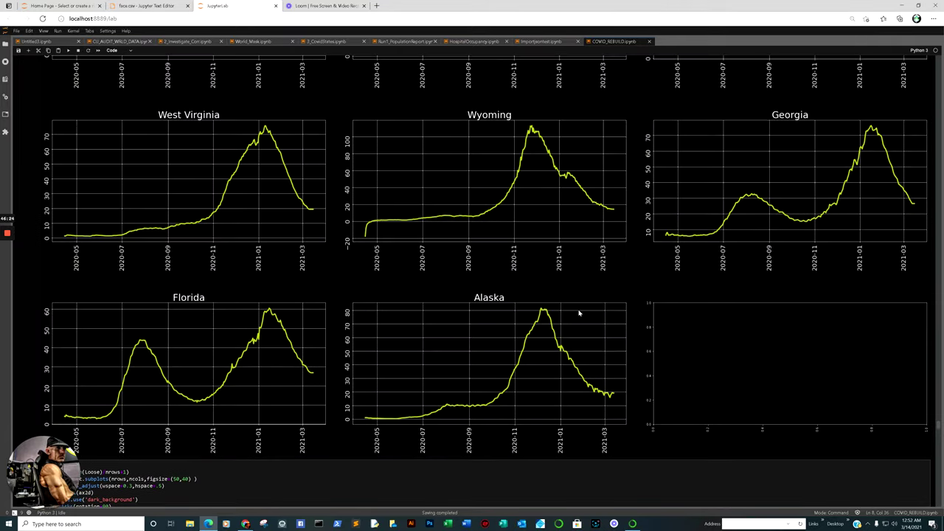
{"action": "scroll", "coordinate": [575, 314], "scroll_direction": "up", "scroll_amount": 12}
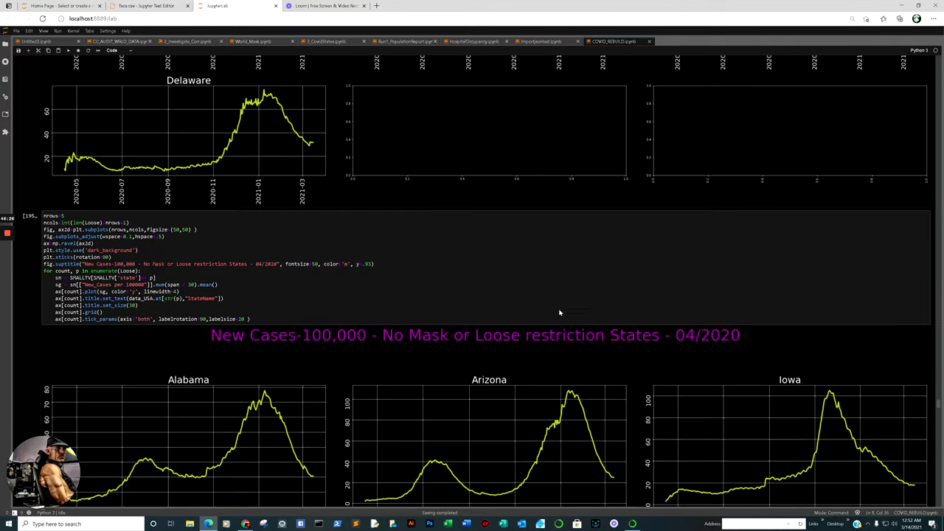
{"action": "scroll", "coordinate": [558, 313], "scroll_direction": "up", "scroll_amount": 15}
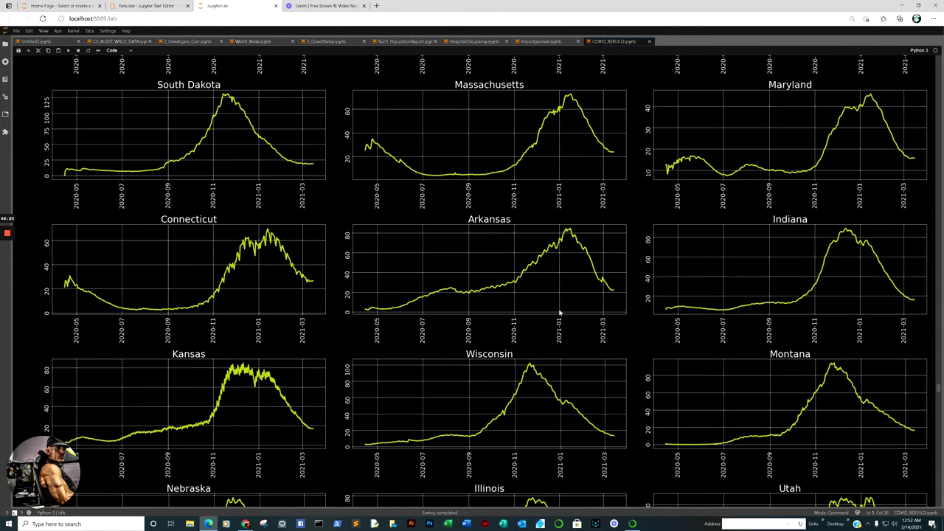
{"action": "scroll", "coordinate": [559, 313], "scroll_direction": "up", "scroll_amount": 10}
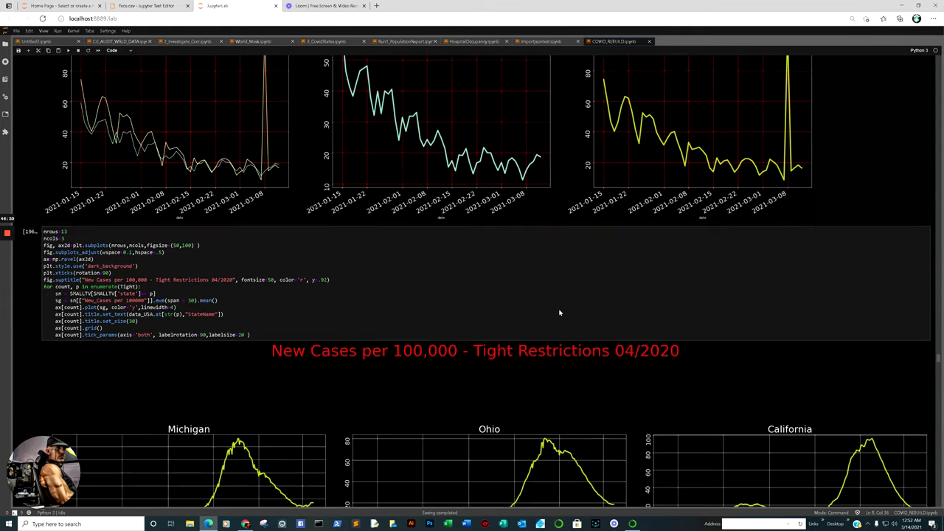
{"action": "scroll", "coordinate": [767, 330], "scroll_direction": "up", "scroll_amount": 5}
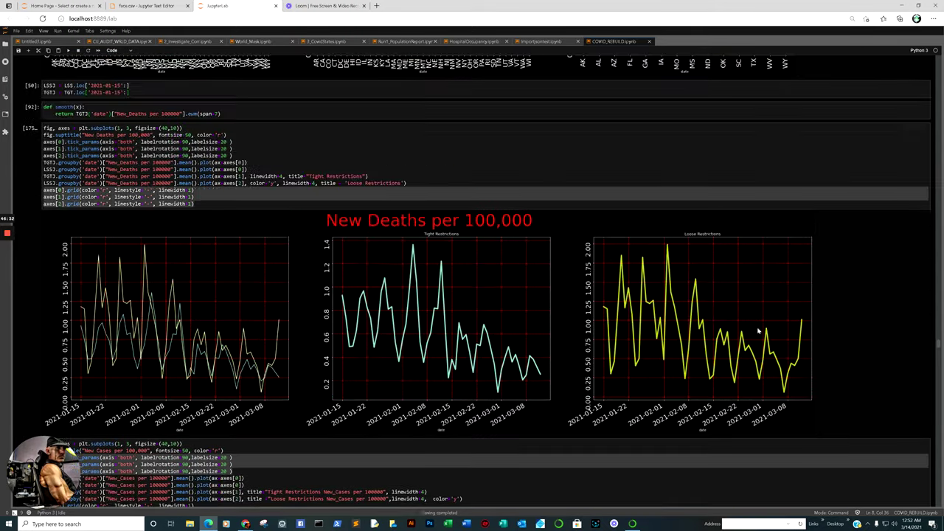
- Examine the Tight vs Loose New Deaths per 100,000 area charts, comparing the spring 2020 peak, summer 2020 and the stretch up to March 2021
{"action": "scroll", "coordinate": [742, 321], "scroll_direction": "up", "scroll_amount": 20}
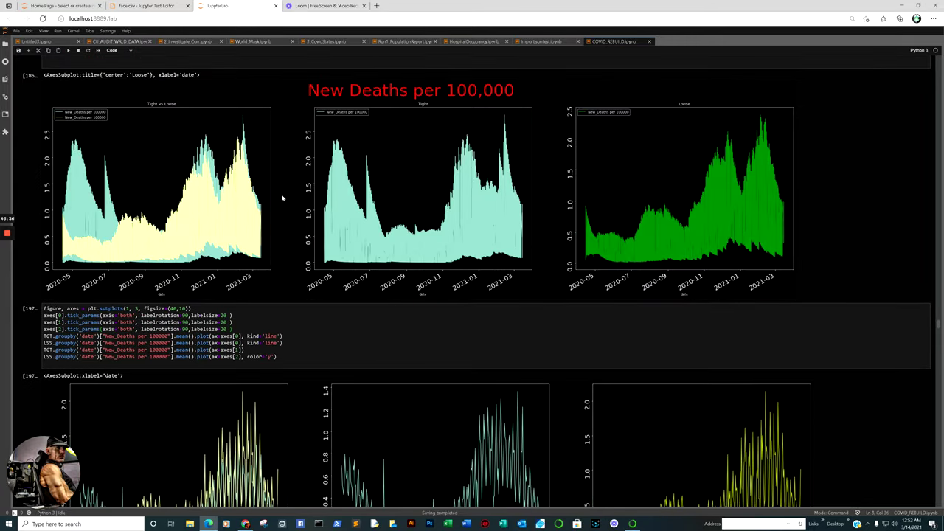
{"action": "left_click", "coordinate": [256, 220]}
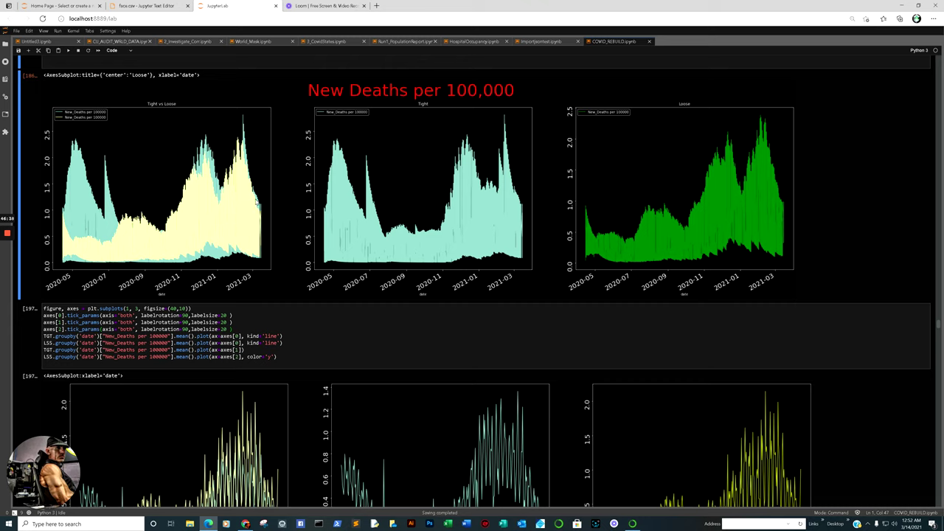
{"action": "left_click", "coordinate": [256, 200]}
{"action": "left_click", "coordinate": [217, 229]}
{"action": "left_click", "coordinate": [336, 152]}
{"action": "left_click", "coordinate": [82, 146]}
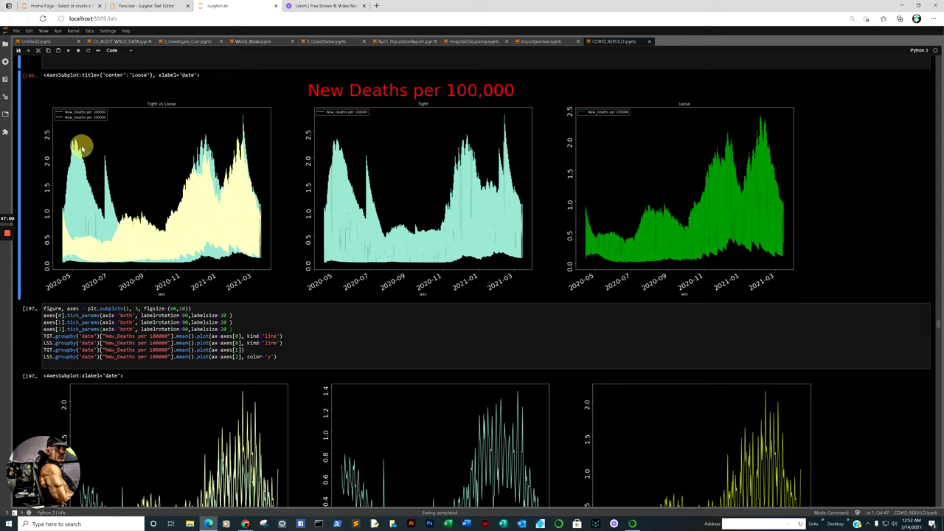
{"action": "left_click", "coordinate": [107, 209]}
{"action": "left_click", "coordinate": [351, 223]}
{"action": "scroll", "coordinate": [350, 236], "scroll_direction": "up", "scroll_amount": 1}
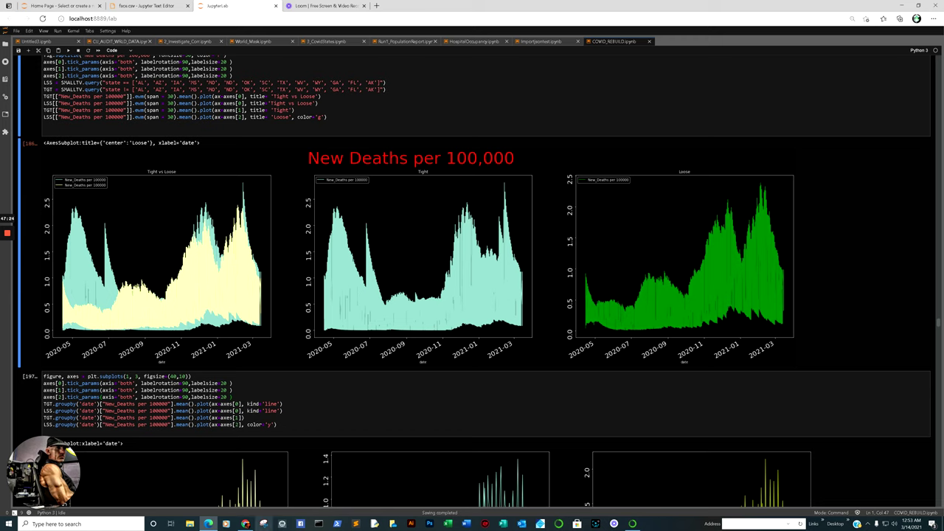
- Switch to Chrome and read the EurekAlert release on wearing a face mask during intense exercise
{"action": "mouse_move", "coordinate": [247, 524]}
{"action": "left_click", "coordinate": [243, 489]}
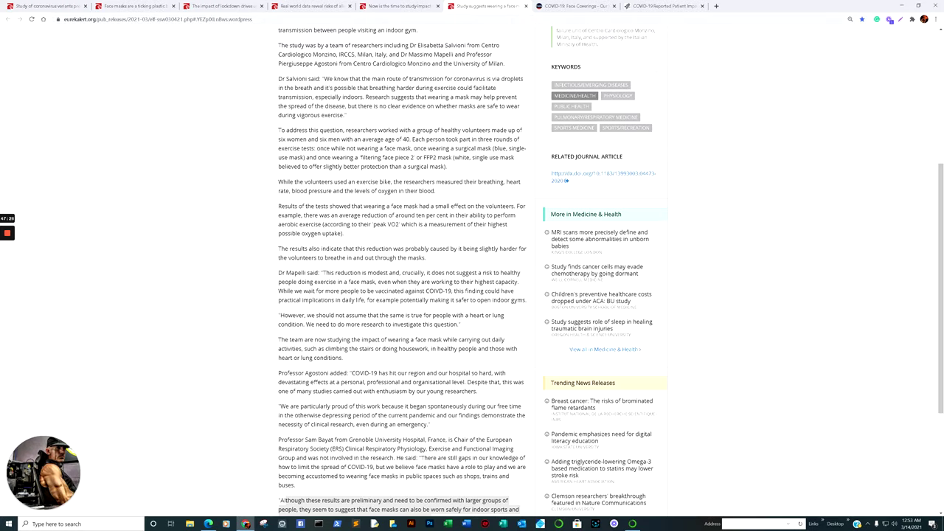
{"action": "scroll", "coordinate": [521, 73], "scroll_direction": "up", "scroll_amount": 2}
{"action": "scroll", "coordinate": [518, 79], "scroll_direction": "up", "scroll_amount": 1}
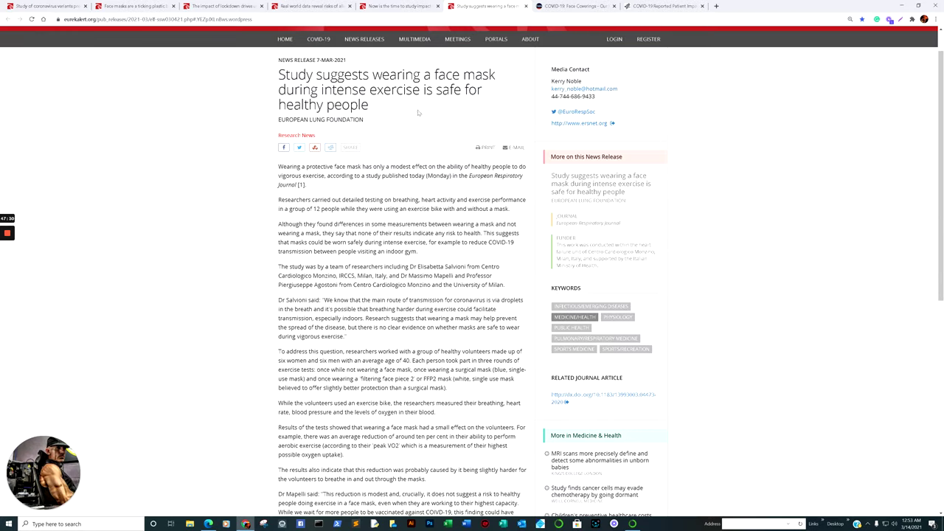
{"action": "scroll", "coordinate": [472, 273], "scroll_direction": "down", "scroll_amount": 1}
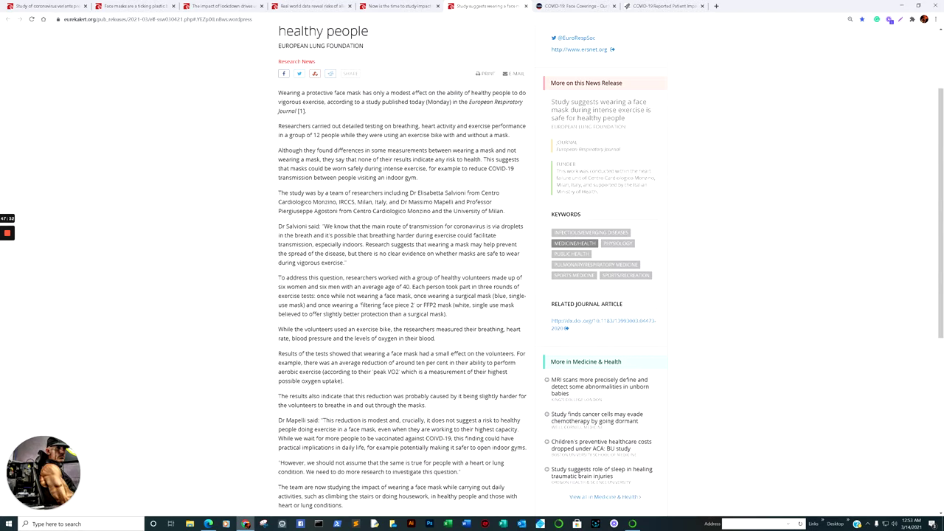
{"action": "scroll", "coordinate": [472, 273], "scroll_direction": "up", "scroll_amount": 1}
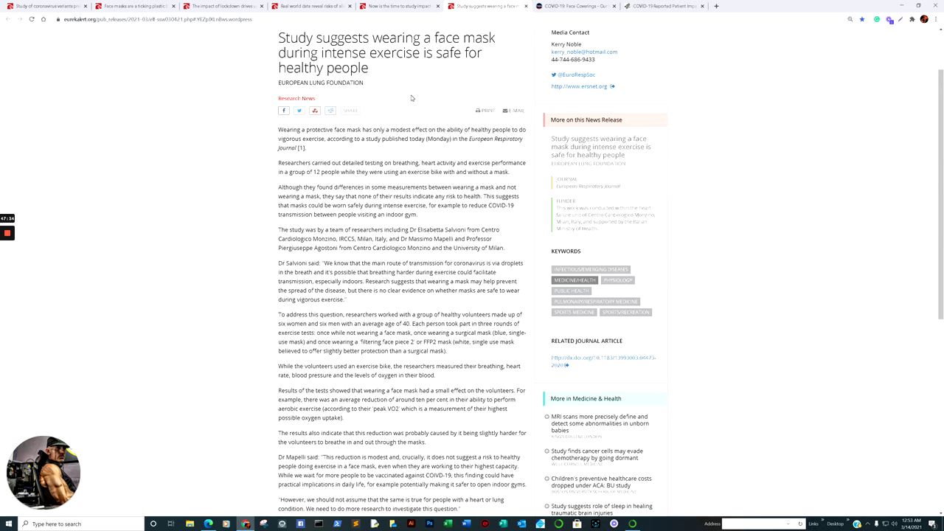
{"action": "scroll", "coordinate": [472, 273], "scroll_direction": "down", "scroll_amount": 1}
{"action": "scroll", "coordinate": [473, 272], "scroll_direction": "down", "scroll_amount": 1}
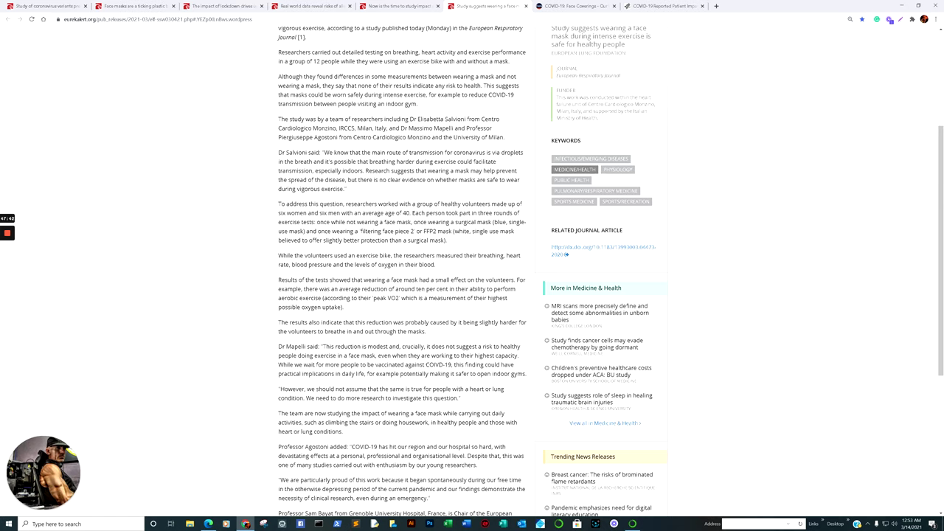
- Highlight "ten per cent in" in the exercise mask release's test results and read through to its closing paragraphs
{"action": "left_click_drag", "start_coordinate": [413, 288], "coordinate": [455, 281]}
{"action": "left_click", "coordinate": [451, 284]}
{"action": "scroll", "coordinate": [472, 309], "scroll_direction": "down", "scroll_amount": 3}
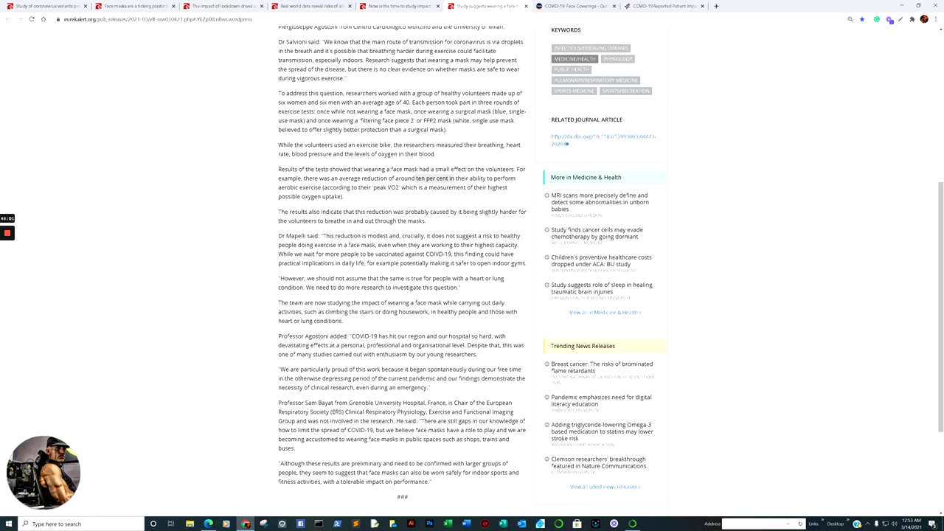
{"action": "scroll", "coordinate": [402, 265], "scroll_direction": "up", "scroll_amount": 1}
{"action": "scroll", "coordinate": [402, 266], "scroll_direction": "up", "scroll_amount": 4}
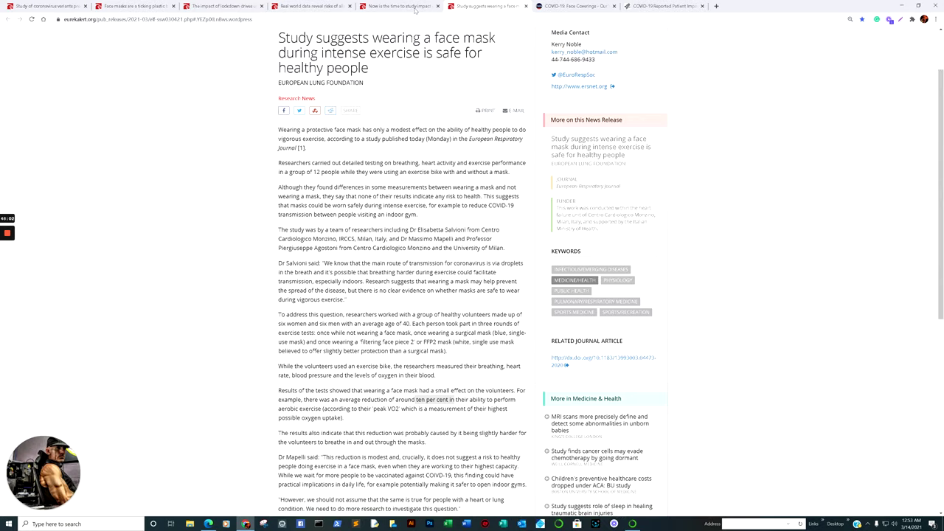
- View the release on the pandemic's impact on mothers and babies, and read the one on allergic reactions to COVID-19 mRNA vaccines
{"action": "left_click", "coordinate": [410, 5]}
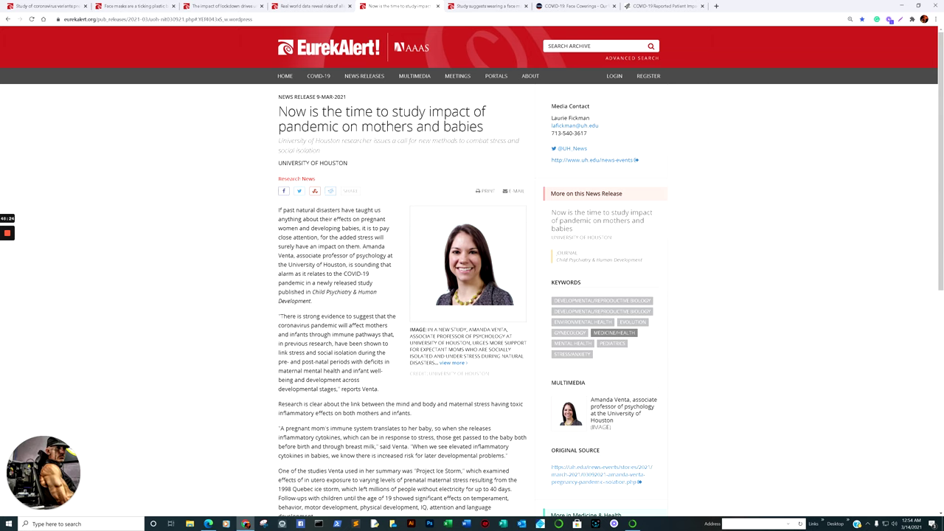
{"action": "left_click", "coordinate": [309, 6]}
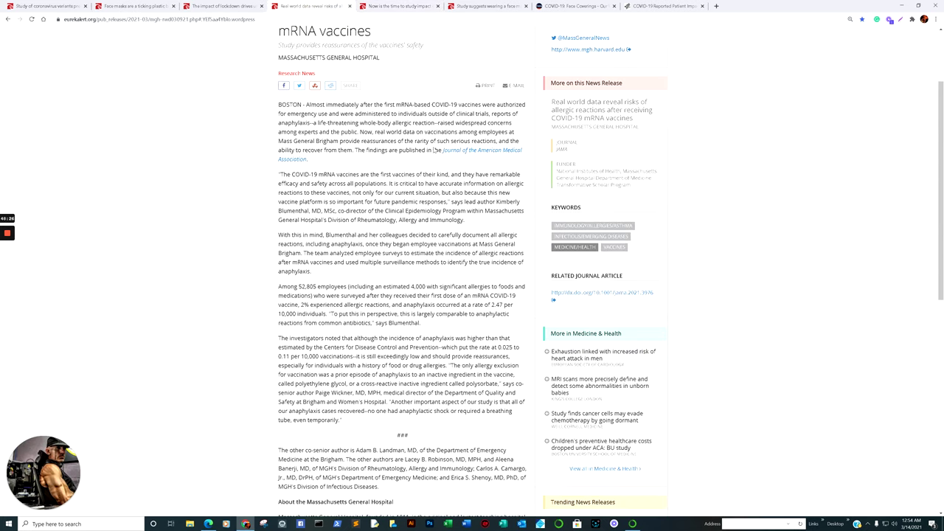
{"action": "scroll", "coordinate": [435, 150], "scroll_direction": "up", "scroll_amount": 1}
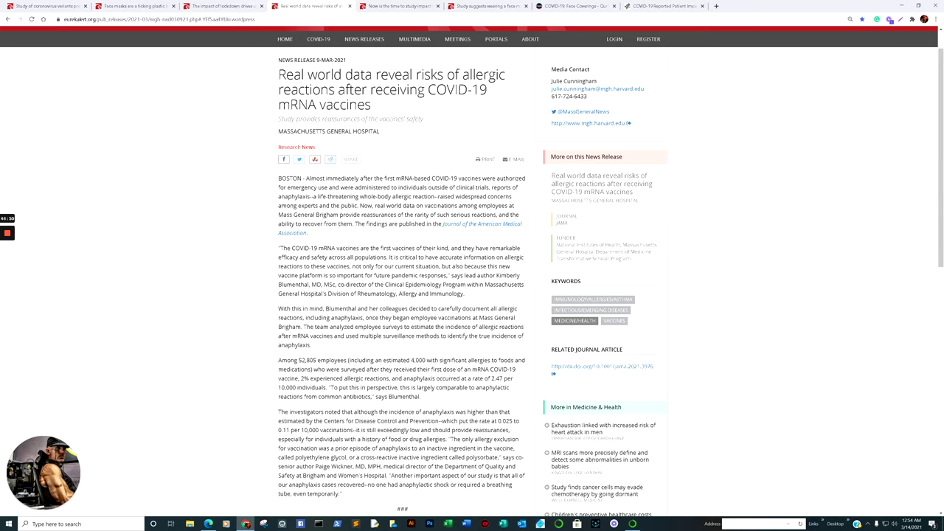
{"action": "scroll", "coordinate": [402, 281], "scroll_direction": "down", "scroll_amount": 1}
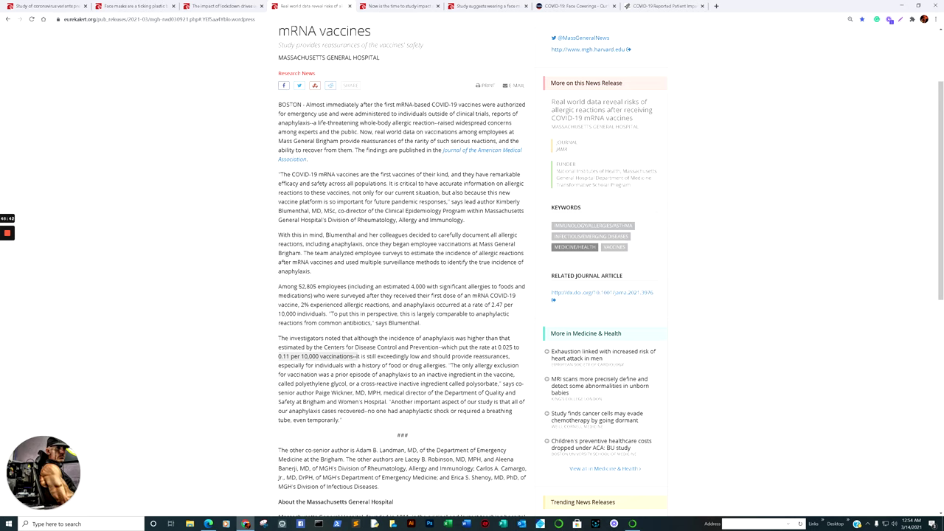
- Highlight the 2.47 per 10,000 individuals anaphylaxis passage in the mRNA vaccine release, clear the highlight and return to the headline
{"action": "left_click_drag", "start_coordinate": [492, 304], "coordinate": [509, 314]}
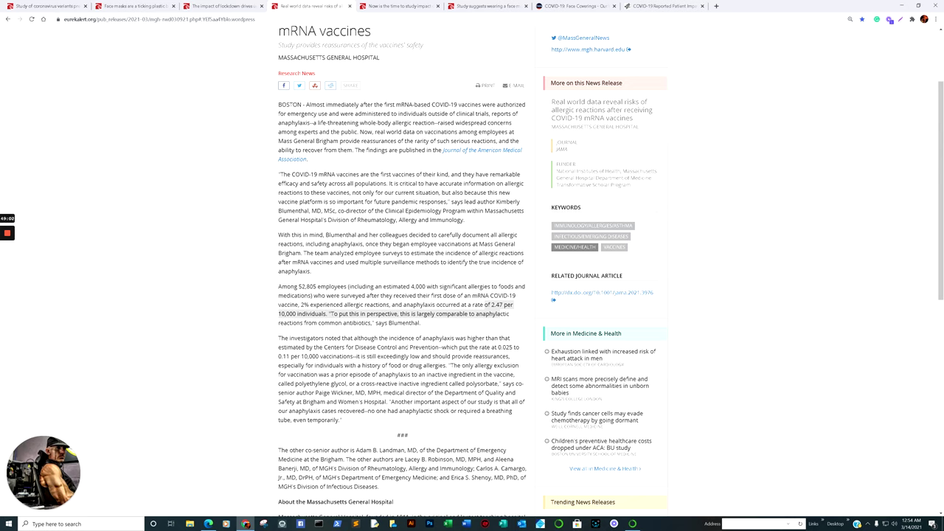
{"action": "left_click", "coordinate": [402, 341]}
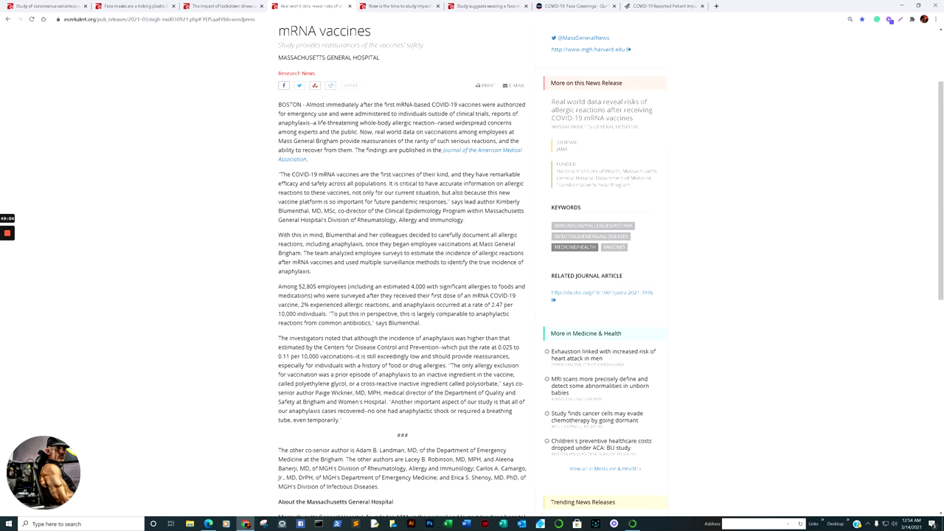
{"action": "scroll", "coordinate": [402, 295], "scroll_direction": "up", "scroll_amount": 1}
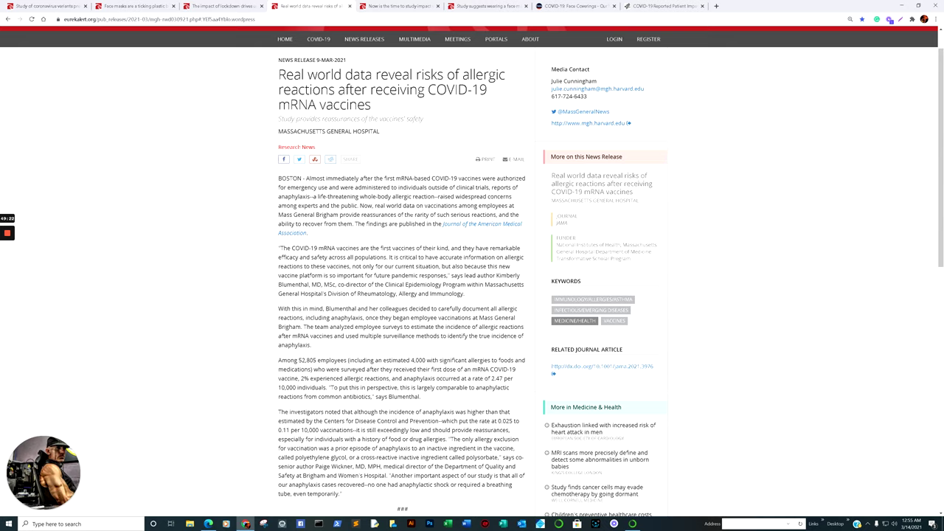
- Read the release on lockdown driving poorer choices and clear the text highlight in its opening paragraph
{"action": "left_click", "coordinate": [225, 5]}
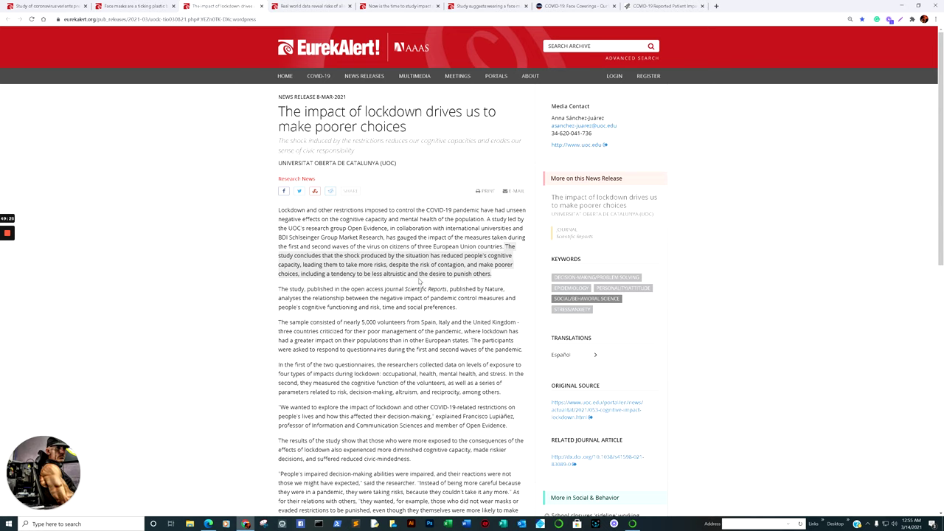
{"action": "left_click", "coordinate": [369, 255]}
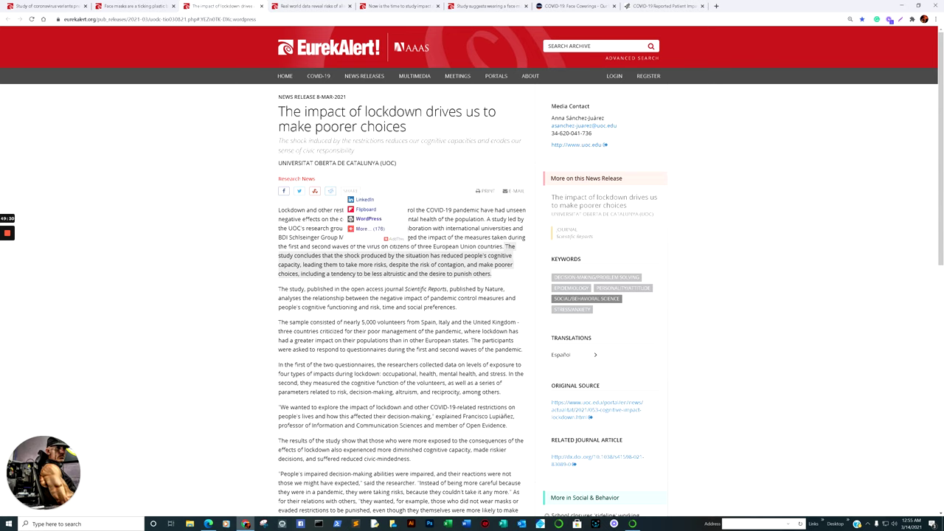
{"action": "left_click", "coordinate": [365, 236]}
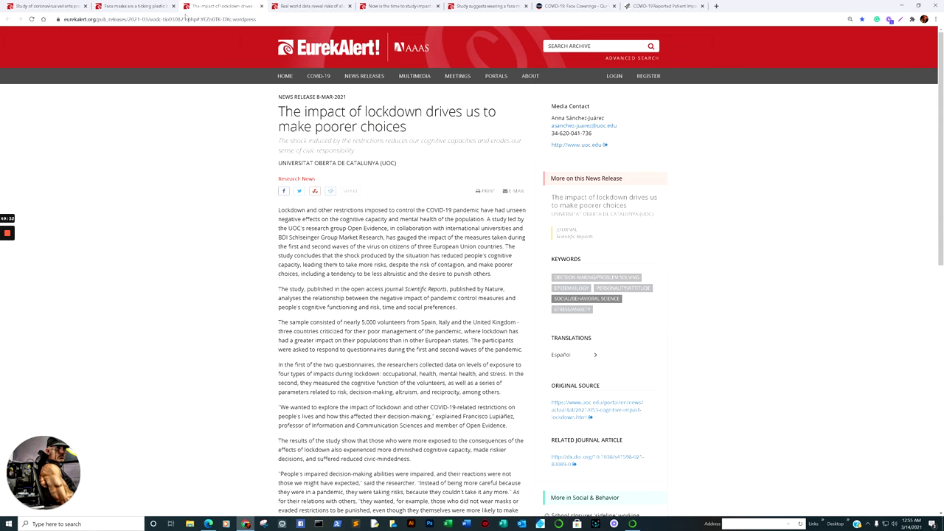
- Read the release on face masks as a ticking plastic bomb, highlighting the passage on harmful chemicals, heavy metals and pathogenic micro-organisms
{"action": "left_click", "coordinate": [137, 6]}
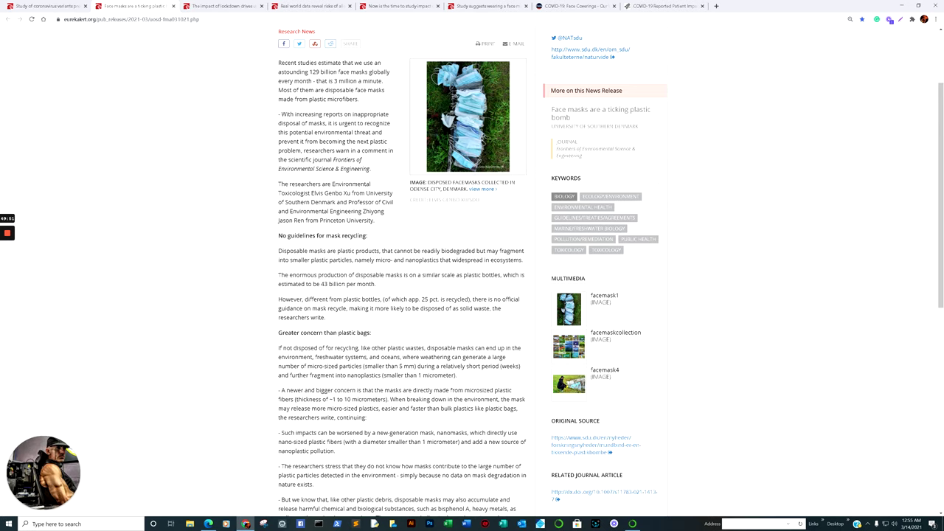
{"action": "scroll", "coordinate": [340, 285], "scroll_direction": "down", "scroll_amount": 3}
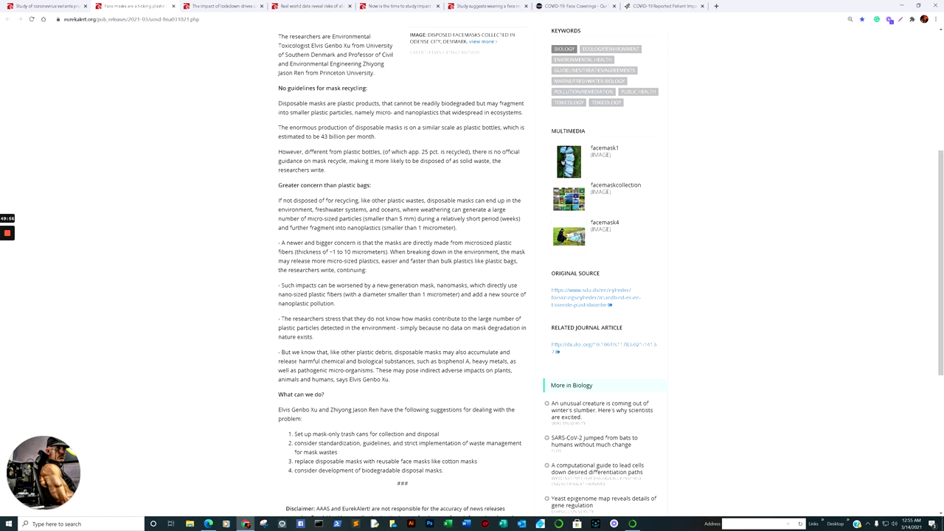
{"action": "left_click_drag", "start_coordinate": [279, 360], "coordinate": [376, 379]}
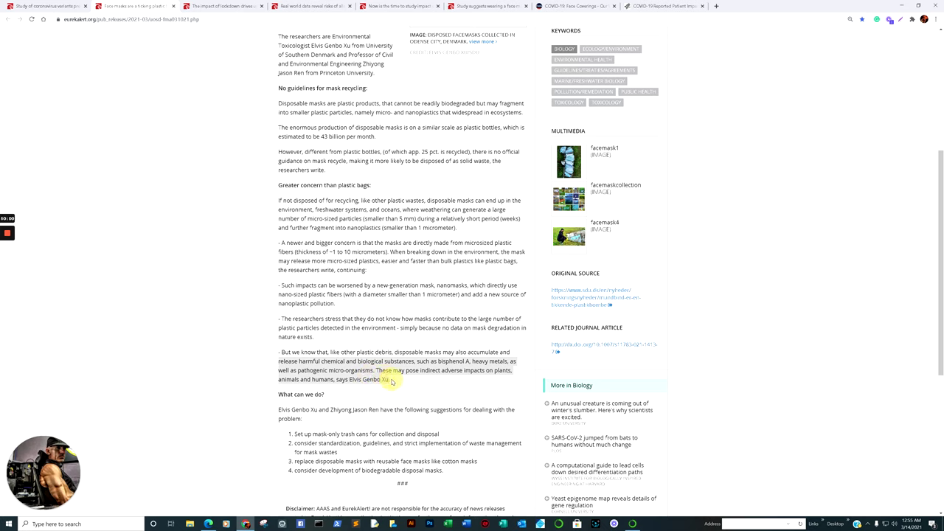
{"action": "left_click_drag", "start_coordinate": [391, 382], "coordinate": [384, 366]}
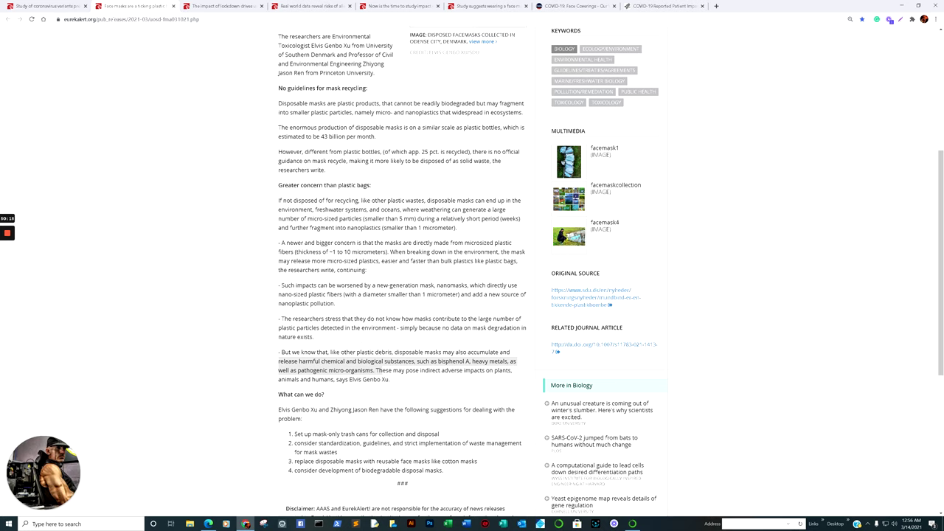
- Read the release on coronavirus variants evolving to escape current vaccines, including the Moderna and Pfizer antibody neutralization findings
{"action": "left_click", "coordinate": [62, 6]}
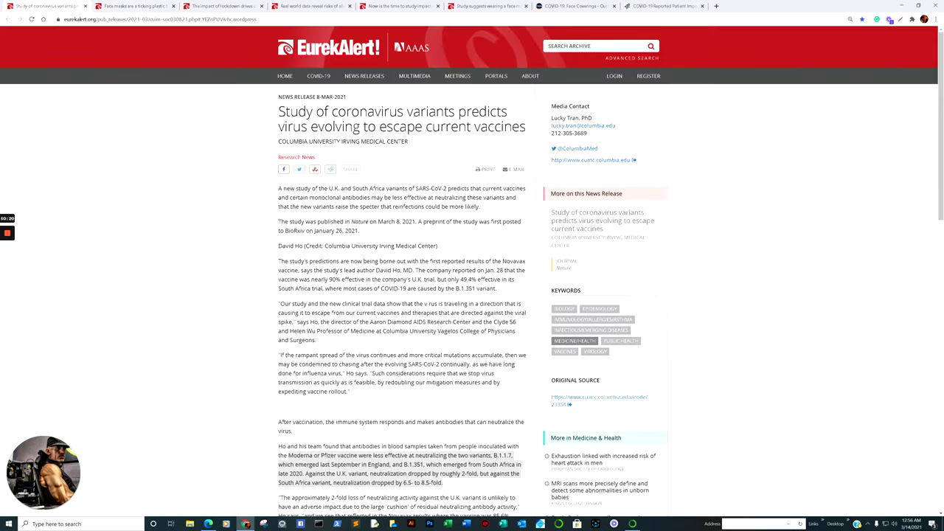
{"action": "scroll", "coordinate": [428, 307], "scroll_direction": "down", "scroll_amount": 1}
{"action": "scroll", "coordinate": [432, 368], "scroll_direction": "down", "scroll_amount": 1}
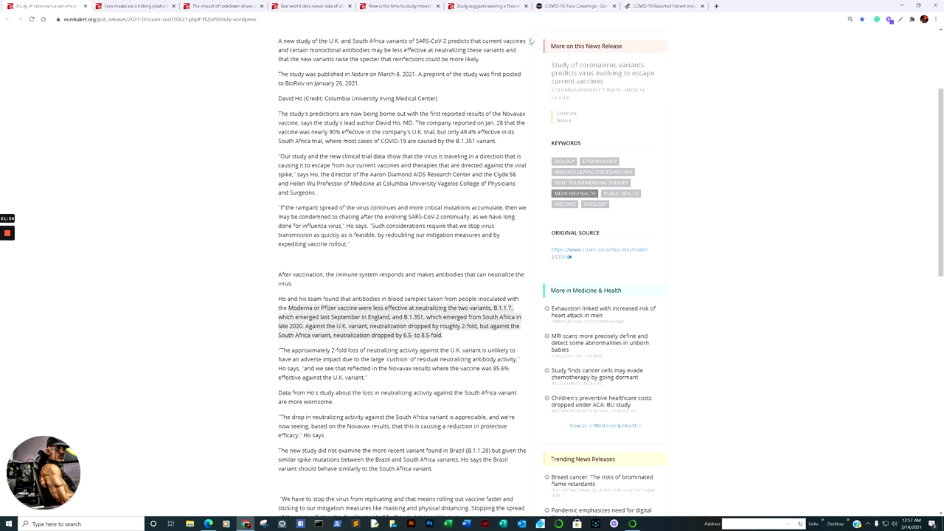
- View the Our World in Data face coverings page and the HealthData.gov hospital capacity dataset page, and switch back to JupyterLab
{"action": "left_click", "coordinate": [555, 11]}
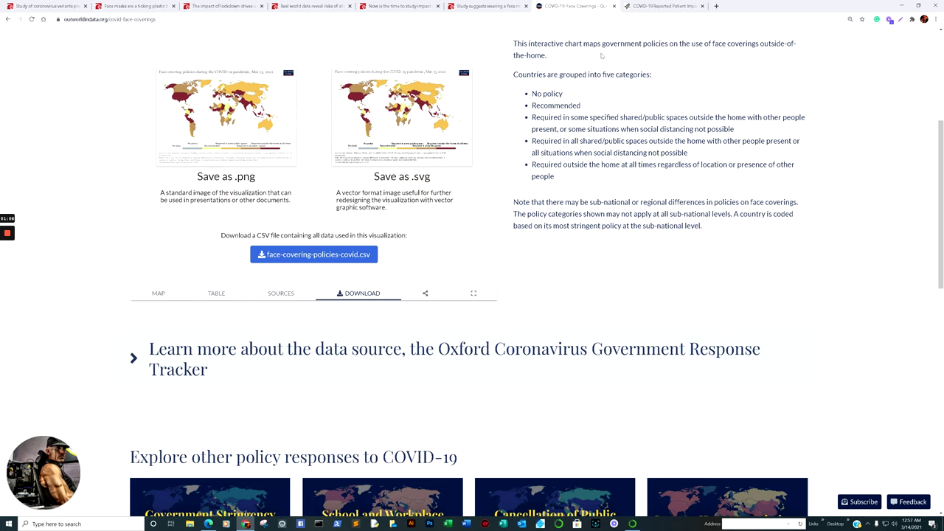
{"action": "left_click", "coordinate": [641, 8]}
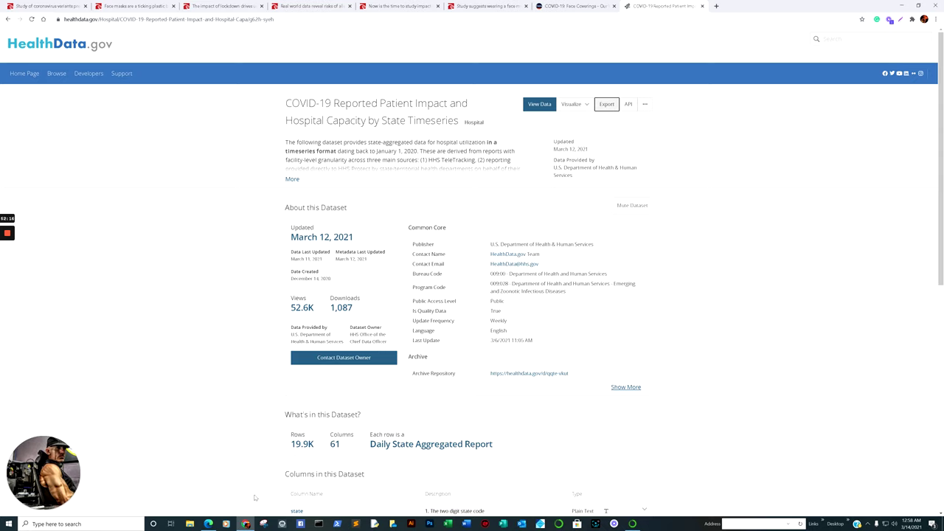
{"action": "left_click", "coordinate": [210, 524]}
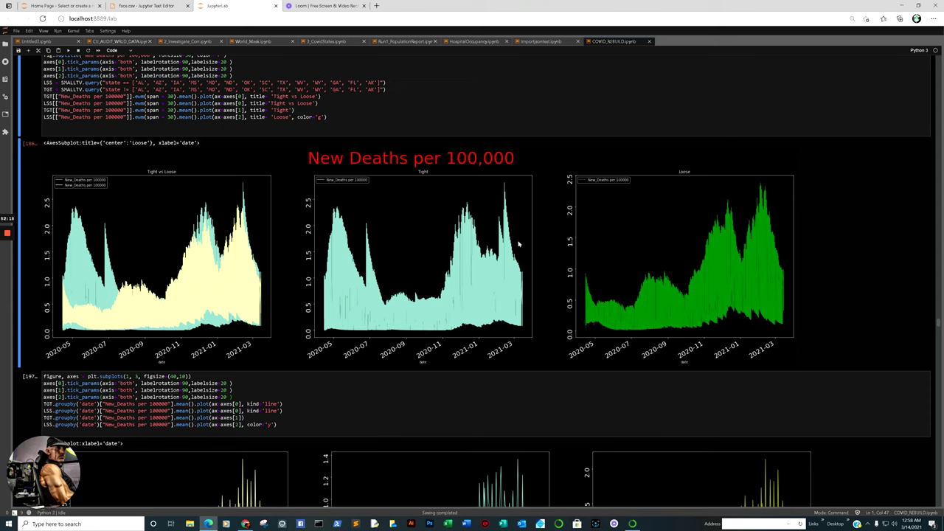